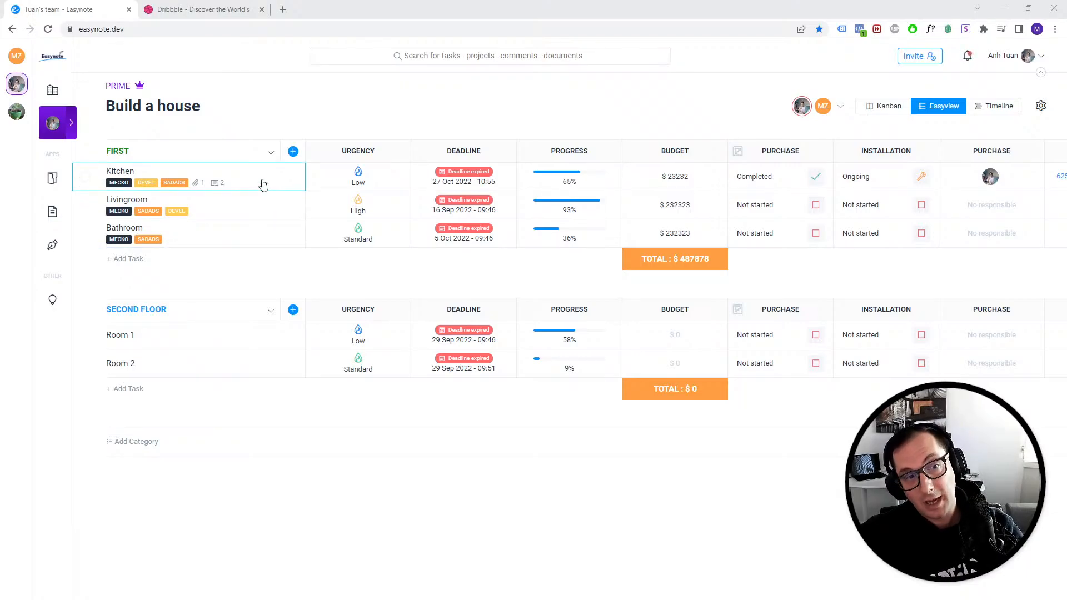
- Open and close the Kitchen task's details, then browse the widget options for the FIRST category
click(264, 184)
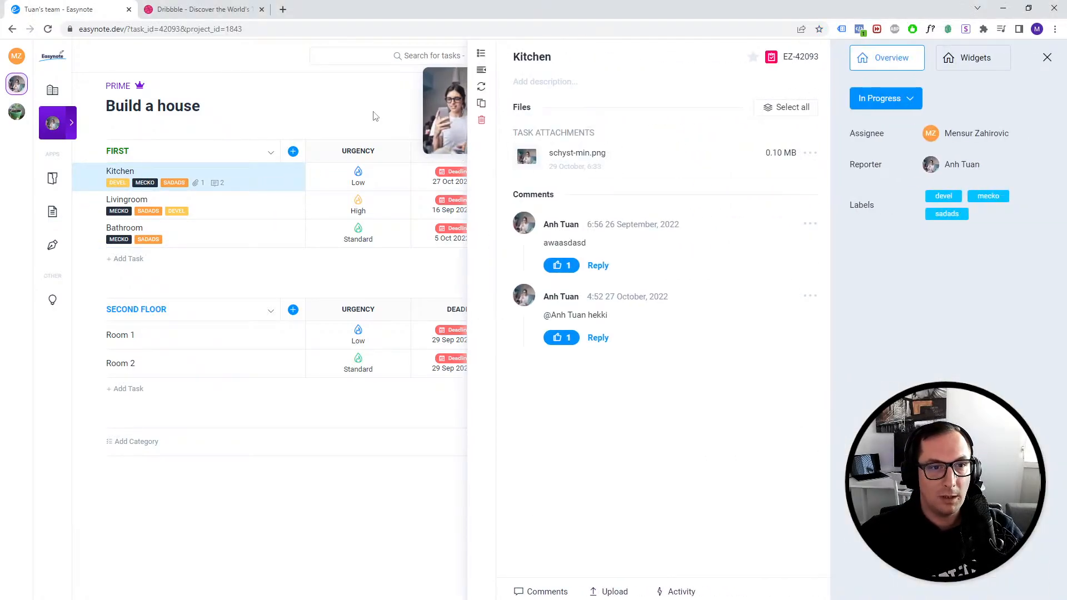
click(358, 112)
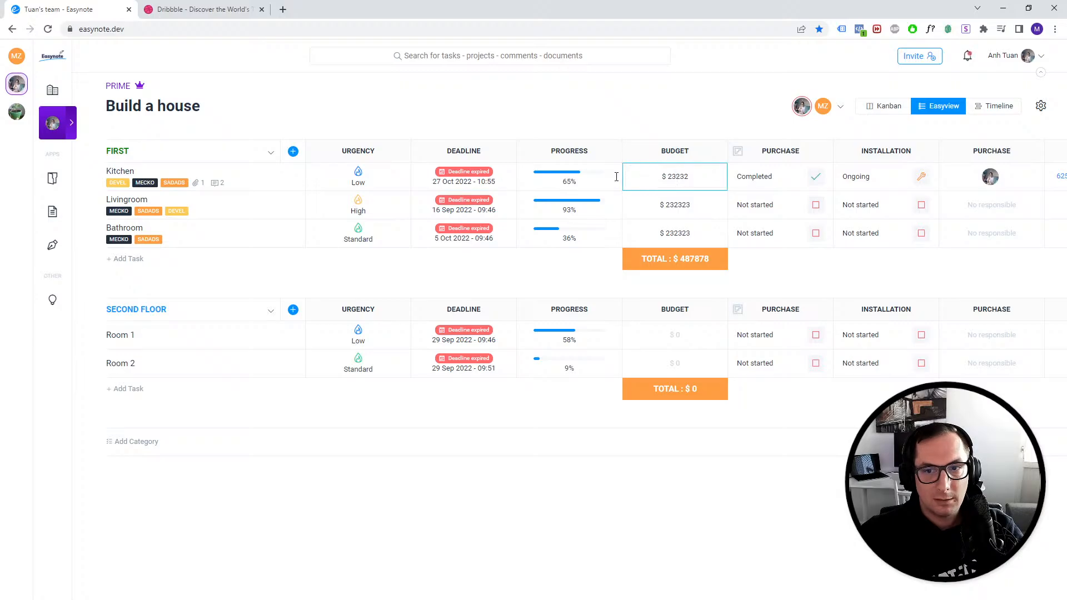
click(293, 151)
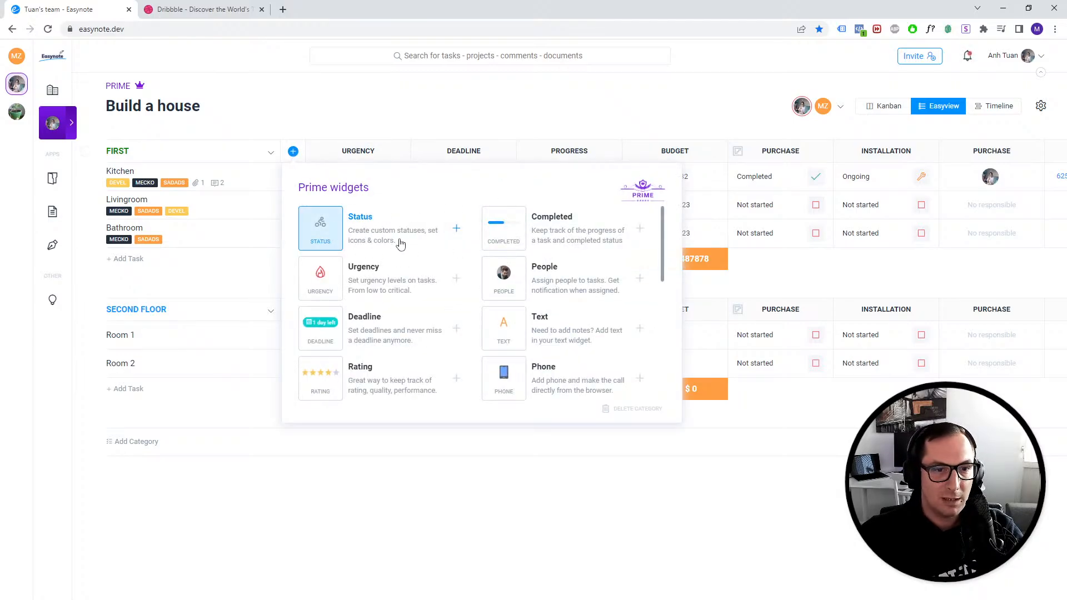
click(369, 119)
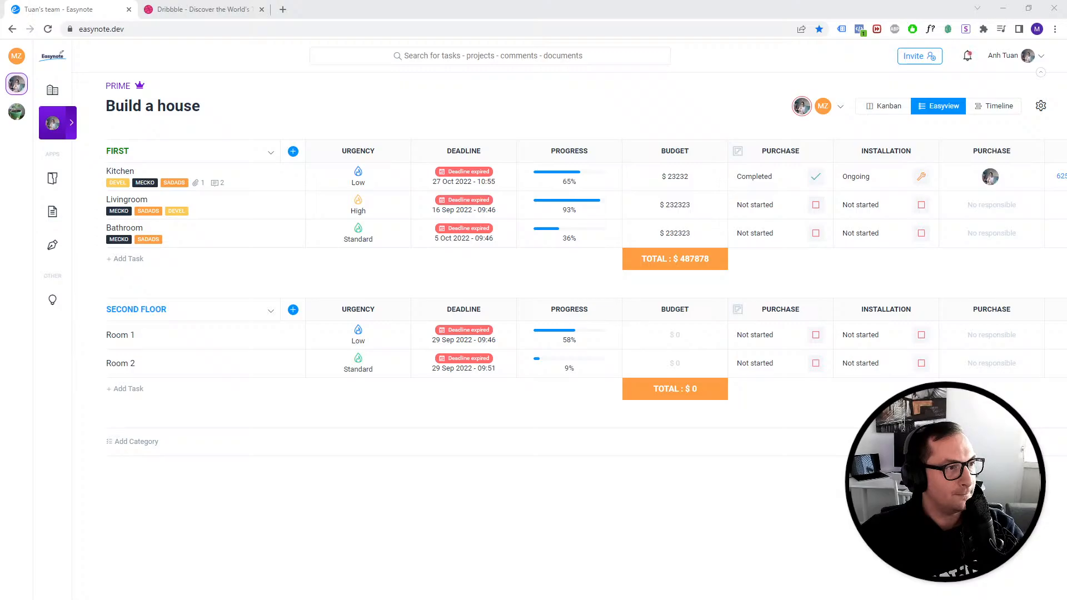
- Switch to the other Easynote tab and open and close task 1 in the asdf project
drag(341, 7, 366, 10)
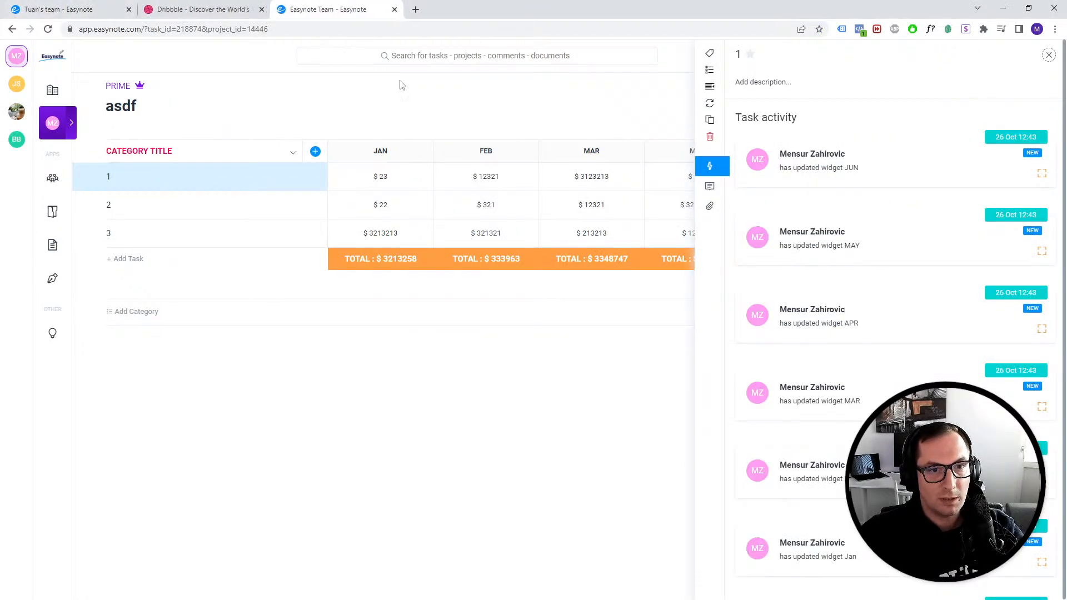
click(406, 83)
click(231, 179)
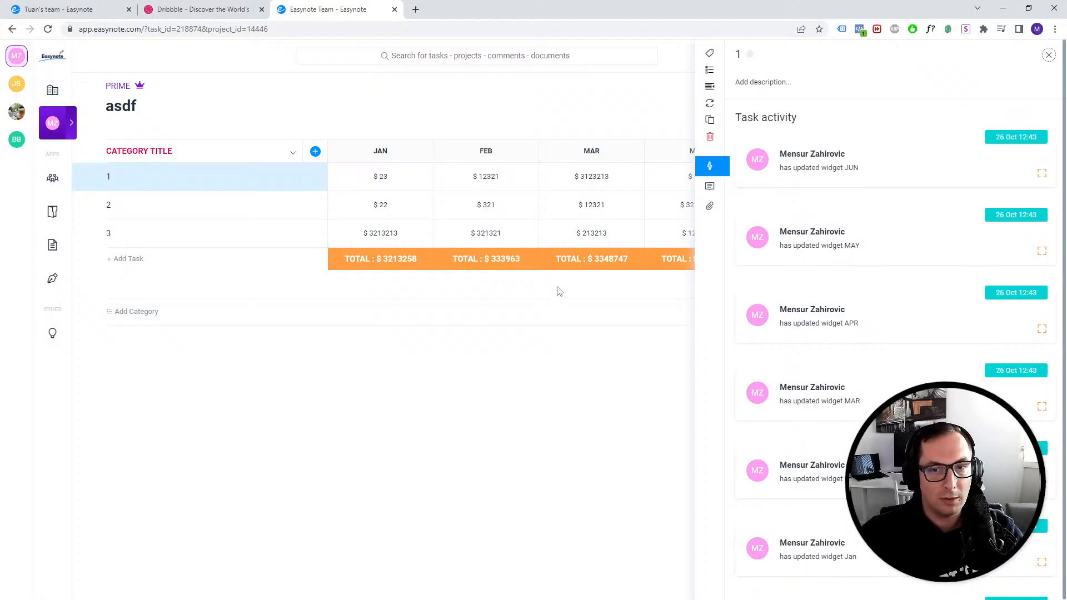
click(359, 104)
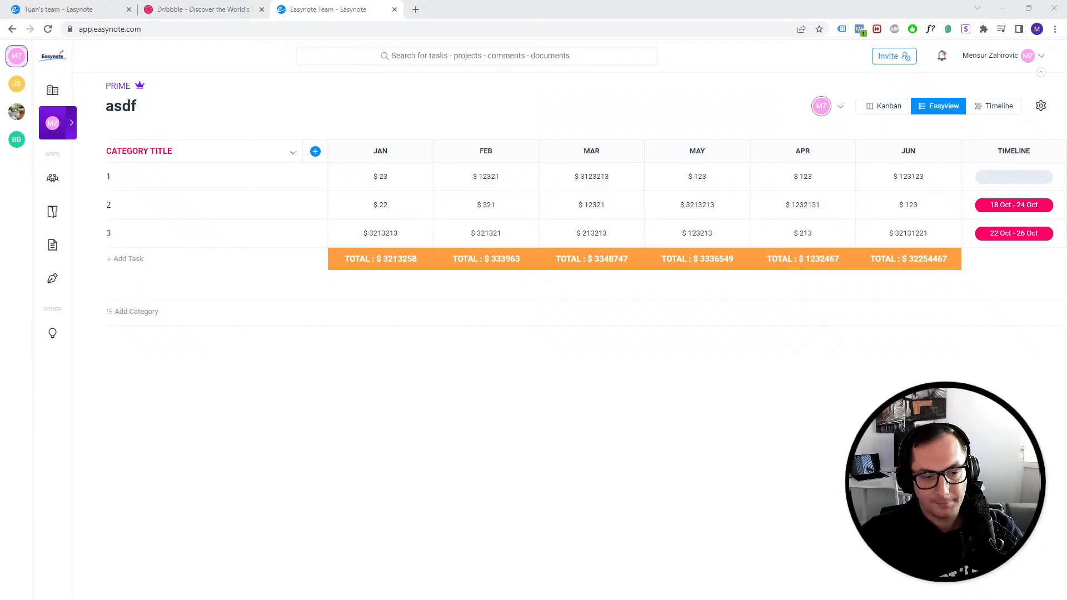
- Switch to the Adobe XD design file and examine the view-task artboards
key(alt+Tab)
drag(757, 520, 577, 295)
scroll(527, 335, up, 4)
scroll(559, 392, up, 4)
click(543, 360)
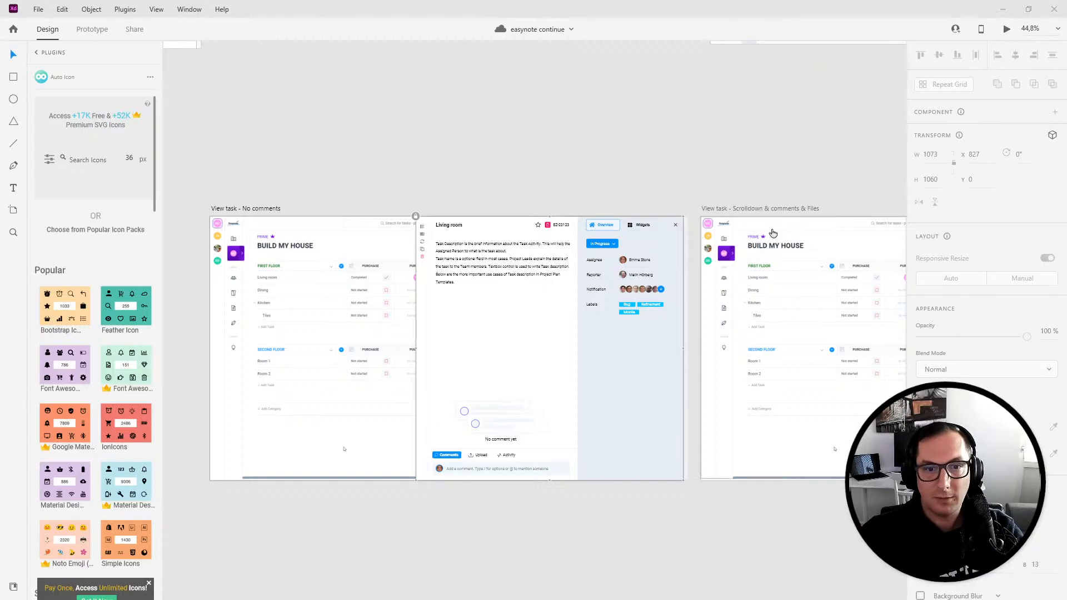
- Preview the view-task prototype and advance to its next screen with files and Miro board
click(1007, 29)
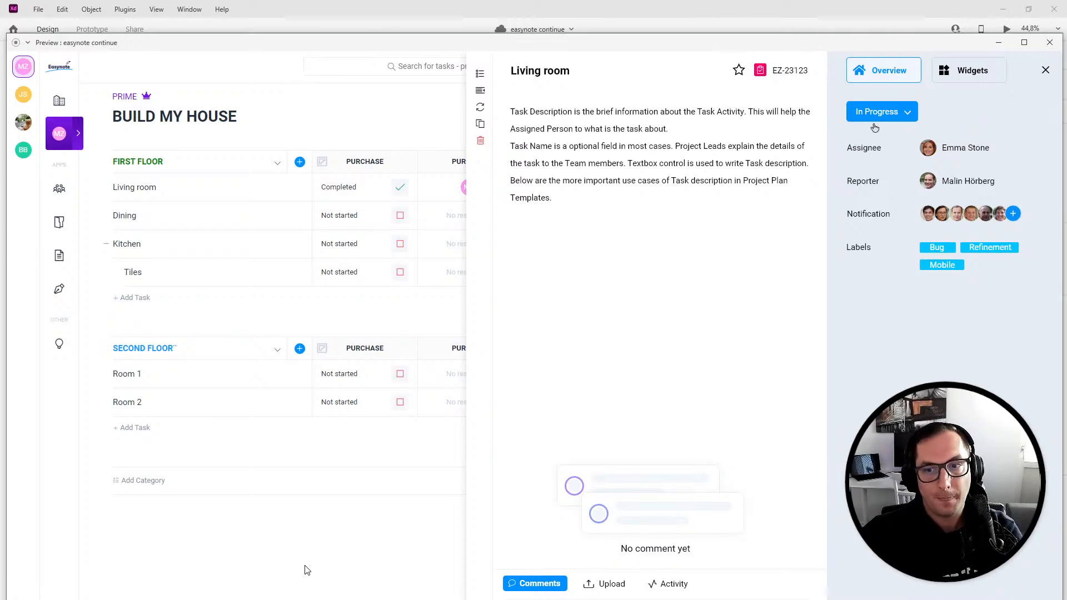
click(619, 272)
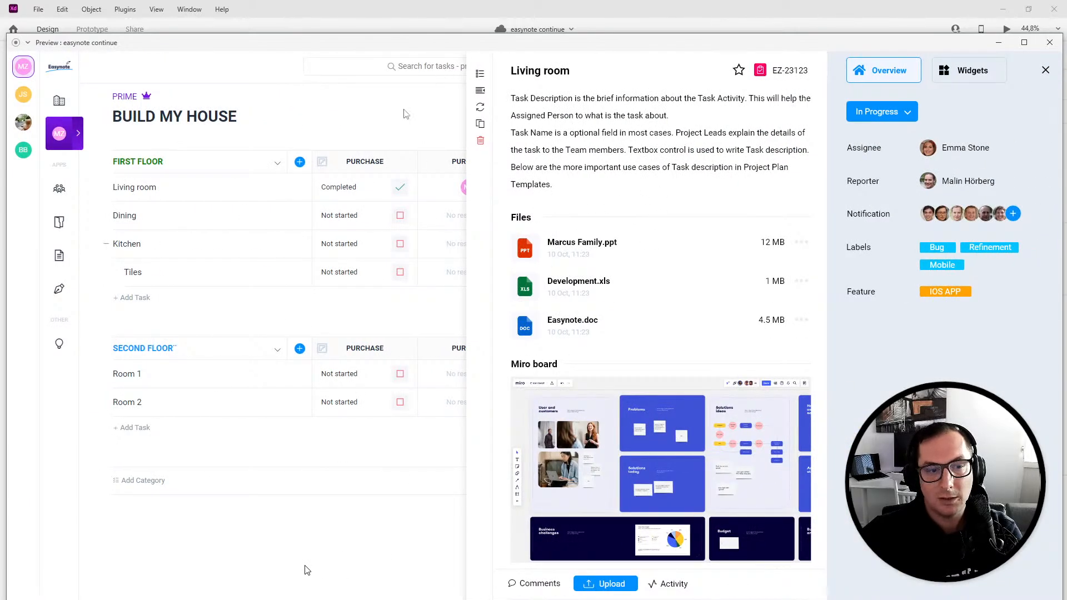
mouse_move(19, 587)
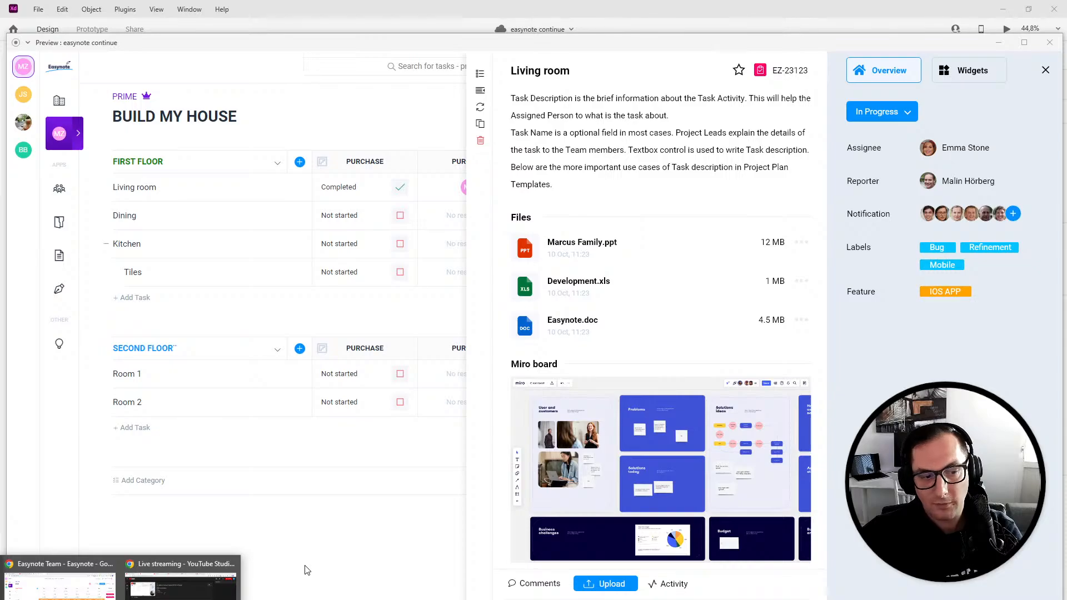
- Compare task 1's activity, comments and attachments in the live app against the prototype preview
click(60, 581)
click(229, 175)
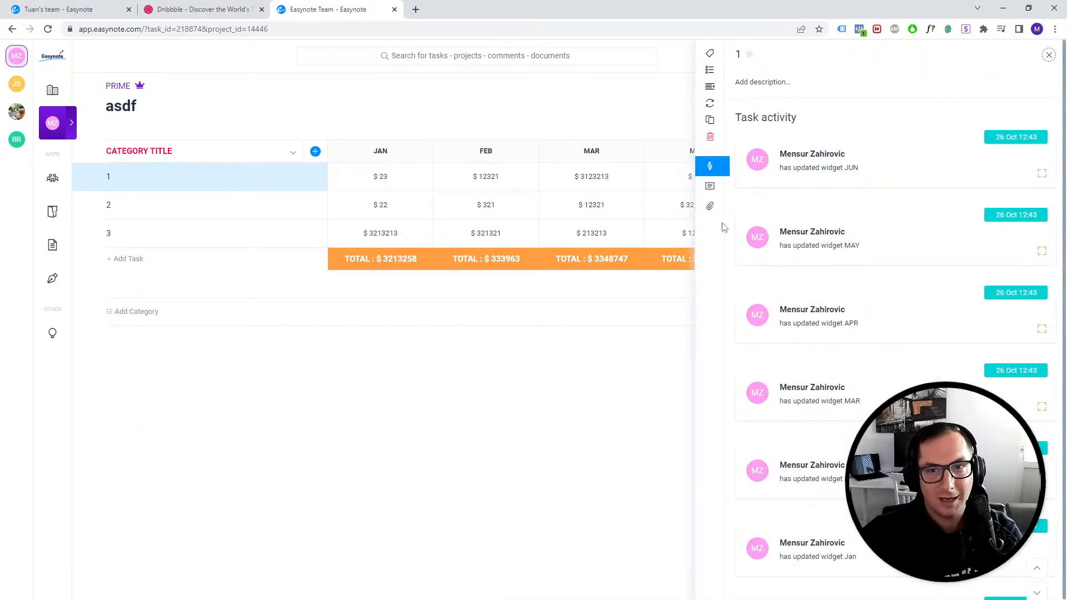
click(711, 191)
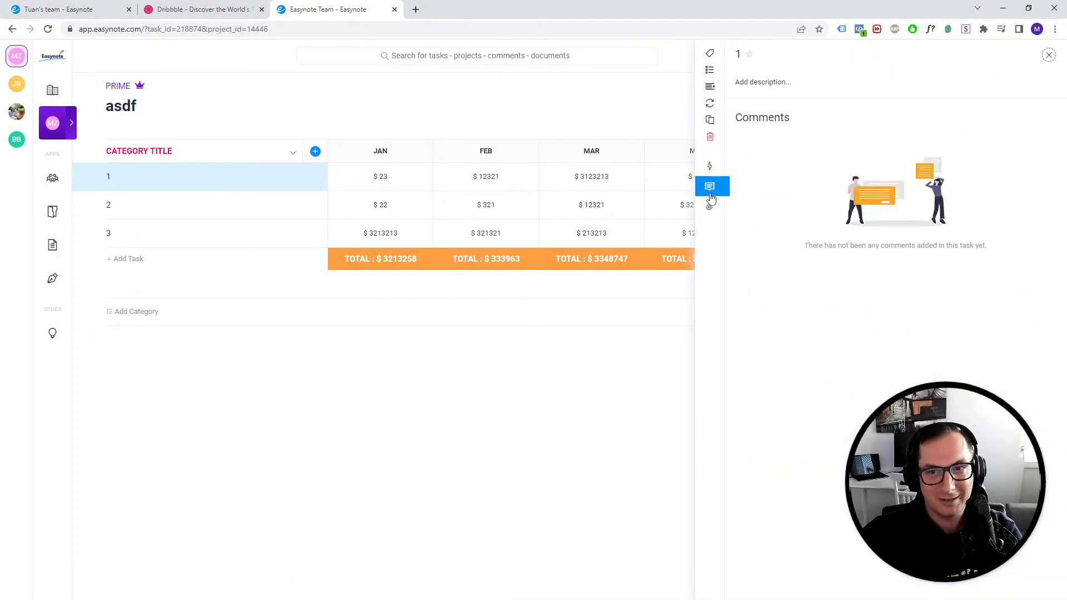
click(710, 206)
click(710, 166)
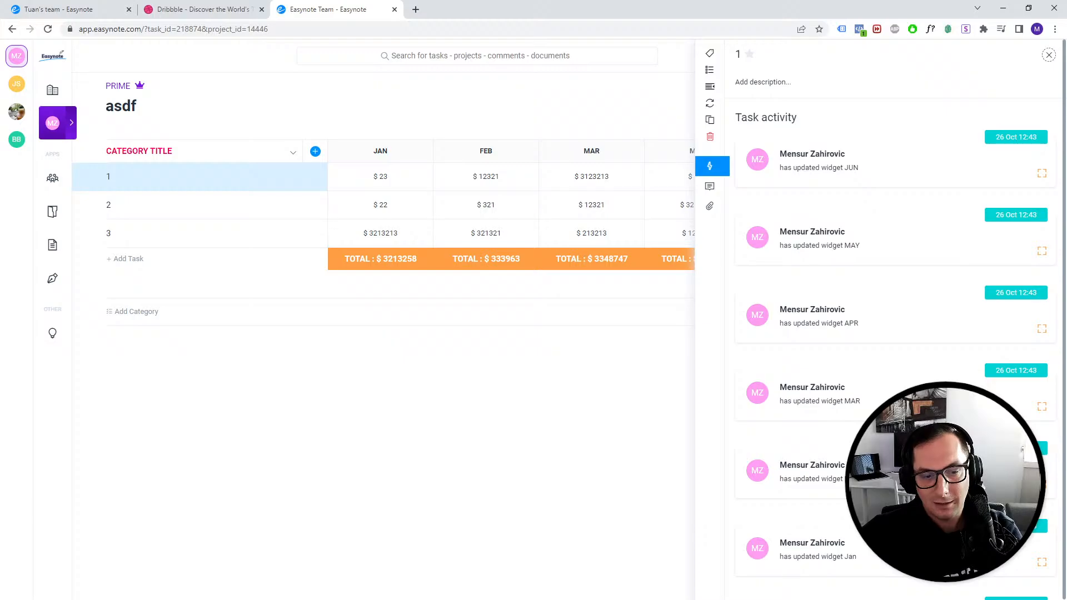
click(307, 571)
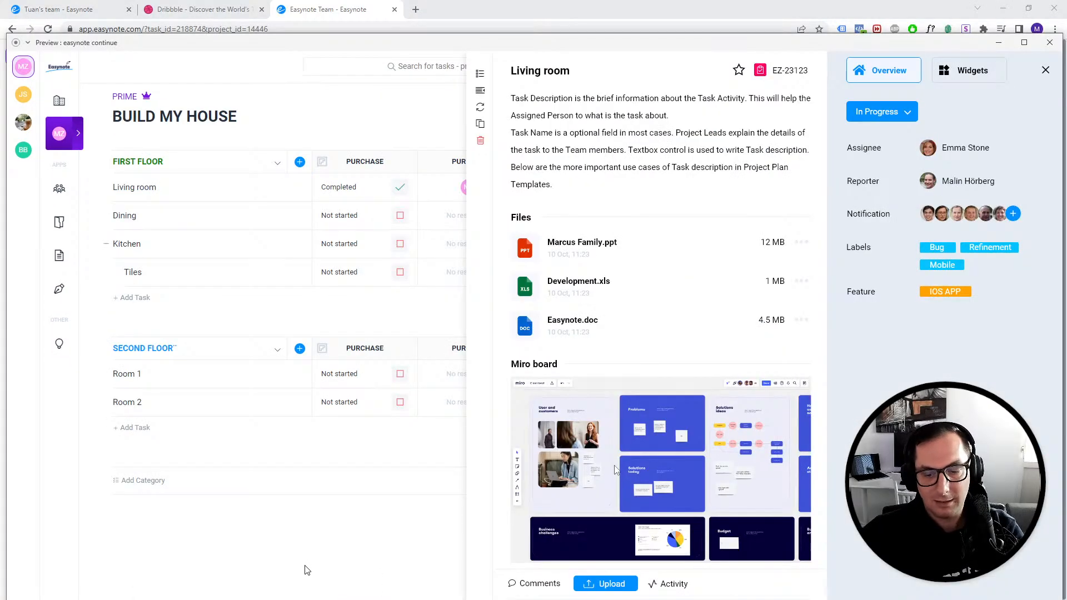
- Step through the prototype screens, then close the preview and return to the design canvas
key(Right)
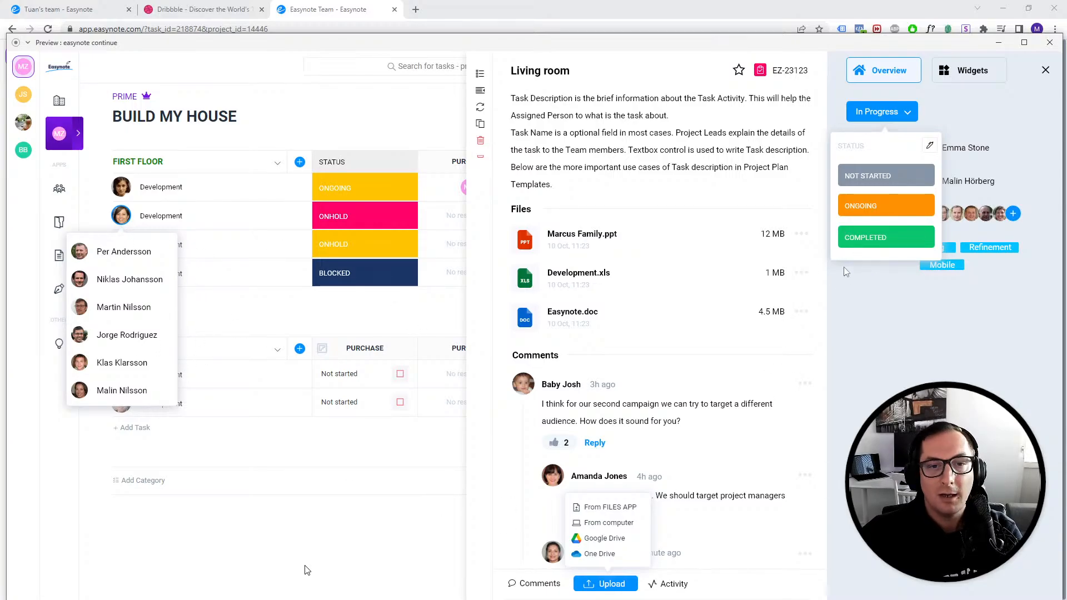
key(Right)
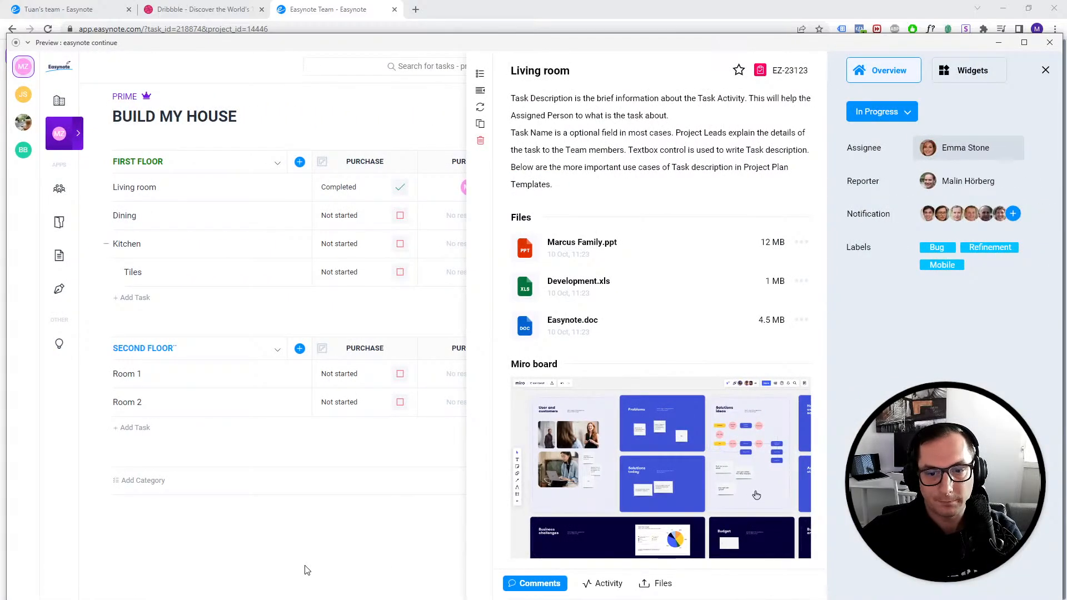
click(1050, 43)
scroll(657, 334, down, 5)
scroll(470, 407, up, 4)
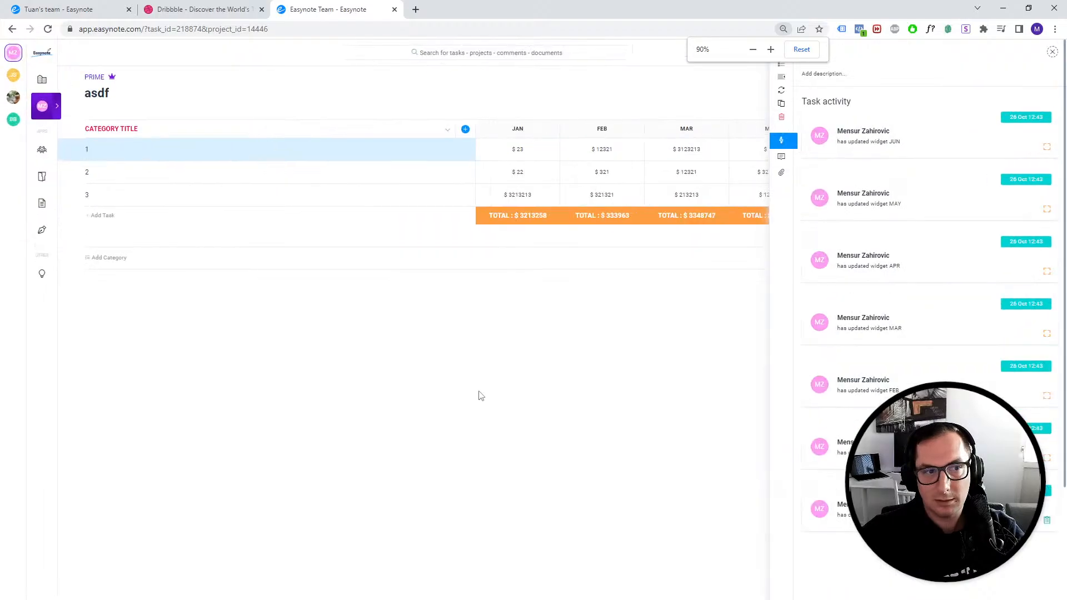
scroll(481, 396, up, 1)
click(289, 599)
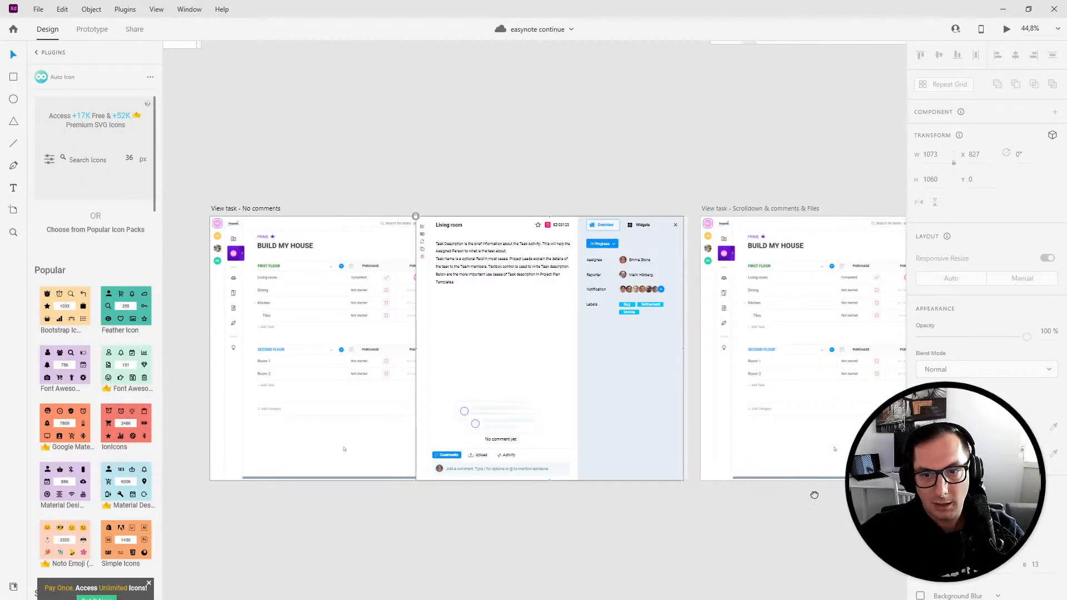
- Zoom out over the artboards and preview the Manage statuses prototype screens
scroll(815, 496, down, 5)
drag(819, 498, 231, 381)
drag(771, 341, 712, 226)
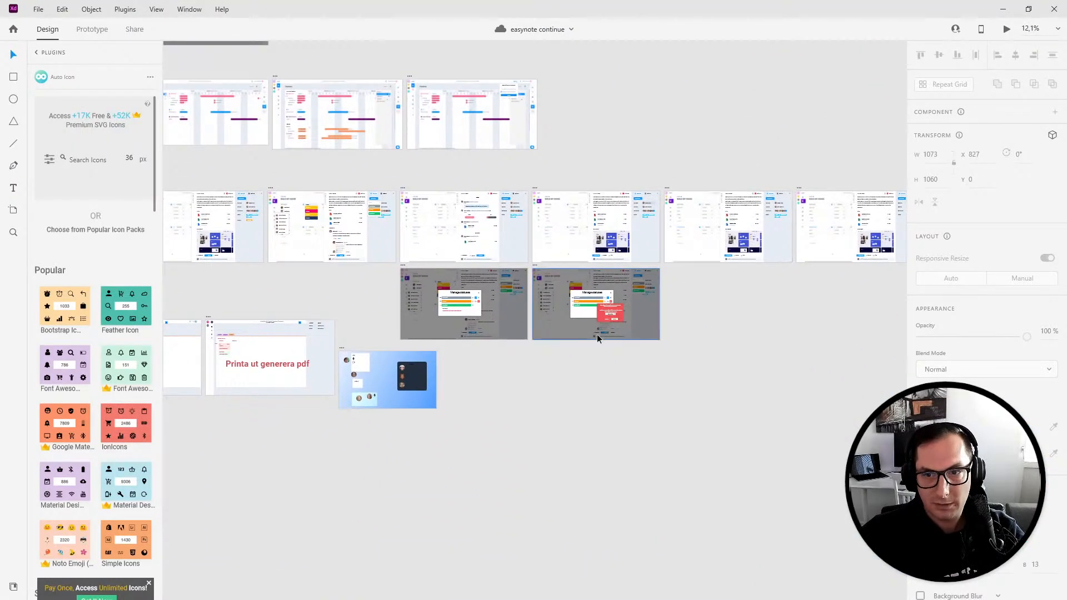
scroll(602, 332, up, 1)
click(476, 303)
key(ctrl+Return)
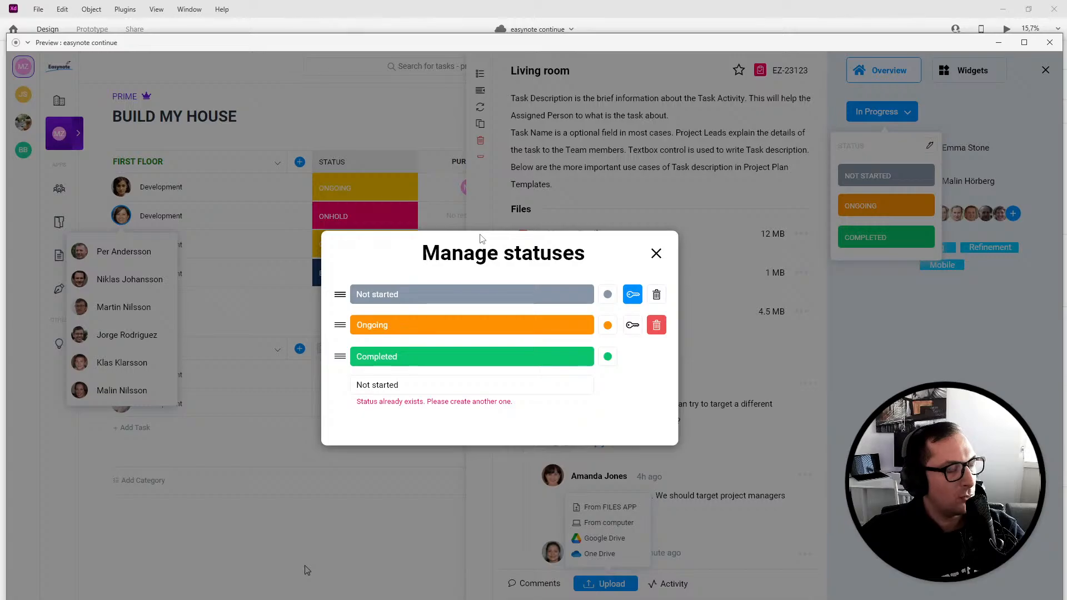
key(Right)
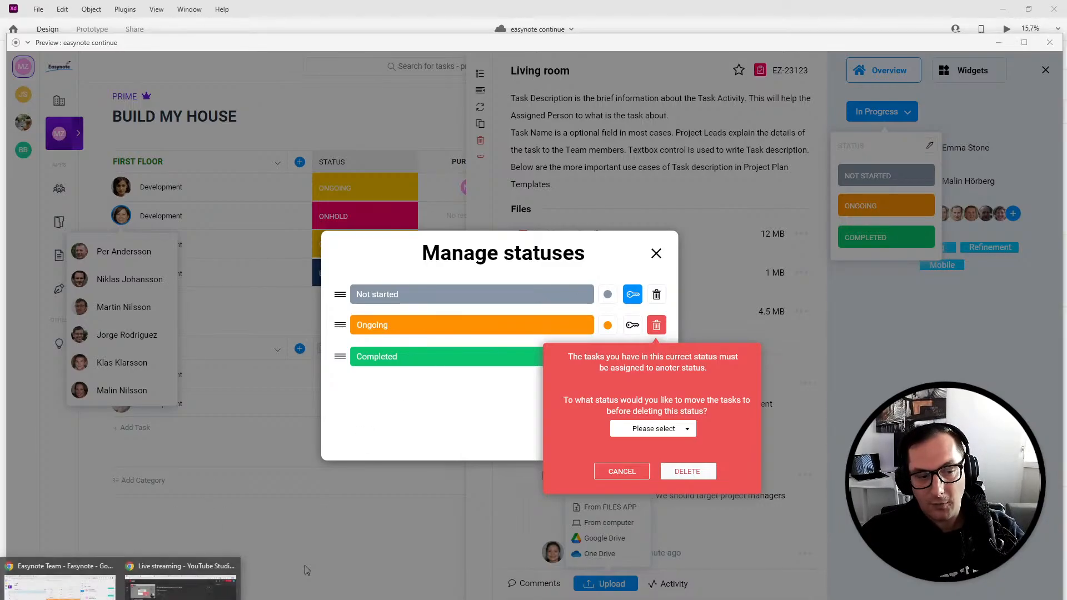
- Return to the Kitchen task in the browser and review its activity and comments
click(65, 586)
click(81, 15)
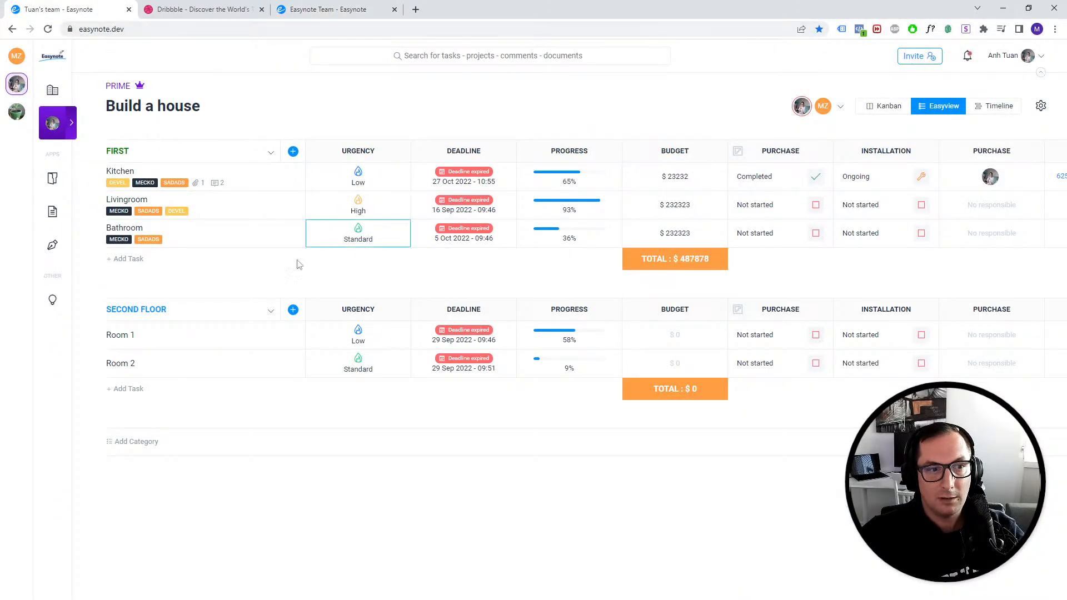
click(284, 176)
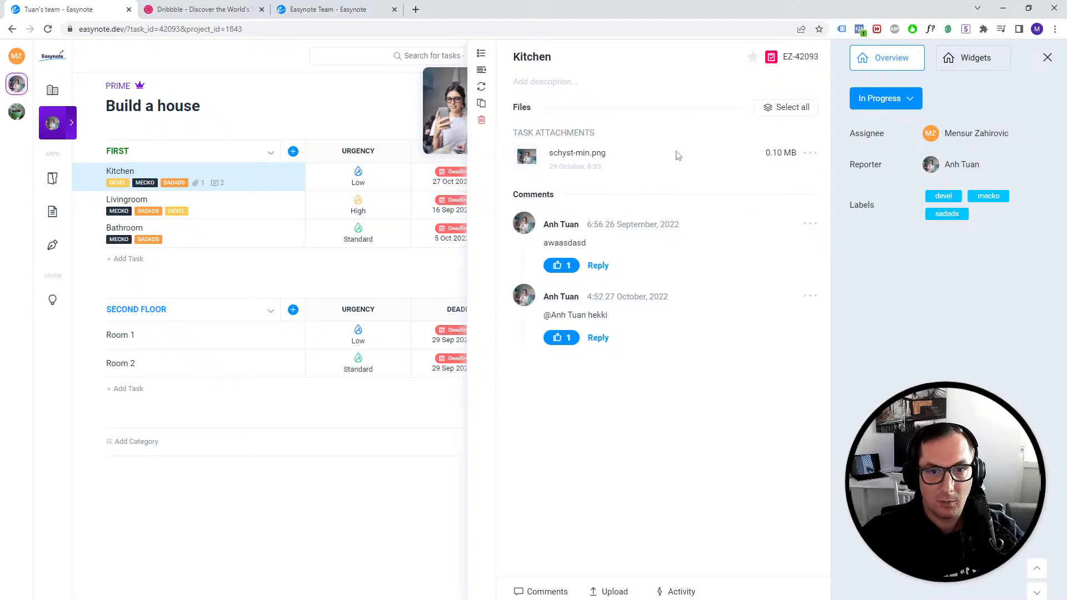
click(356, 9)
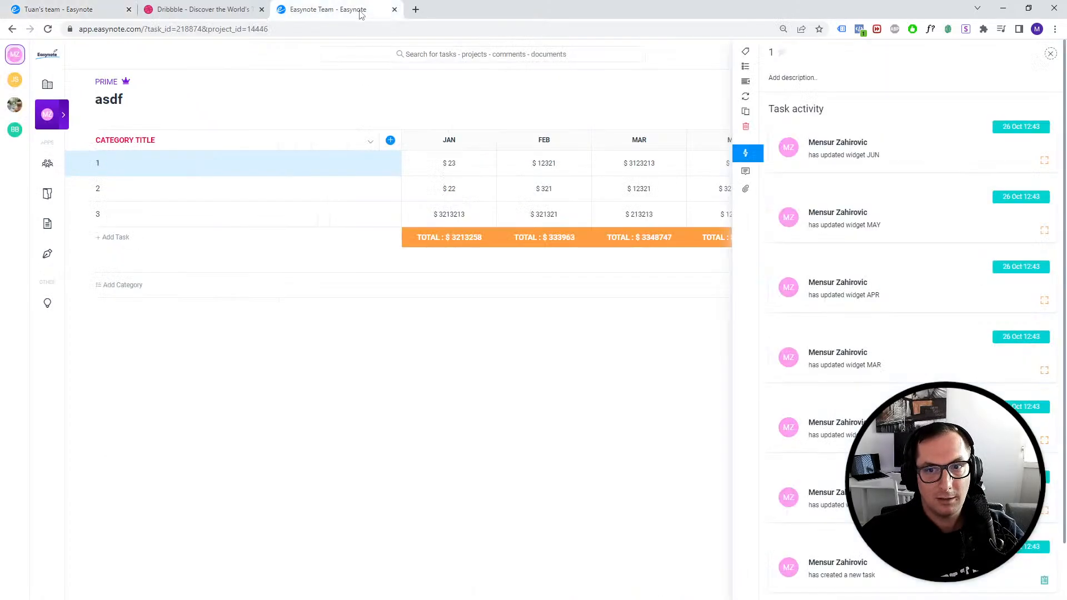
click(88, 16)
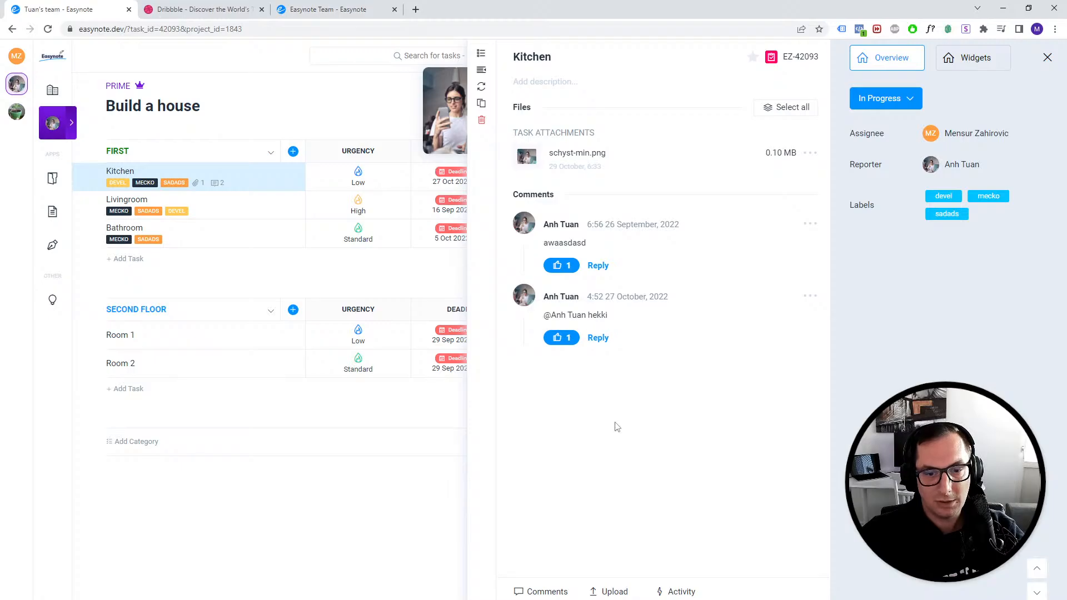
click(675, 592)
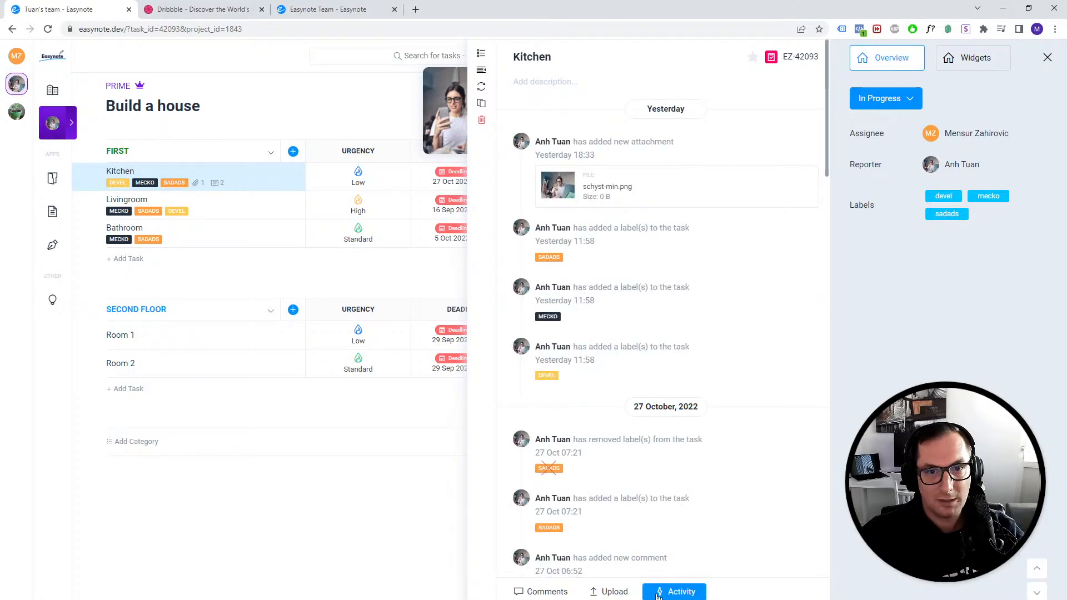
click(545, 592)
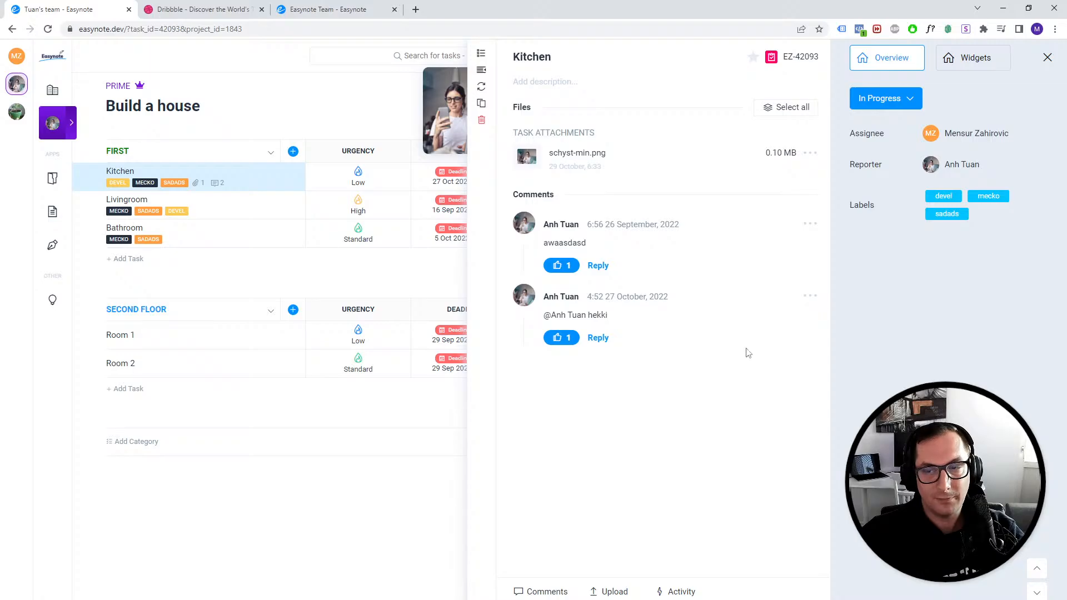
- Add a new label awesome to the Kitchen task
click(984, 133)
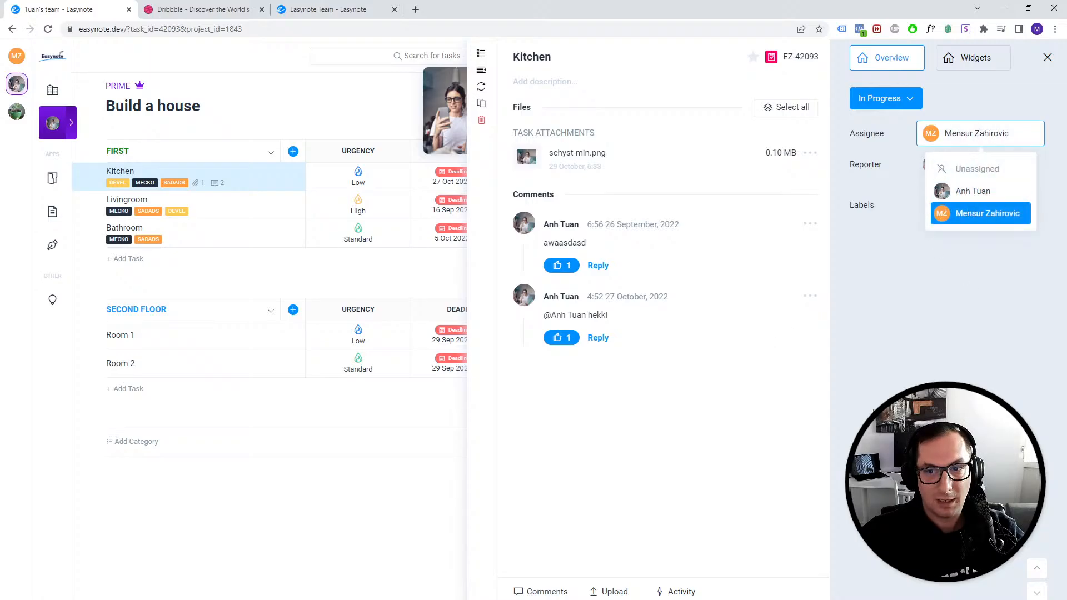
click(980, 214)
click(979, 217)
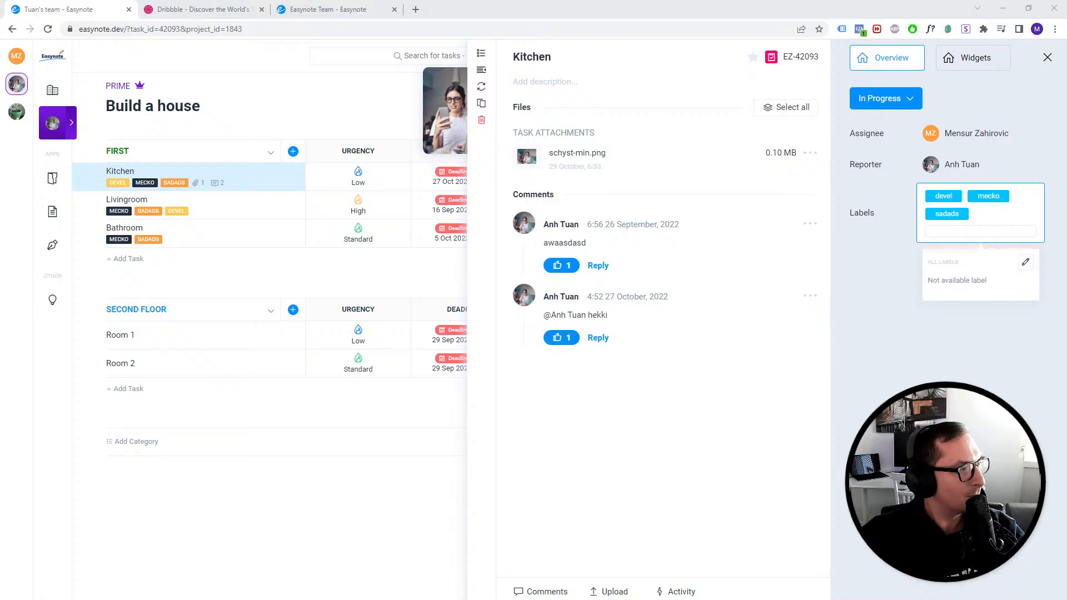
click(951, 232)
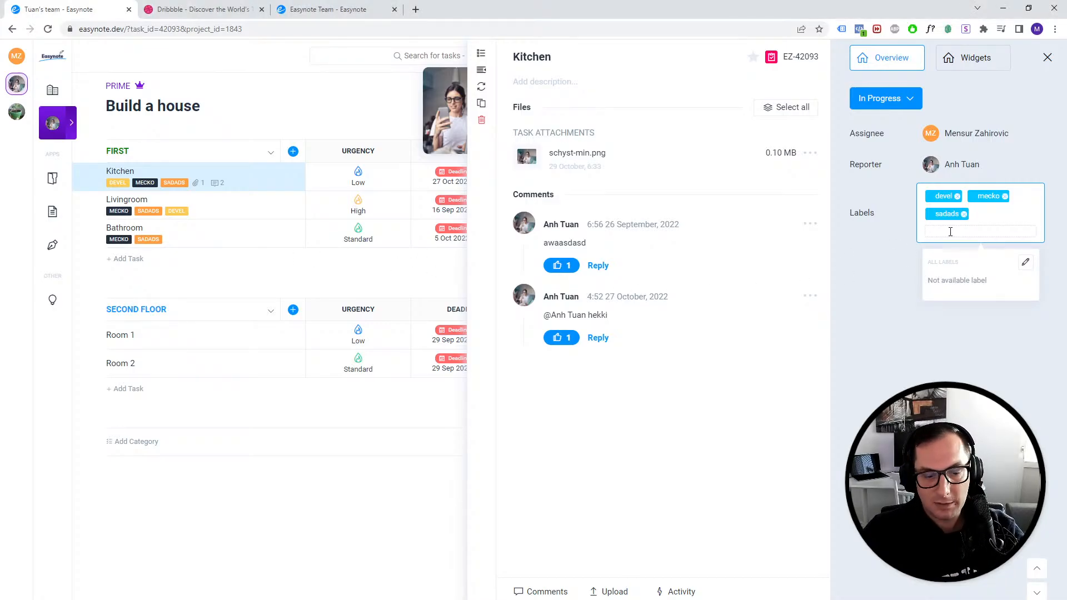
text(testing)
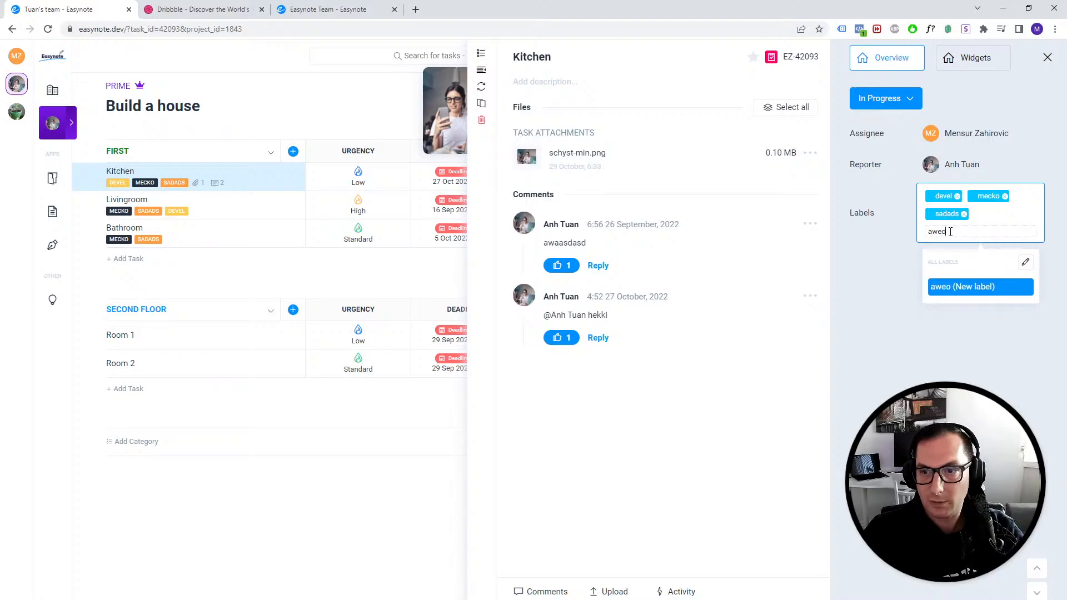
key(BackSpace)
key(BackSpace)
key(BackSpace)
key(BackSpace)
key(BackSpace)
key(BackSpace)
key(BackSpace)
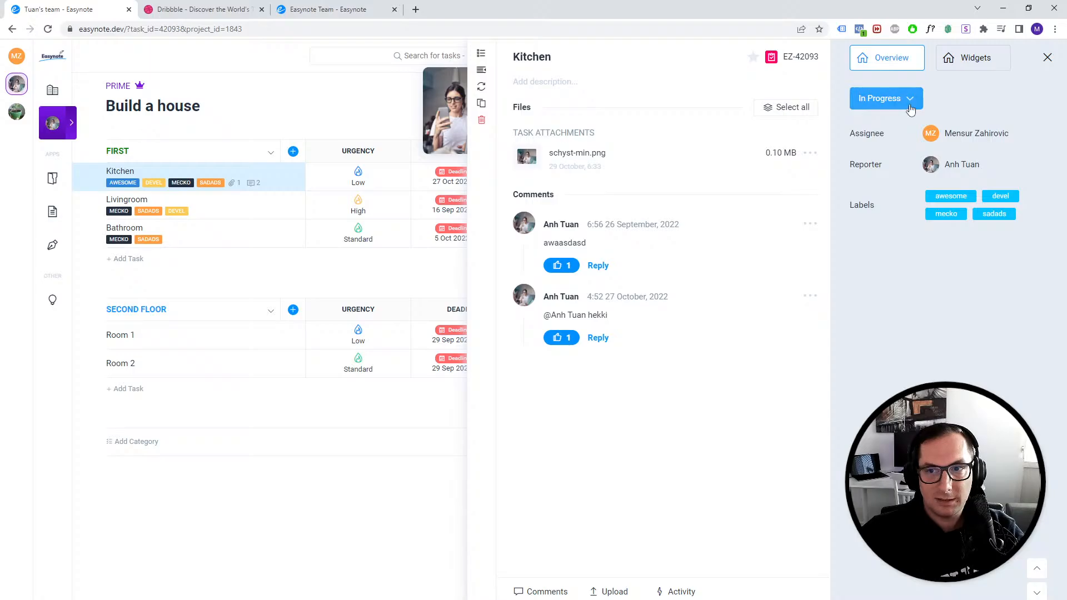
- Close the task panel and reopen the FIRST category's widget menu
click(402, 269)
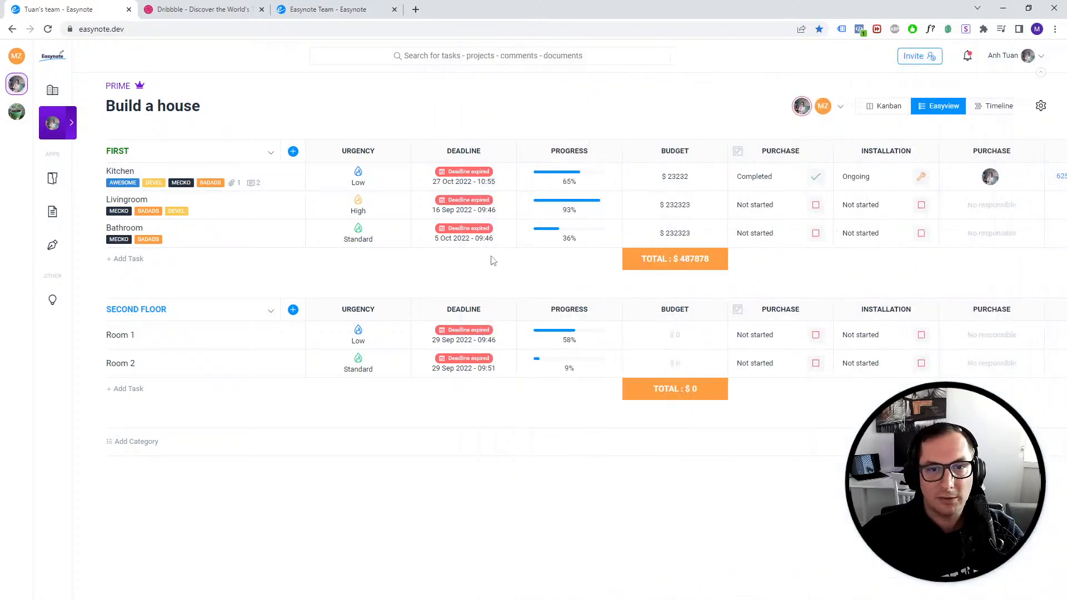
click(293, 152)
click(833, 278)
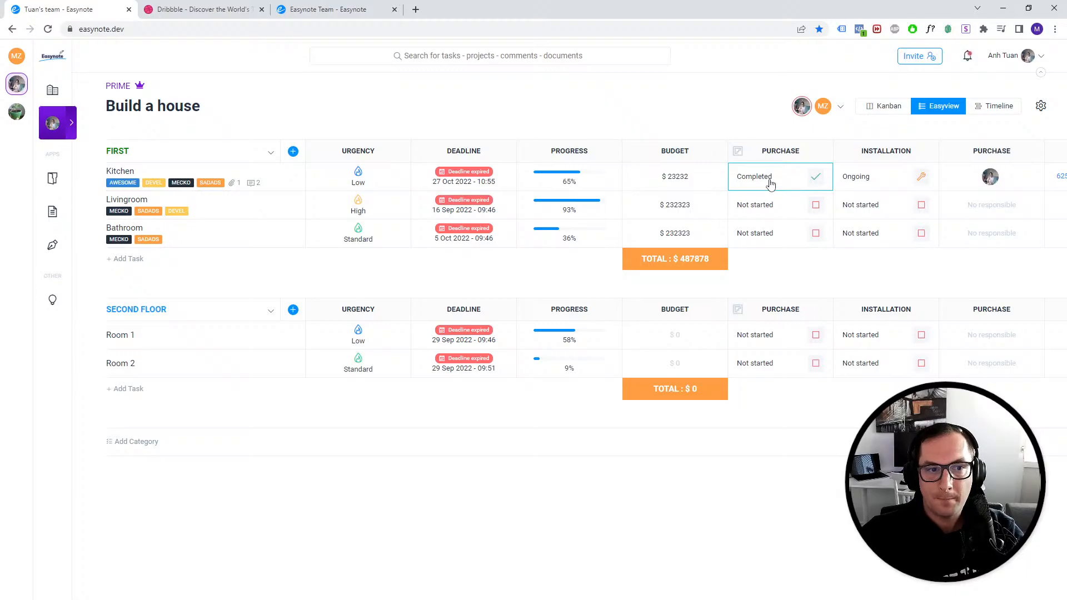
- Preview the board in Kanban view, then return to Easyview and inspect the Installation widget's menu
click(884, 107)
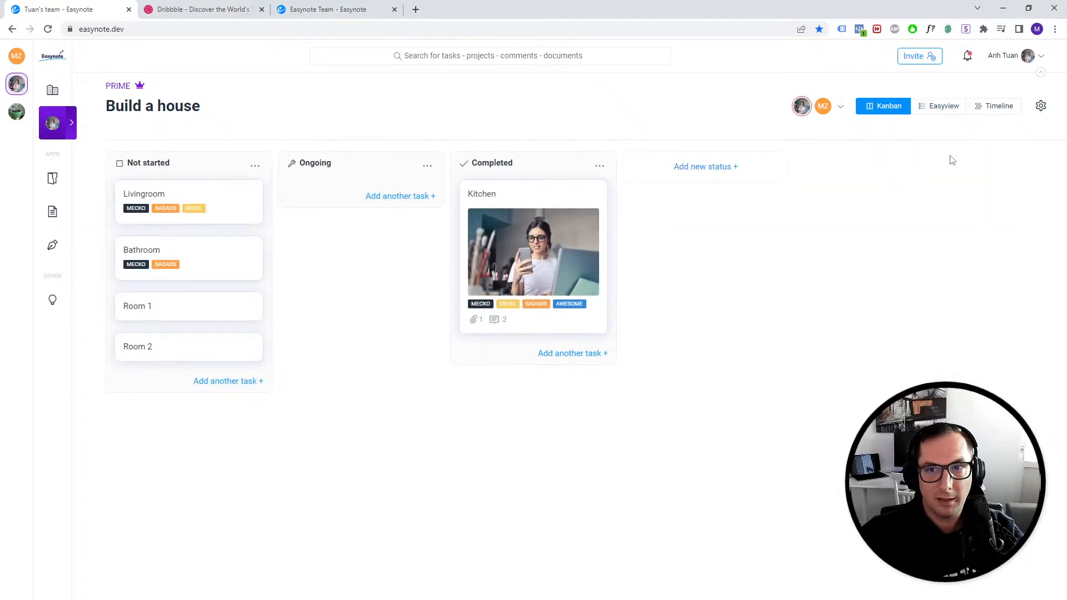
click(939, 108)
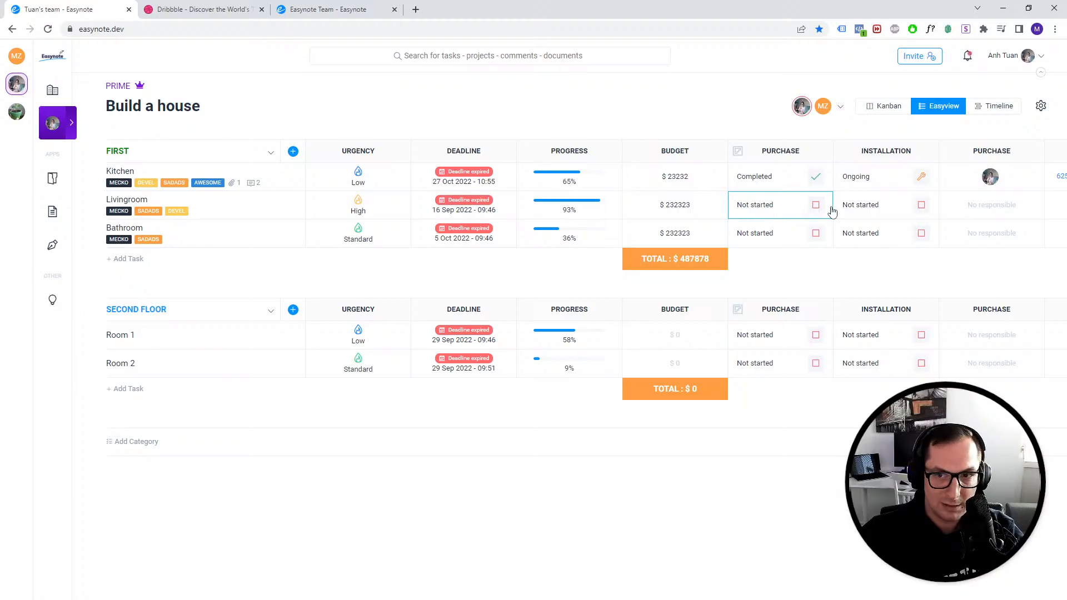
click(931, 157)
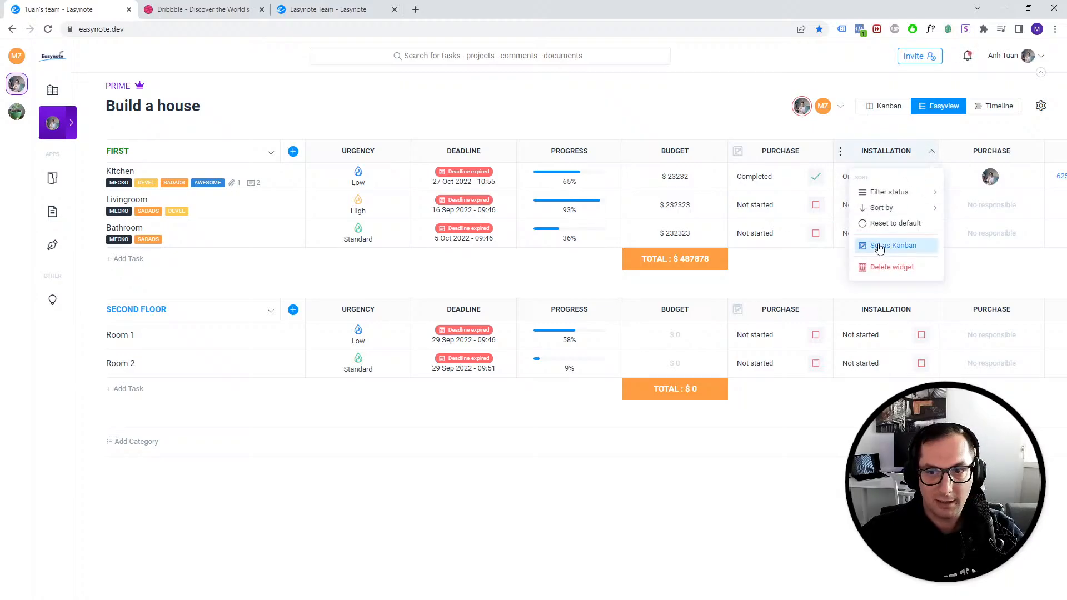
click(780, 275)
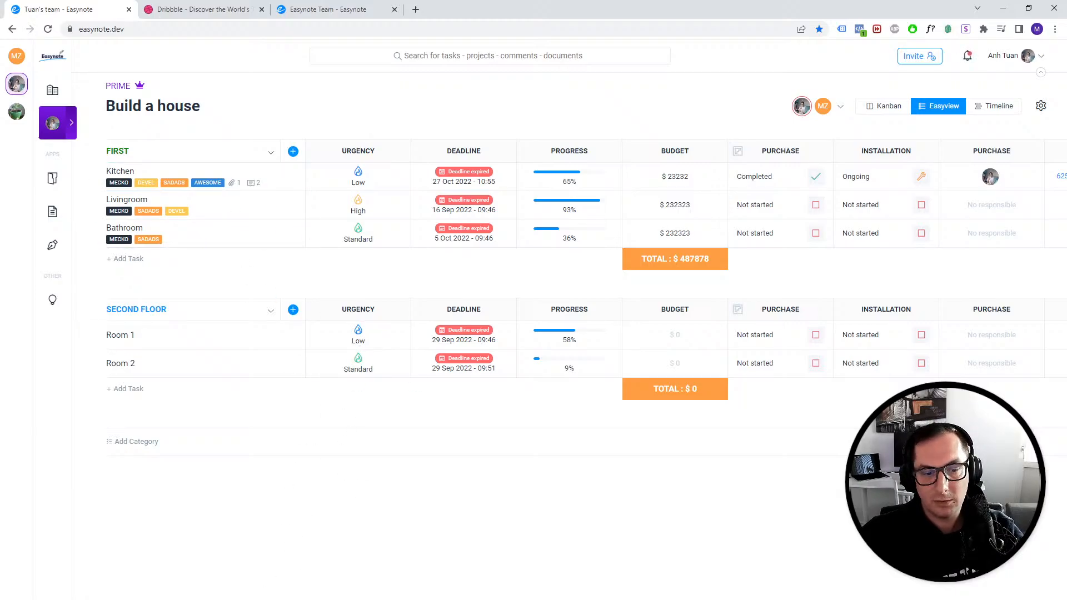
- Switch to the Adobe XD prototype preview of the Living room task, then close it
mouse_move(259, 599)
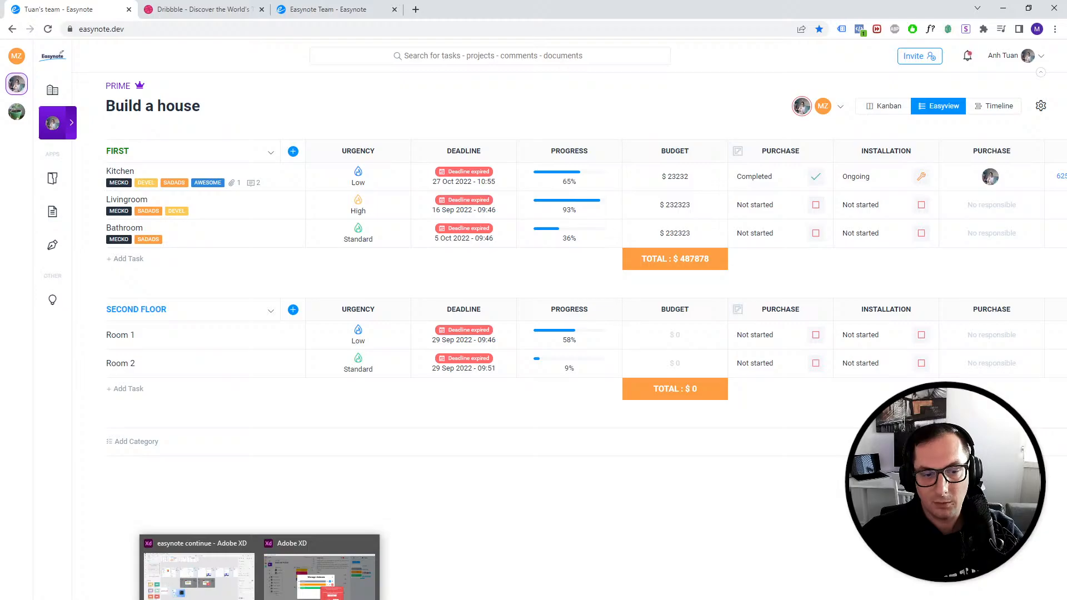
click(319, 576)
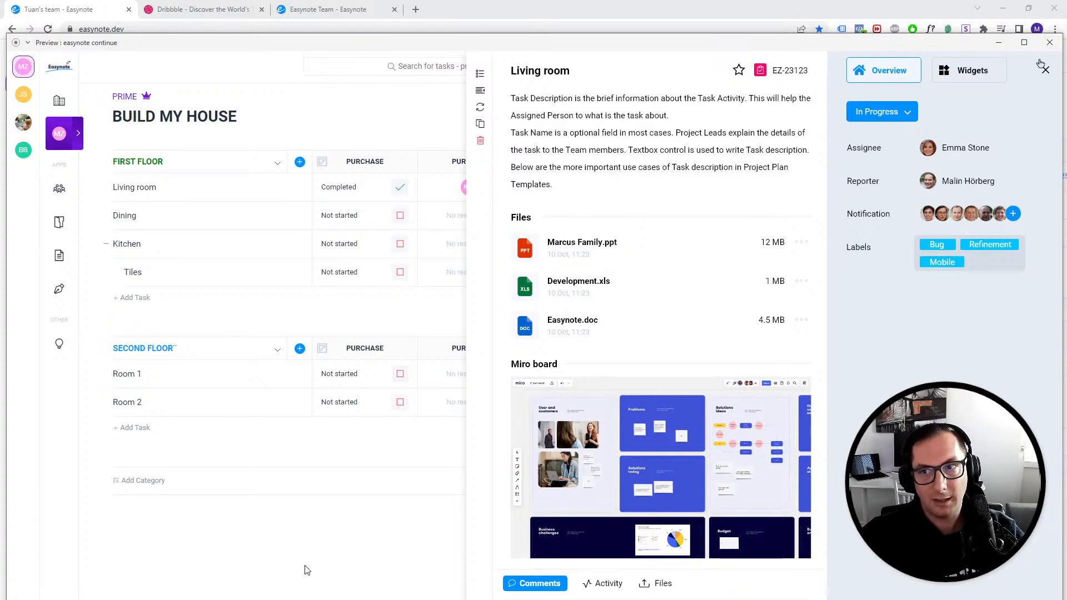
click(1048, 44)
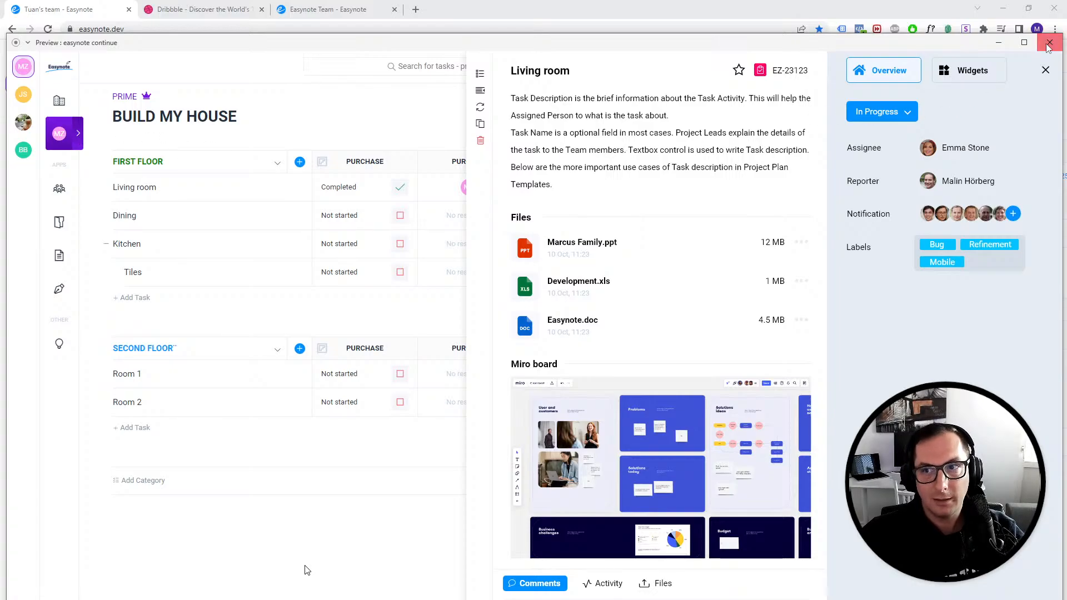
- Open the dashboard's Tasks widget and view the tasks assigned to me
click(322, 10)
click(79, 9)
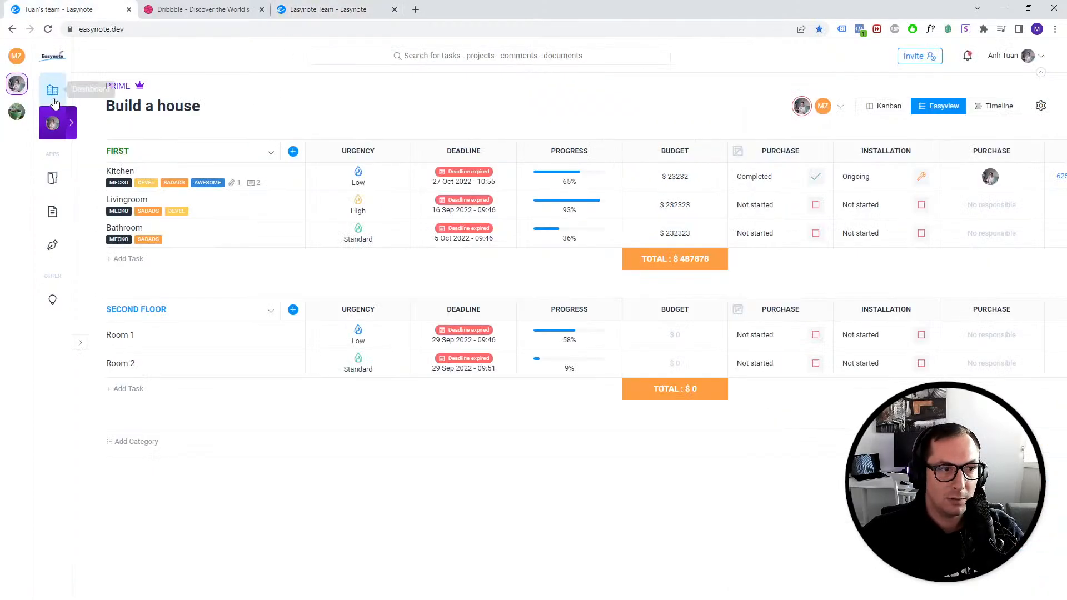
click(53, 90)
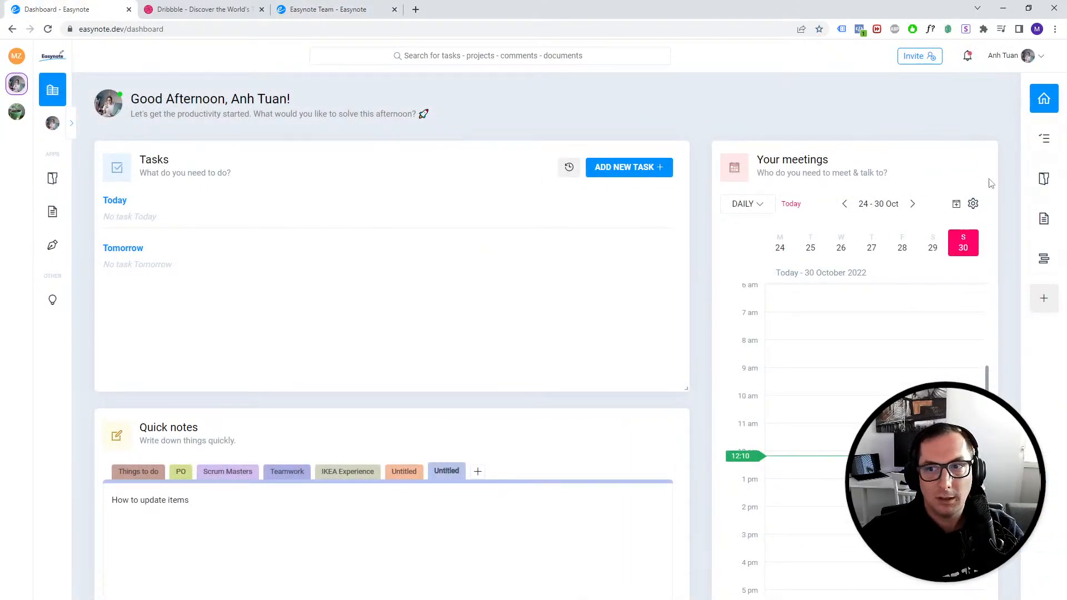
click(1044, 138)
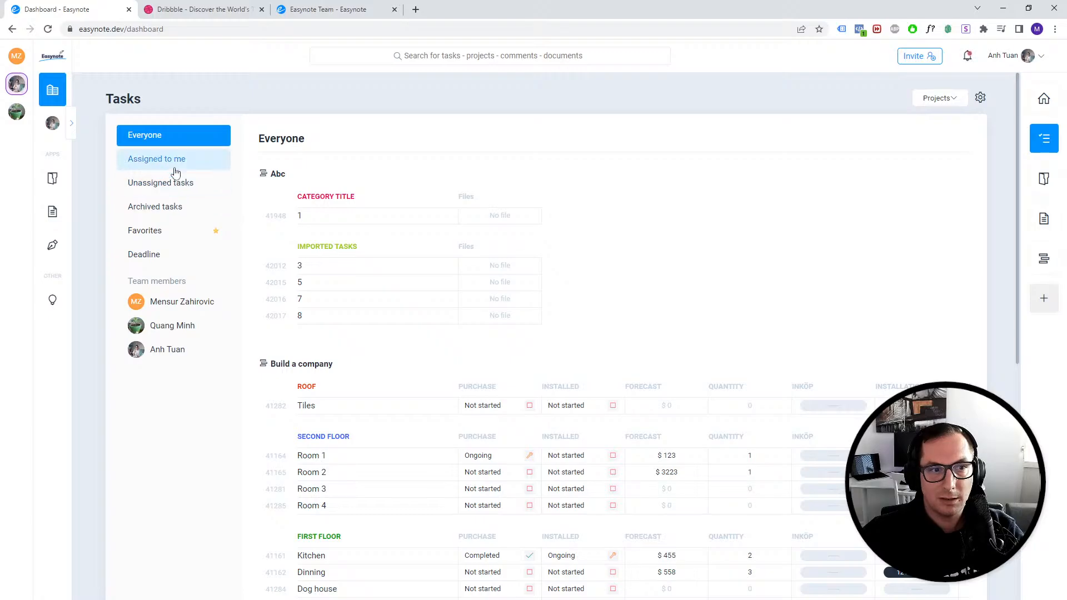
scroll(389, 423, down, 2)
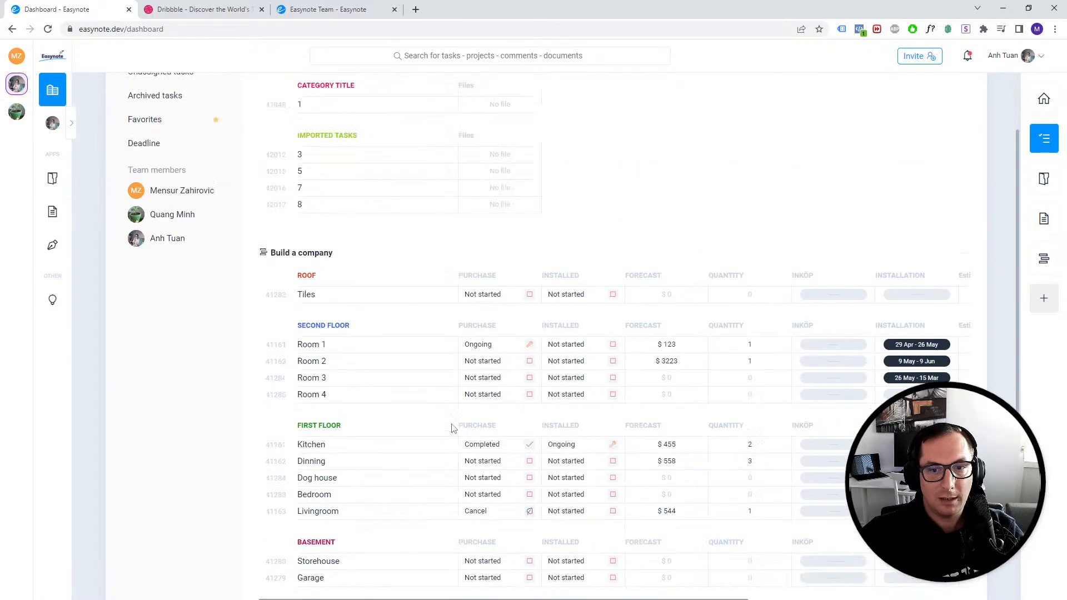
scroll(297, 406, up, 2)
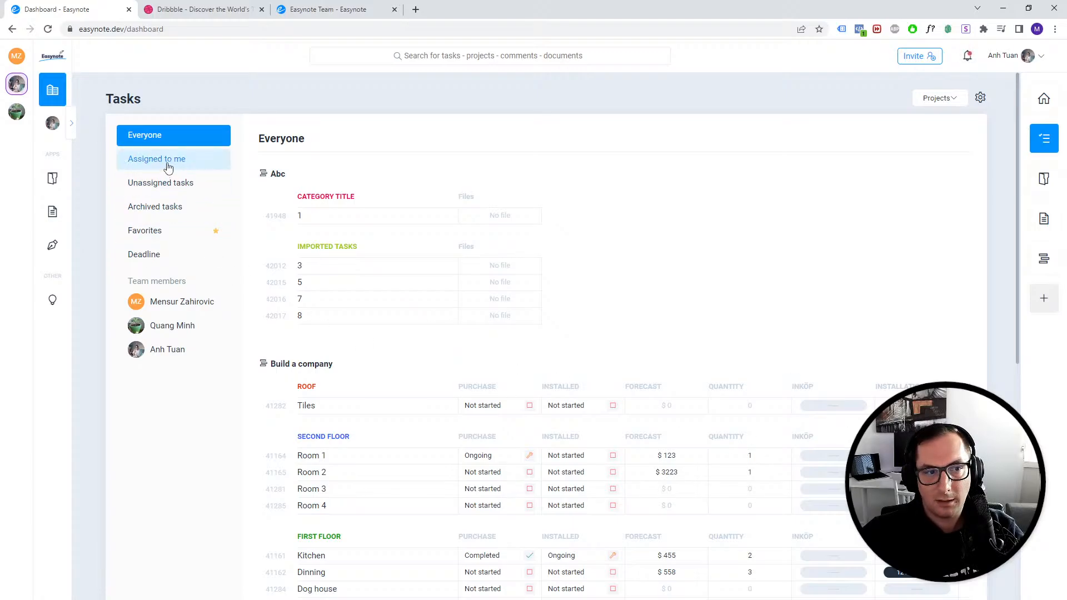
click(139, 160)
drag(645, 346, 735, 340)
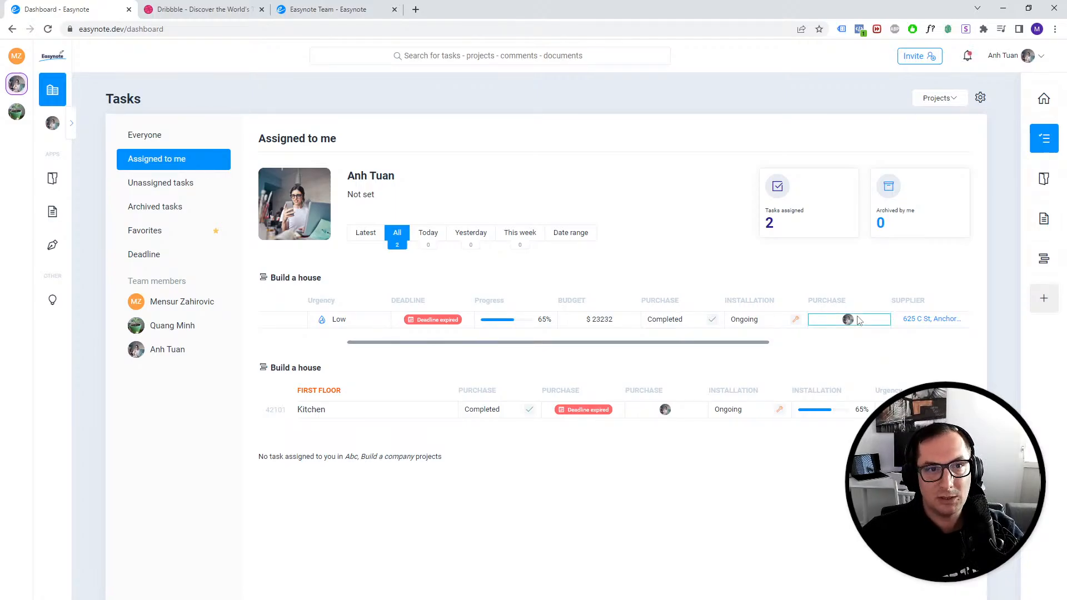
- Open the Kitchen task in Build a house and inspect its assignee options, then close the task panel
click(52, 122)
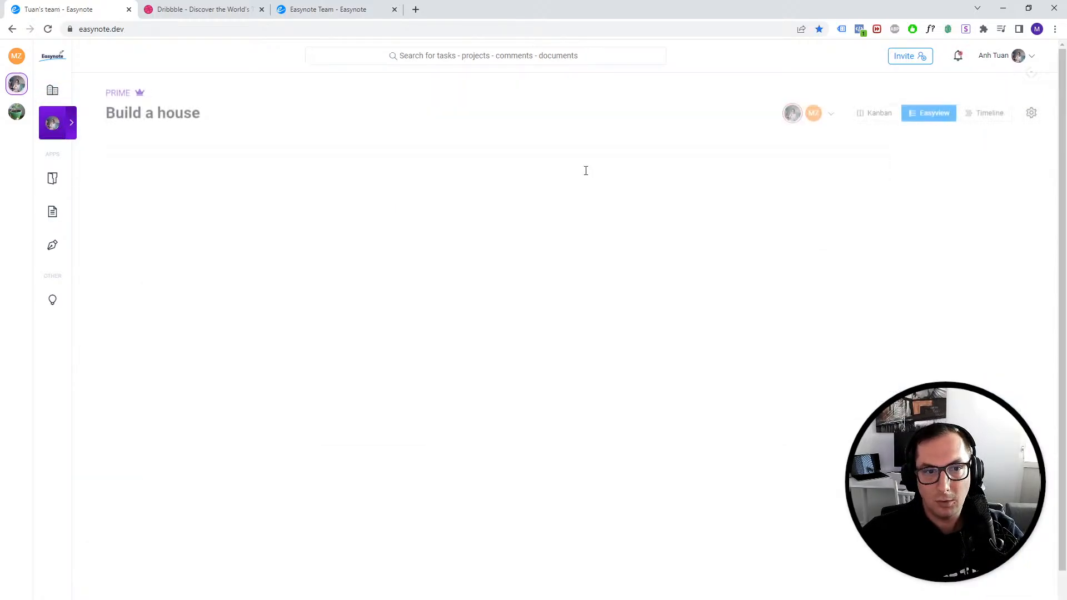
click(292, 181)
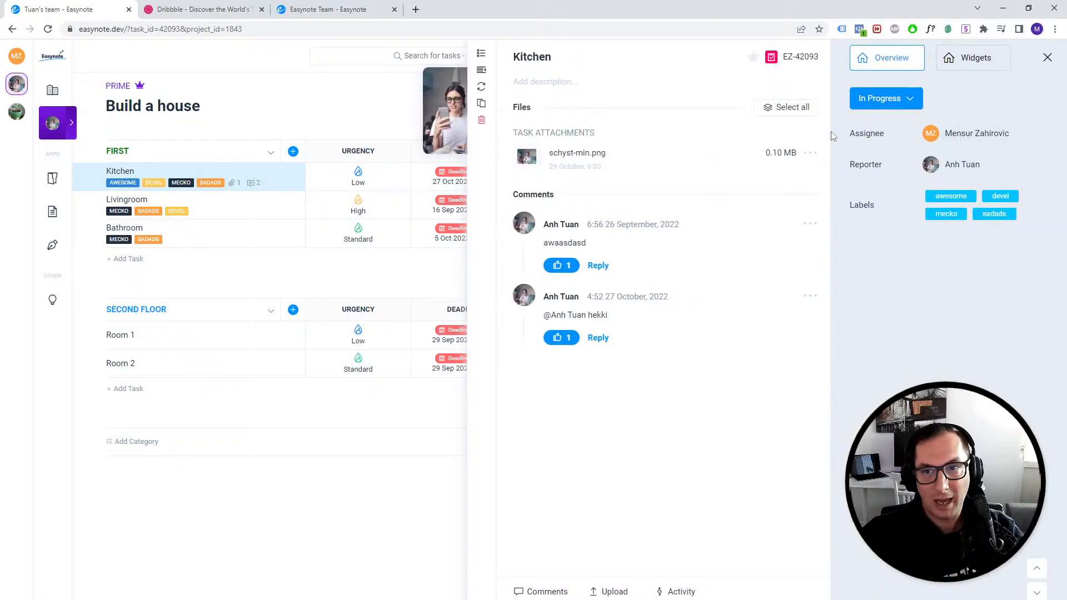
click(956, 136)
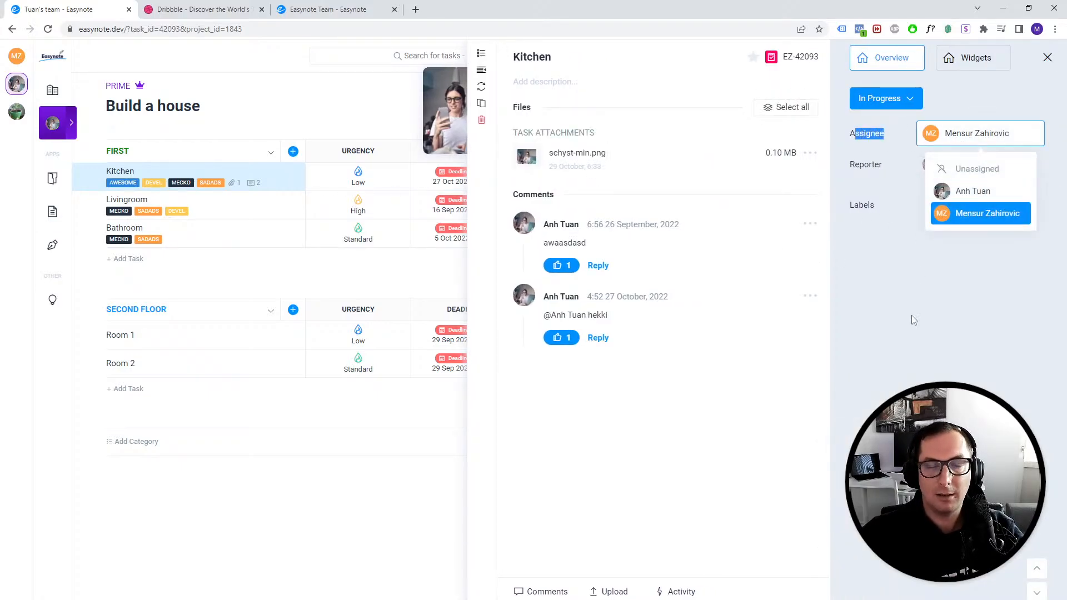
click(906, 356)
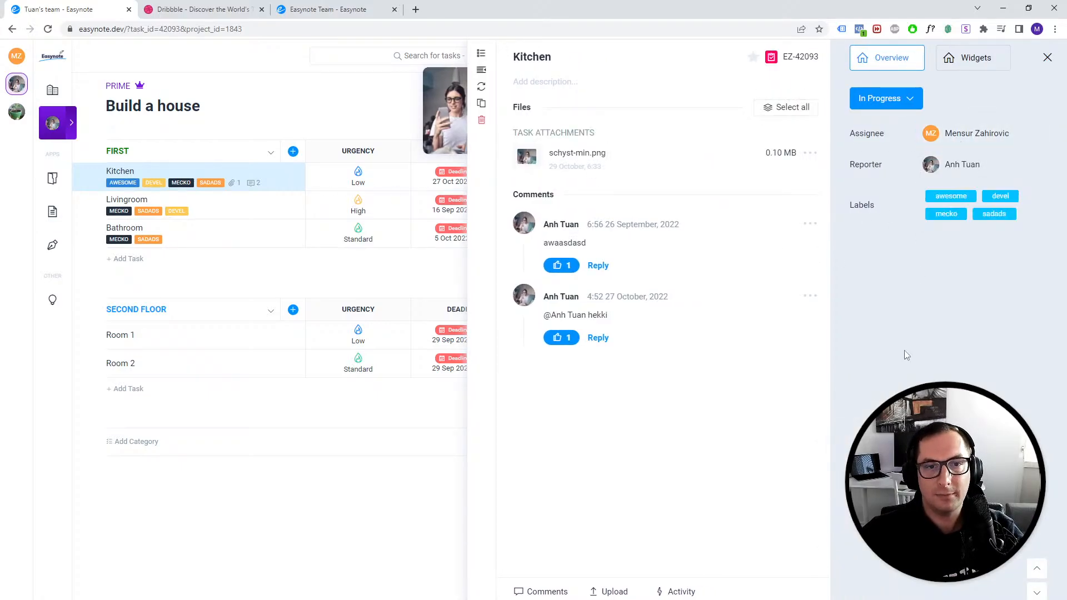
click(272, 133)
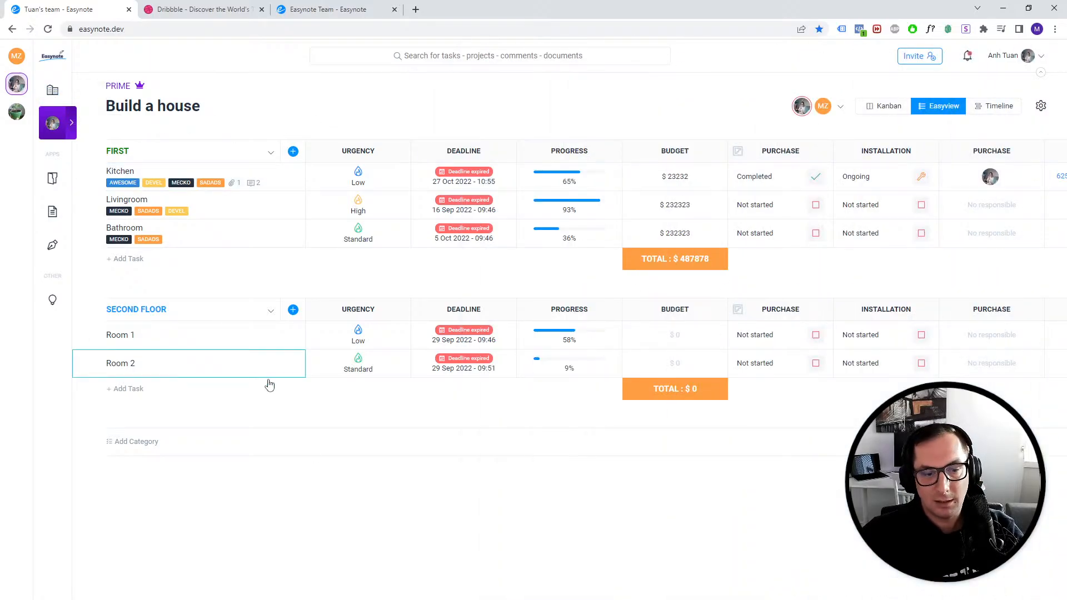
- Return to the dashboard's assigned tasks and launch Greenshot
click(52, 90)
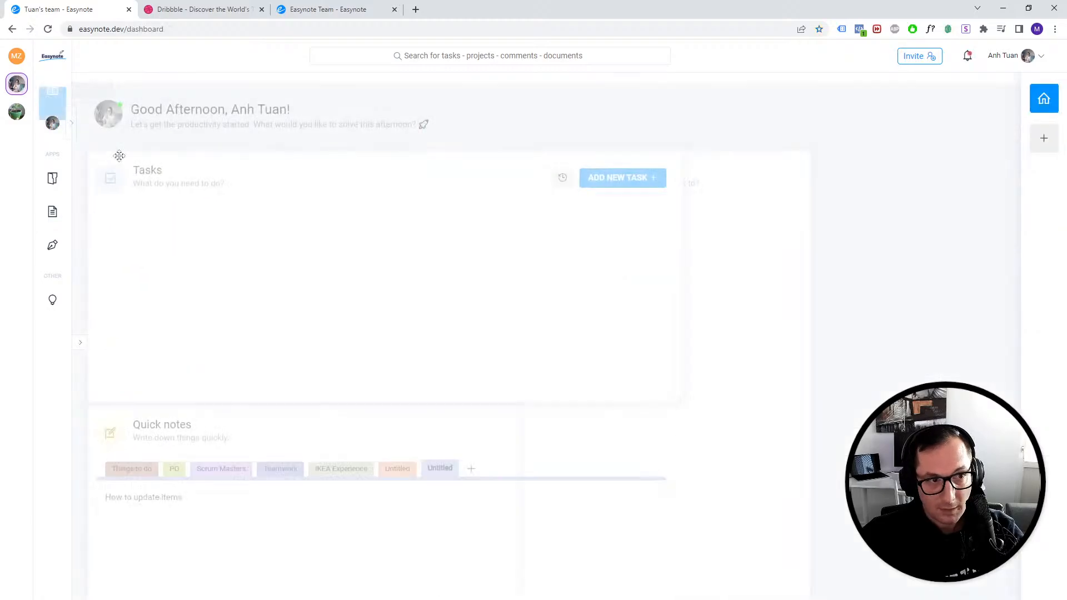
click(1044, 138)
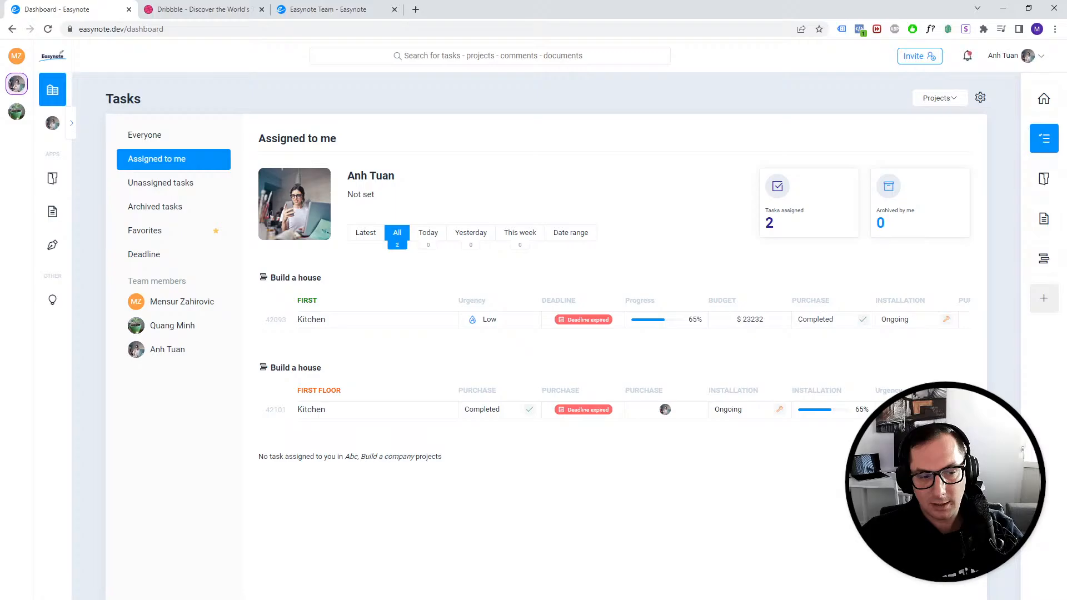
key(super)
text(gre)
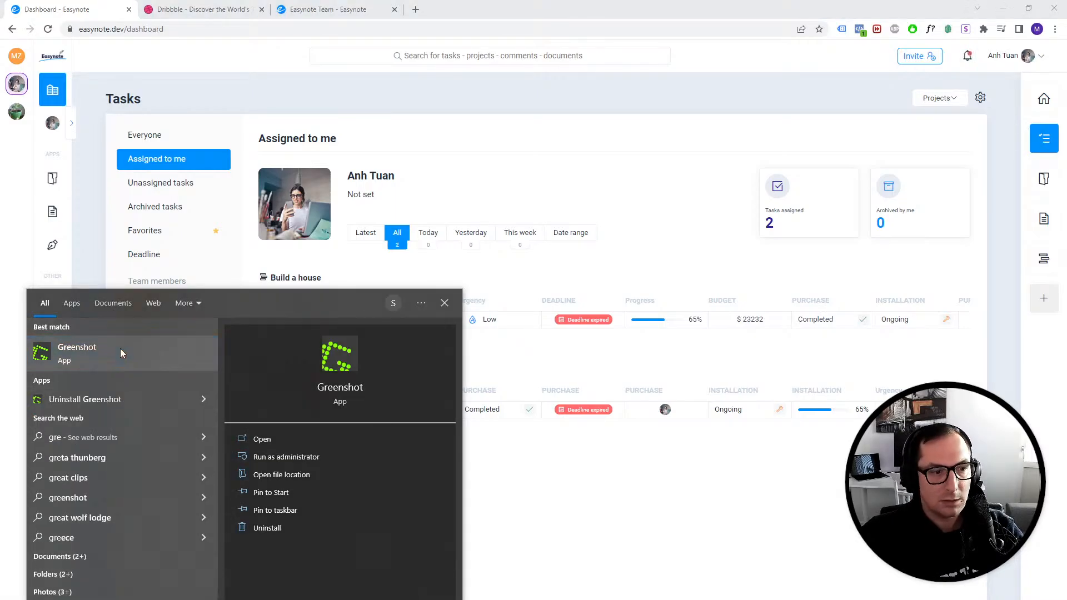
click(120, 348)
key(Return)
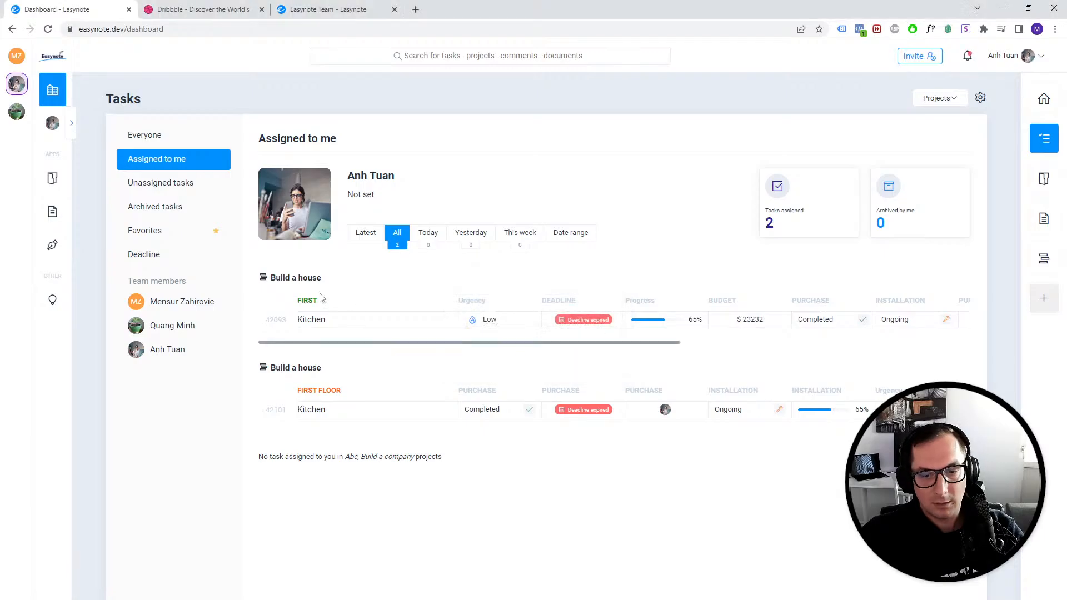
- Capture a full-screen screenshot of the assigned tasks page with Greenshot
key(Print)
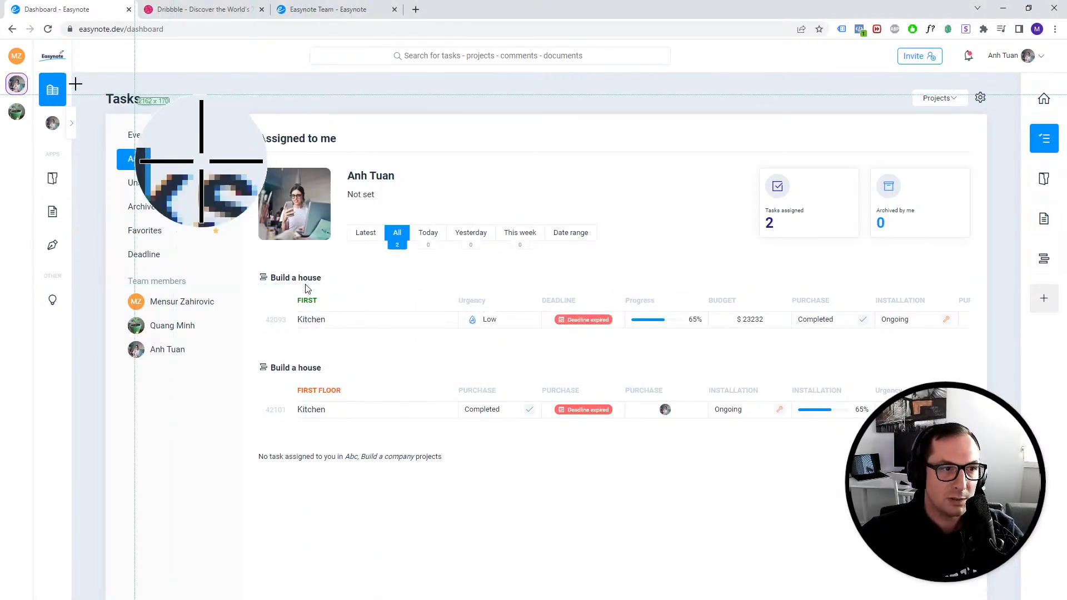
drag(1, 40, 1065, 599)
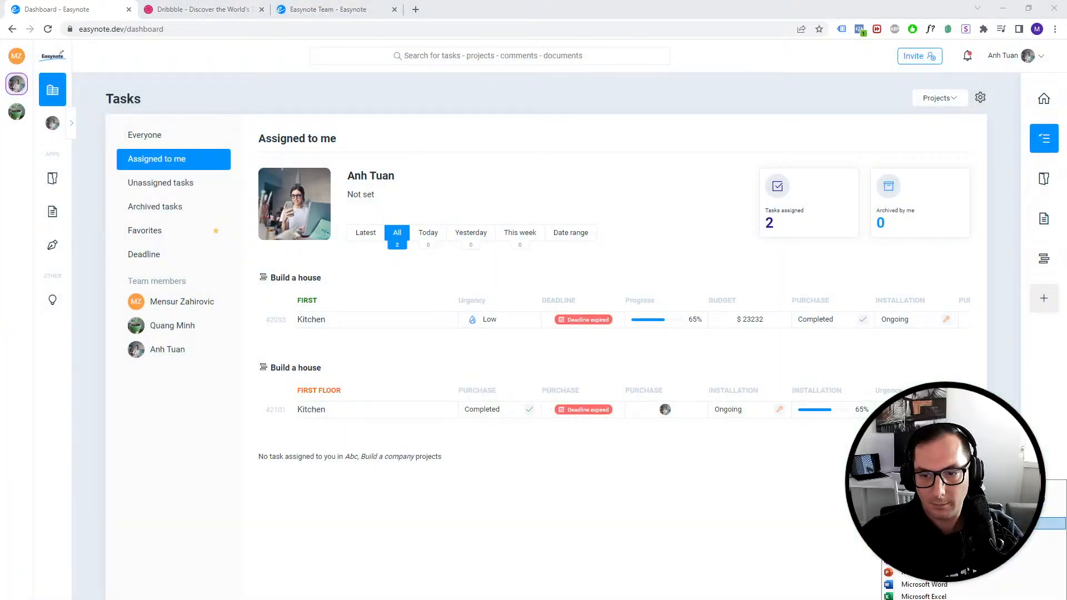
click(1056, 524)
- Switch to Adobe XD and add a new artboard beside the existing prototype screens
key(alt+Tab)
click(650, 457)
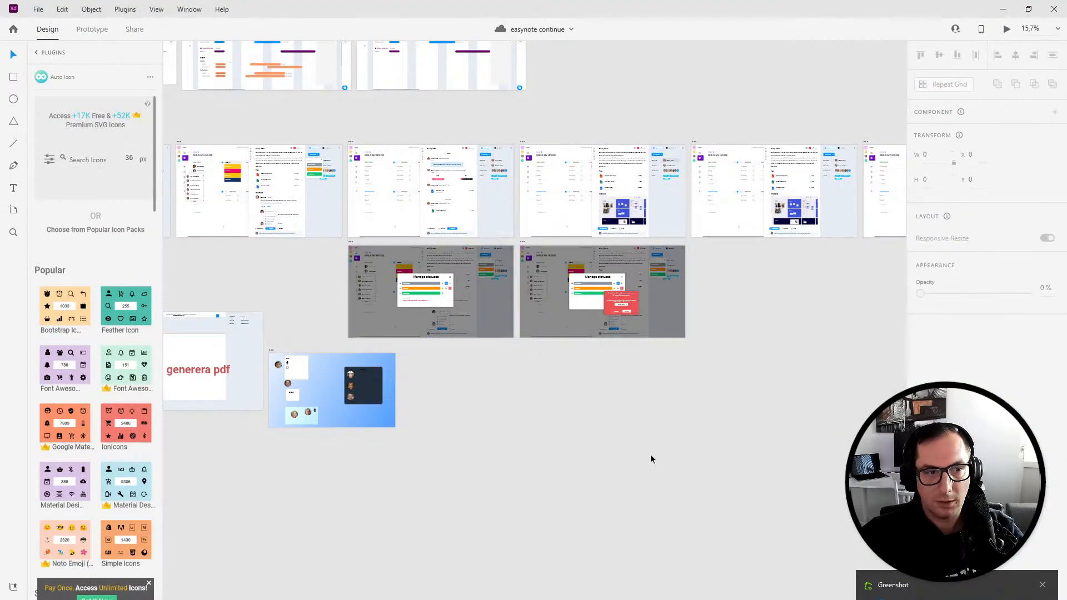
click(13, 210)
click(702, 247)
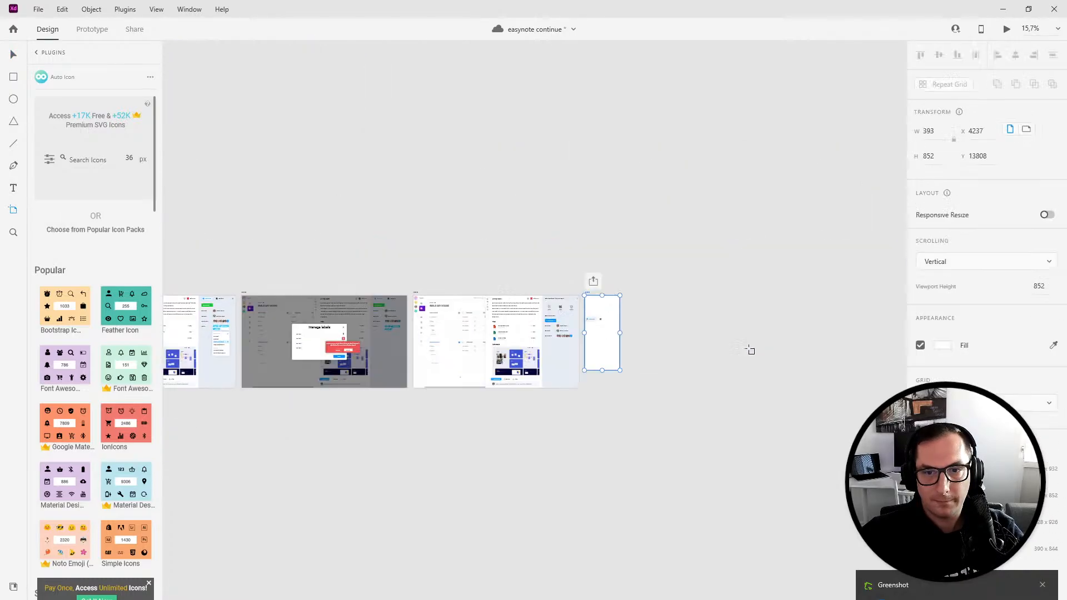
- Resize the new artboard to about 1781 by 1060
click(13, 55)
drag(553, 345, 683, 347)
drag(600, 383, 600, 399)
drag(681, 353, 673, 352)
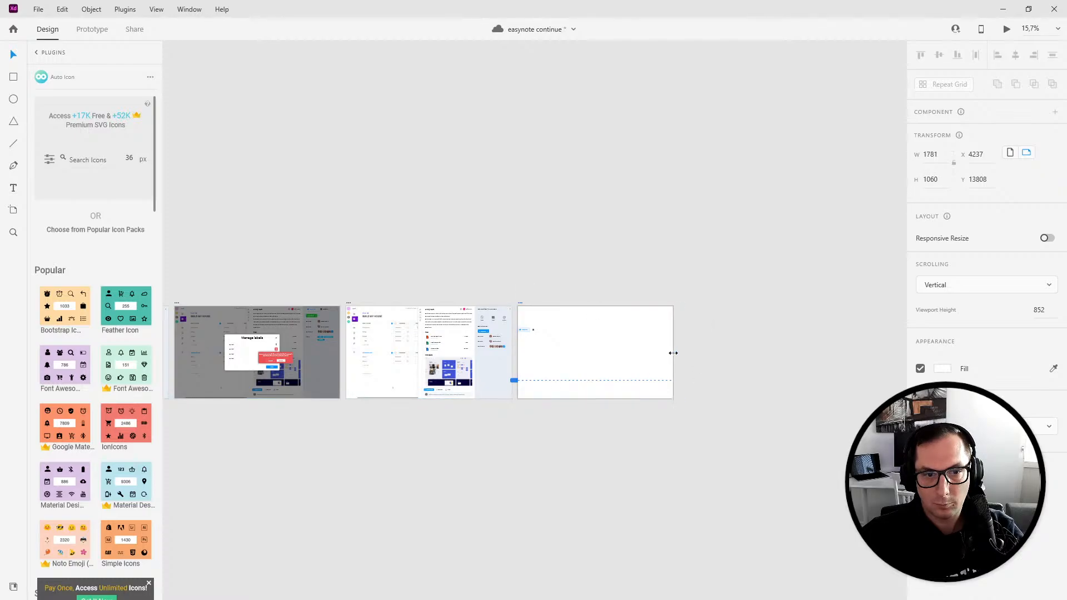
- Delete the stray element inside the new artboard and paste the captured screenshot into it
drag(543, 338, 523, 328)
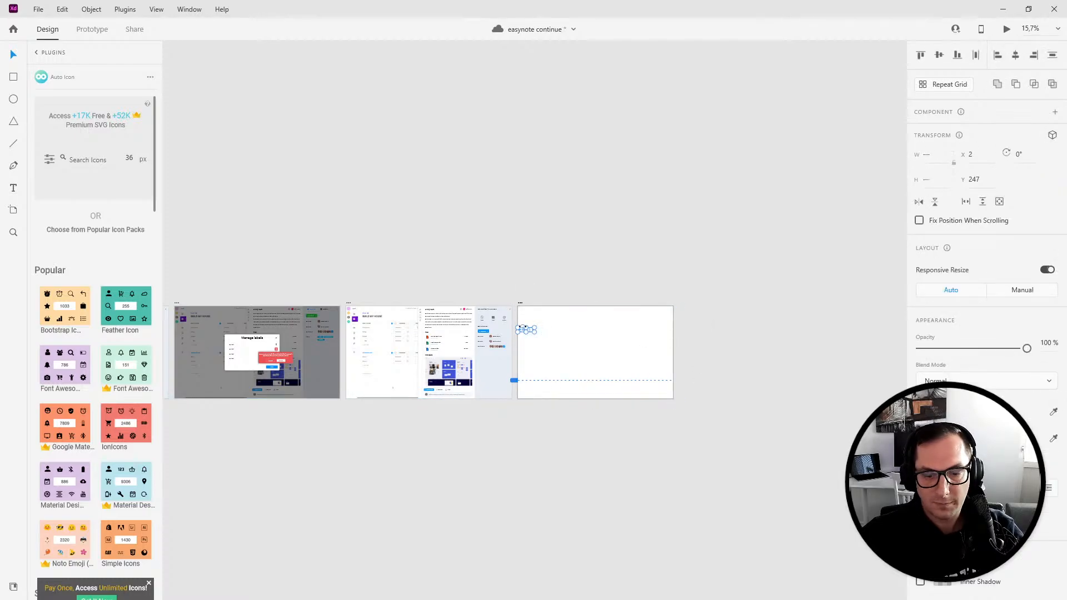
key(Delete)
scroll(563, 334, up, 6)
click(542, 304)
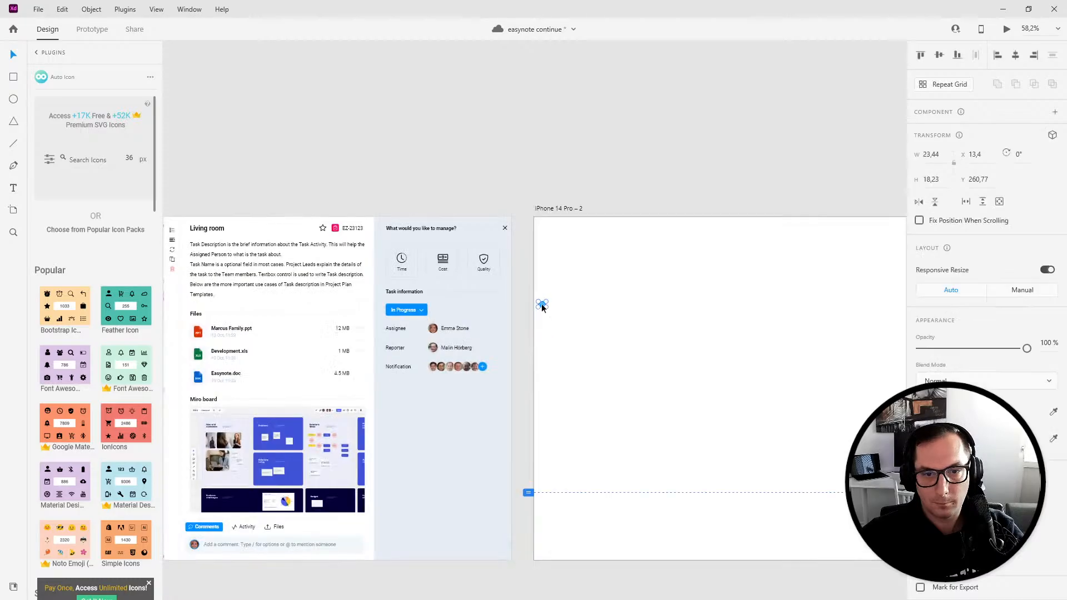
key(ctrl+v)
- Position the pasted screenshot so it fills the new artboard
drag(620, 404, 695, 362)
drag(698, 505, 461, 344)
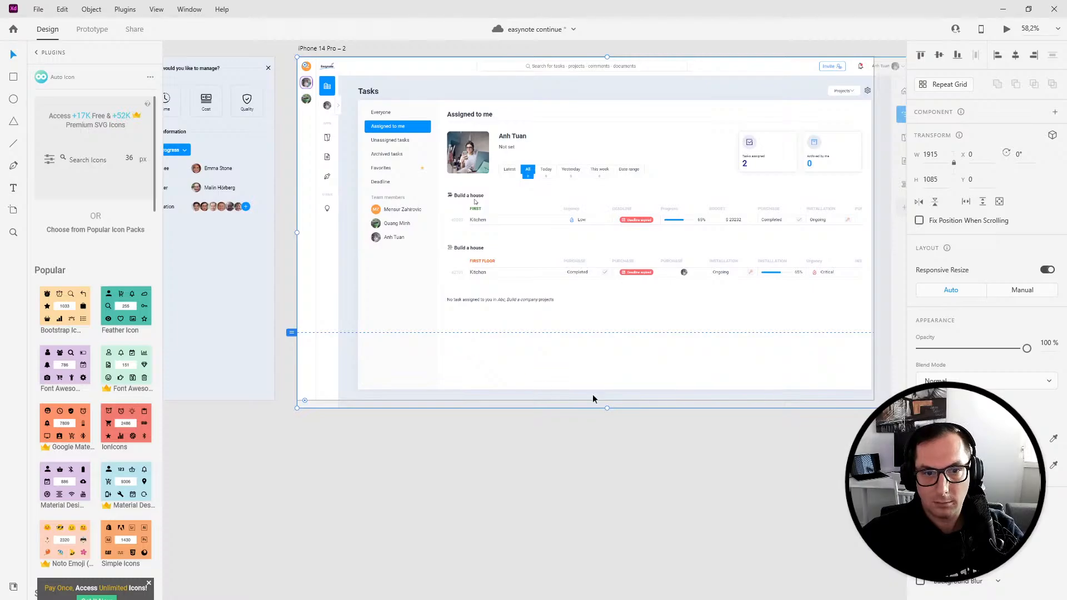
drag(733, 466, 518, 417)
drag(344, 362, 591, 412)
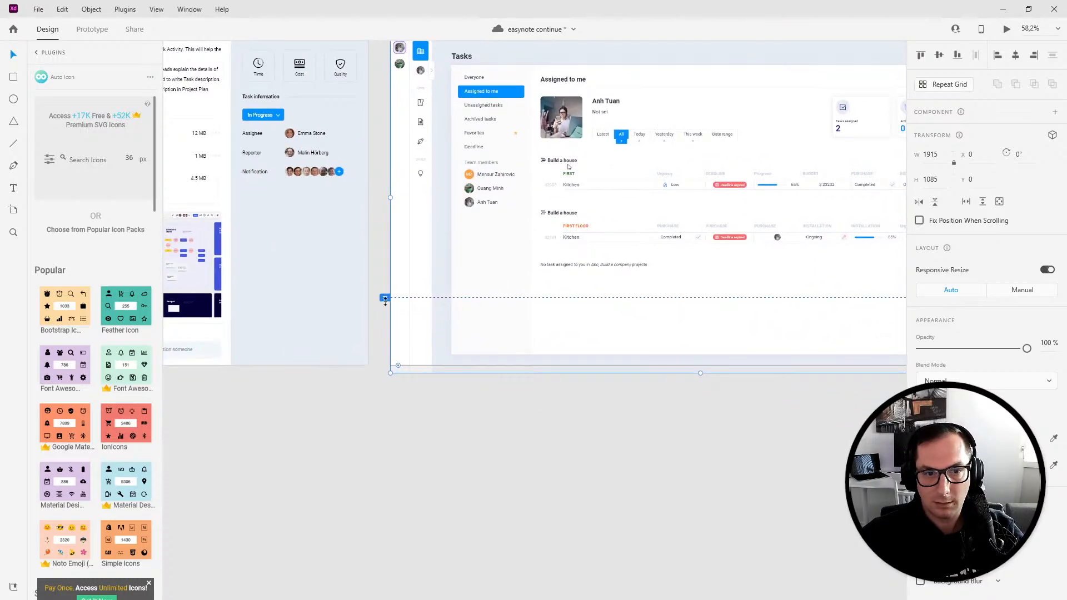
- Select the new artboard and open it in the prototype preview
scroll(495, 301, up, 3)
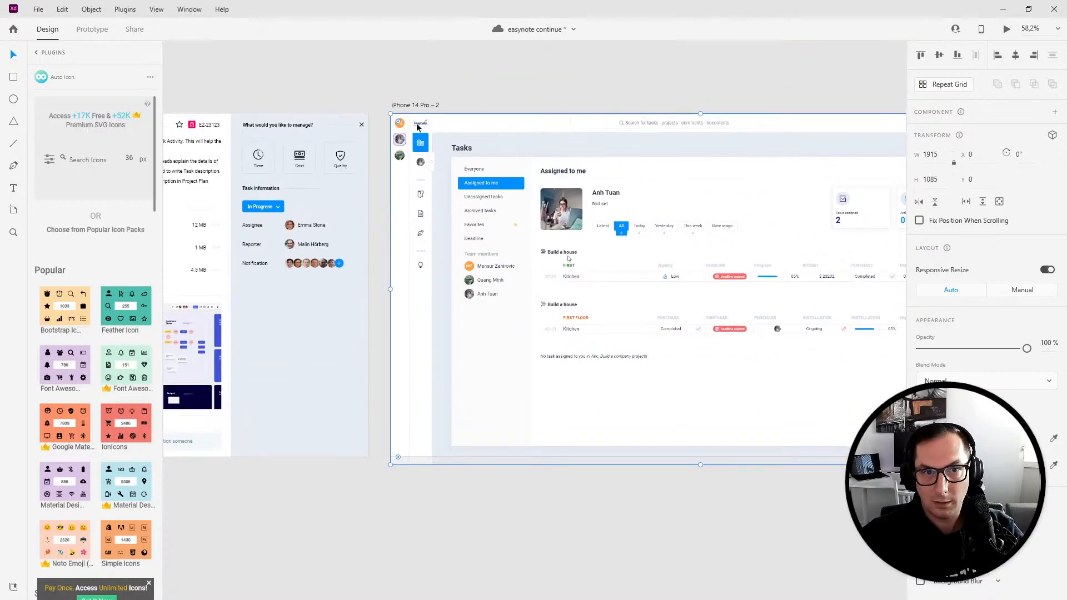
double_click(424, 105)
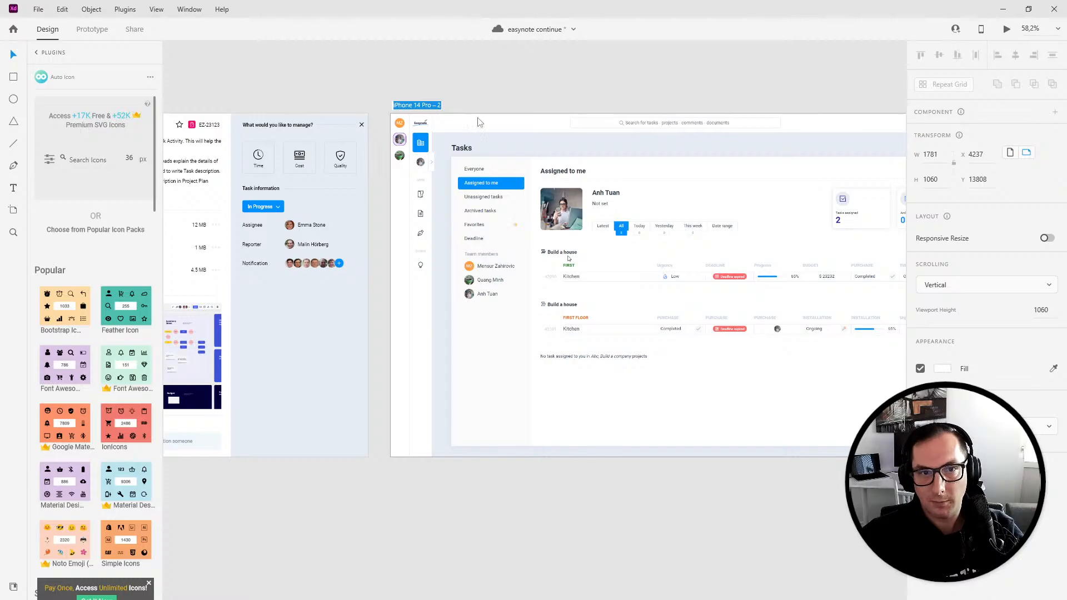
key(Return)
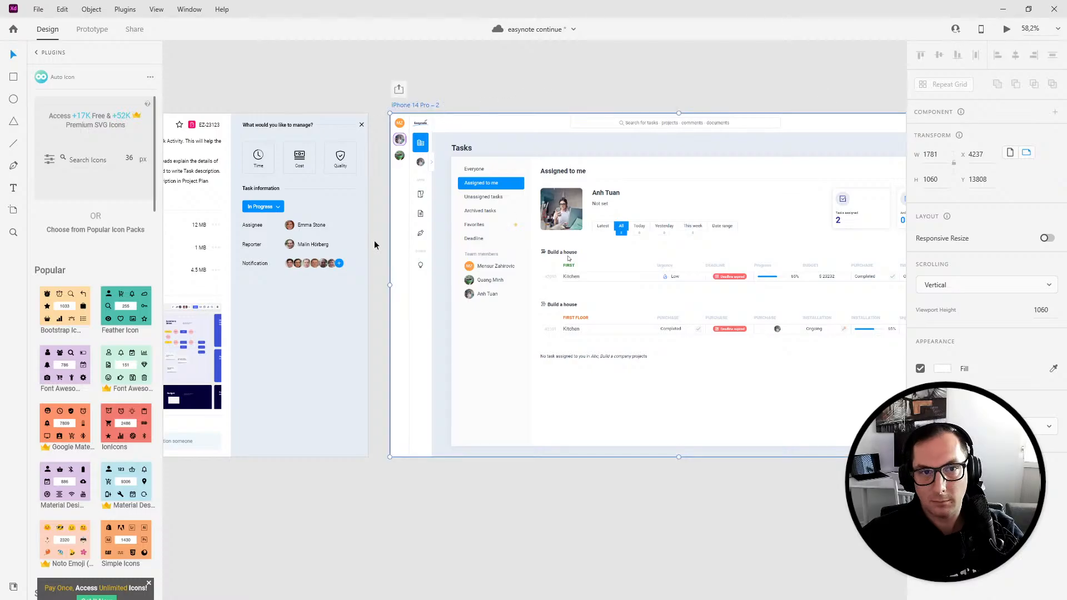
click(1005, 31)
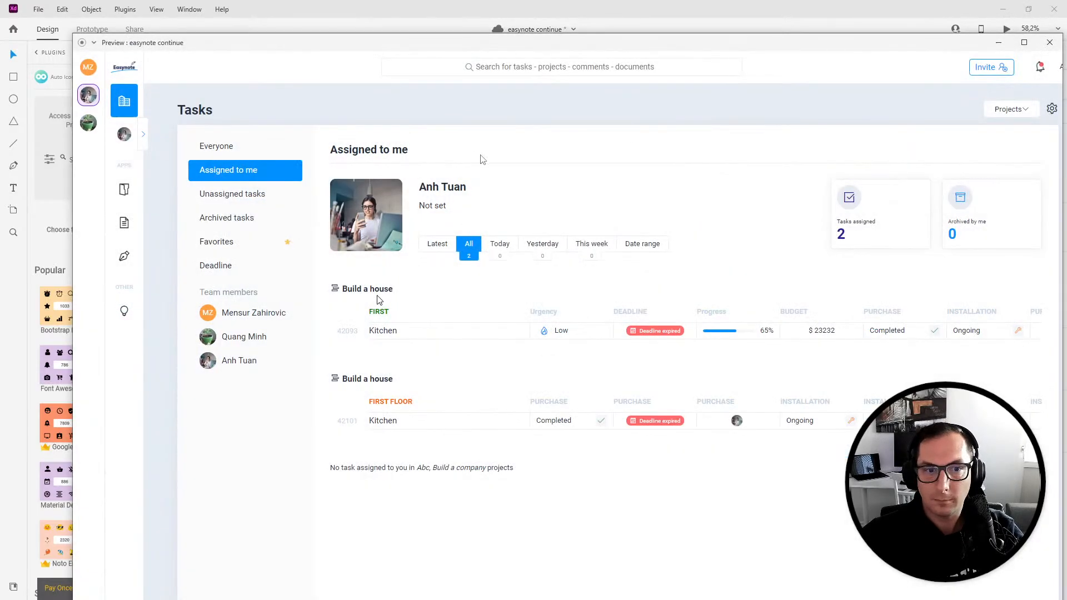
- Close the preview and enlarge the new artboard to about 1911 by 1077 so the screenshot fits inside it
double_click(402, 45)
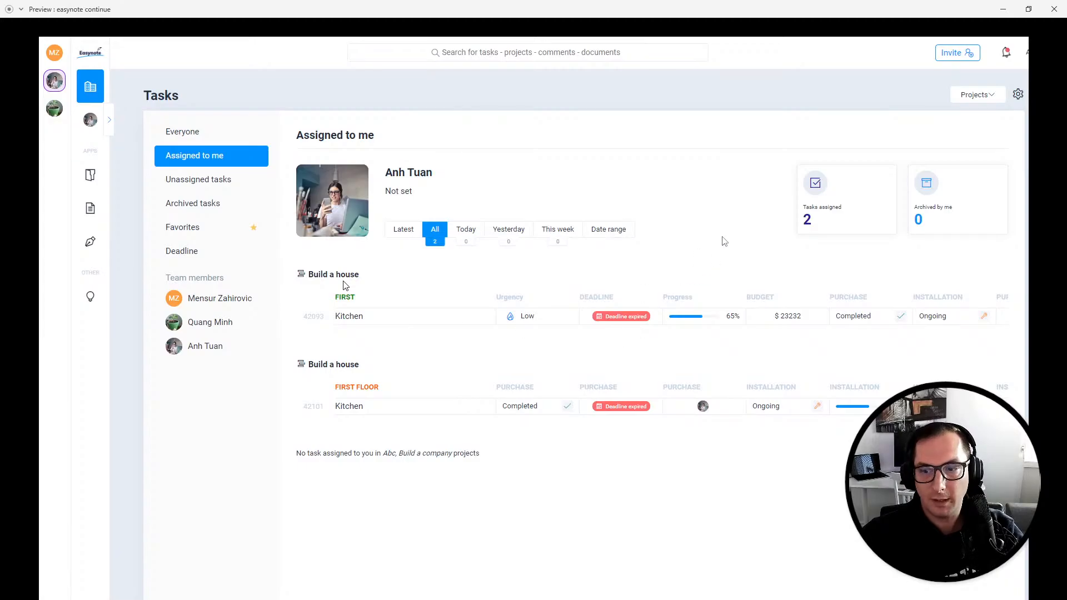
click(1055, 9)
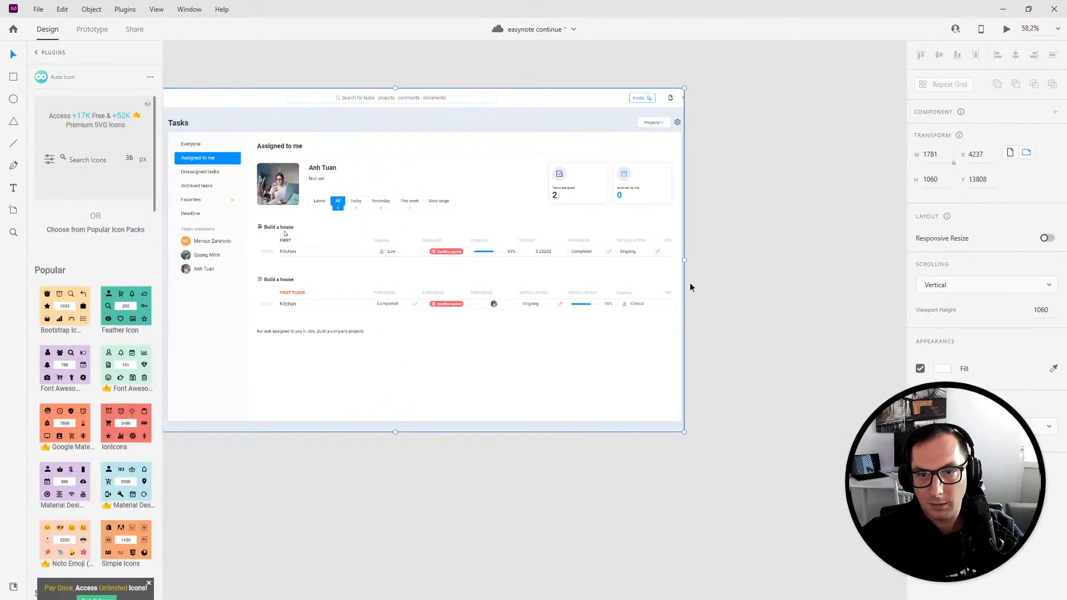
scroll(507, 135, left, 5)
double_click(336, 96)
click(479, 82)
drag(870, 236, 715, 237)
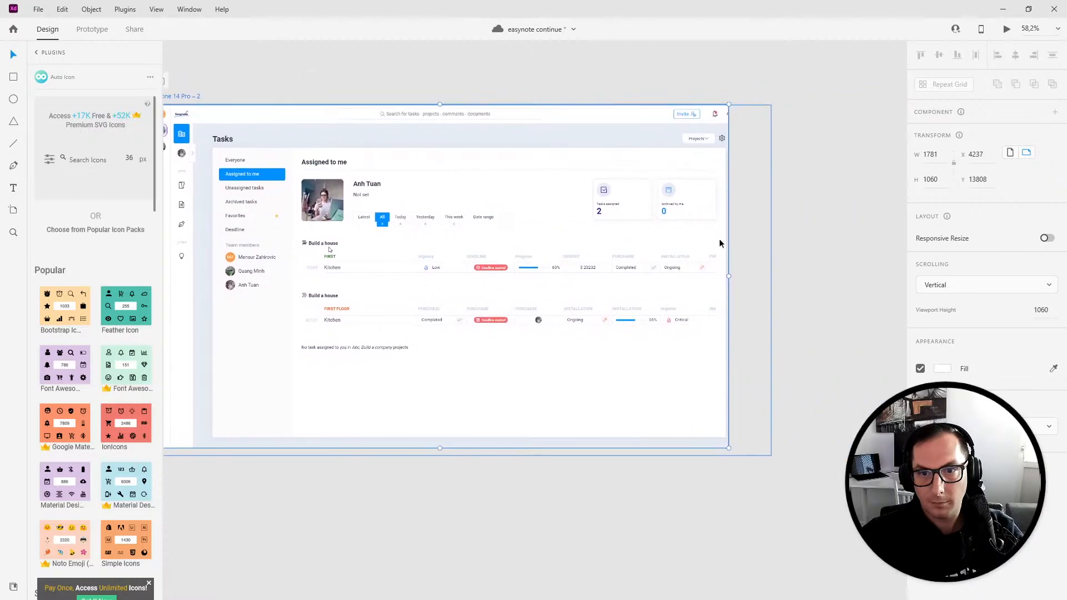
drag(729, 276, 771, 285)
drag(460, 448, 463, 454)
scroll(596, 484, left, 5)
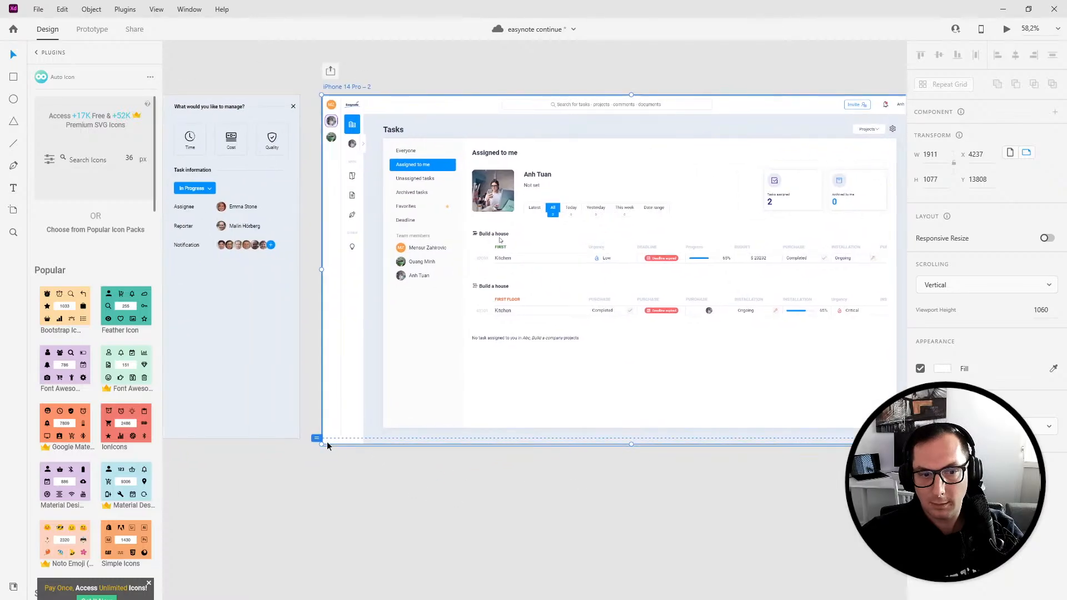
- Review the resized artboard in the maximized prototype preview and close the preview
click(318, 444)
click(1006, 30)
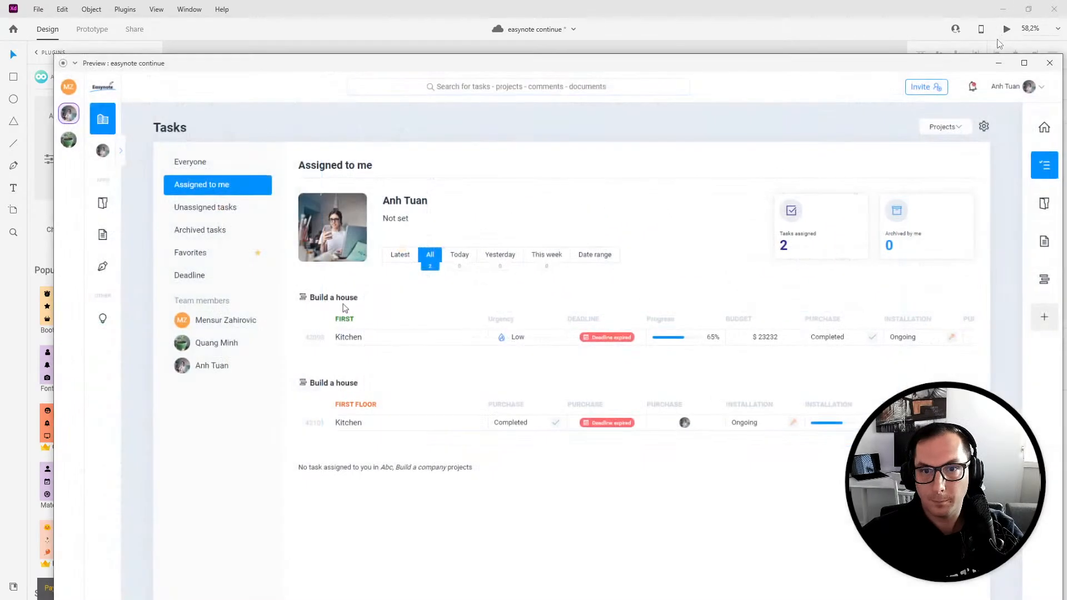
double_click(576, 65)
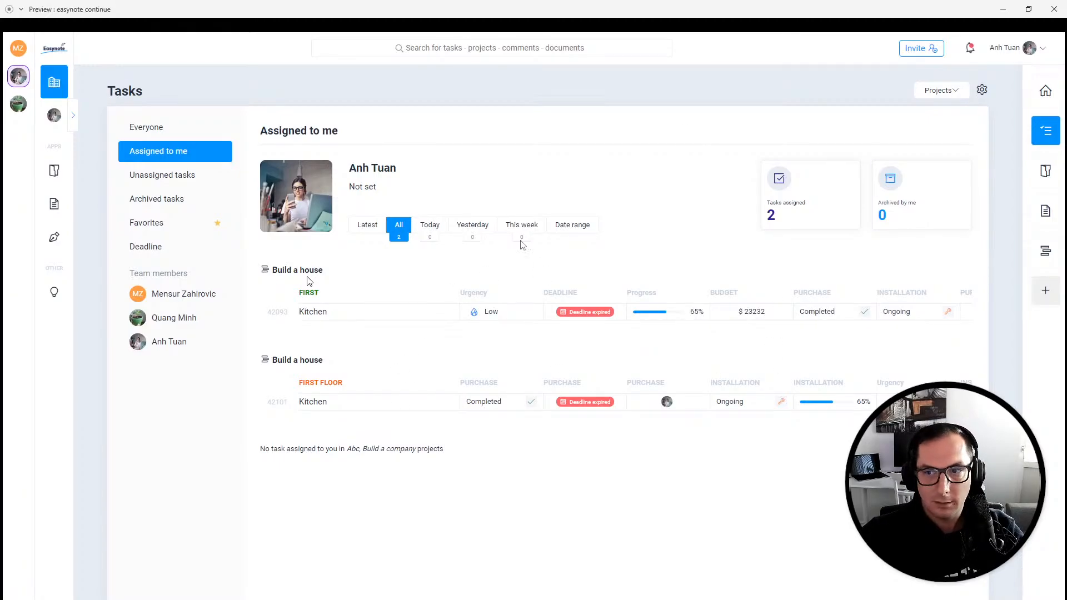
click(1056, 16)
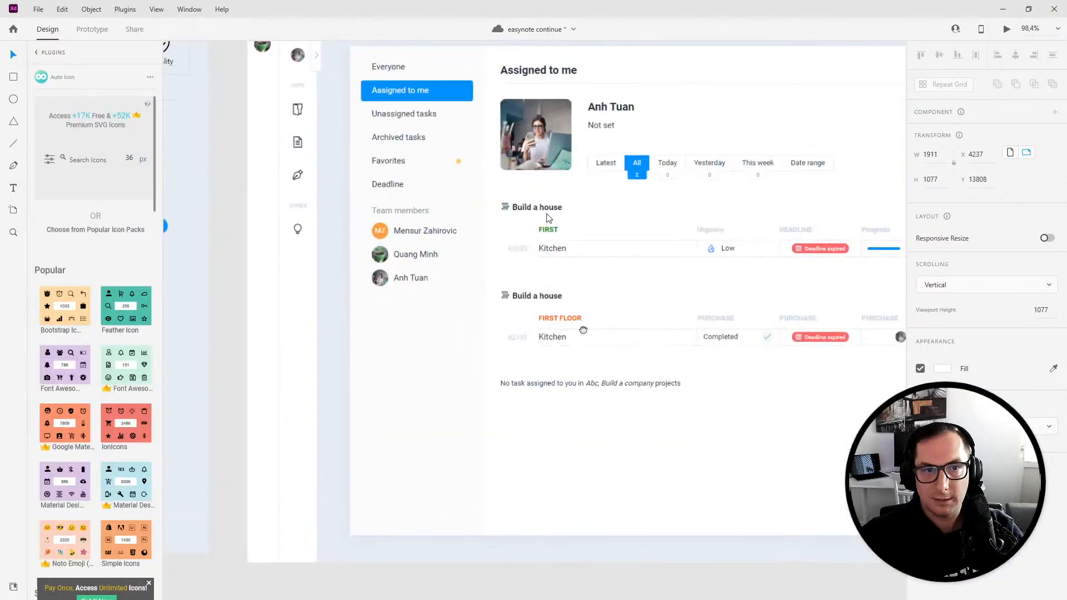
- Save the document and lock the pasted screenshot inside the artboard
key(ctrl+3)
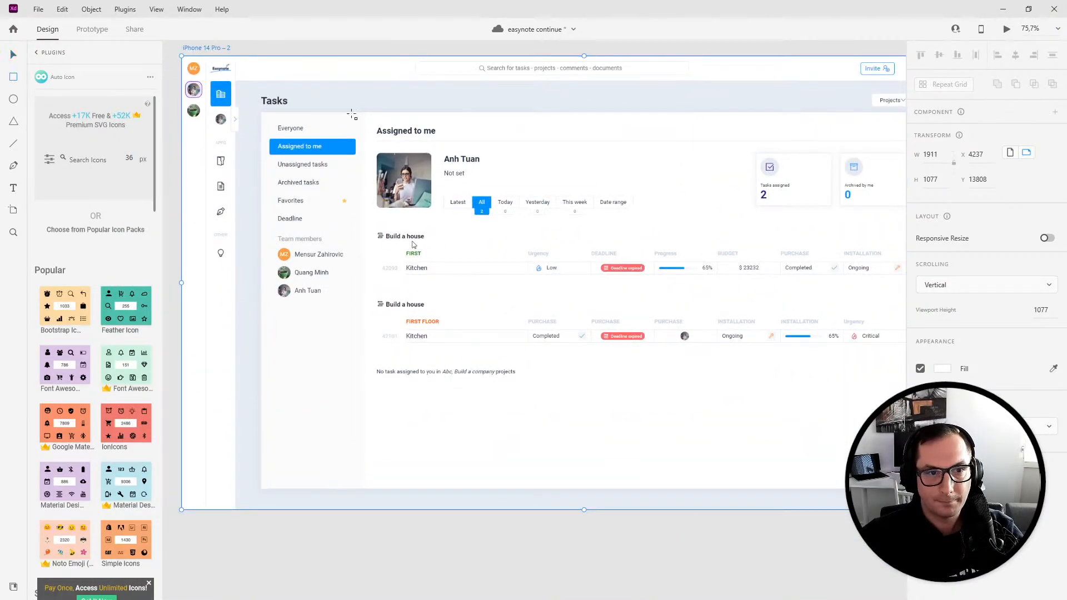
key(ctrl+s)
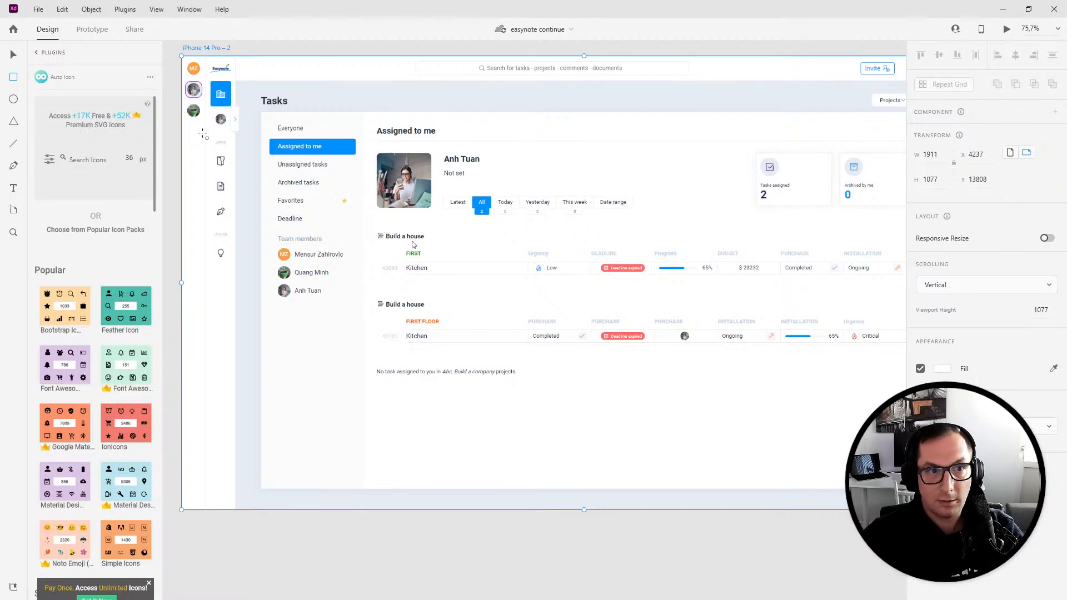
click(13, 55)
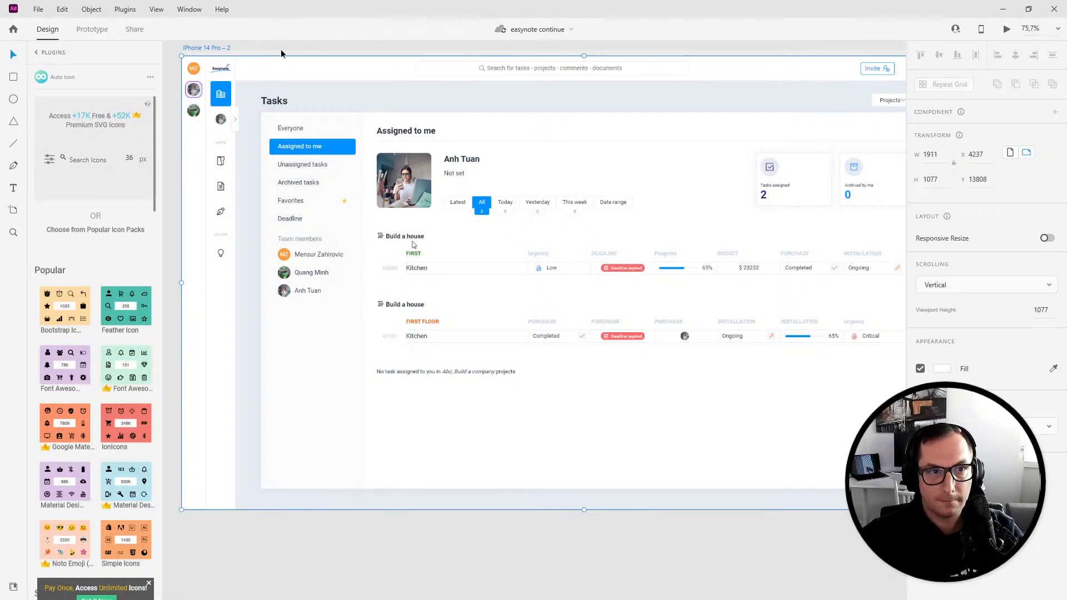
click(265, 104)
key(ctrl+l)
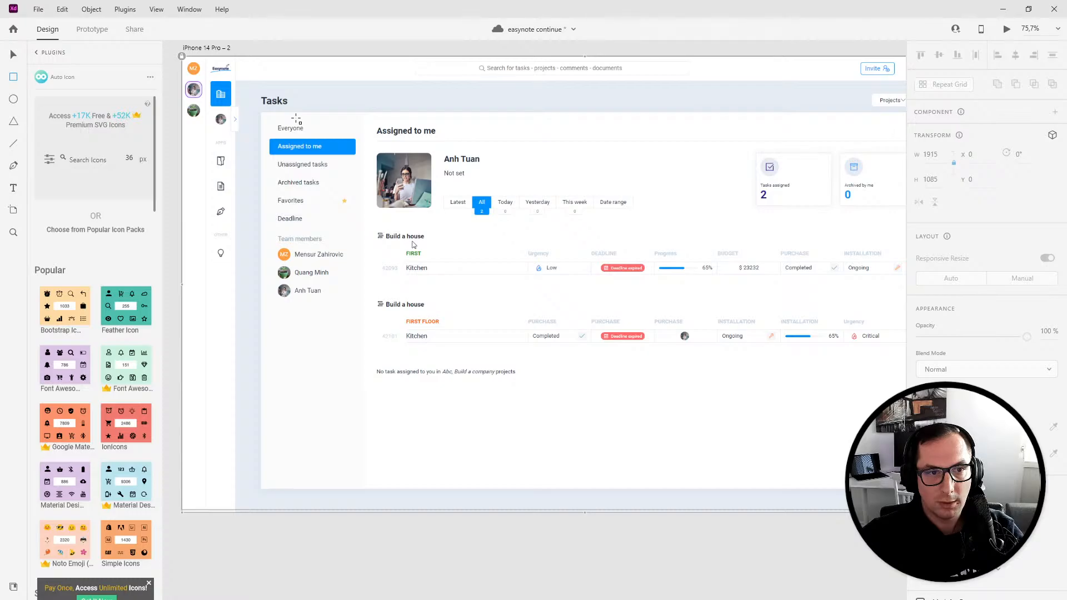
- Draw a white rectangle about 249 by 894 covering the sidebar area of the screenshot
scroll(295, 160, up, 5)
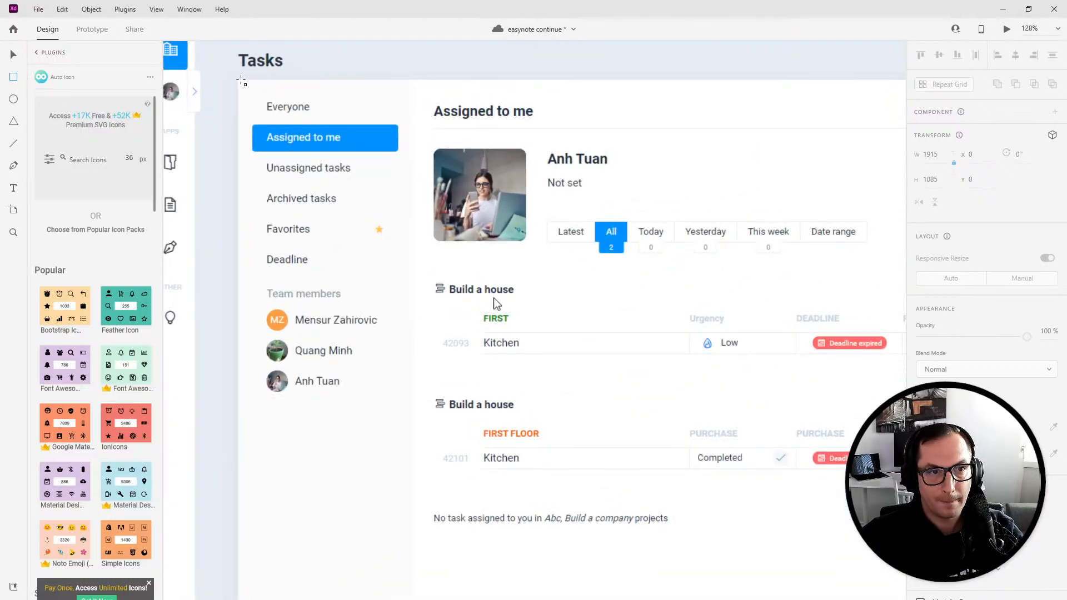
mouse_move(239, 82)
mouse_down()
mouse_move(393, 578)
mouse_move(367, 599)
mouse_move(417, 586)
mouse_up()
click(920, 465)
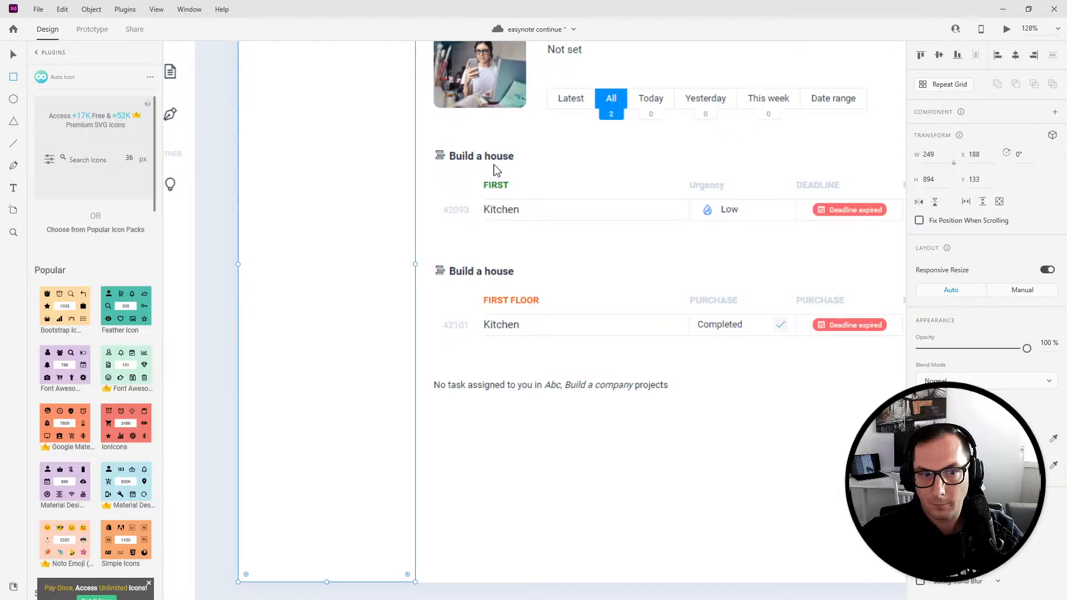
click(921, 440)
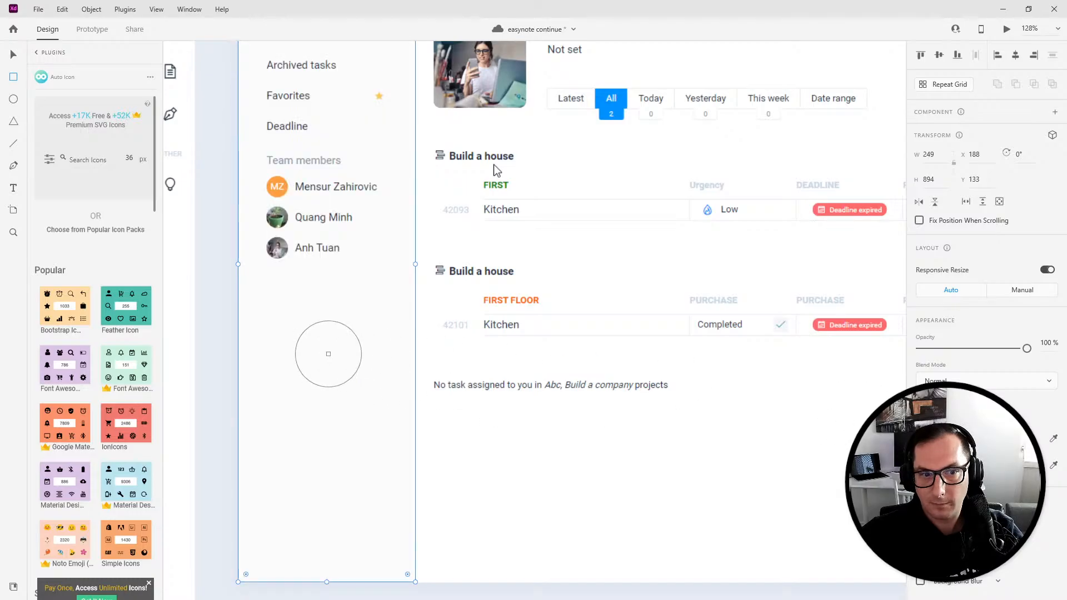
key(ctrl+z)
- Move the rectangle to sit just right of the screenshot's sidebar
scroll(497, 169, up, 5)
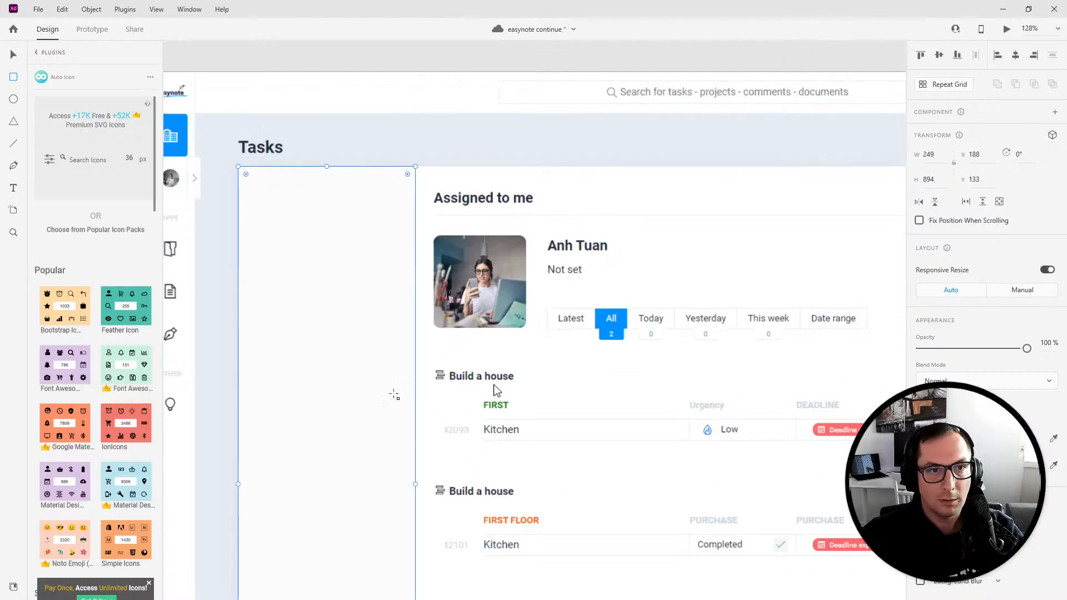
click(15, 55)
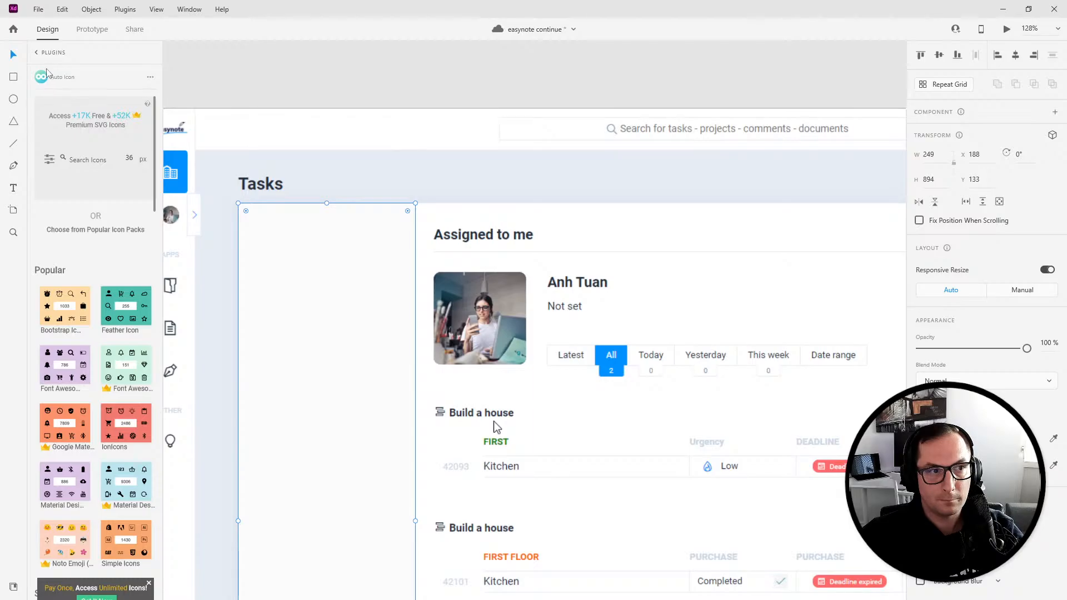
drag(322, 274, 523, 275)
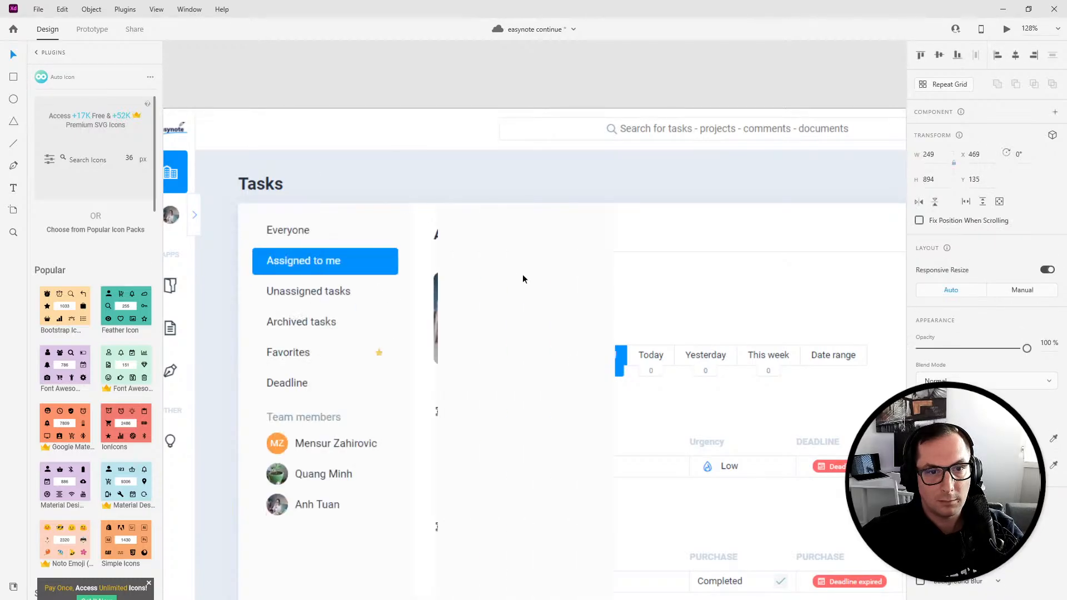
- Add a text label 'Everyone' at the top of the new rectangle
click(14, 190)
click(462, 236)
text(S)
text(ver)
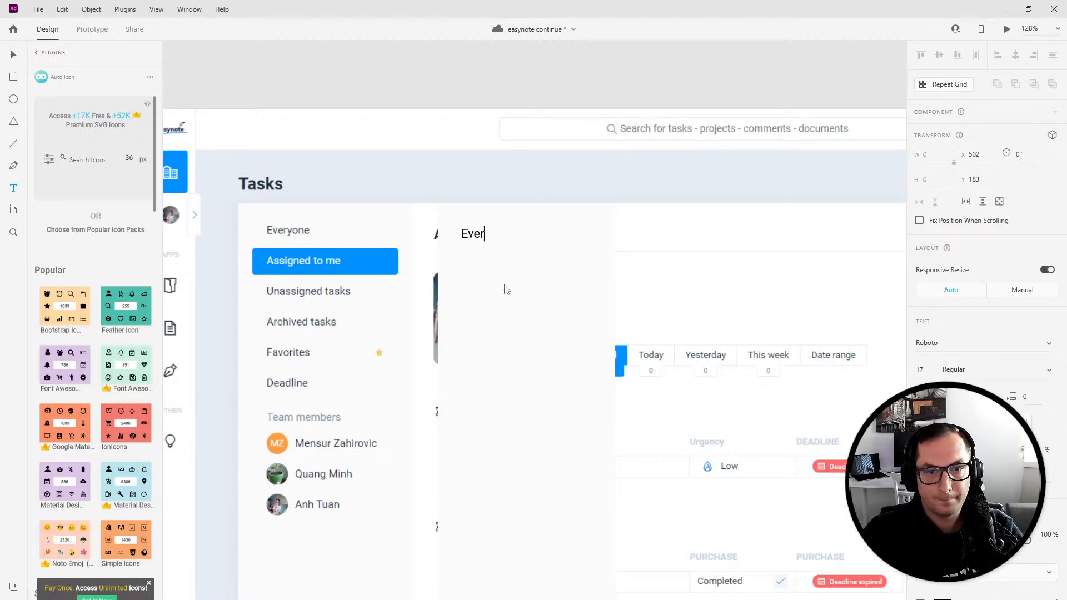
text(yone)
click(13, 58)
- Repeat the label into a vertical grid of six rows and ungroup the grid
click(948, 86)
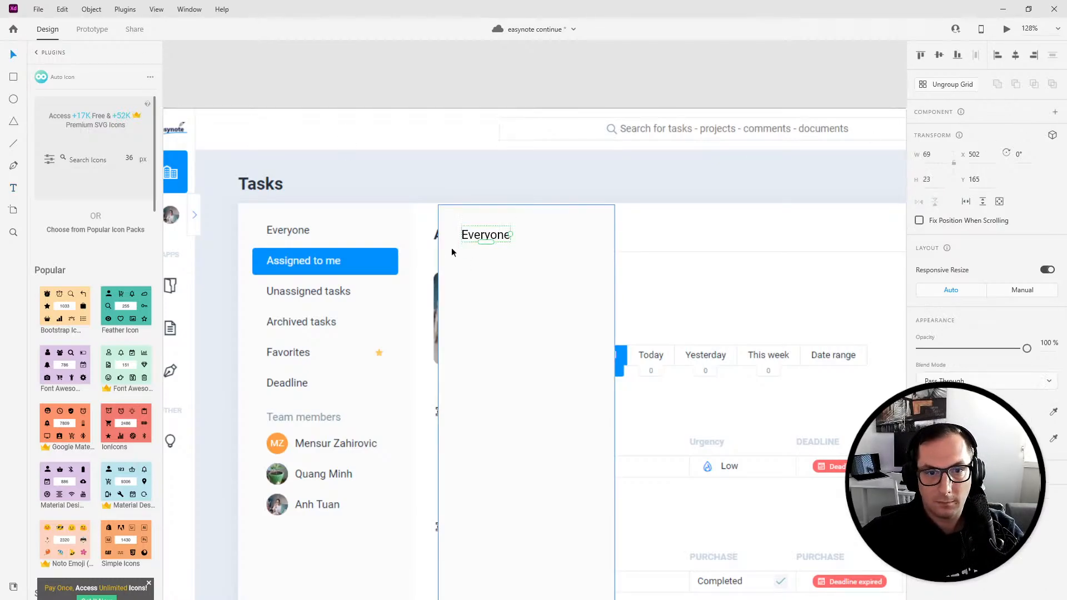
drag(486, 245, 496, 391)
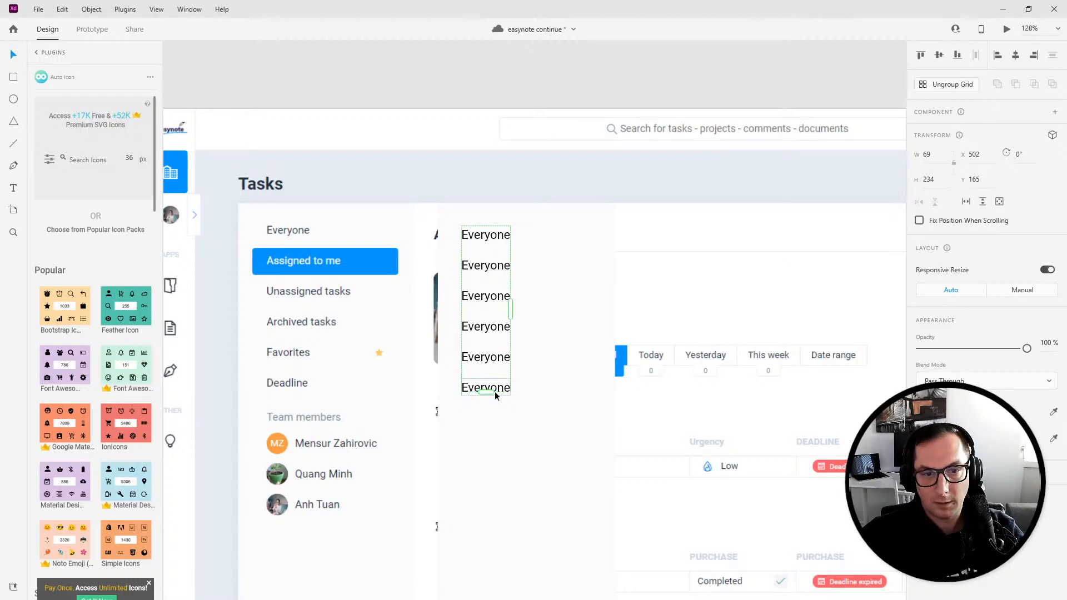
click(935, 83)
- Rename the second and third labels to 'Assigned to me' and 'Unassigned task'
click(483, 276)
double_click(482, 270)
text(Assigned to me)
key(Escape)
double_click(500, 295)
text(Unassigned task)
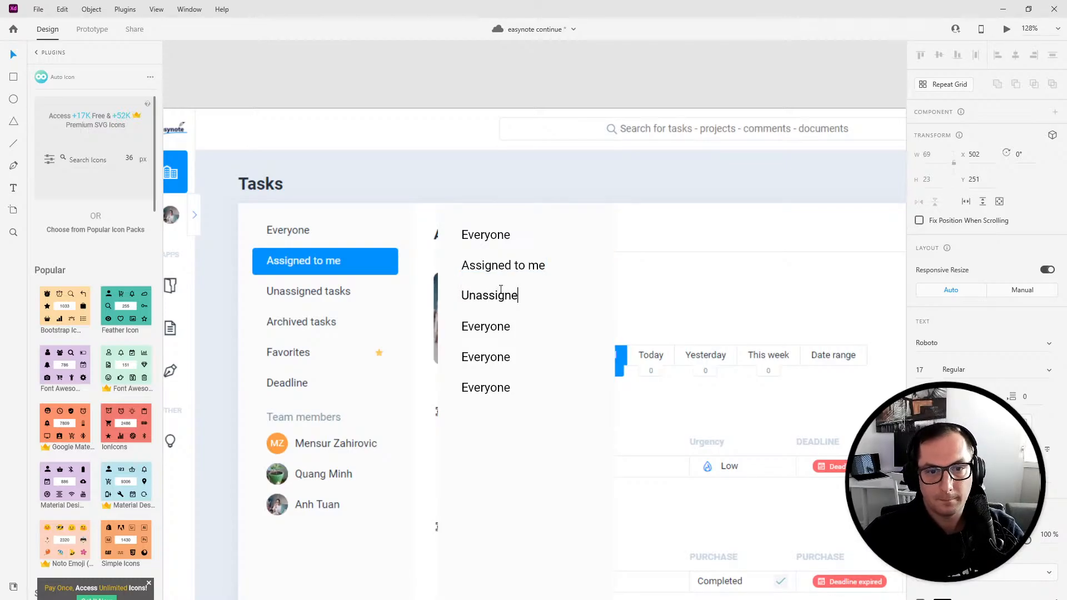
key(Escape)
- Rename the fourth label to 'Completed tasks'
double_click(490, 326)
text(Arc)
key(BackSpace)
key(BackSpace)
key(BackSpace)
text(Completed tasks)
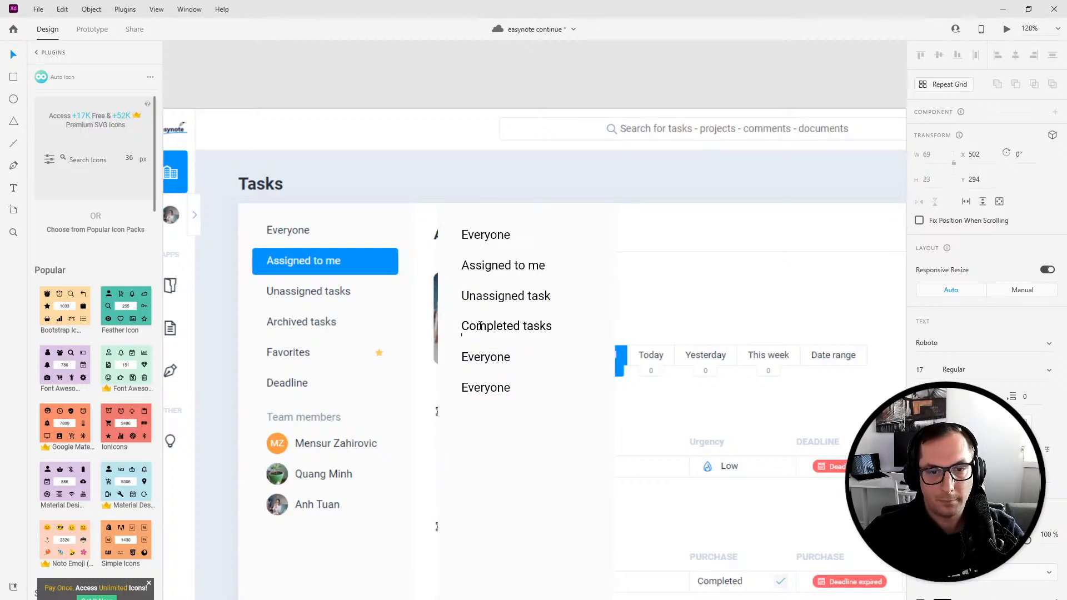
key(BackSpace)
- Rename the fifth and sixth labels to 'Favorites' and 'Deadline'
click(494, 364)
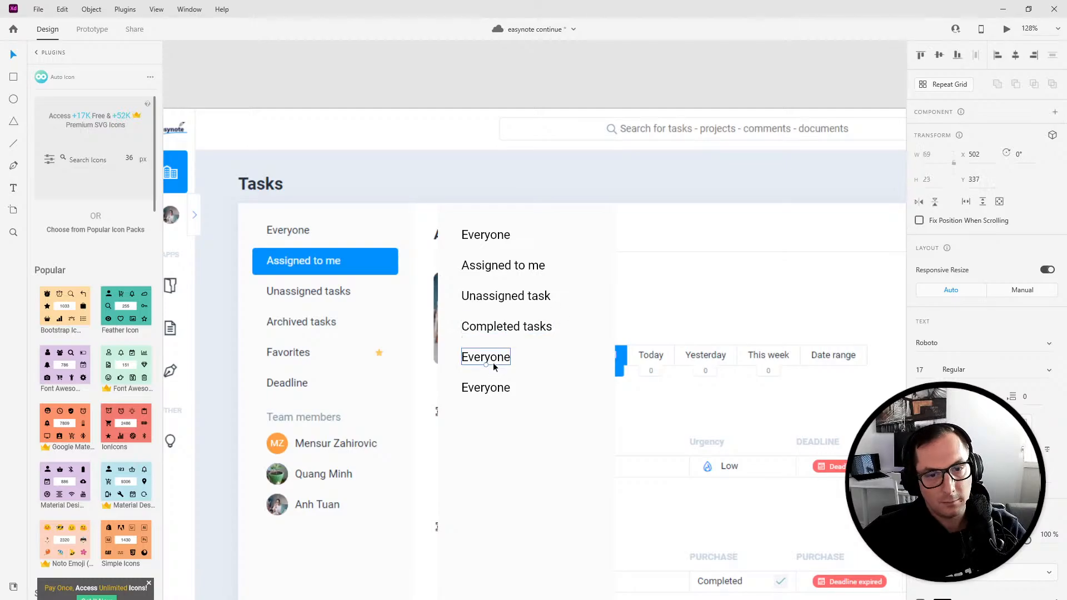
double_click(497, 359)
text(Face)
key(BackSpace)
key(BackSpace)
text(vorites)
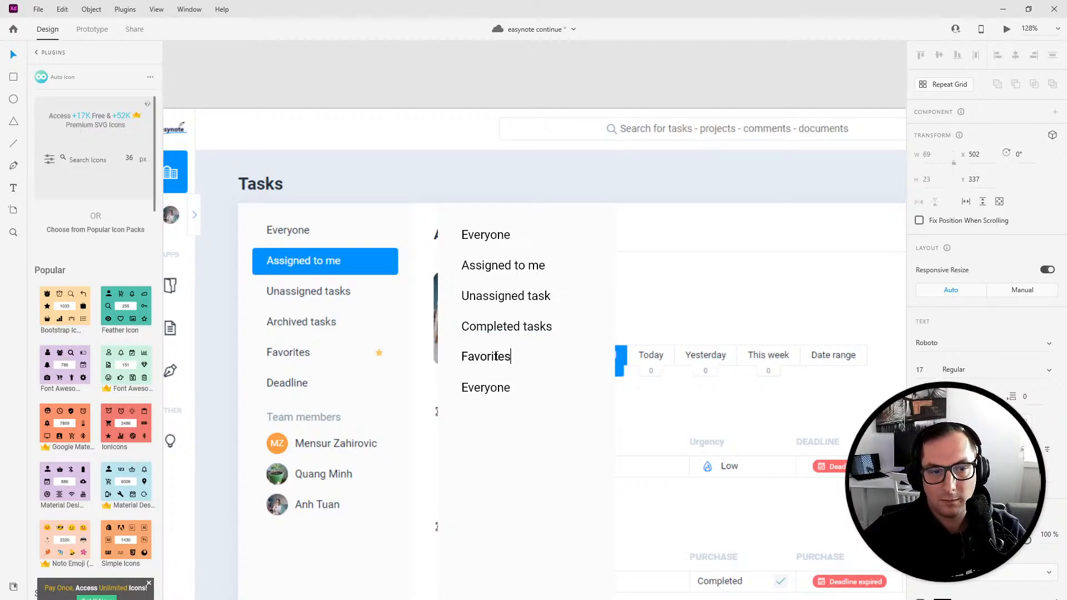
key(Escape)
key(Tab)
key(Return)
text(Deadline)
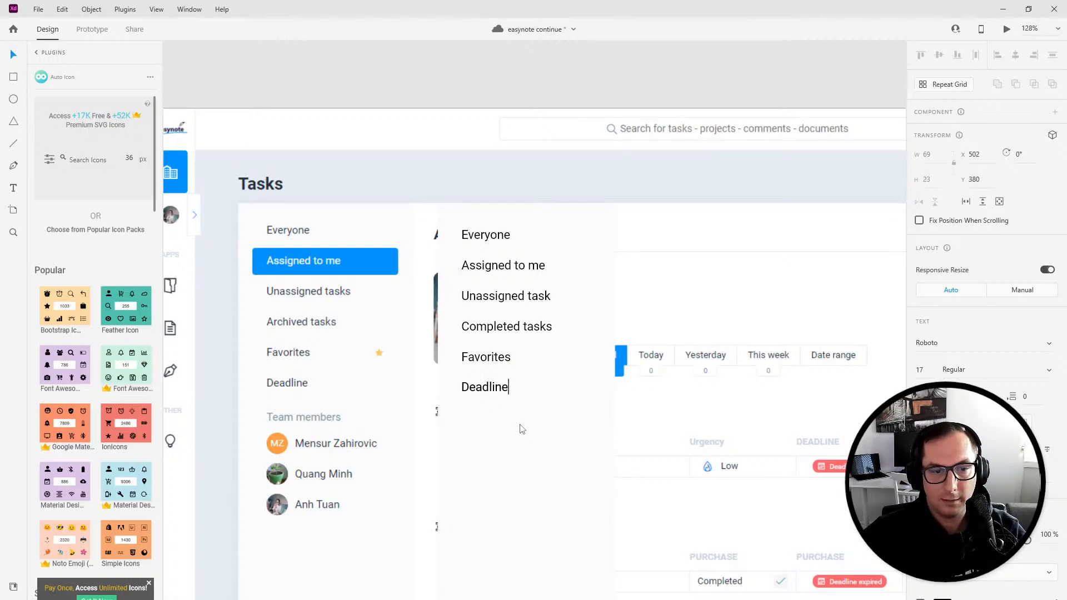
key(Escape)
- Add a 'TEAM MEMBERS' heading below the labels and set its font size to 13
key(t)
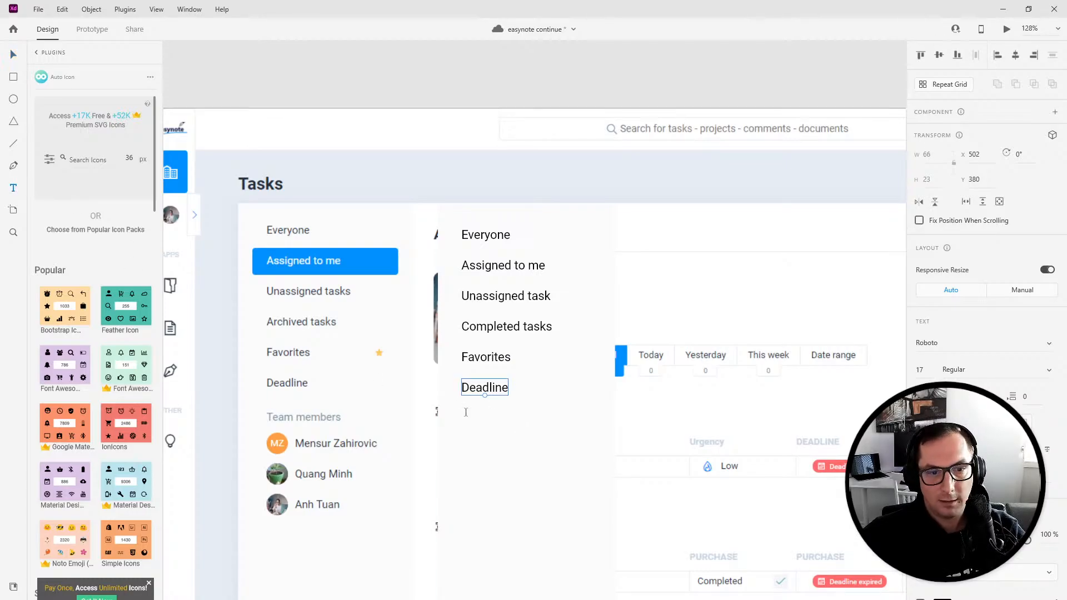
click(461, 425)
text(TEAM MEMBERS)
key(Escape)
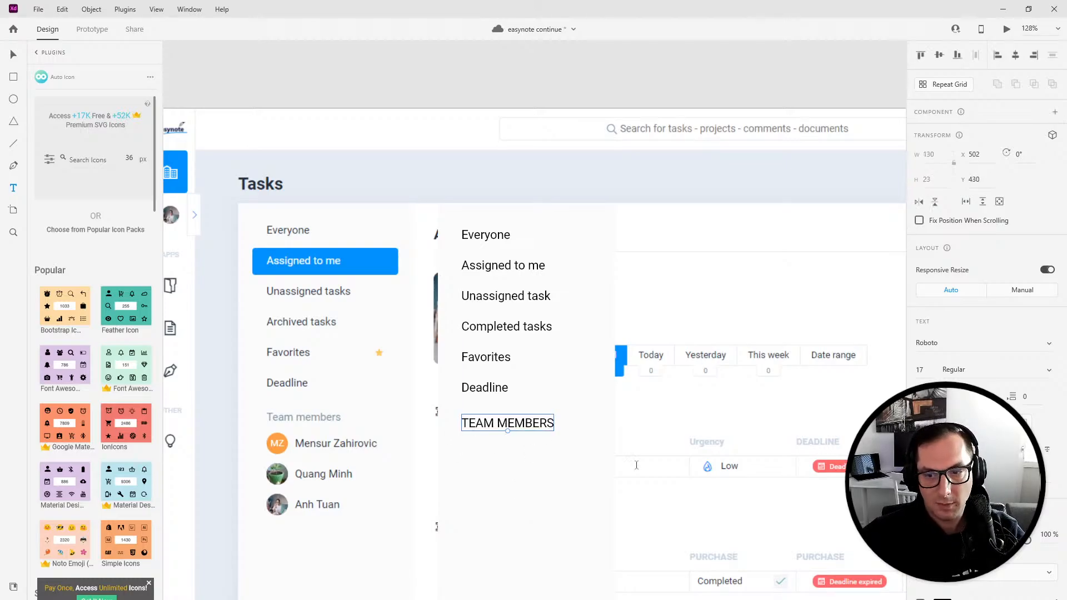
text(13)
- Color the TEAM MEMBERS heading a light grey
click(793, 517)
click(943, 599)
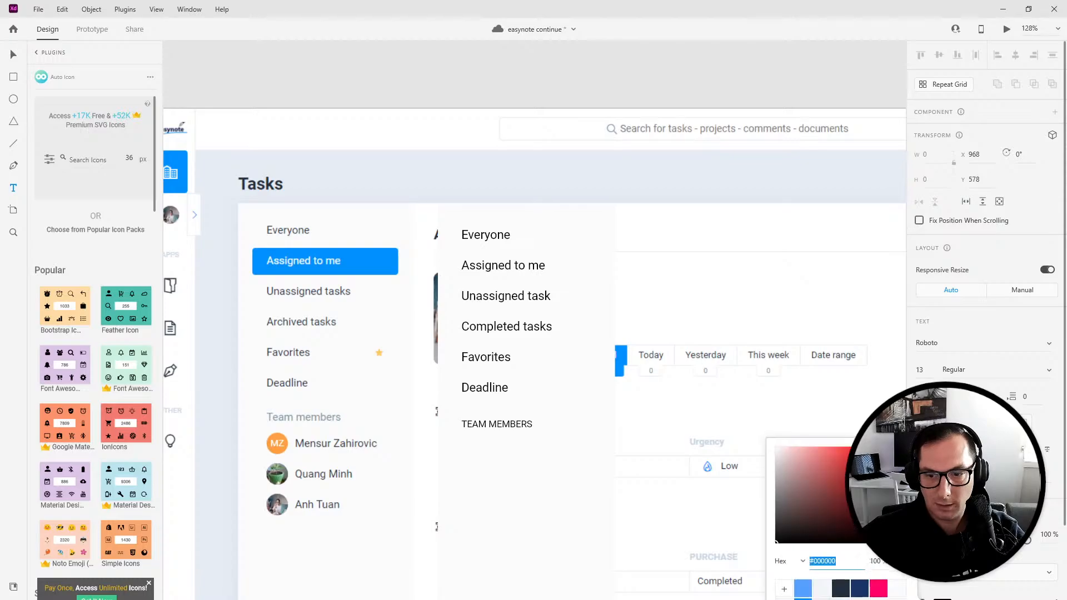
click(821, 588)
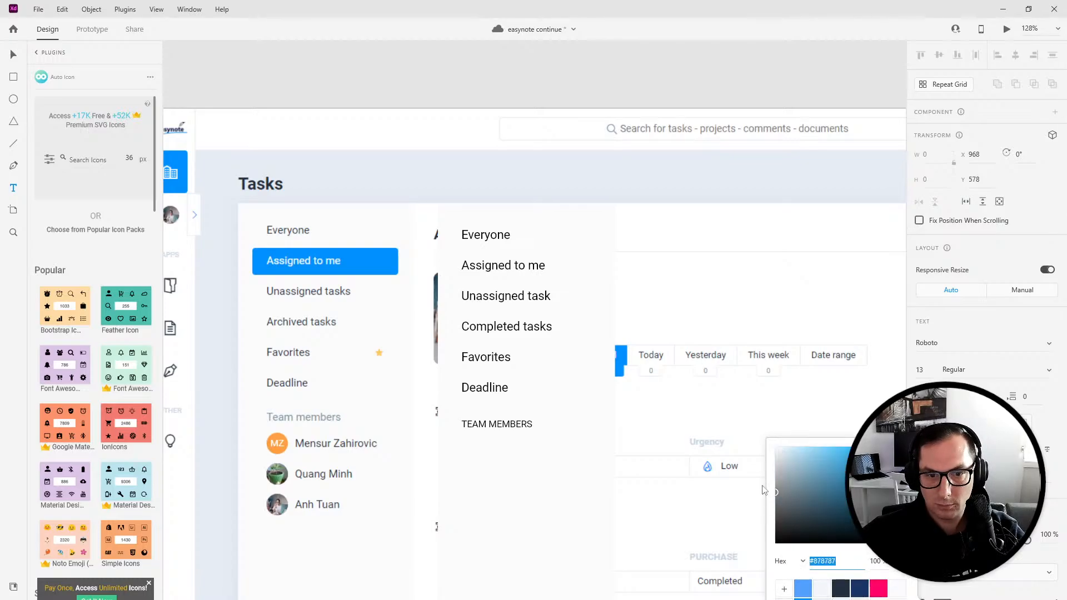
click(496, 425)
triple_click(496, 425)
key(Escape)
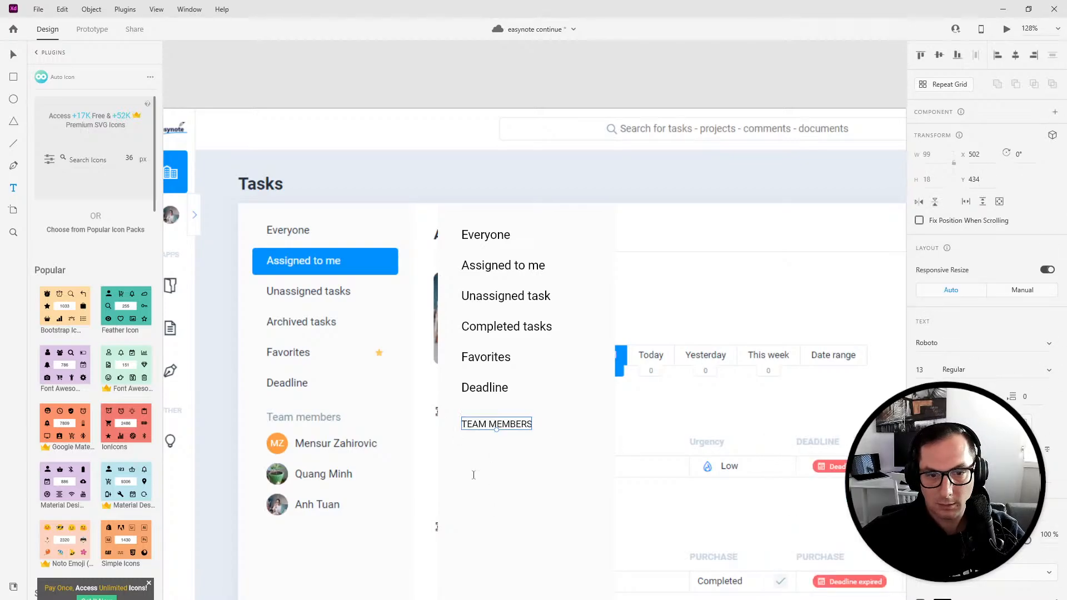
click(13, 55)
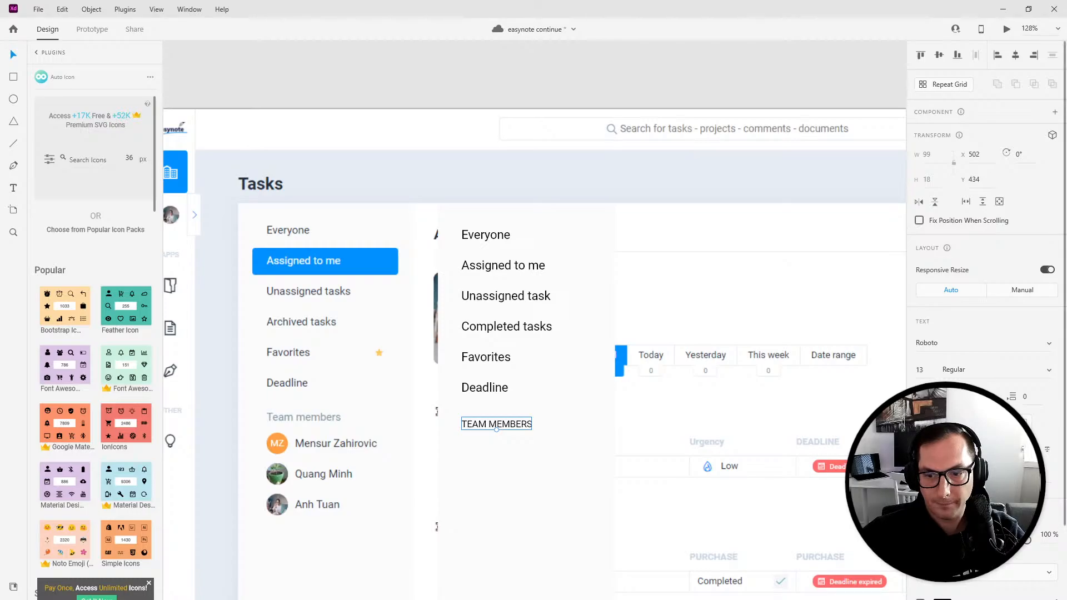
click(943, 599)
drag(785, 526, 732, 488)
click(455, 477)
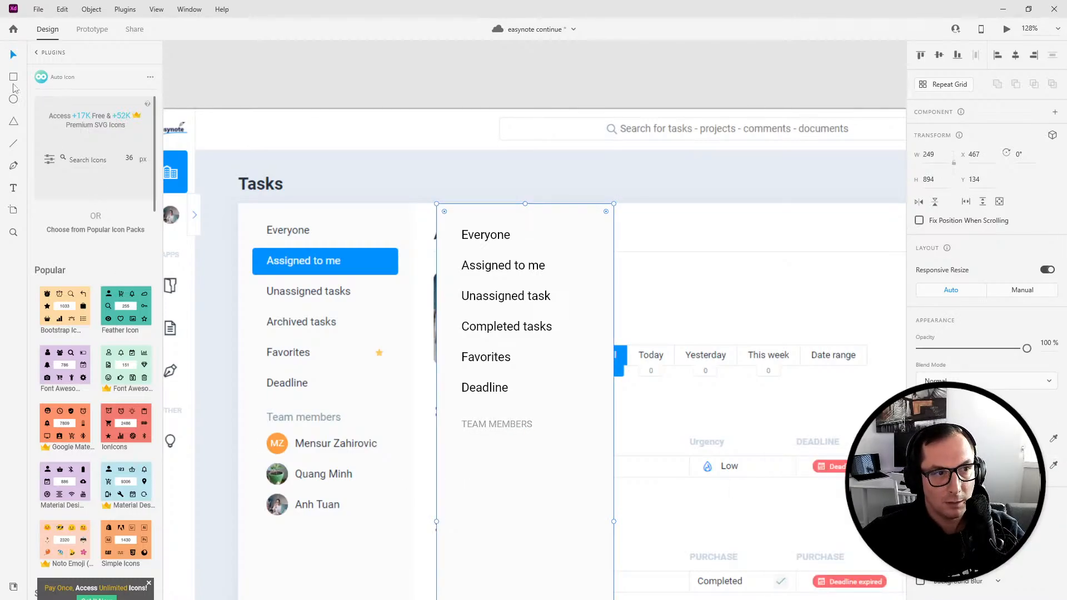
- Draw a 30 by 30 circle under the heading and repeat it into a column of three
click(13, 99)
drag(465, 446, 483, 467)
click(936, 155)
text(30)
key(Tab)
text(30)
key(Return)
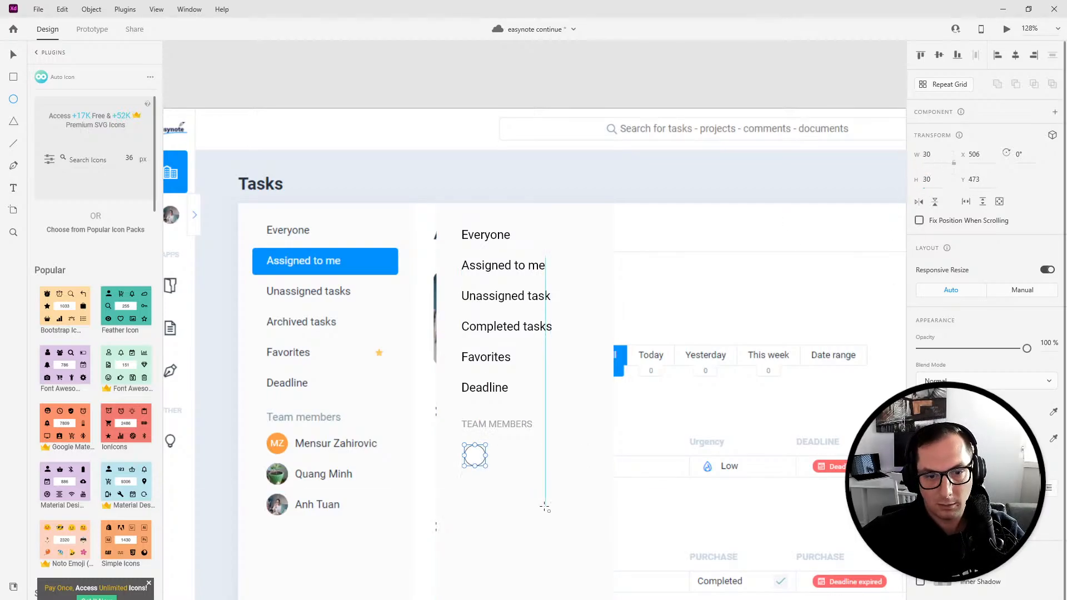
key(ctrl+r)
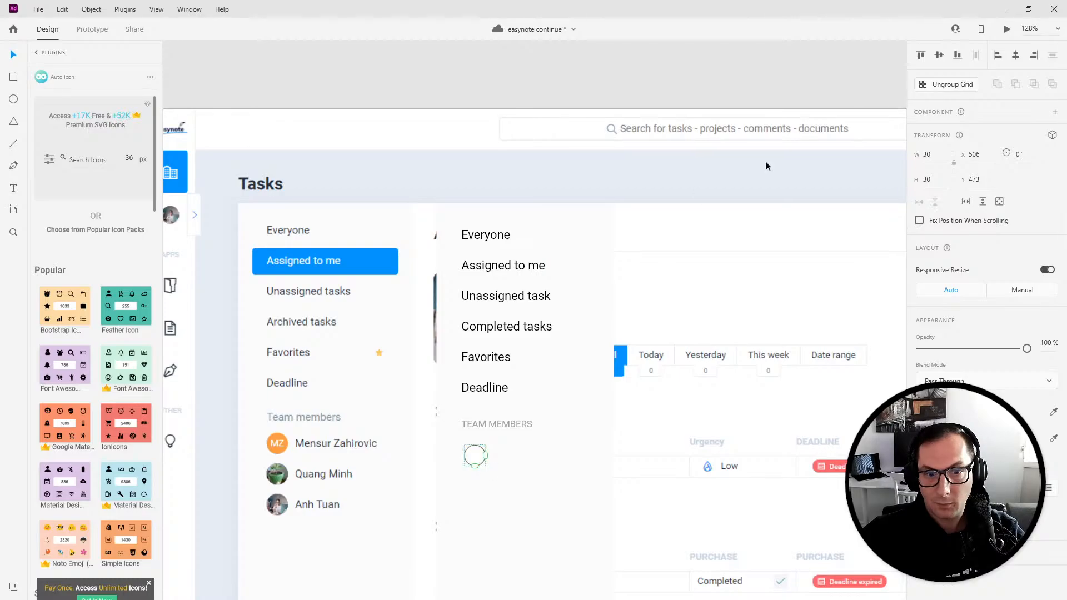
drag(476, 477, 475, 527)
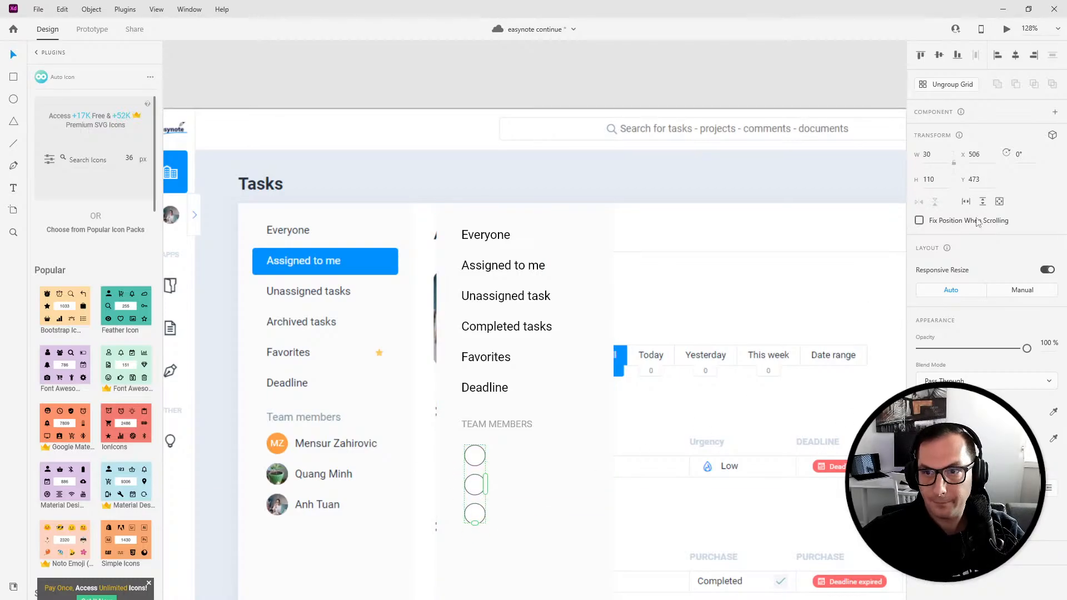
- Fill the three circles with generated faces using the This Person Does Not Exist plugin
click(945, 85)
click(920, 438)
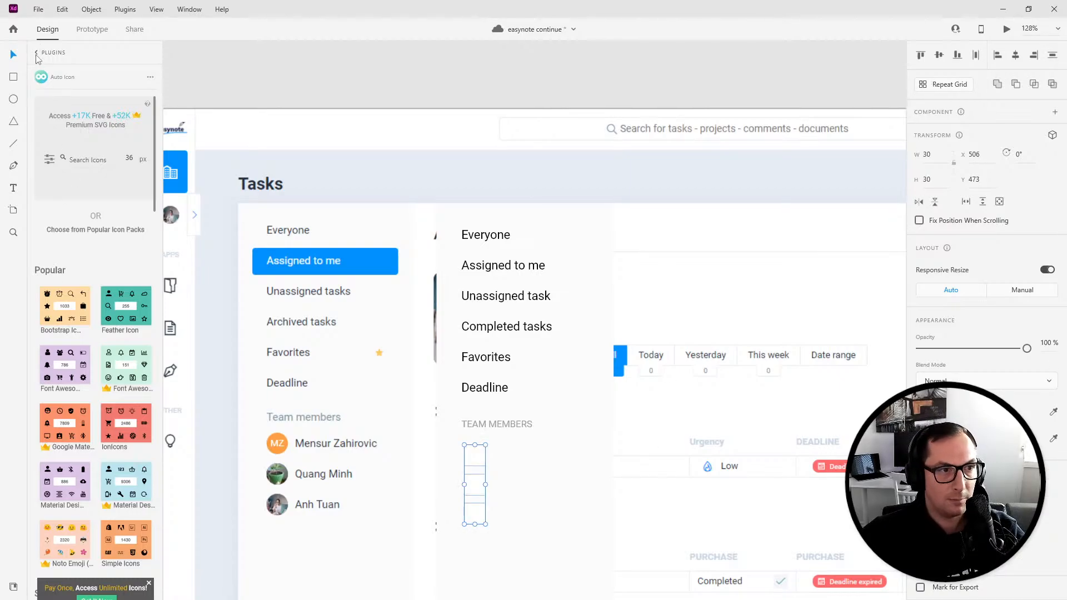
click(36, 54)
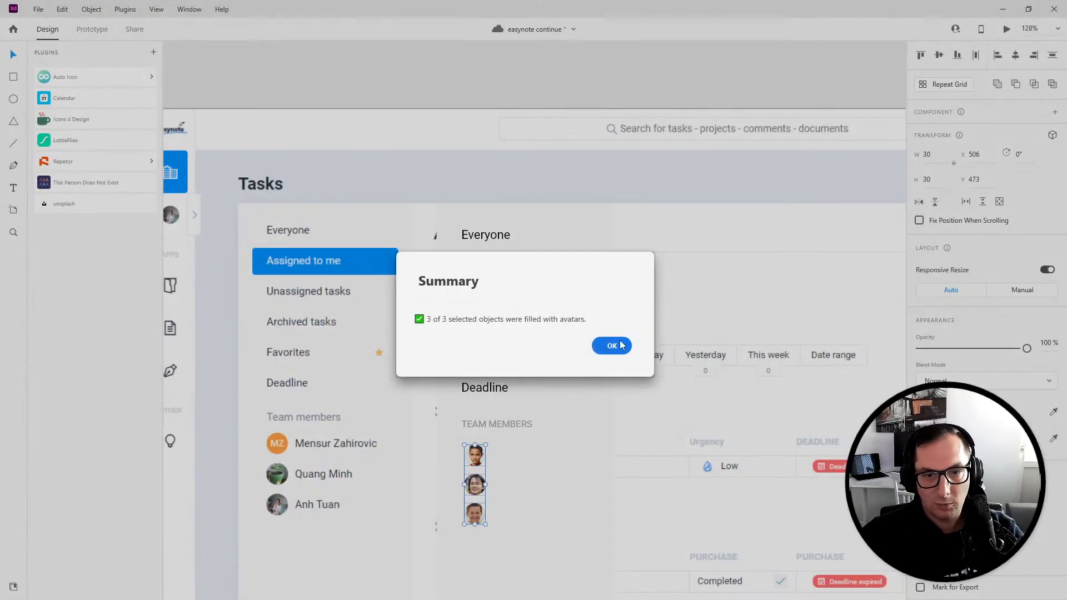
click(613, 346)
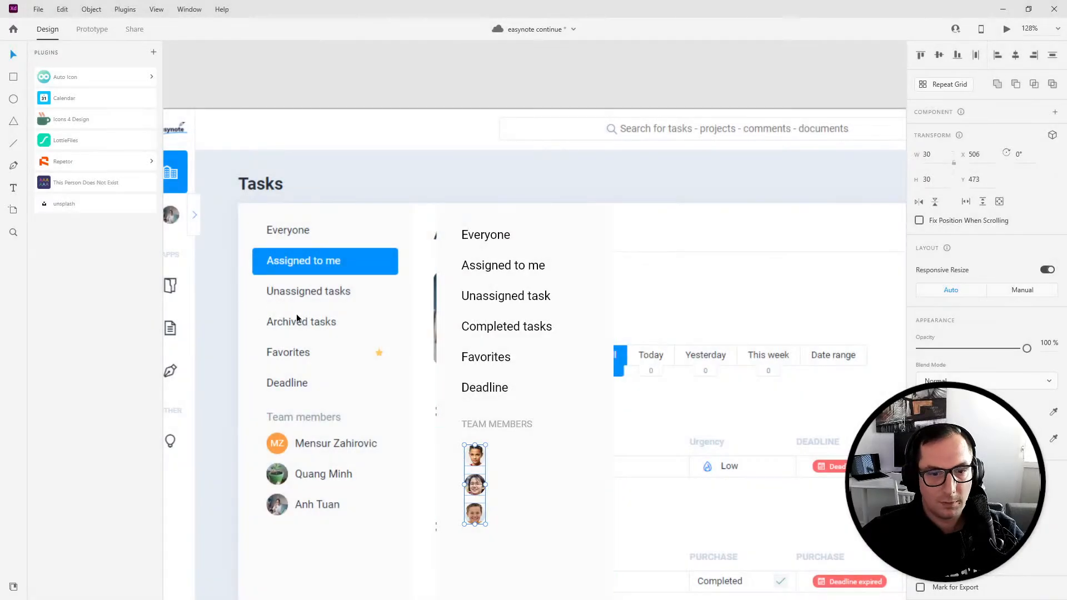
- Add a 'Jesica James' name label at size 15 beside the first avatar, repeated beside all three avatars
click(622, 495)
click(13, 188)
click(498, 452)
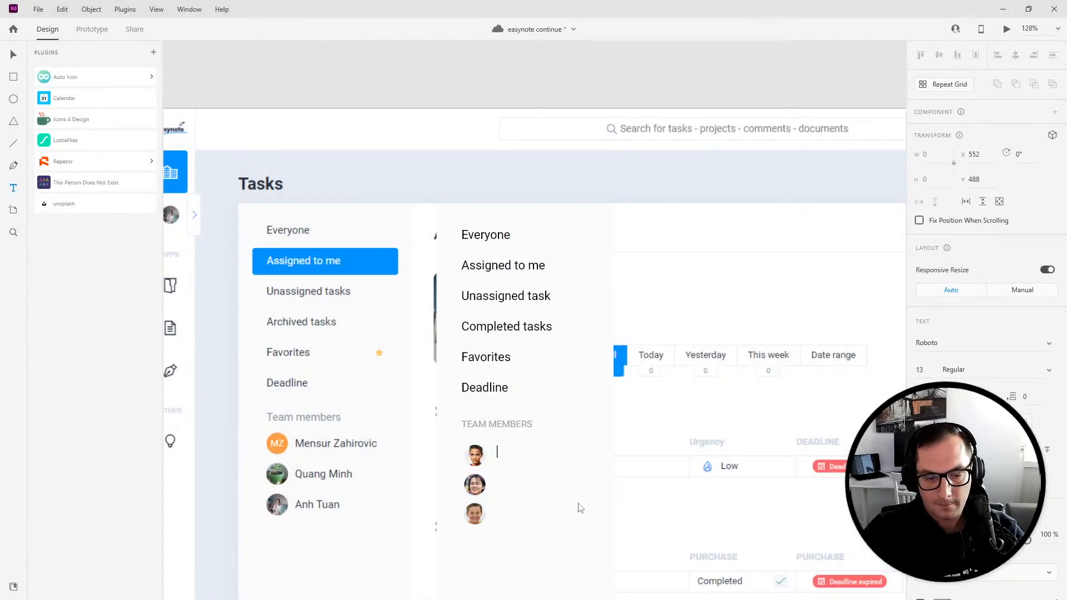
text(Jesica James)
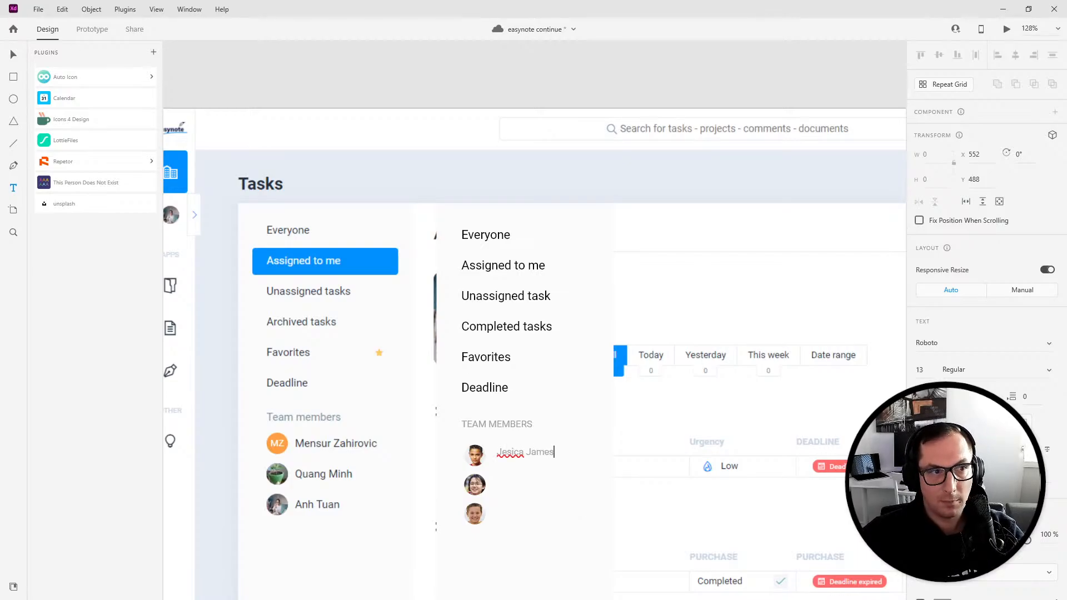
key(Escape)
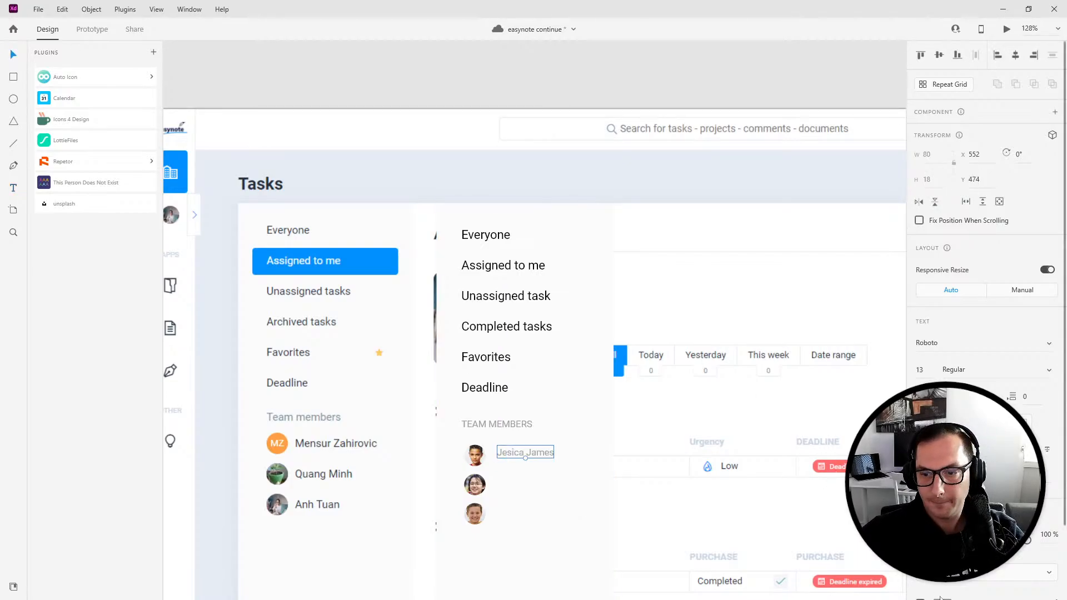
key(Return)
click(942, 599)
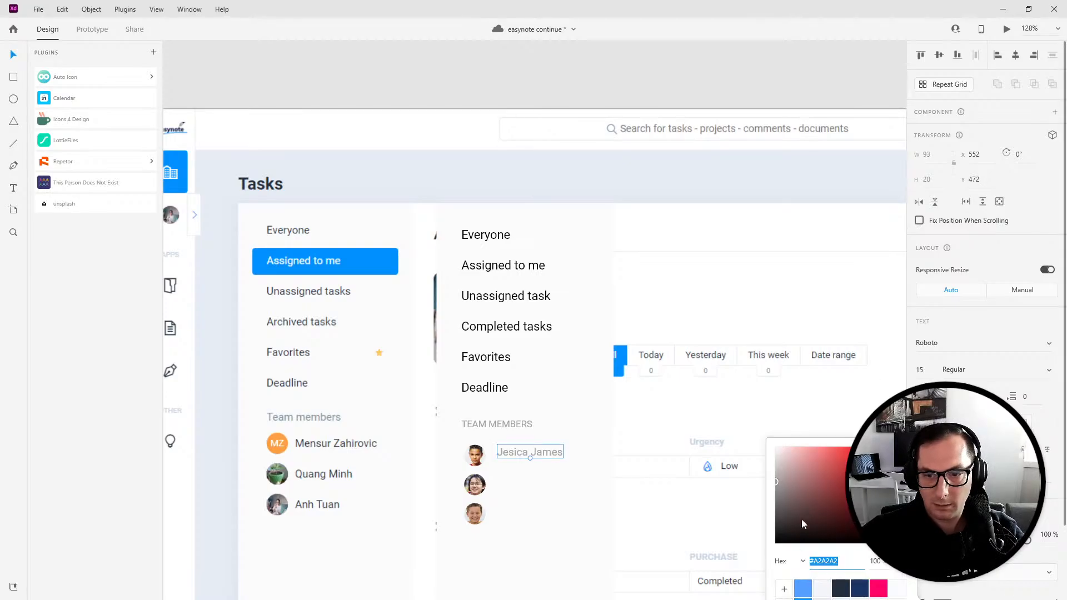
drag(519, 457, 509, 514)
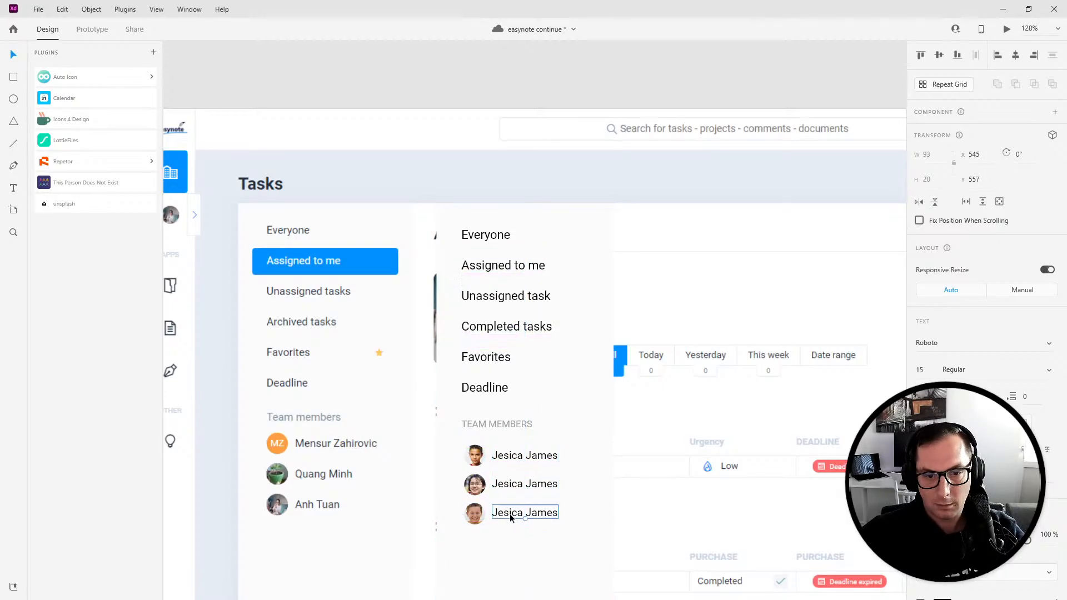
- Rename the second team member to 'Amanda James'
double_click(512, 483)
text(Amad)
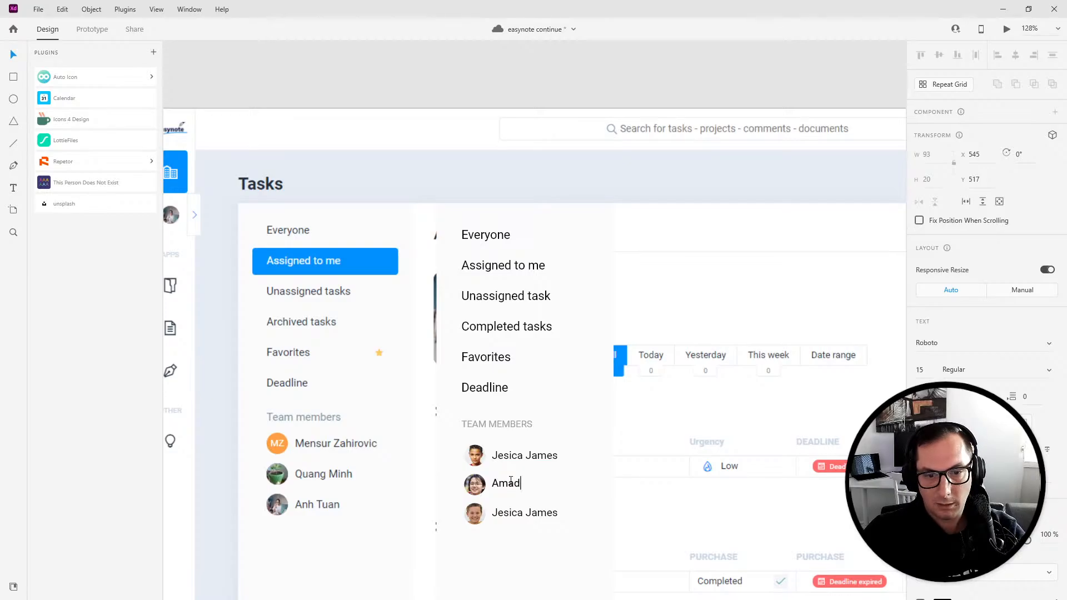
key(BackSpace)
text(nda James)
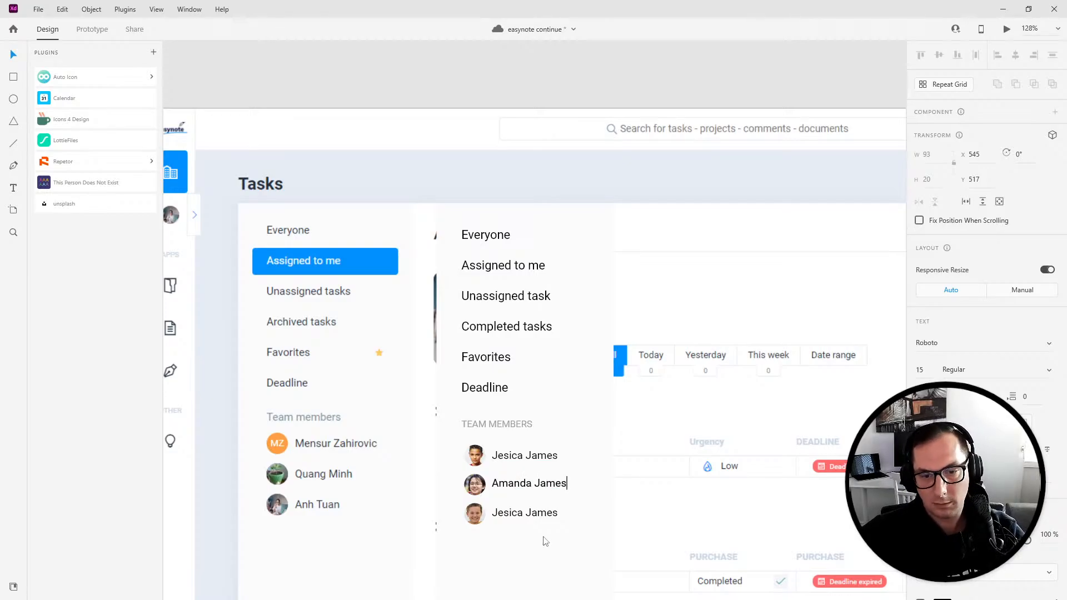
double_click(528, 512)
text(Emma James)
key(Escape)
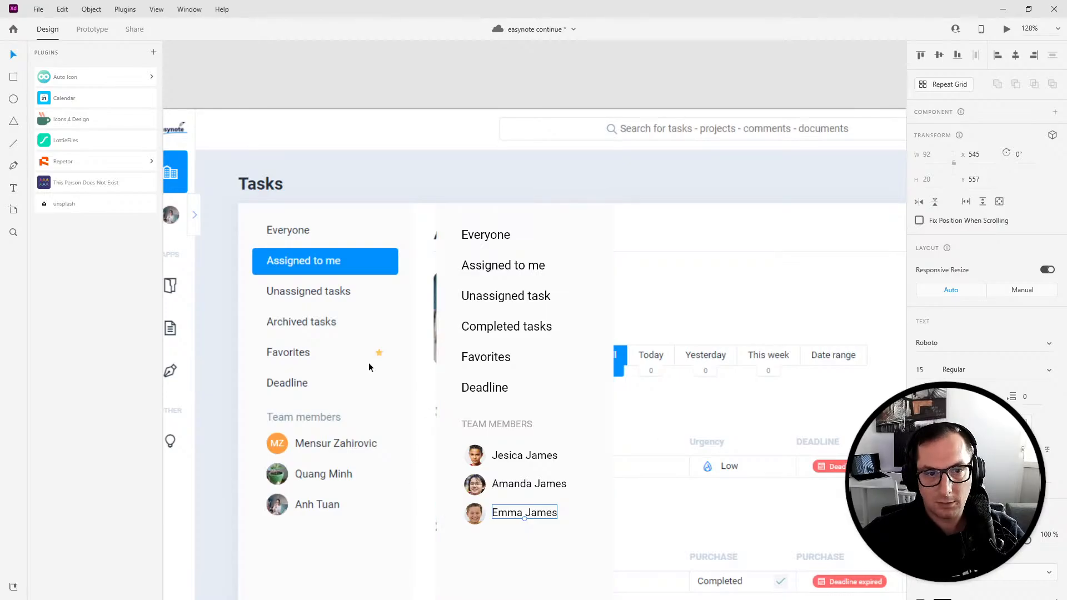
- Move the redesigned sidebar contents over the live screenshot's task sidebar
drag(454, 185, 560, 553)
drag(500, 223, 298, 238)
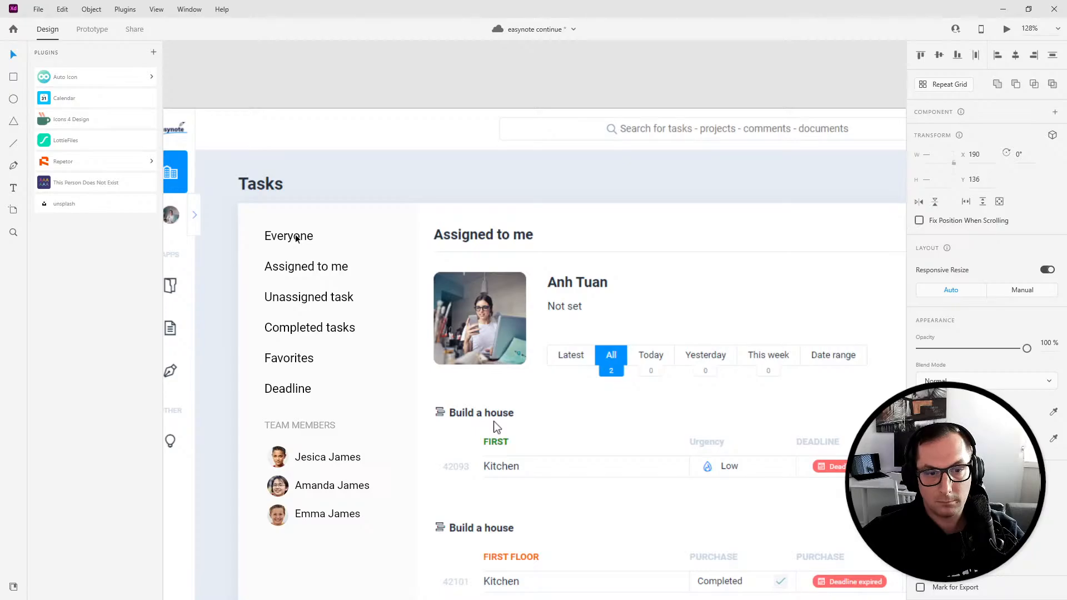
scroll(362, 316, down, 4)
scroll(375, 345, up, 2)
drag(356, 454, 488, 385)
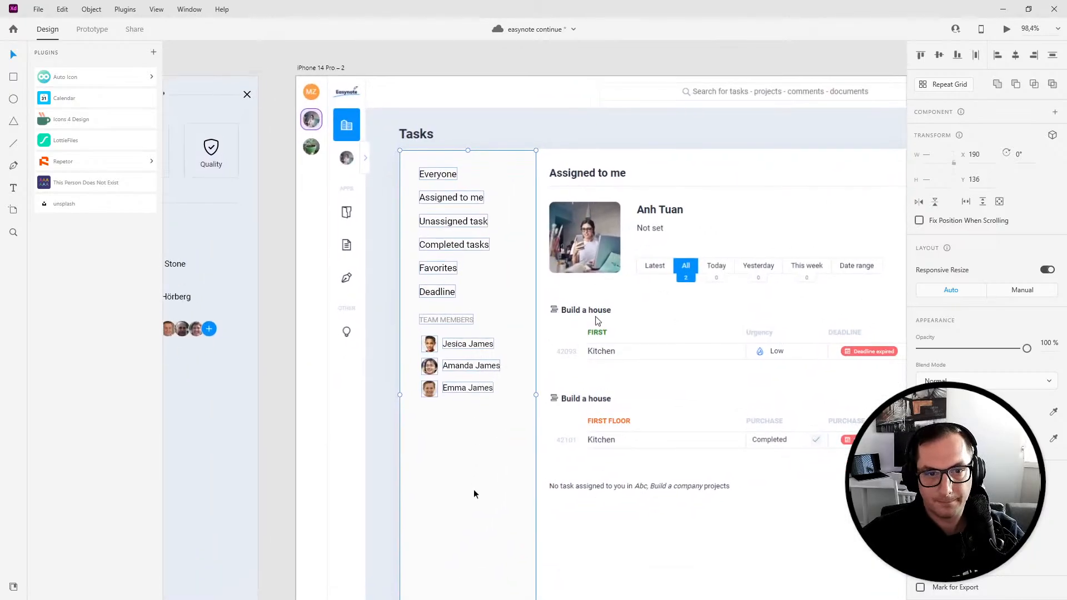
- Draw a blue 188 by 41 highlight rectangle at the top of the sidebar menu
click(356, 347)
click(14, 77)
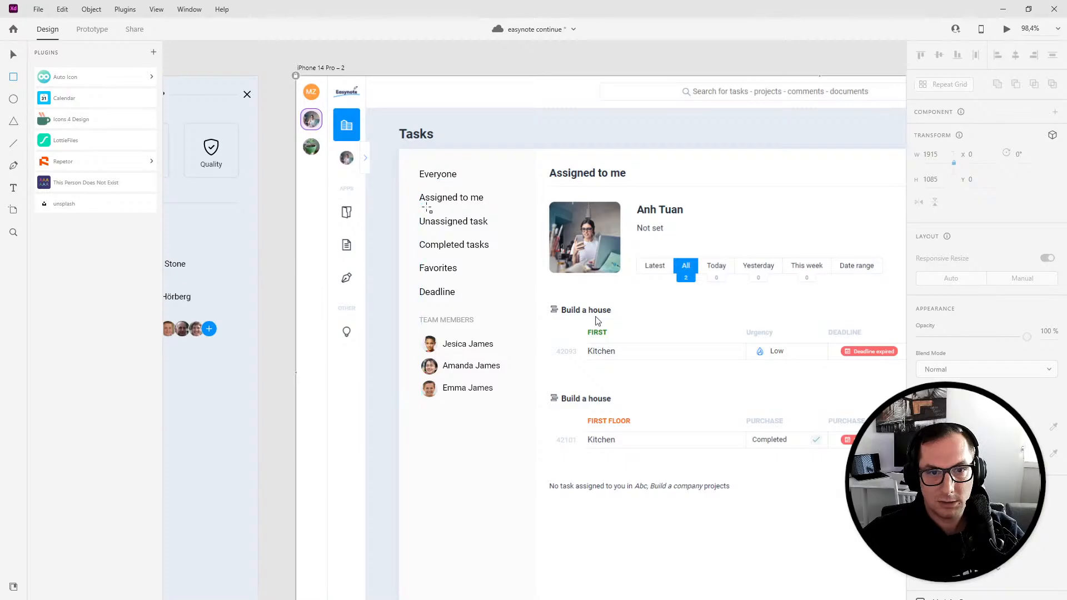
mouse_move(409, 188)
mouse_down()
mouse_move(526, 272)
mouse_move(512, 210)
mouse_up()
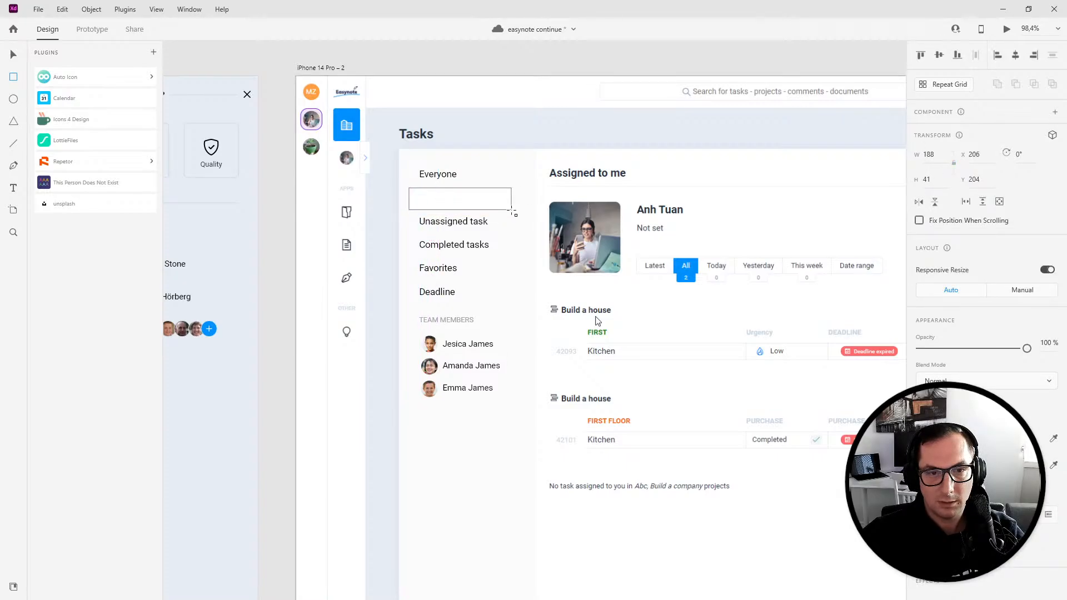
key(v)
drag(441, 209, 444, 183)
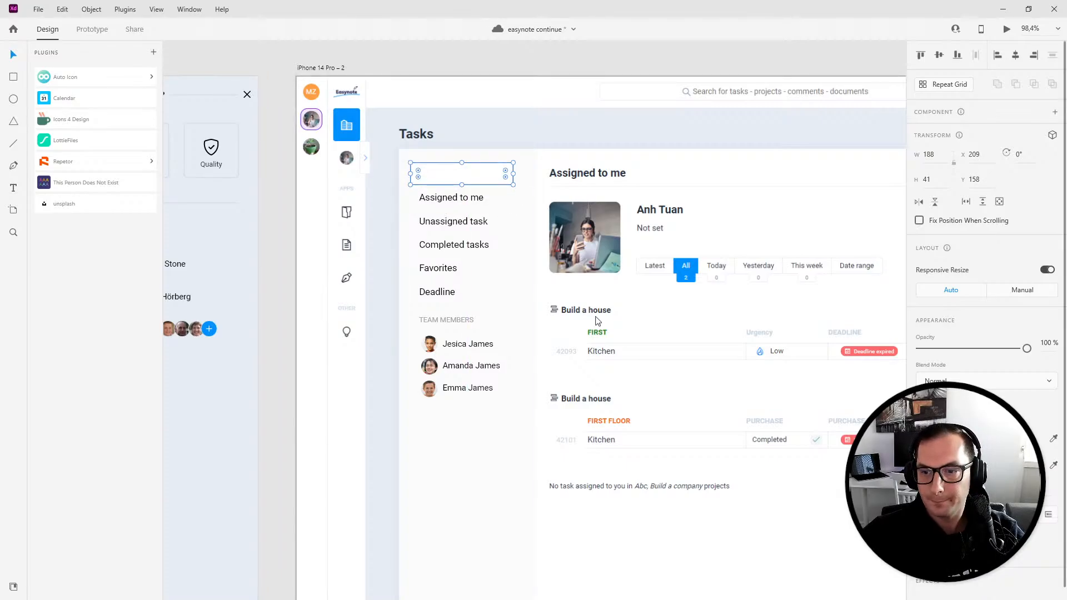
click(596, 316)
key(ctrl+alt+v)
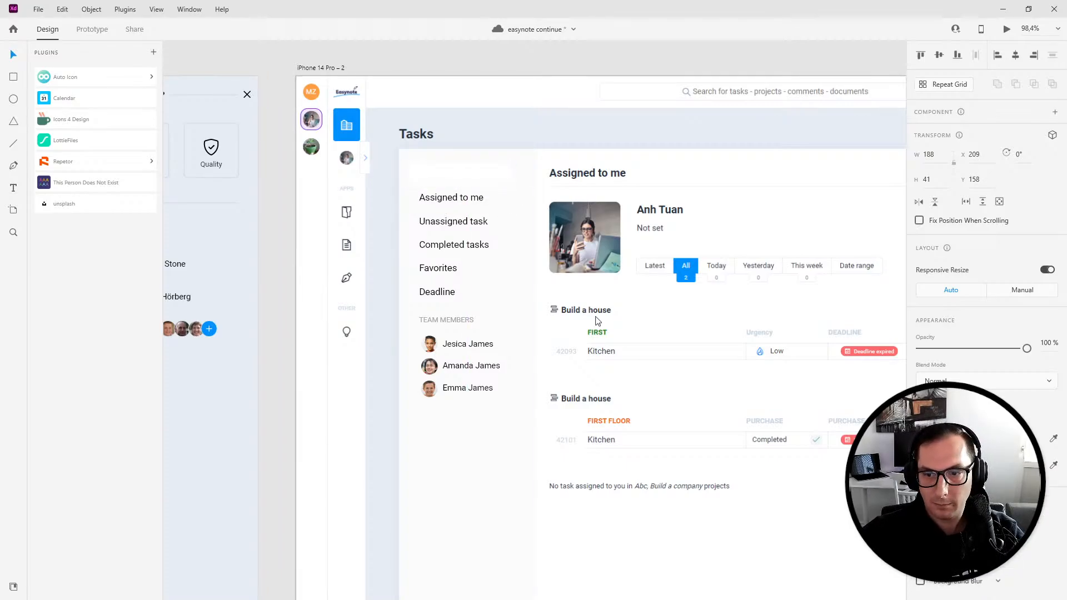
key(f)
click(804, 515)
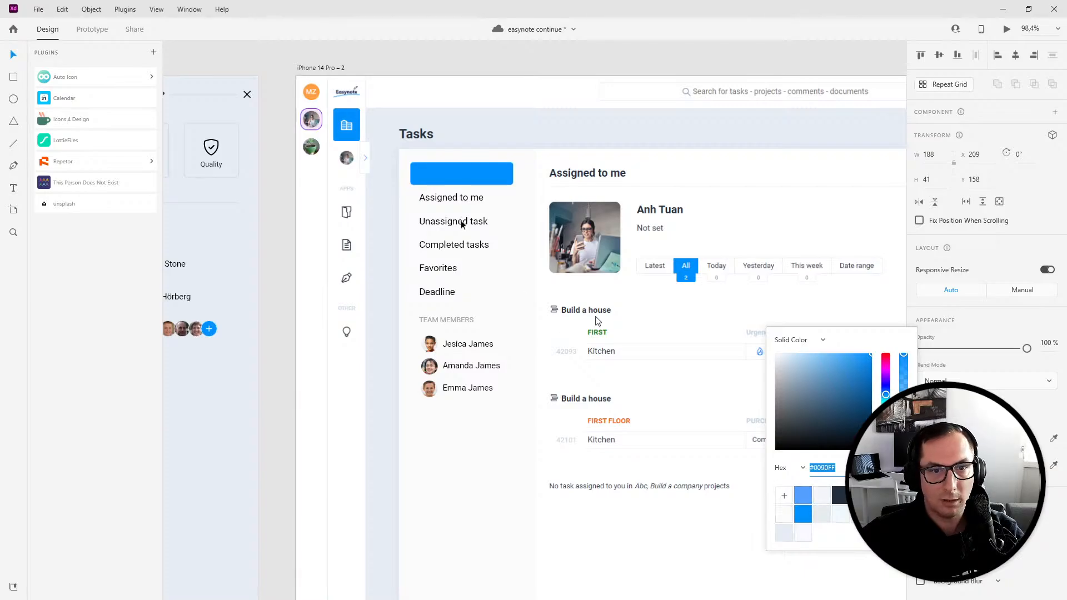
- Widen the highlight to 212 and place it behind the Everyone label
click(477, 177)
drag(514, 173, 527, 175)
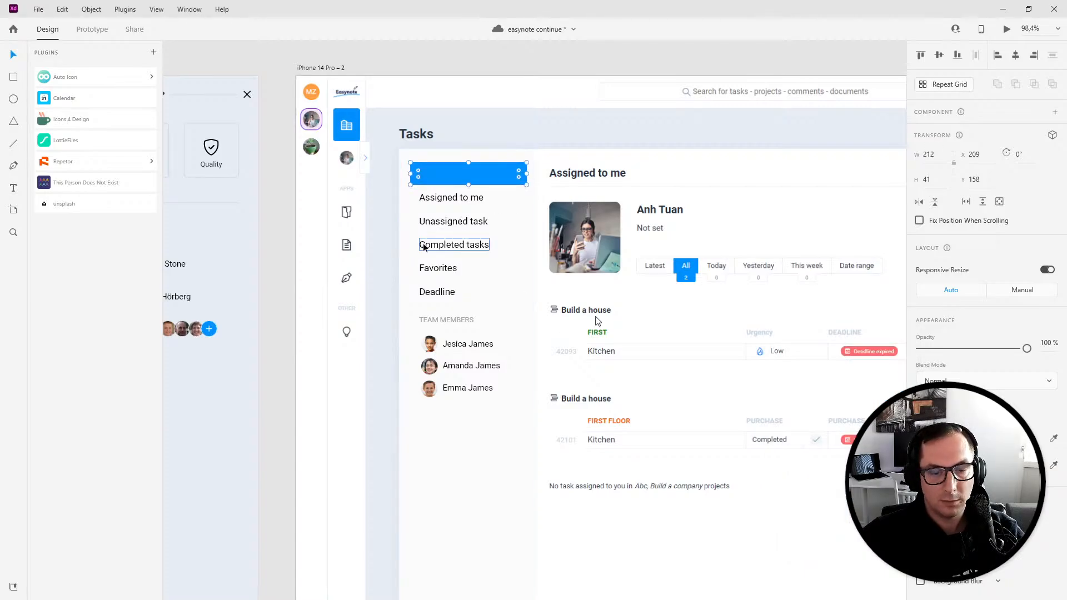
key(ctrl+shift+bracketleft)
key(ctrl+bracketright)
- Color the Everyone label white
click(444, 177)
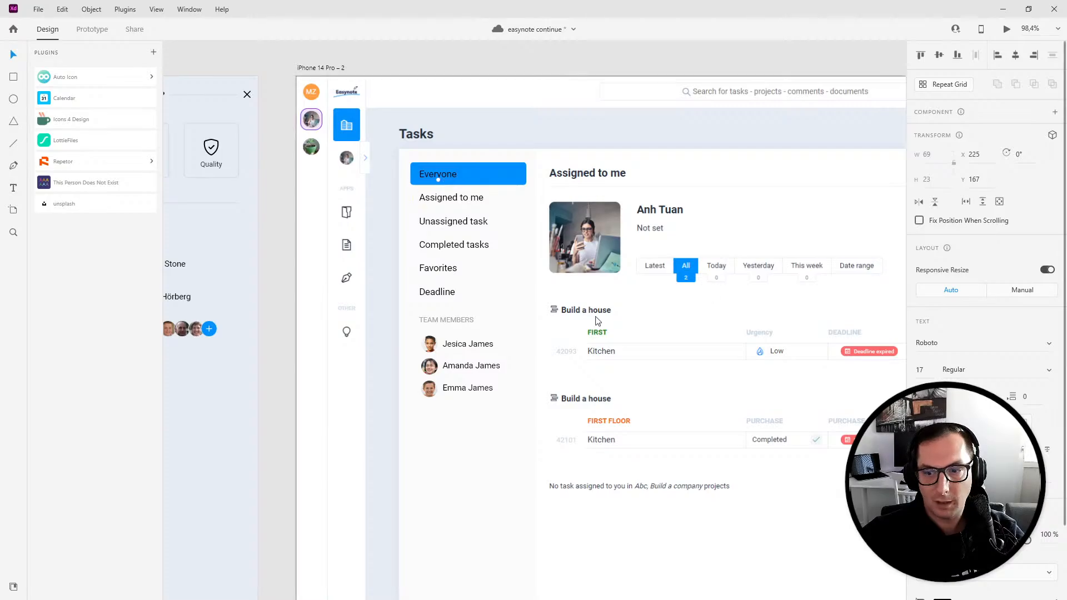
click(915, 591)
click(837, 544)
key(Escape)
key(Escape)
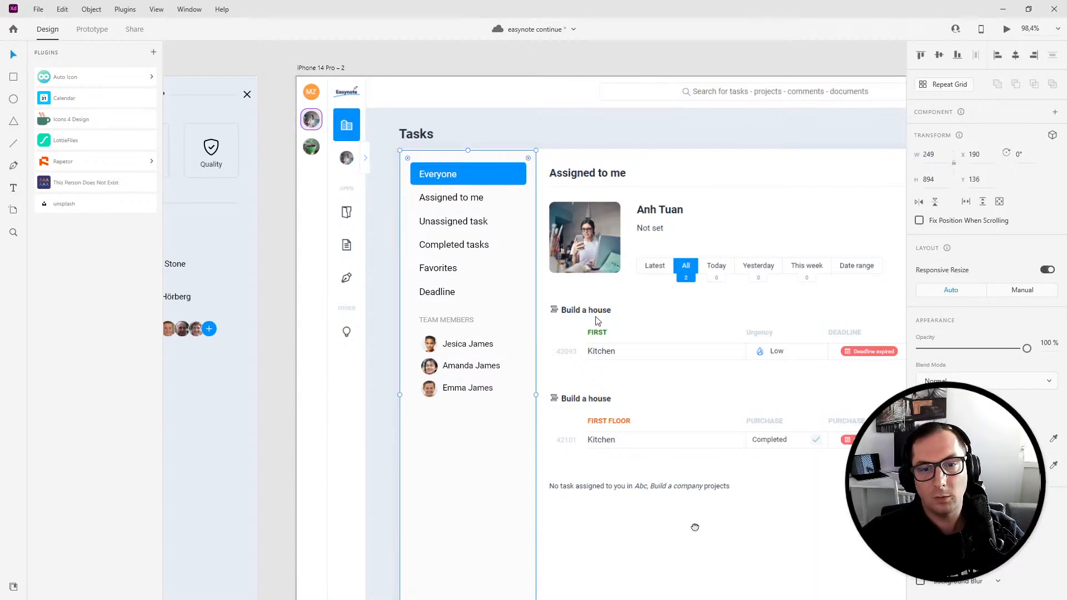
- Preview the redesigned task view in the prototype preview window
scroll(612, 484, down, 3)
scroll(612, 484, right, 3)
key(Escape)
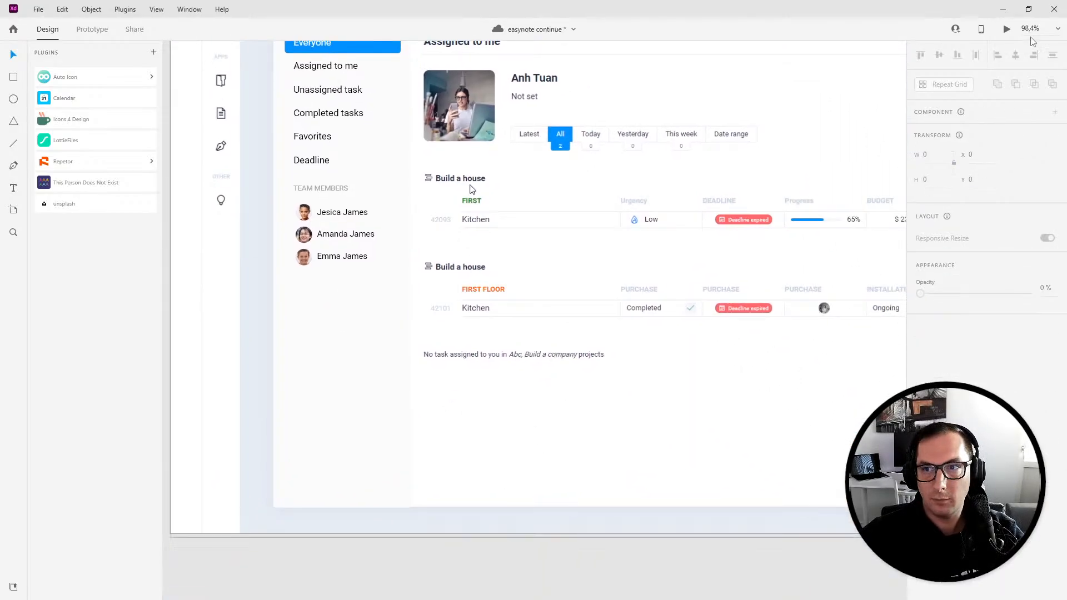
click(1007, 29)
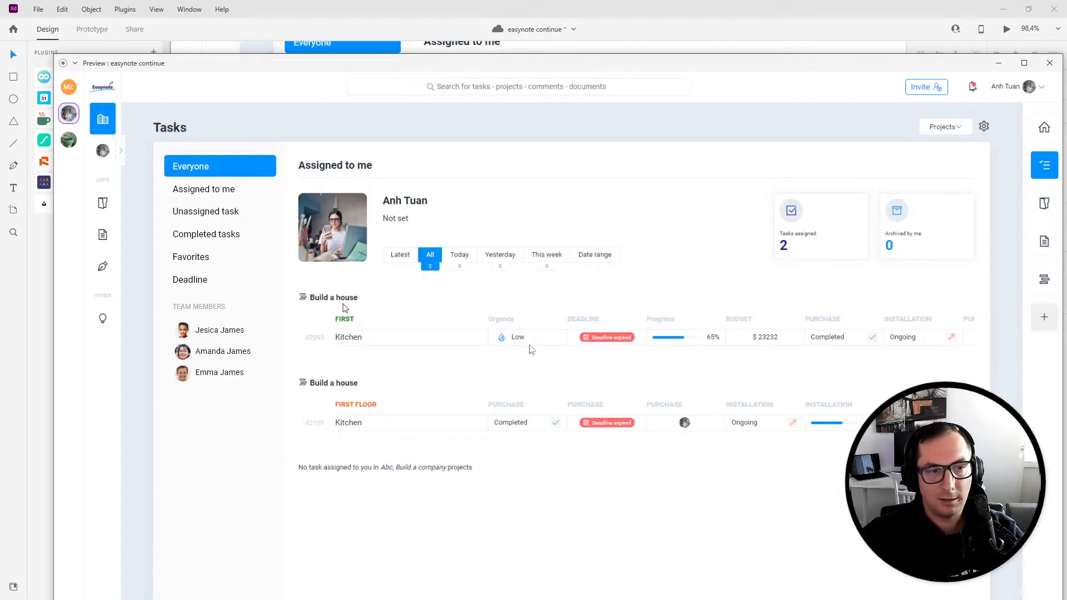
click(1050, 63)
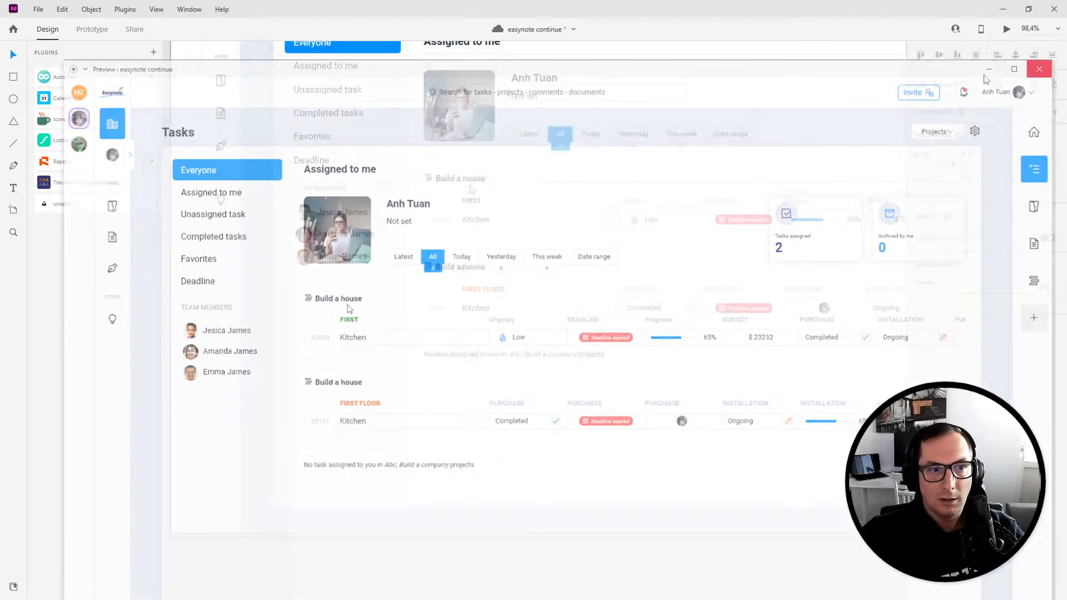
- Select all sidebar menu labels and set their font size to 15
scroll(320, 178, up, 3)
click(321, 176)
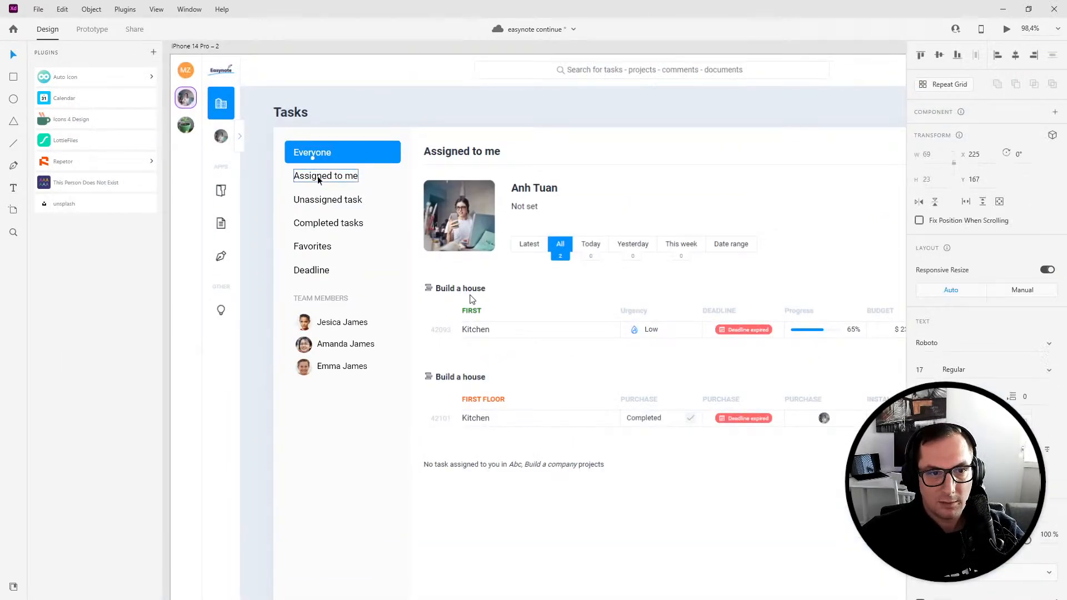
shift+click(321, 200)
shift+click(320, 223)
shift+click(315, 247)
shift+click(311, 270)
shift+click(332, 329)
shift+click(334, 346)
shift+click(340, 367)
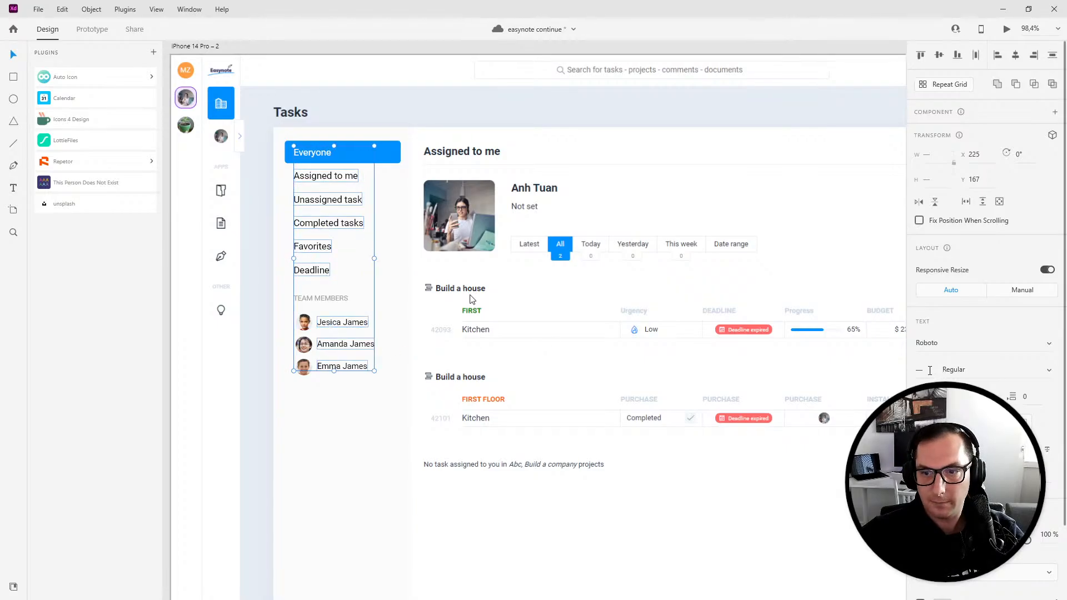
key(Escape)
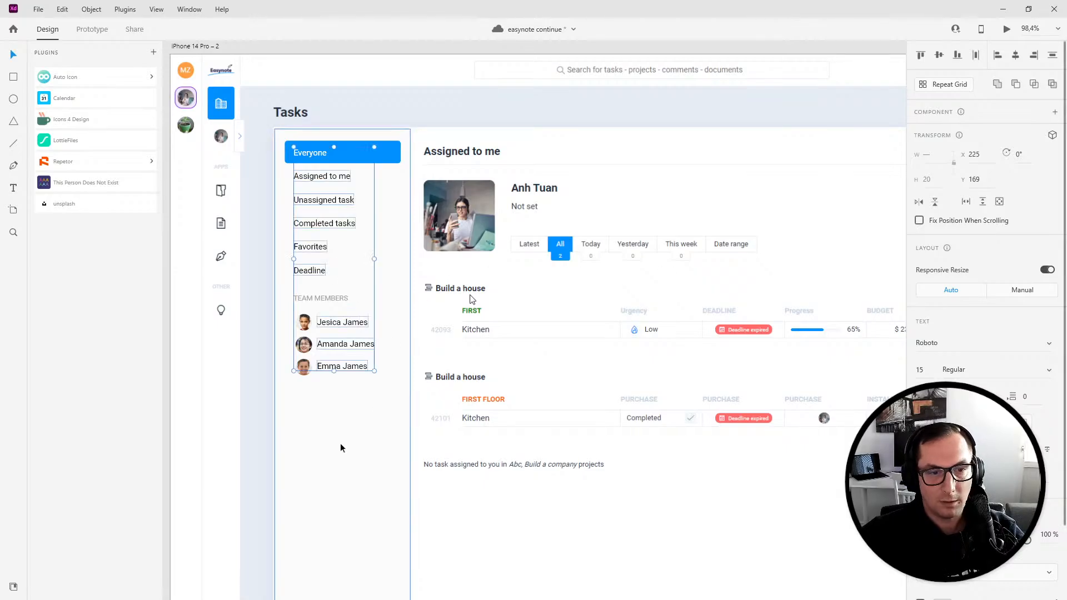
- Switch to the live Easynote dashboard in the browser
click(307, 412)
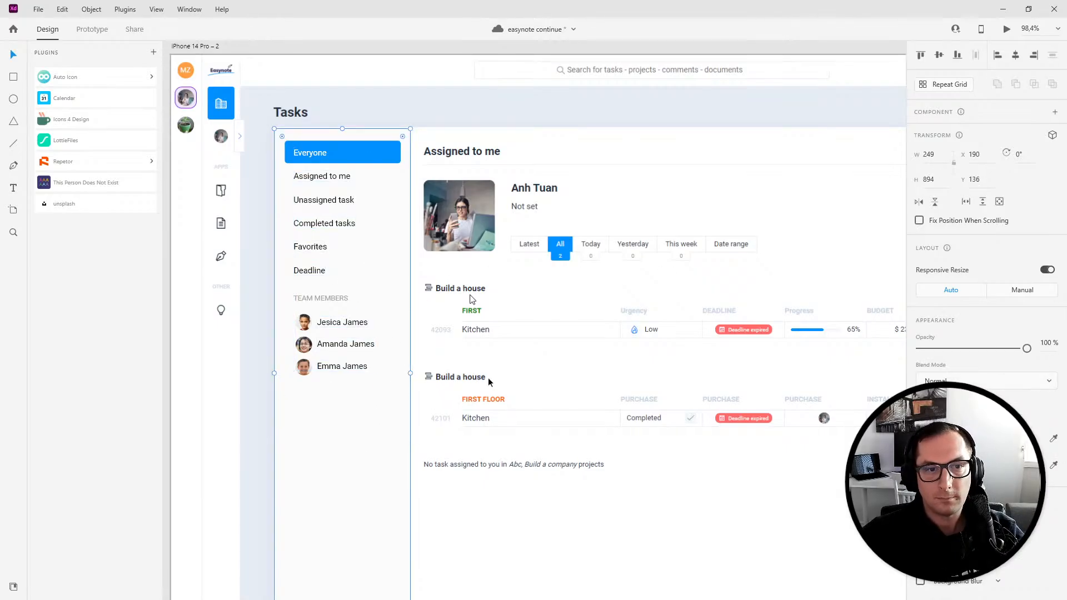
scroll(586, 427, down, 3)
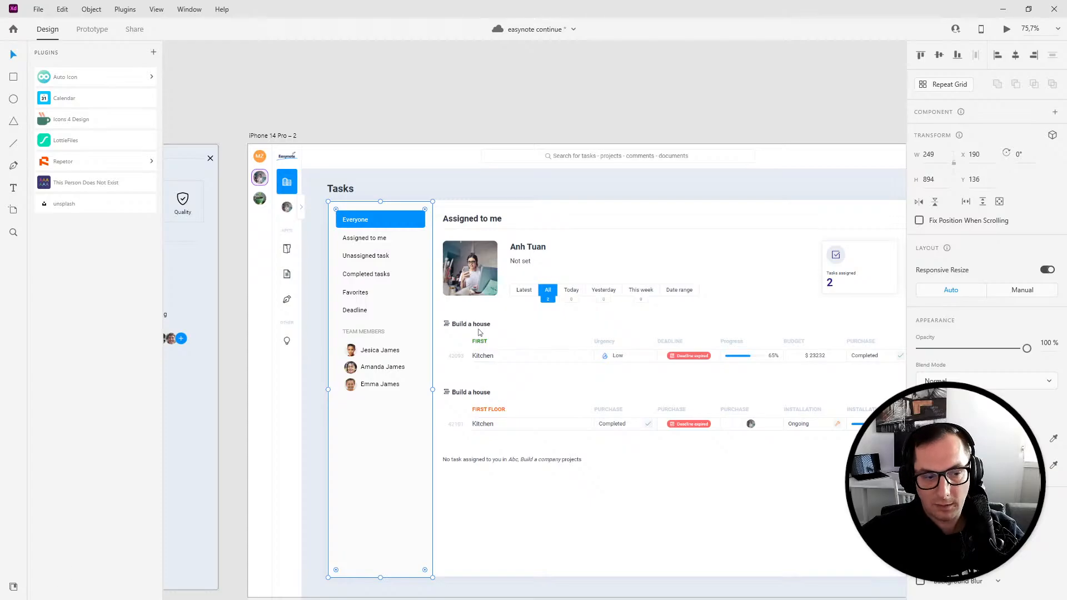
mouse_move(119, 598)
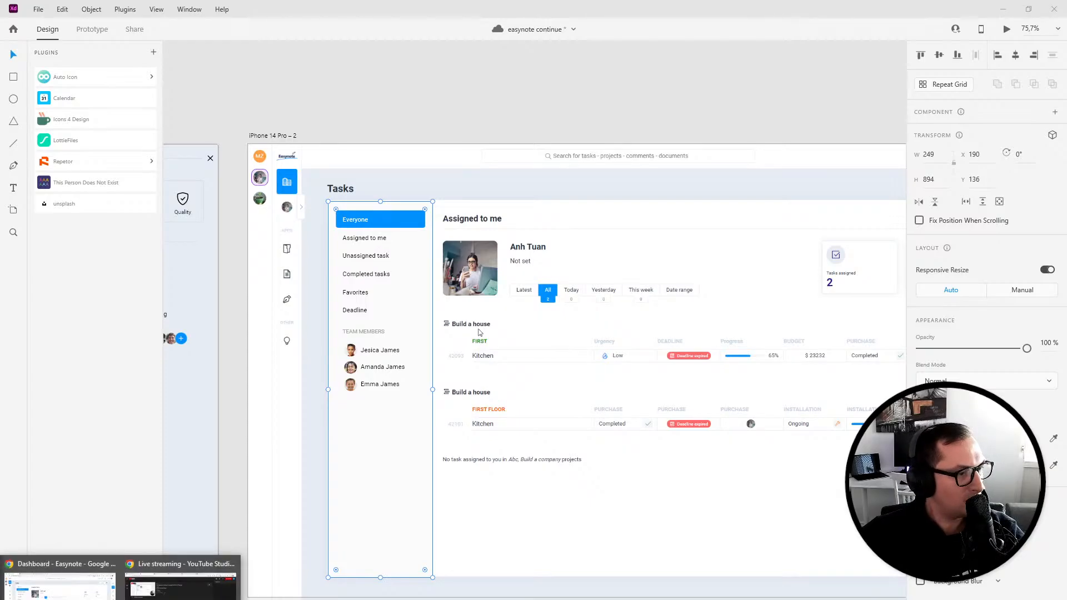
click(60, 581)
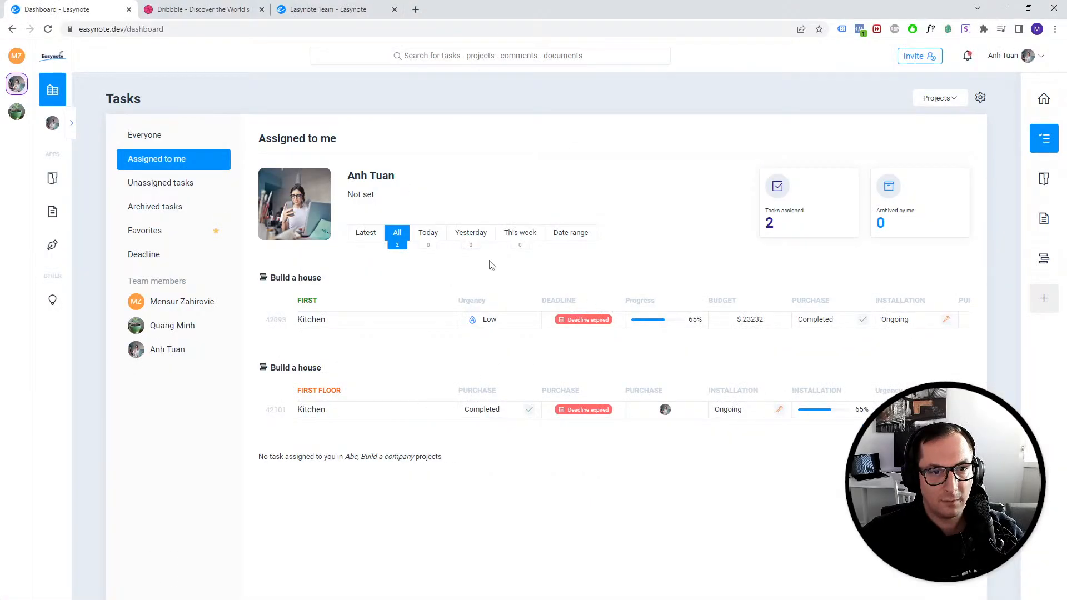
- Open the Everyone view in the live app and review its projects filter and task list
click(145, 135)
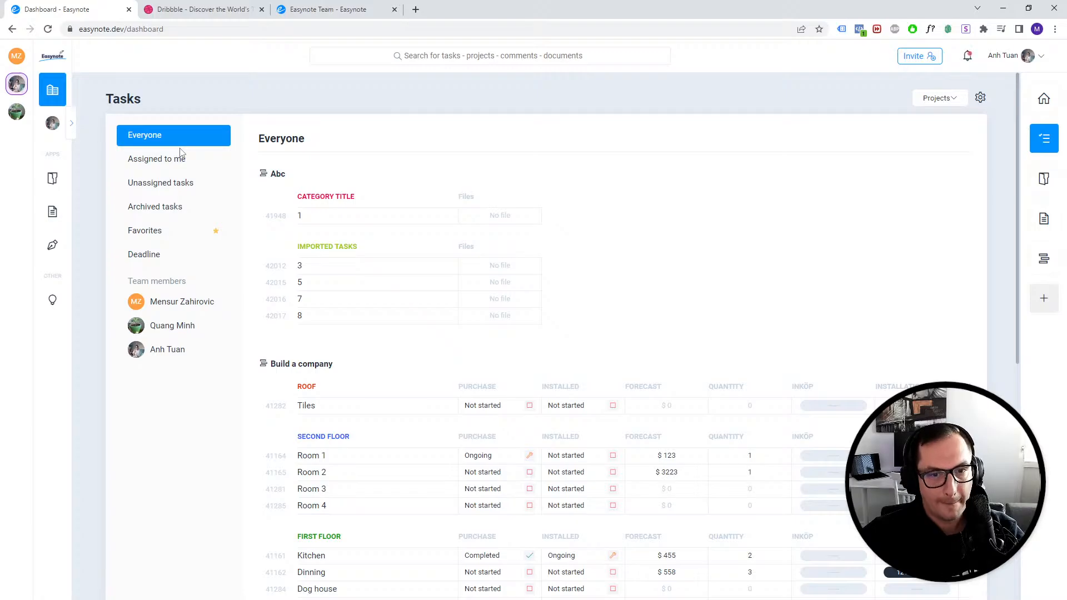
click(938, 101)
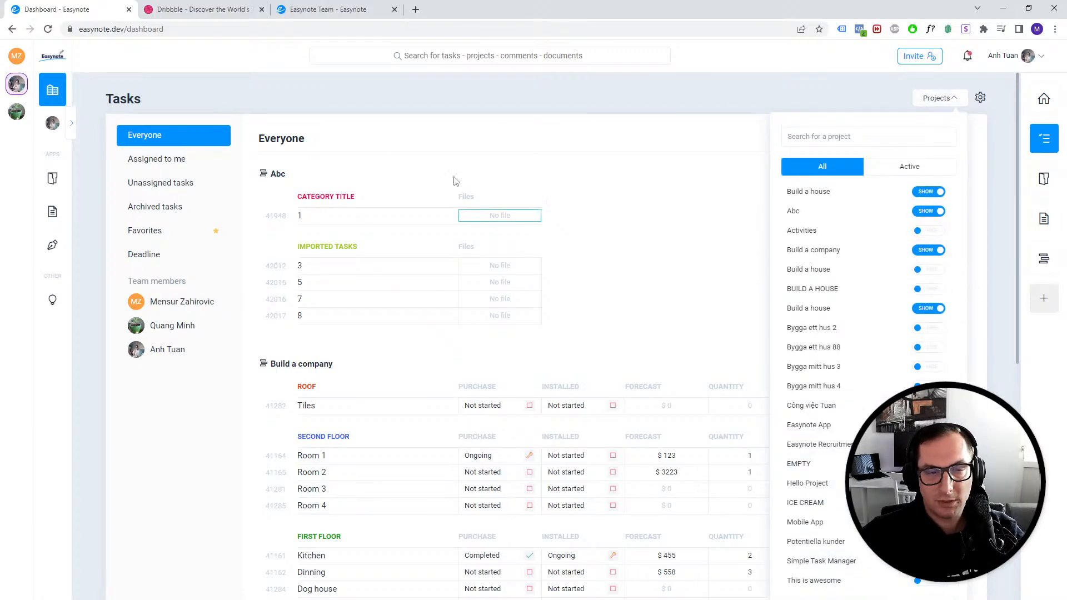
click(615, 295)
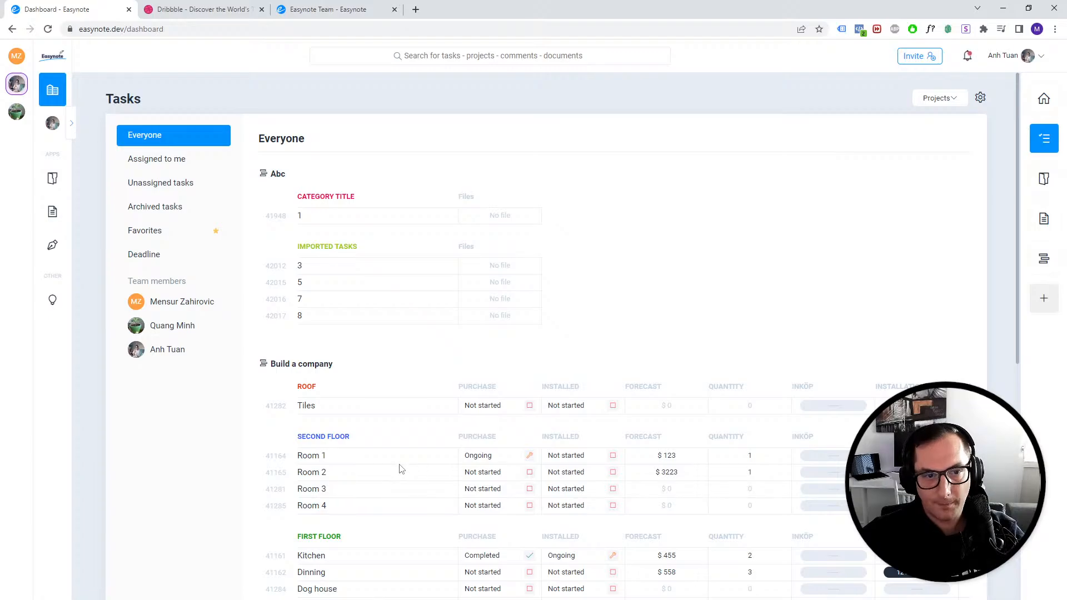
scroll(388, 357, down, 9)
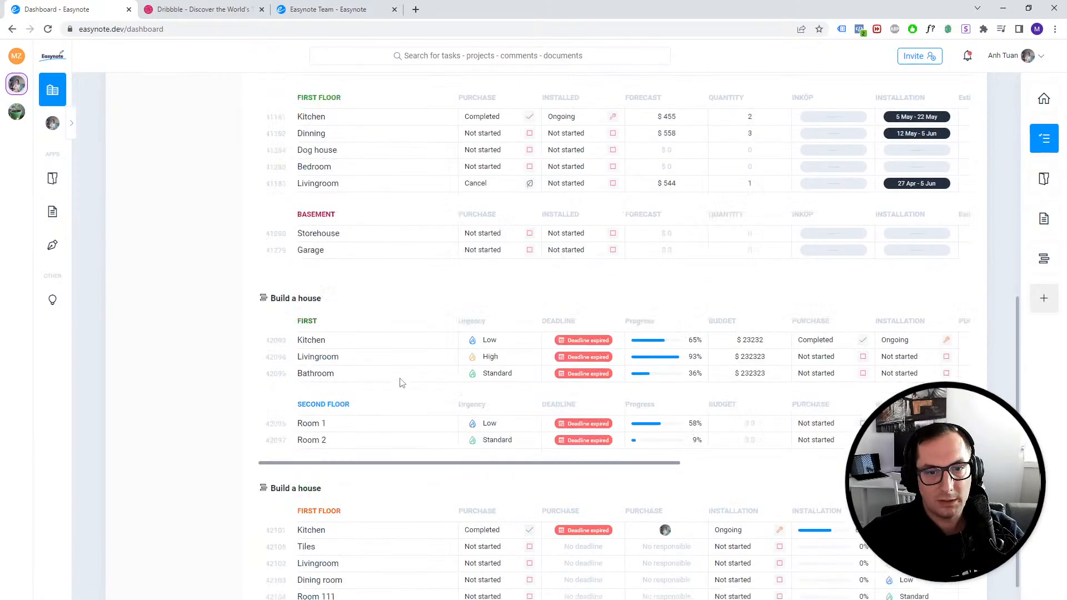
- Switch back to the Adobe XD prototype from the live dashboard
scroll(400, 381, up, 9)
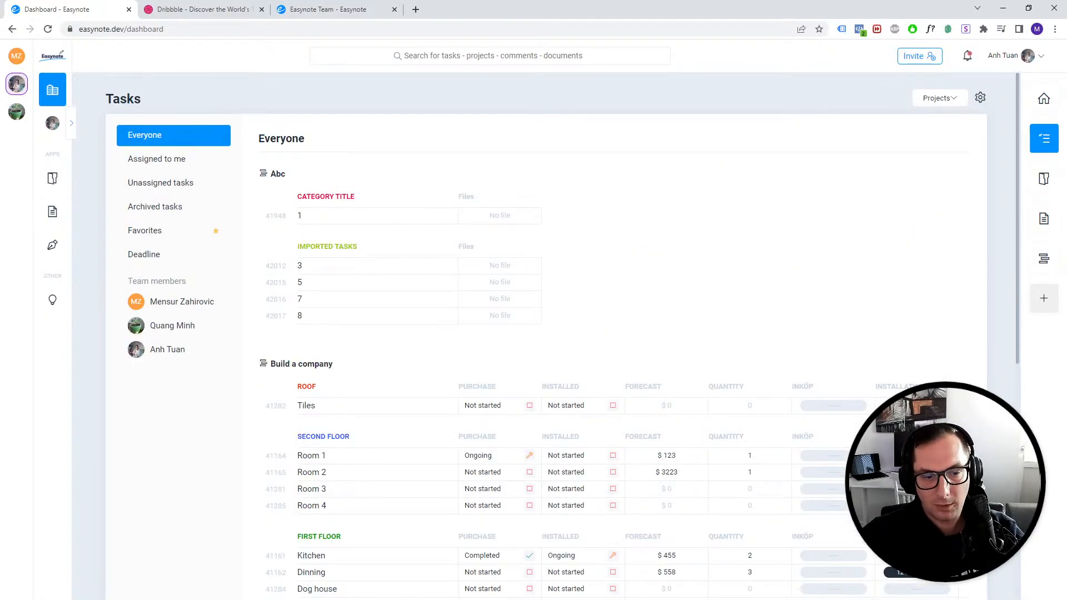
mouse_move(259, 599)
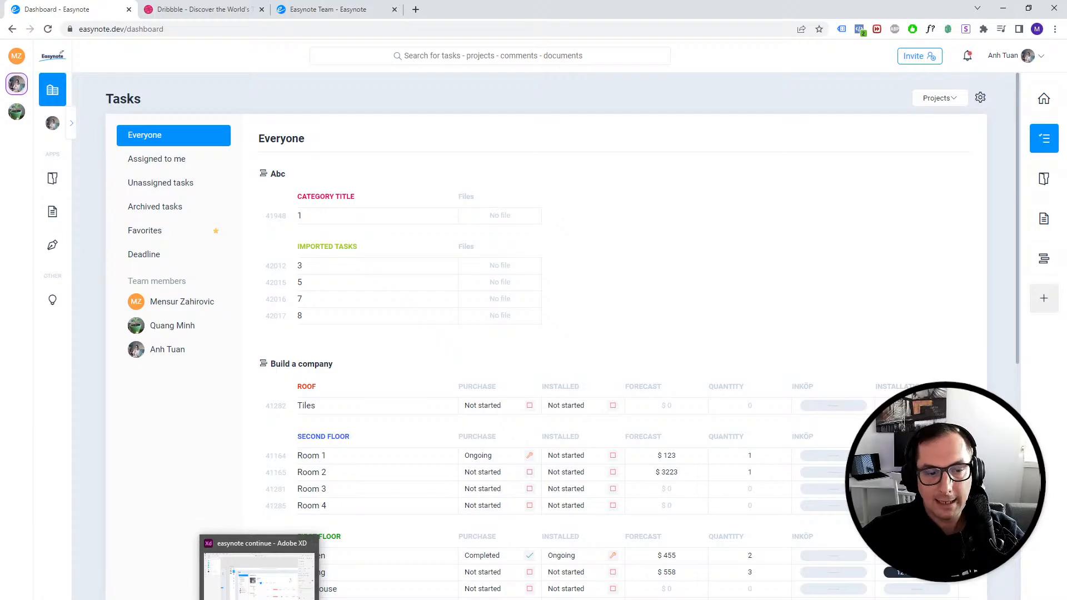
click(259, 576)
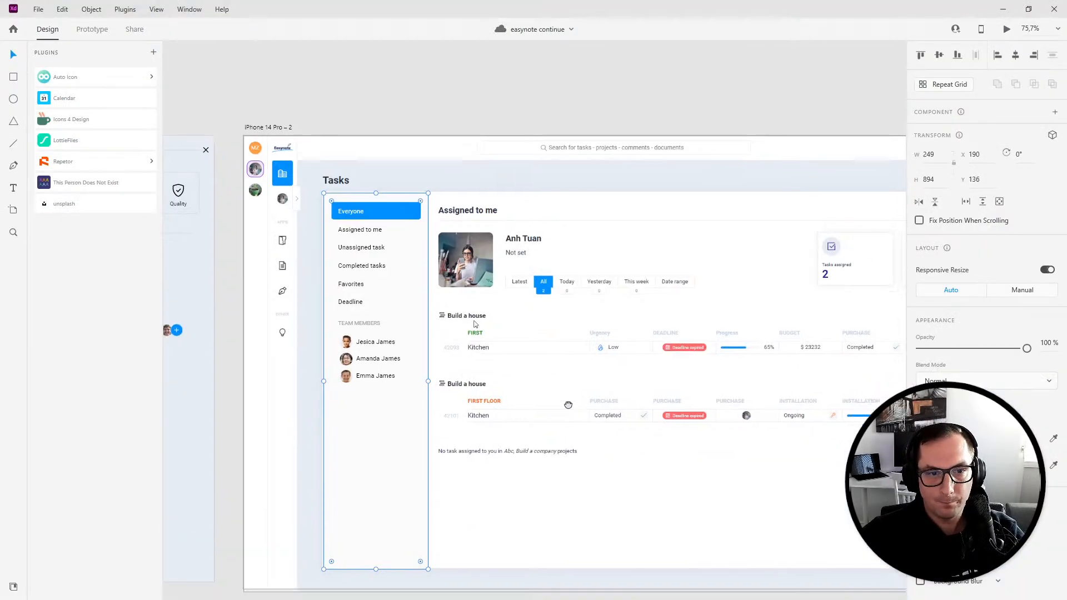
- Add a text layer reading Everyone beside the Assigned to me heading and set its font size to 20
scroll(456, 285, up, 4)
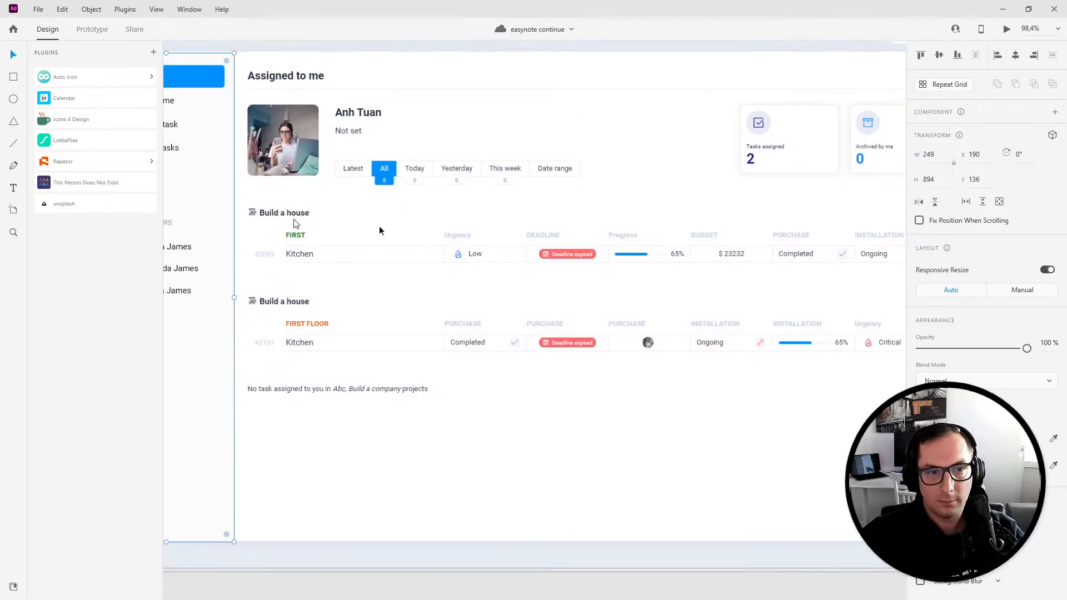
scroll(380, 230, down, 4)
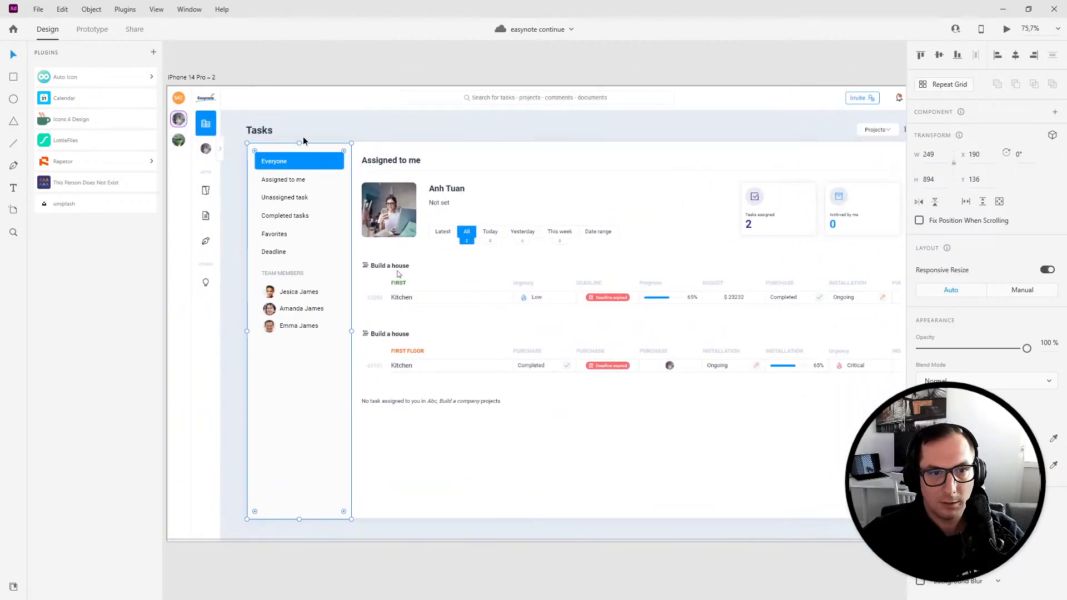
click(14, 189)
click(469, 162)
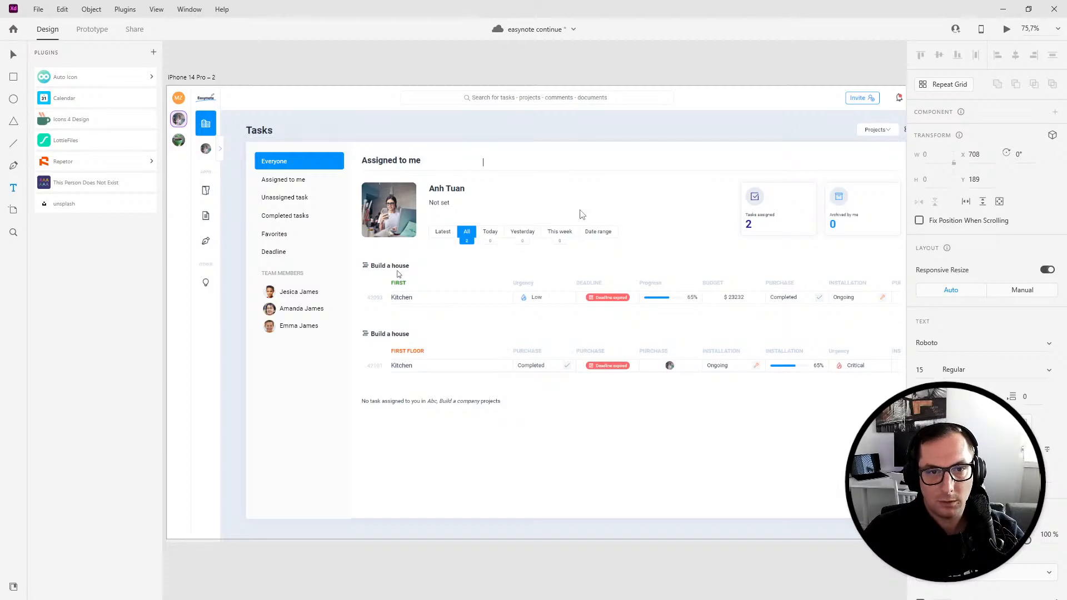
key(ctrl+a)
key(BackSpace)
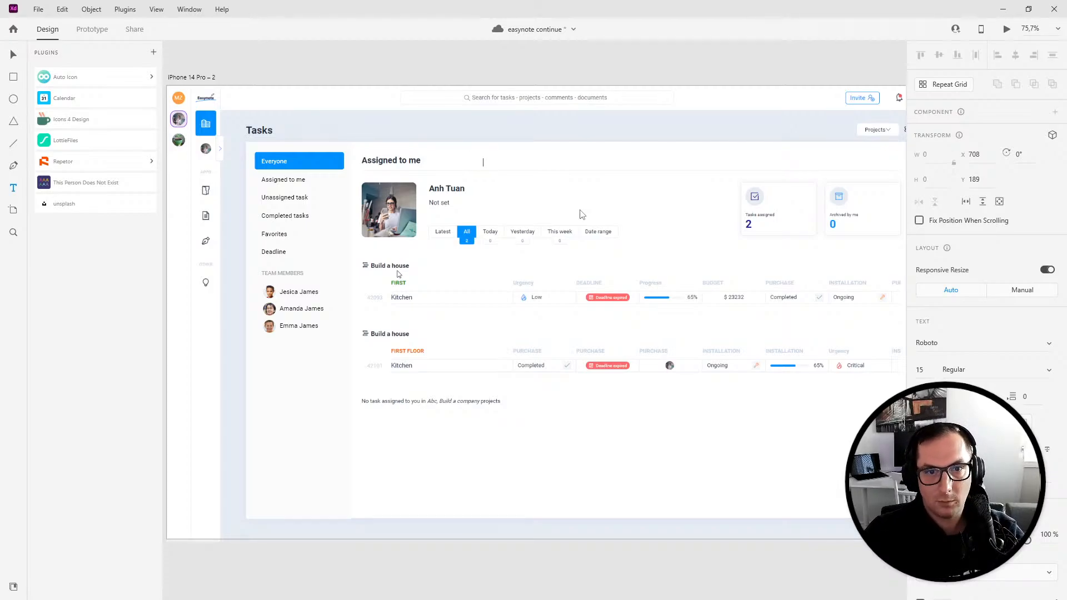
click(13, 54)
click(921, 369)
text(20)
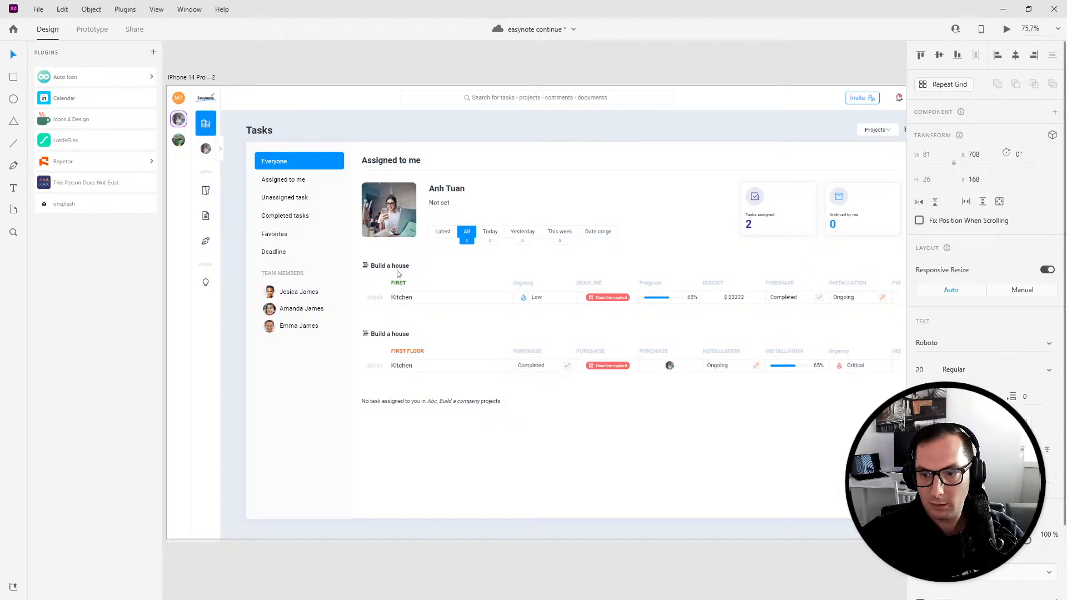
- Set the Everyone heading's colour to #000000 and its font weight to Bold
click(943, 598)
drag(806, 517, 702, 586)
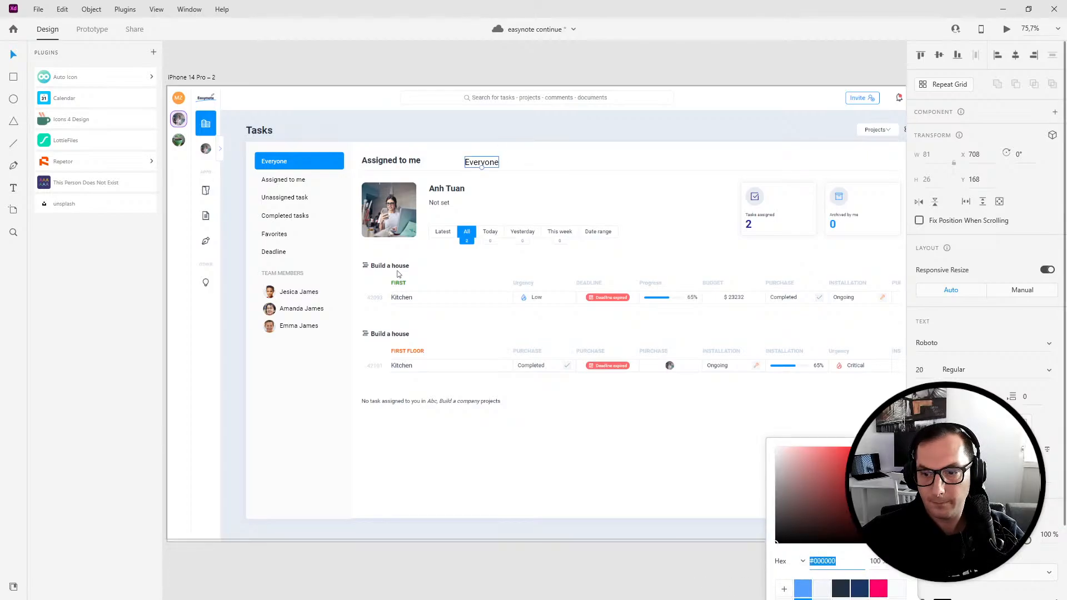
click(954, 370)
click(956, 372)
text(Bold)
key(Return)
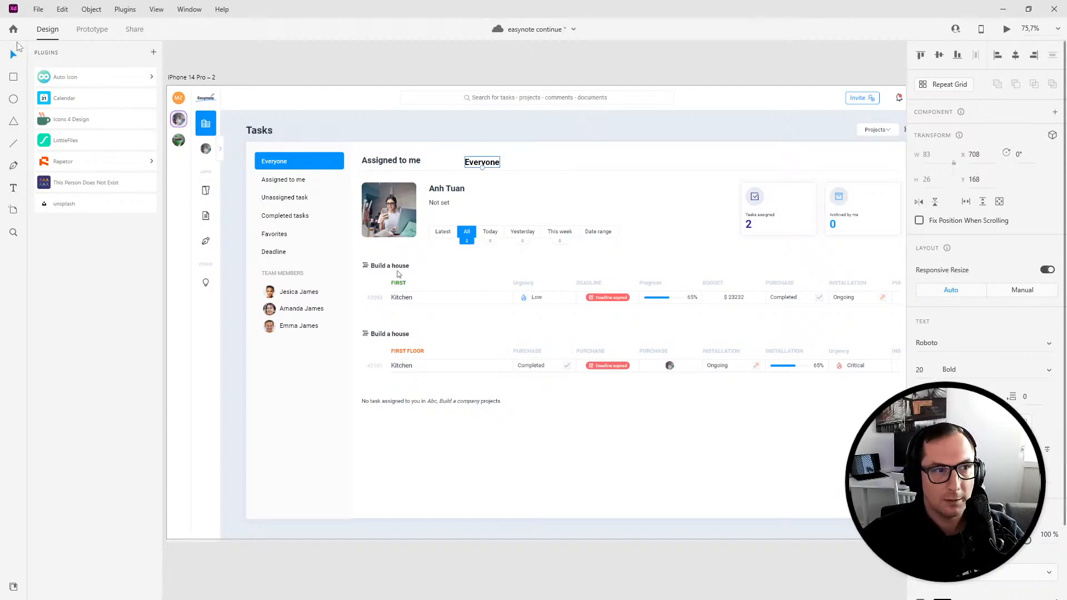
- Draw a rectangle about 206 × 35 over the old Assigned to me heading and send it behind the Everyone text
scroll(484, 176, up, 5)
mouse_move(476, 155)
mouse_down()
mouse_move(249, 146)
mouse_move(398, 157)
mouse_up()
key(r)
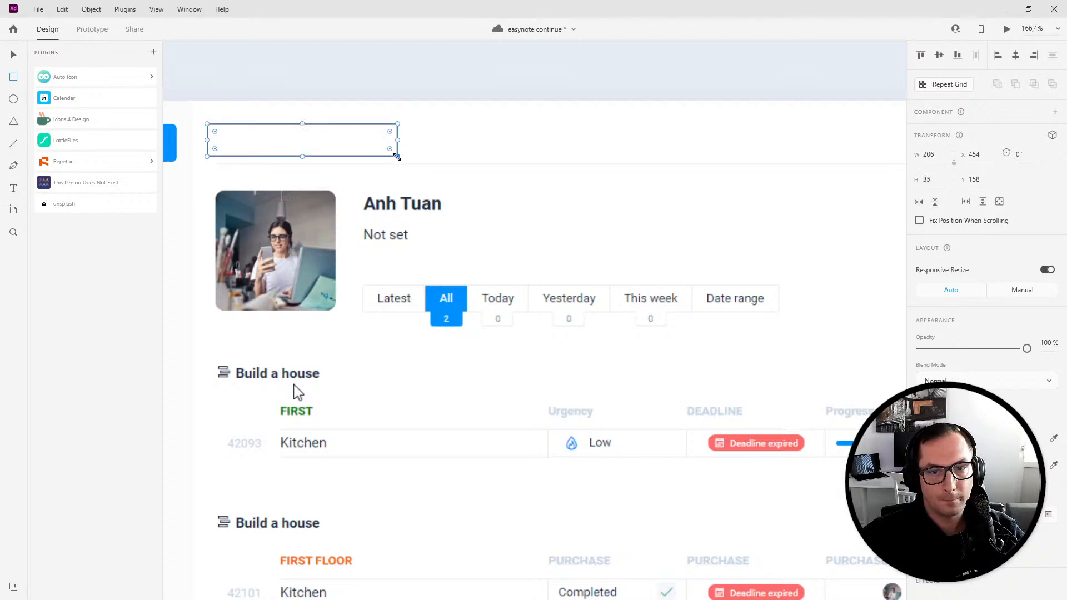
click(921, 465)
click(18, 55)
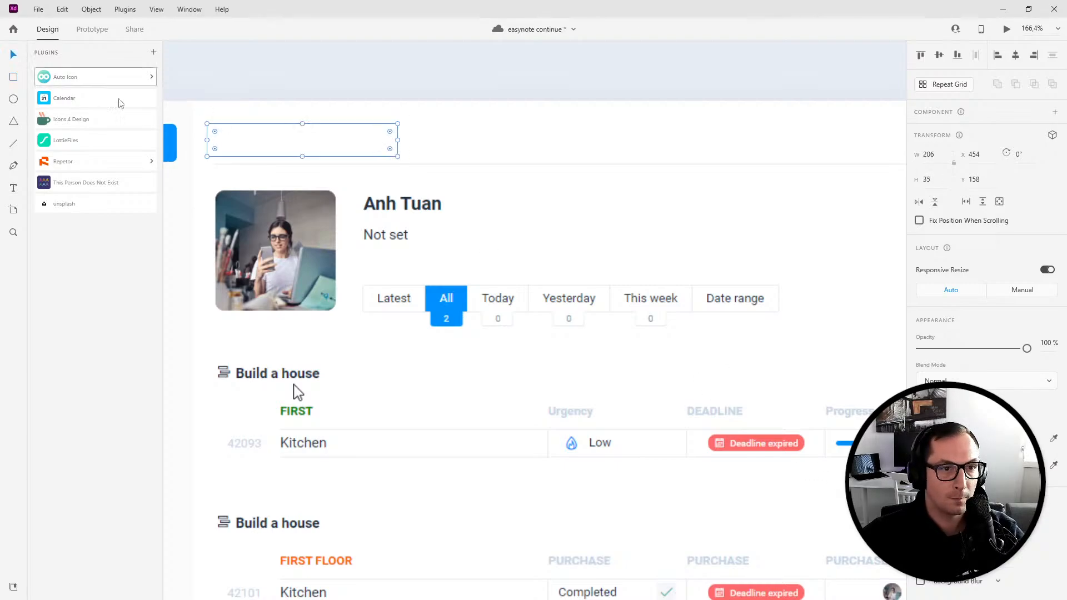
key(ctrl+[)
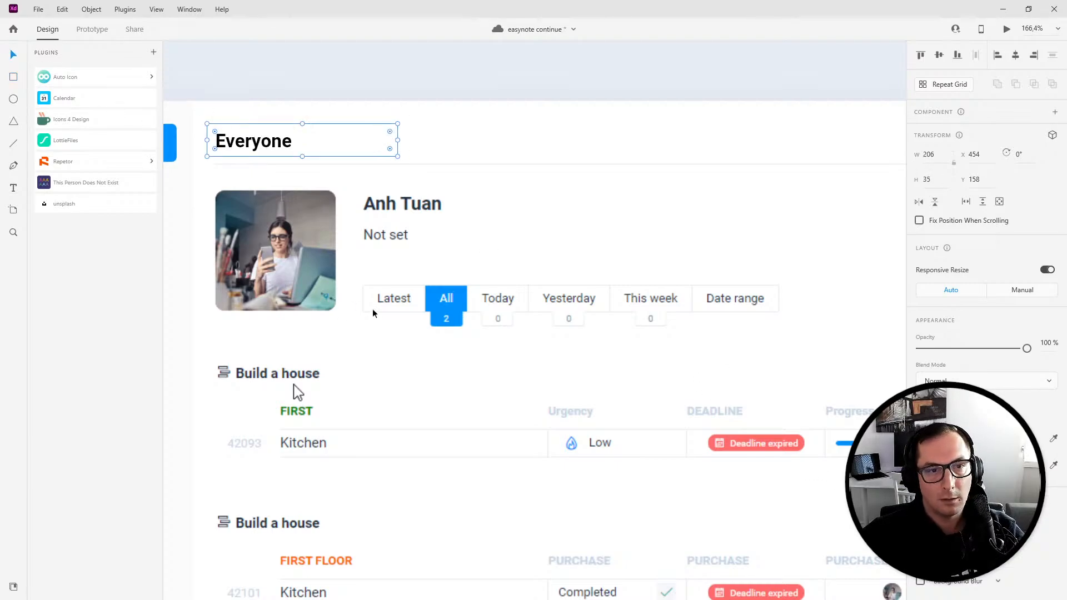
- Draw a horizontal divider line about 1277 wide beneath the Everyone heading with stroke colour #E6ECEF
click(488, 184)
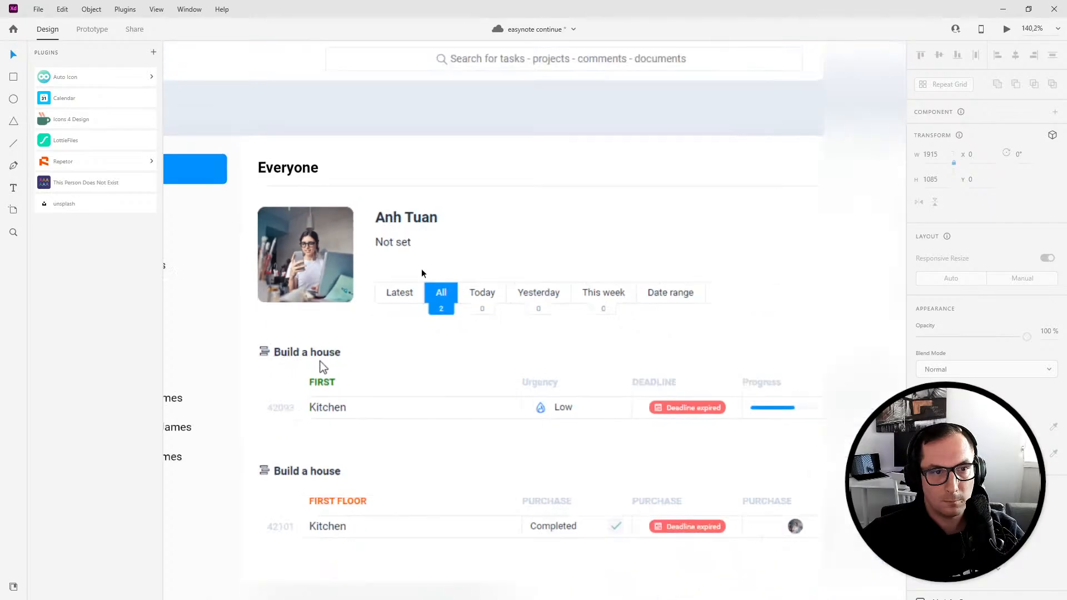
scroll(307, 376, down, 5)
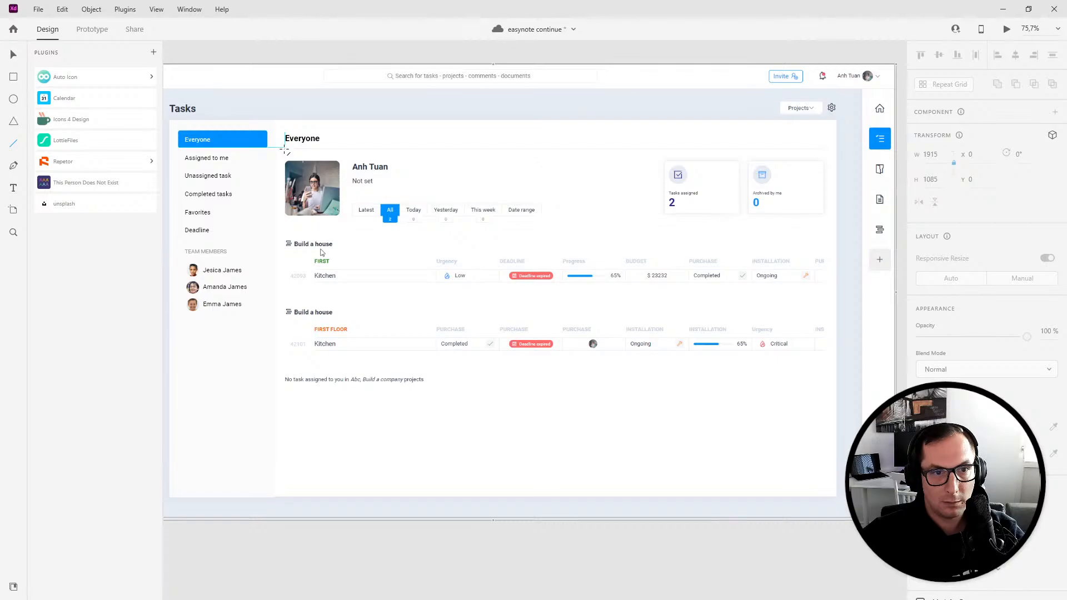
drag(285, 149, 823, 153)
click(936, 412)
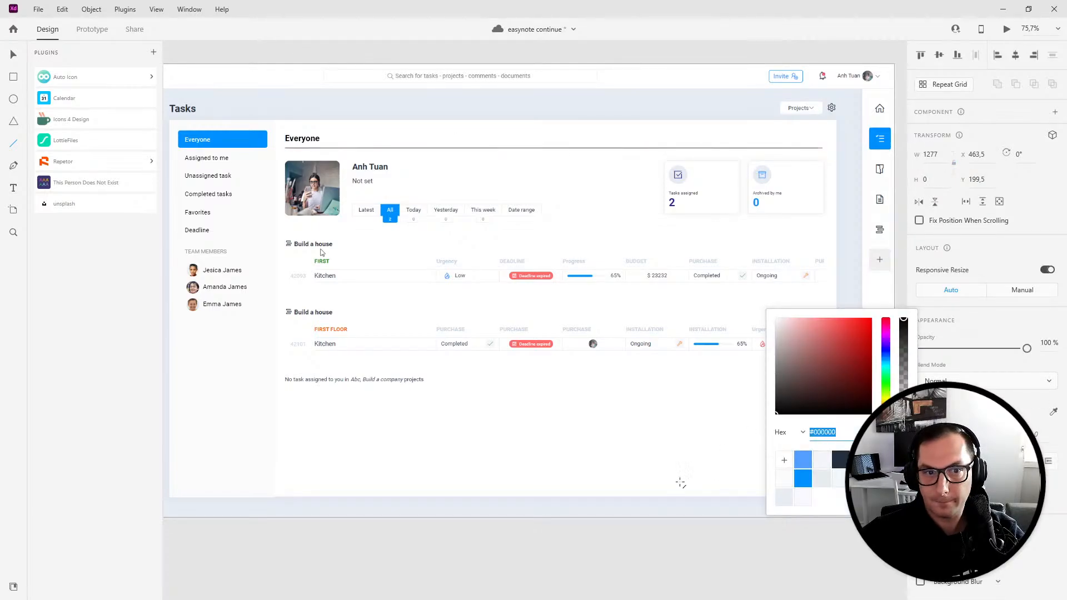
- Draw a rectangle about 1287 × 814 covering the task content below the heading and lock it
click(13, 77)
drag(282, 143, 826, 488)
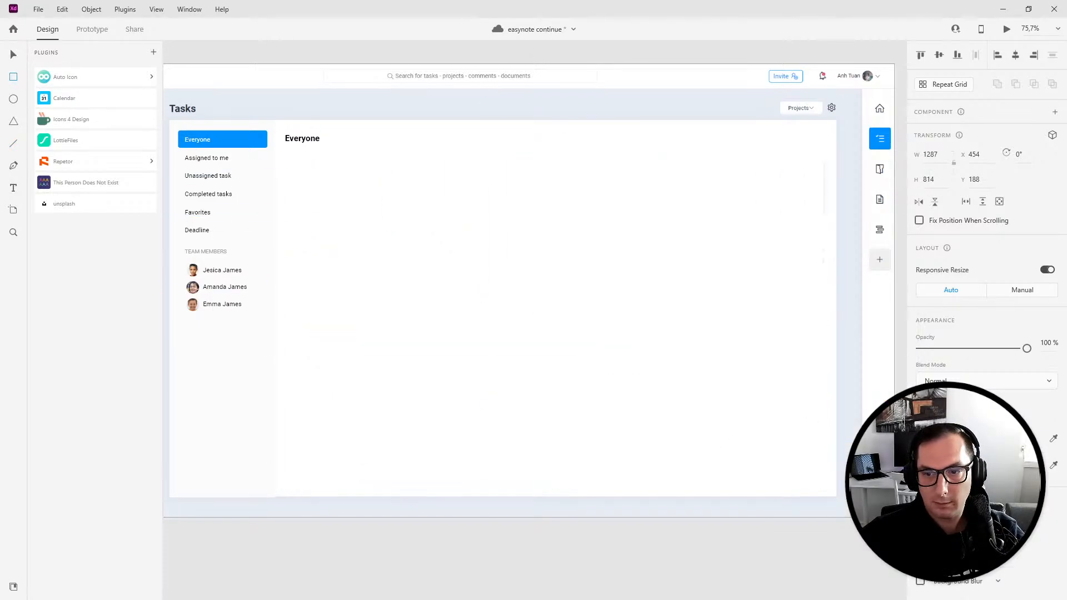
key(v)
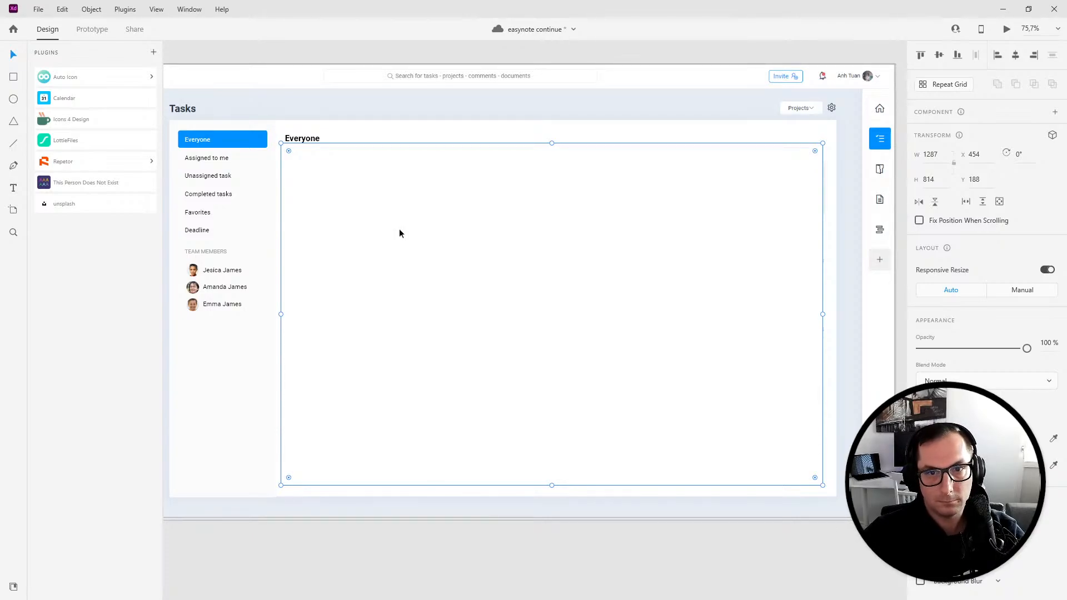
key(ctrl+l)
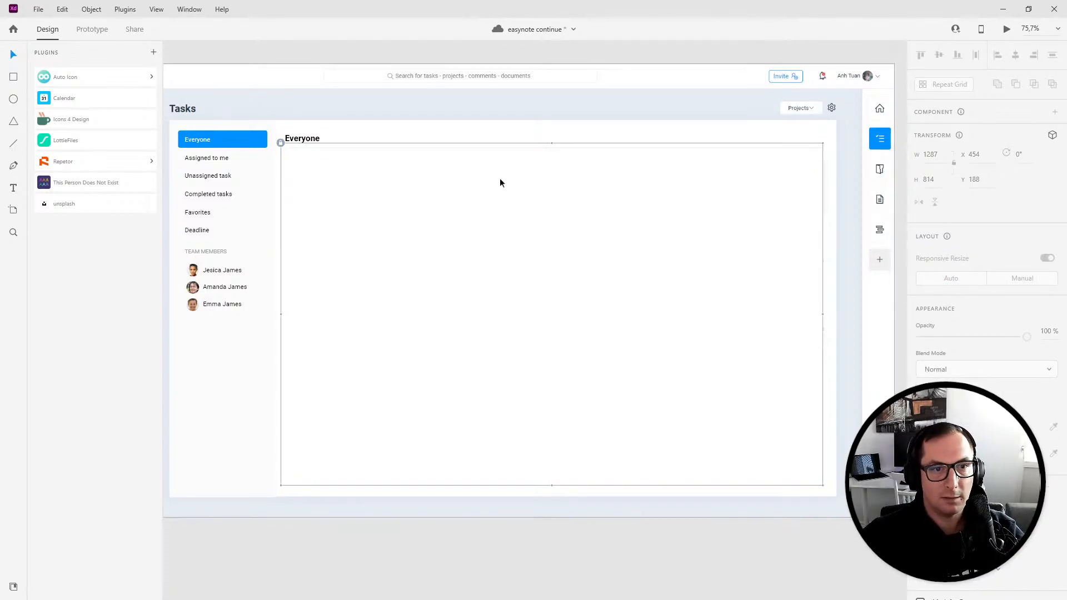
- Preview the updated Everyone view in a maximized preview window
click(1003, 29)
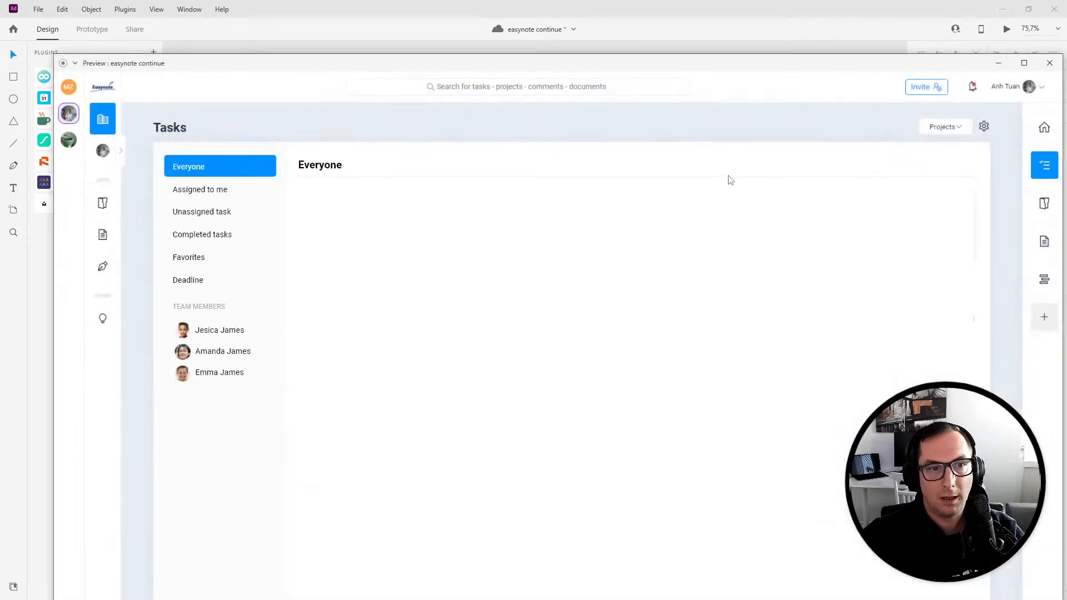
double_click(256, 66)
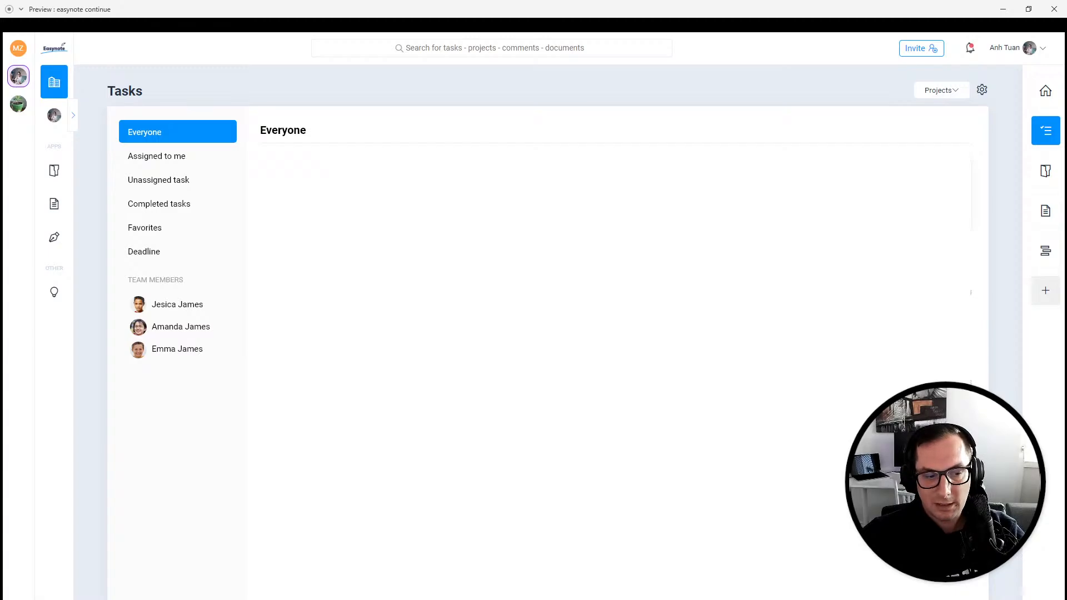
- Switch to the live app and open the Kitchen task in the Build a house project
click(53, 584)
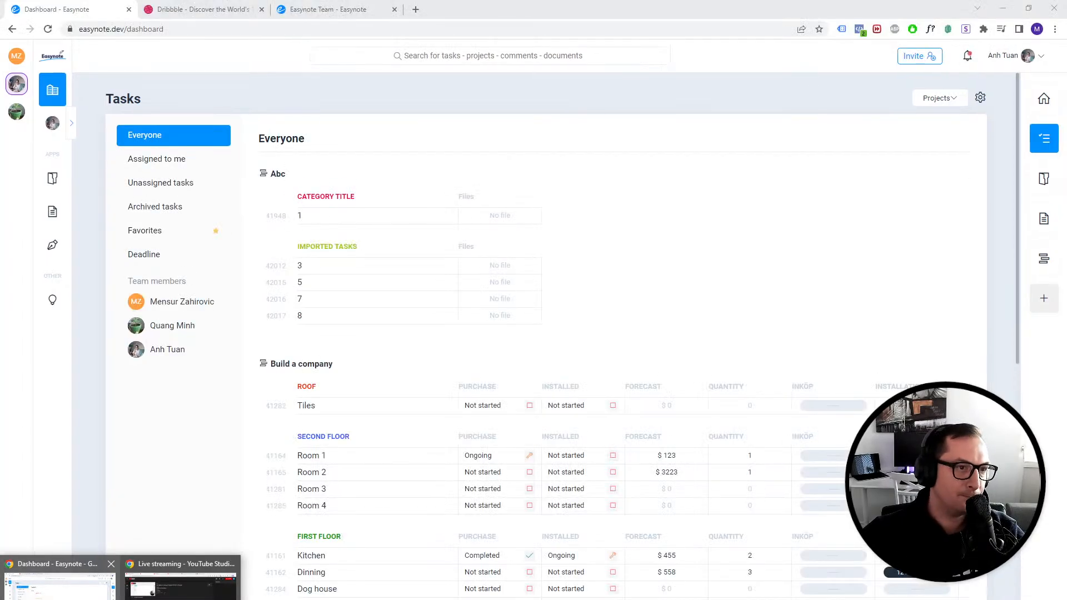
click(53, 125)
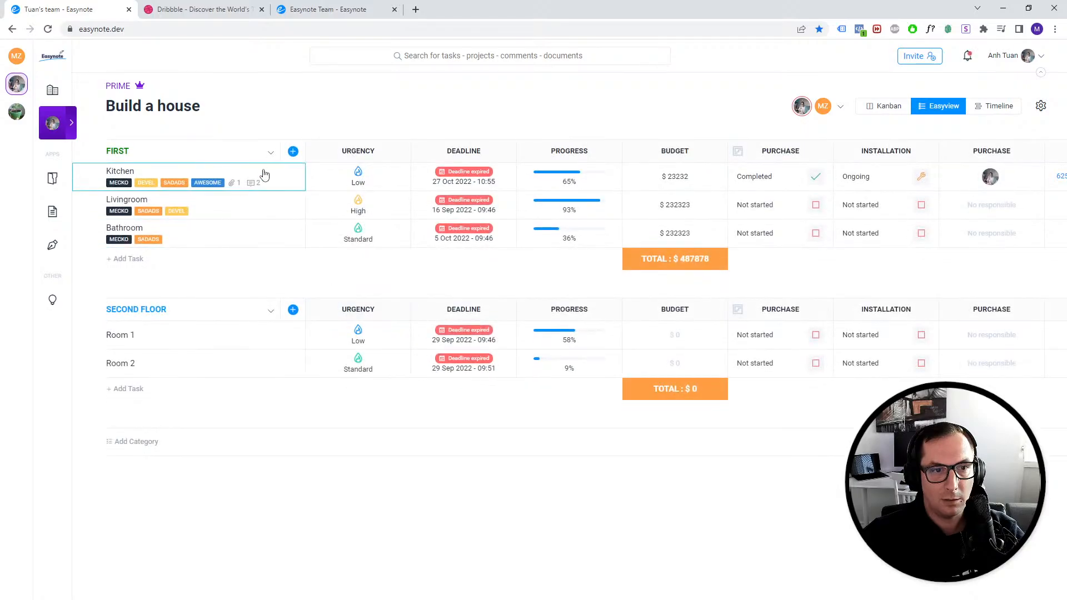
click(228, 175)
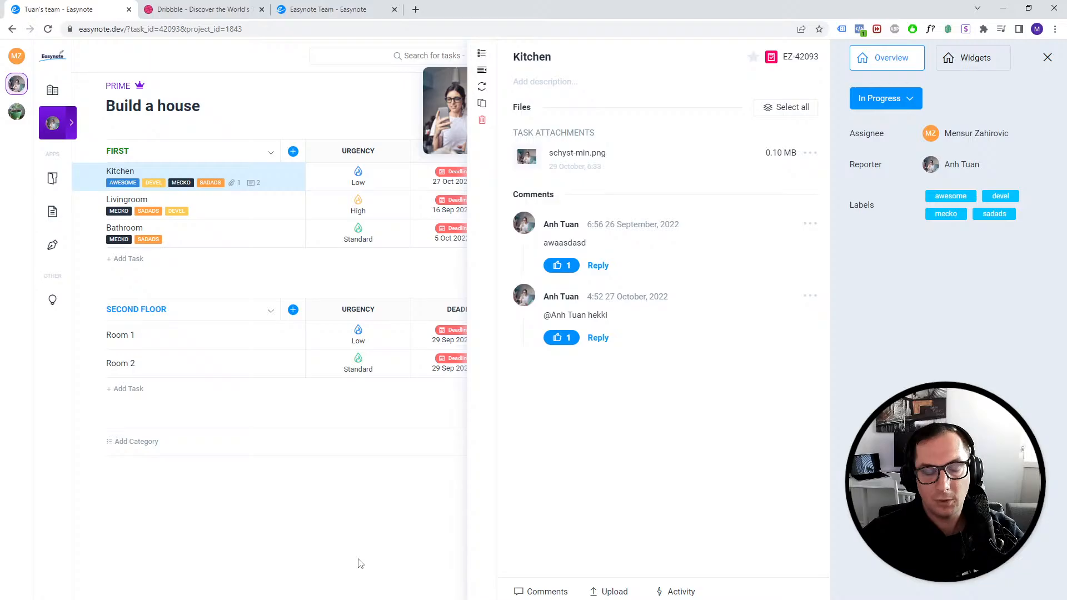
- Close the Kitchen task details panel in the live app
click(261, 599)
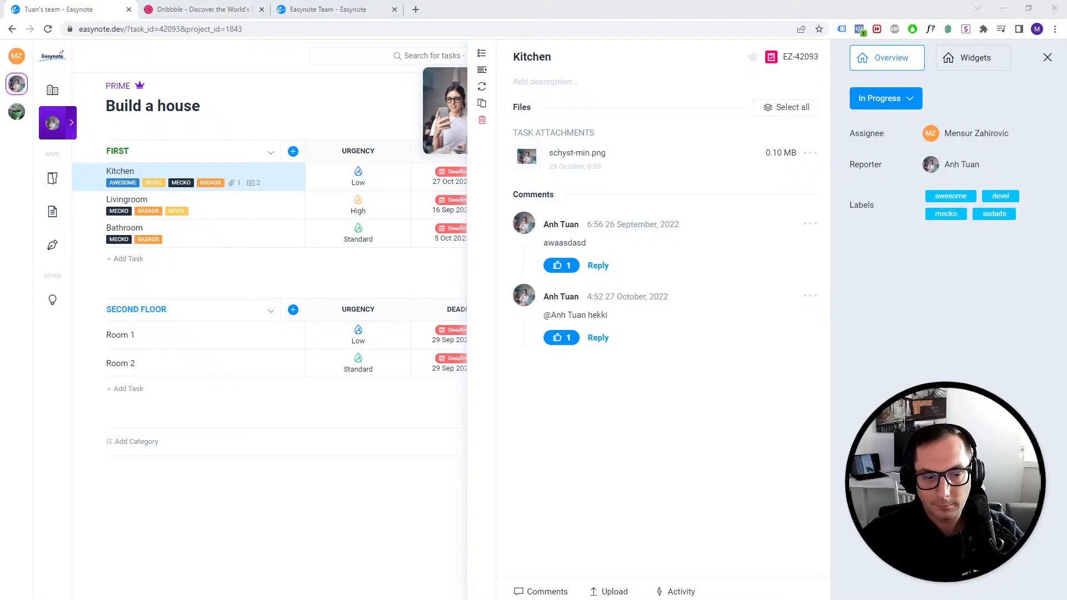
click(354, 592)
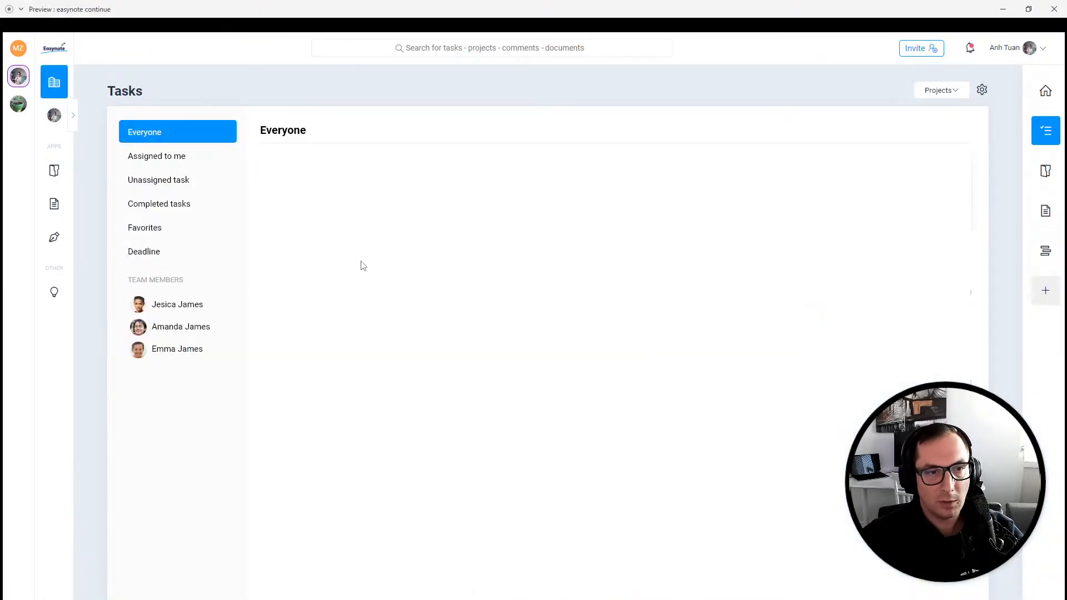
mouse_move(124, 599)
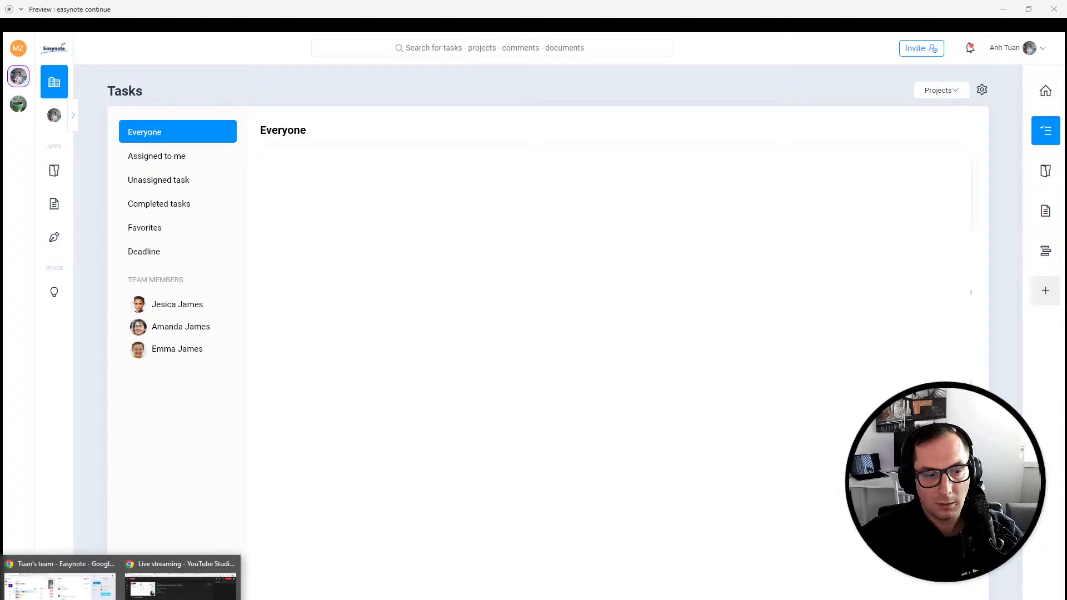
click(66, 592)
click(391, 467)
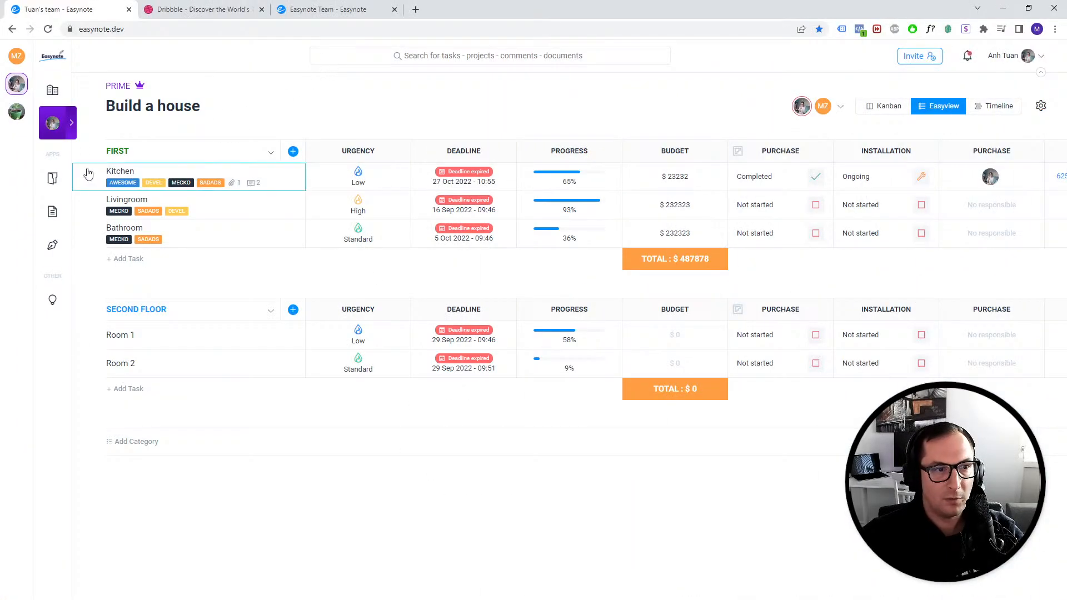
- Return to the live Tasks Everyone view and review its task list
click(52, 90)
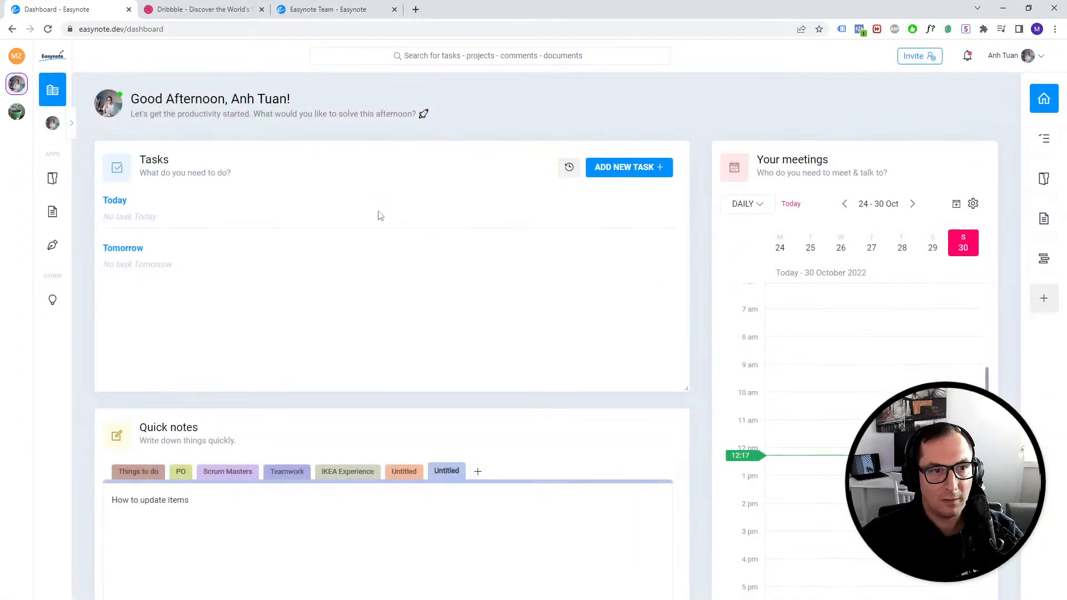
click(1044, 139)
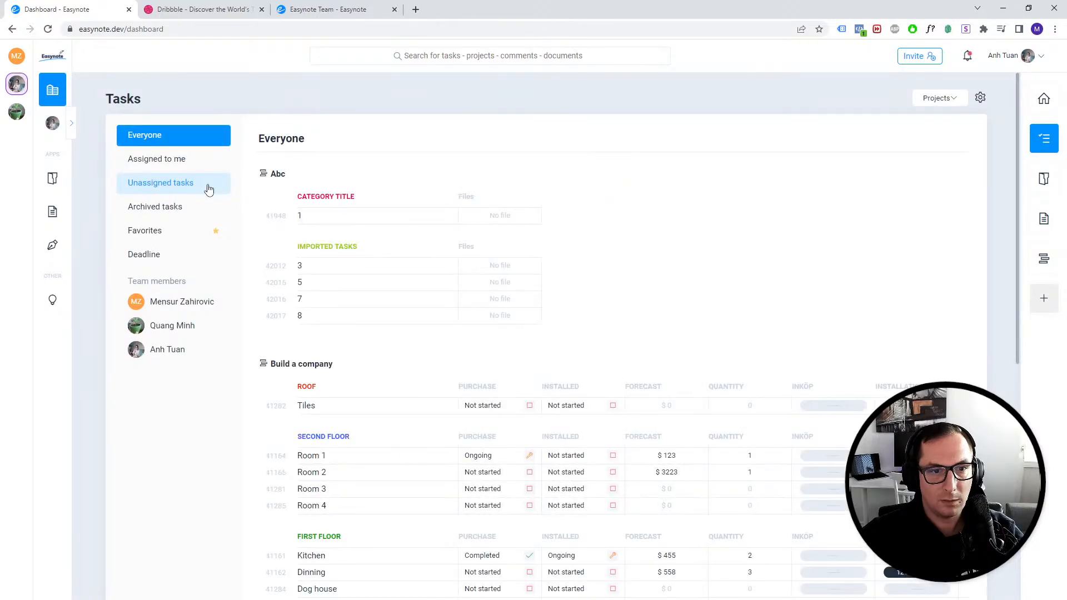
scroll(524, 267, down, 2)
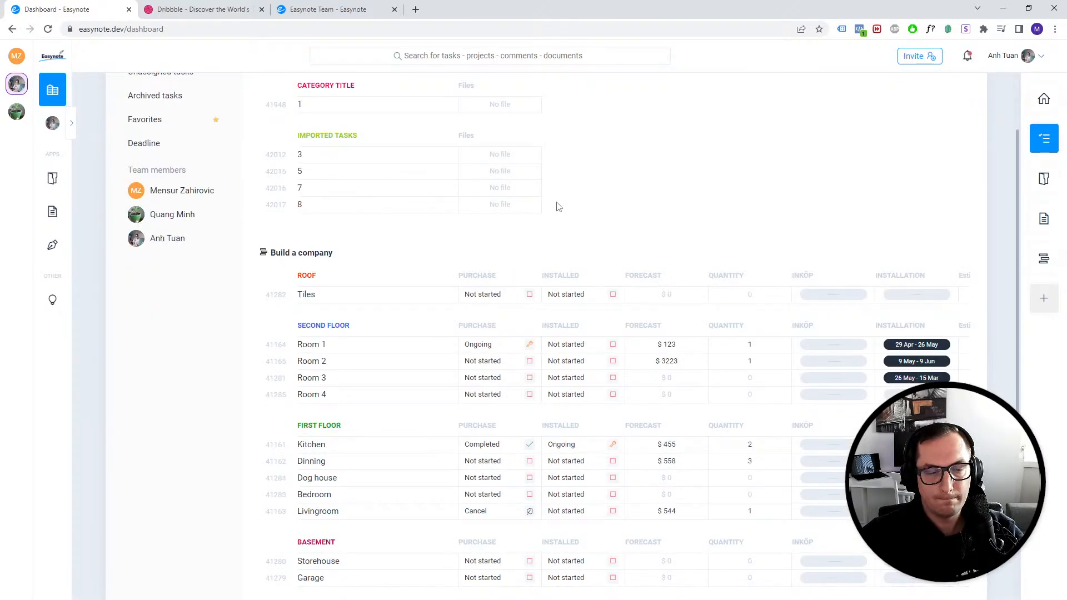
scroll(559, 207, up, 1)
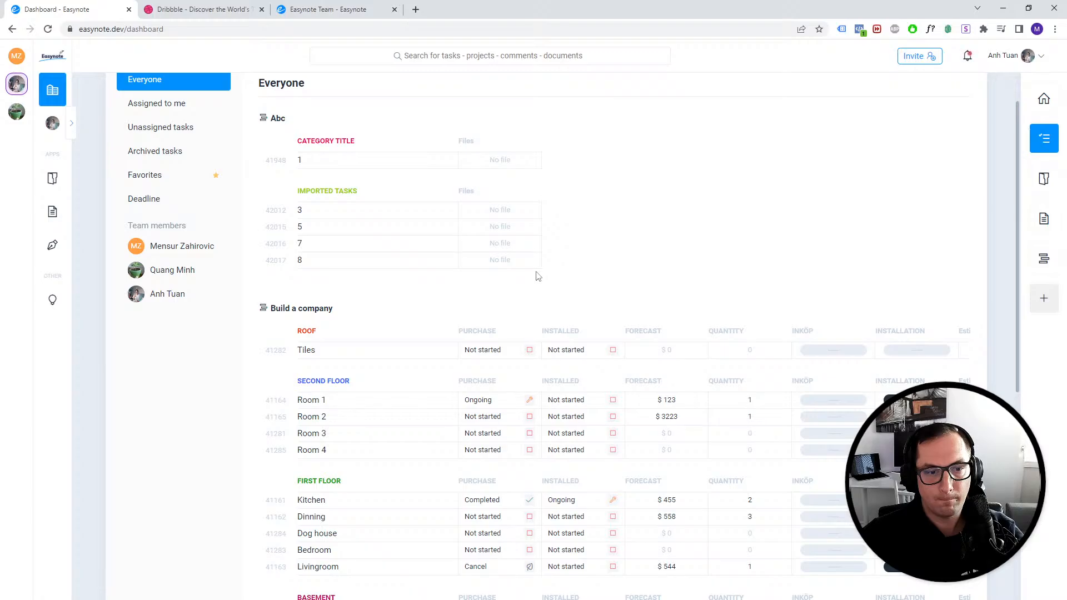
scroll(611, 276, up, 1)
scroll(627, 277, down, 1)
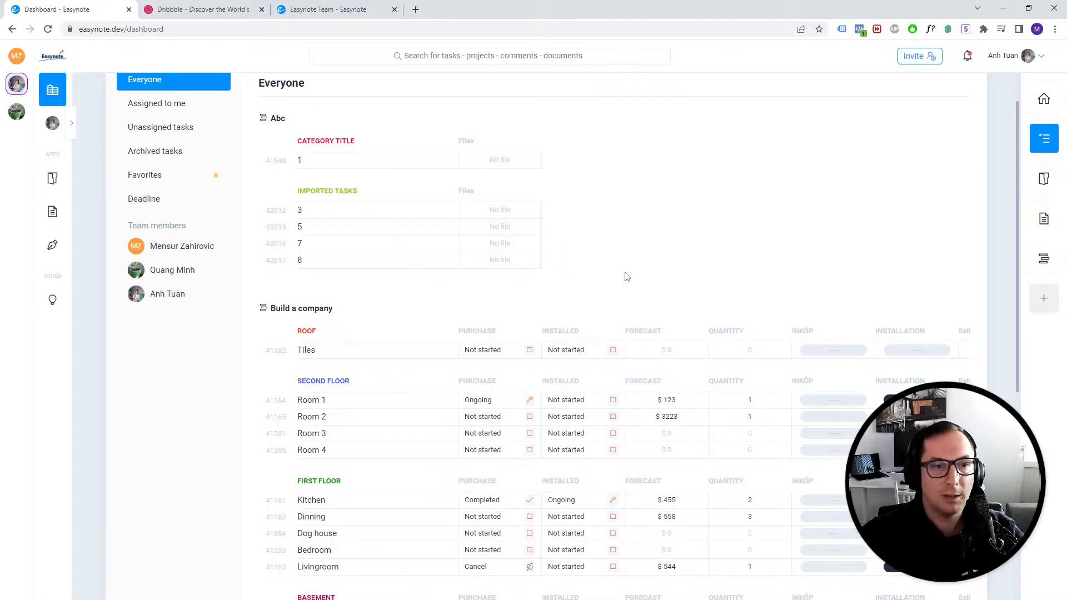
scroll(599, 229, up, 1)
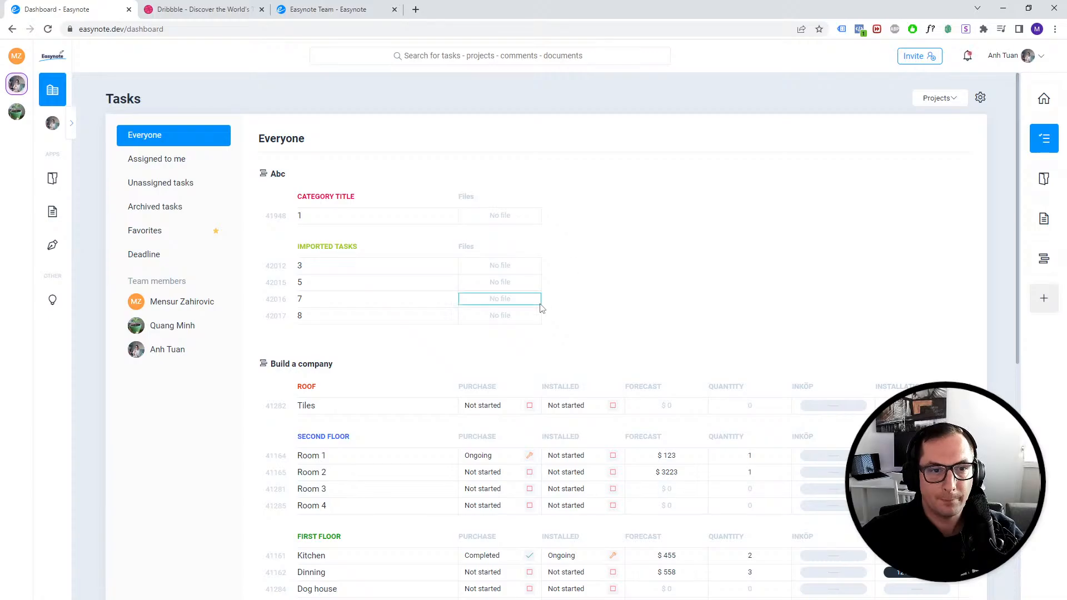
click(259, 599)
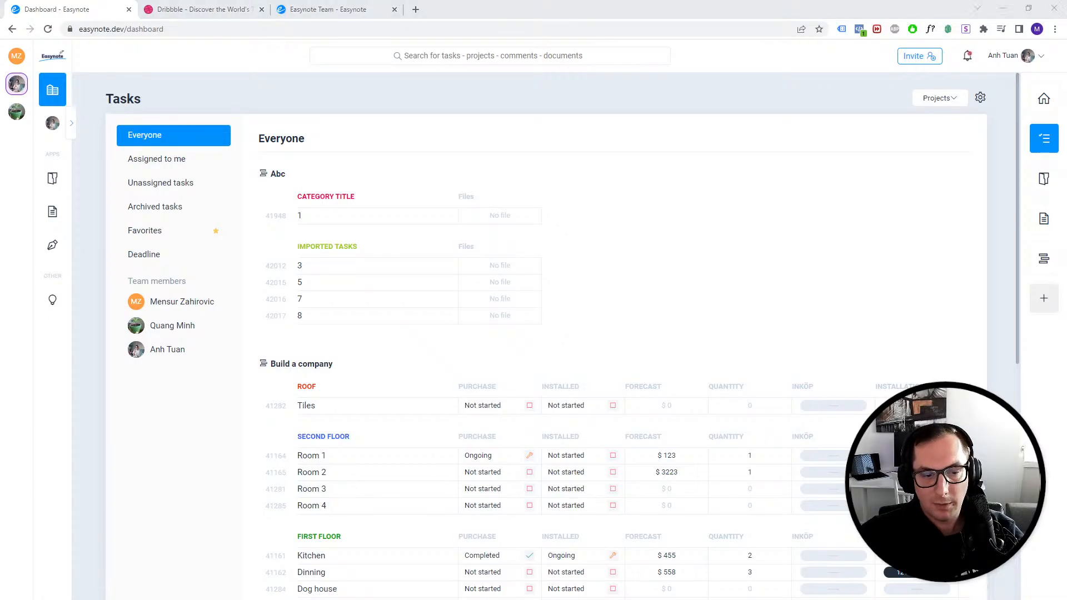
- Return to the prototype and draw a circle in the Everyone content area, sizing it to 60 × 60 px
click(199, 578)
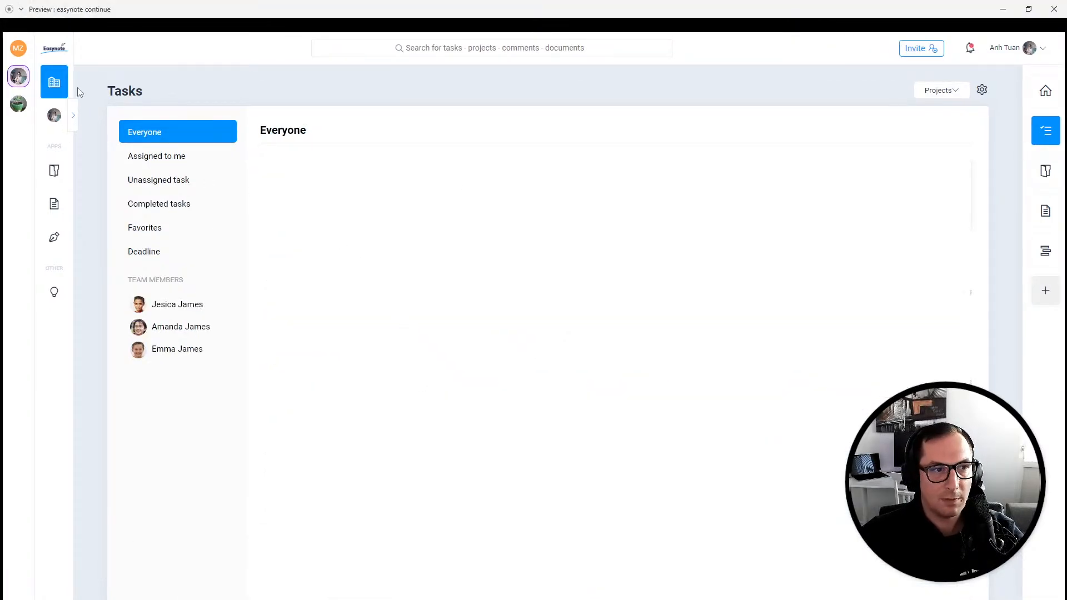
click(259, 599)
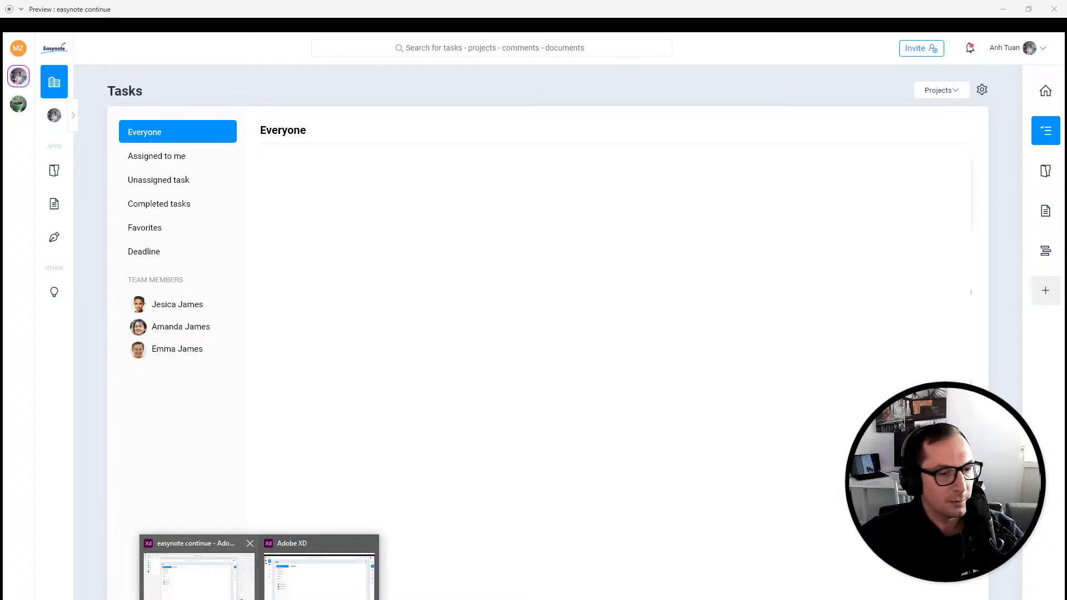
click(199, 576)
click(15, 98)
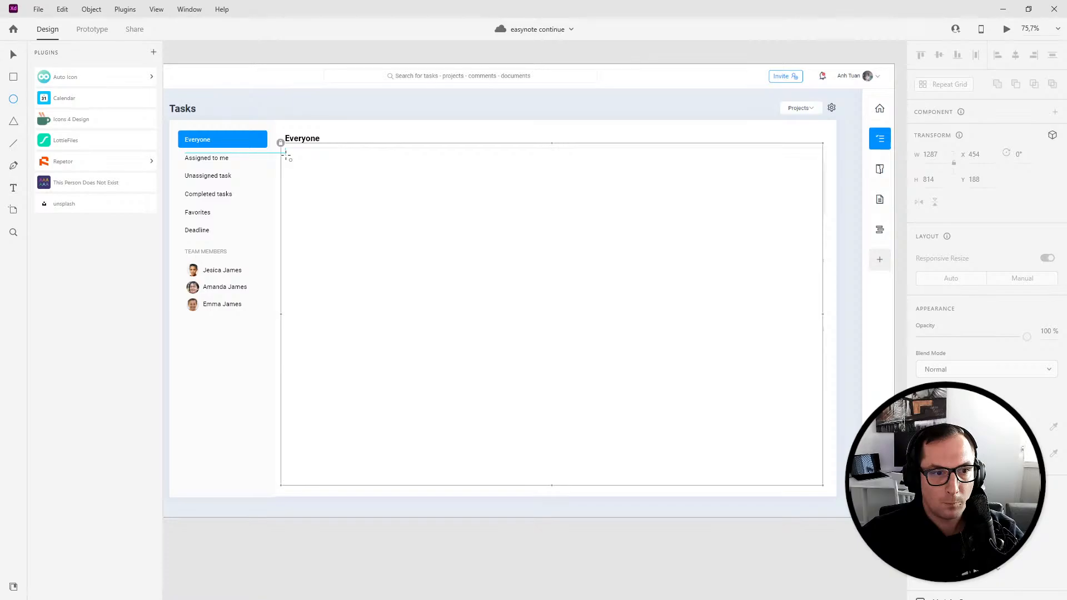
drag(287, 158, 303, 172)
key(v)
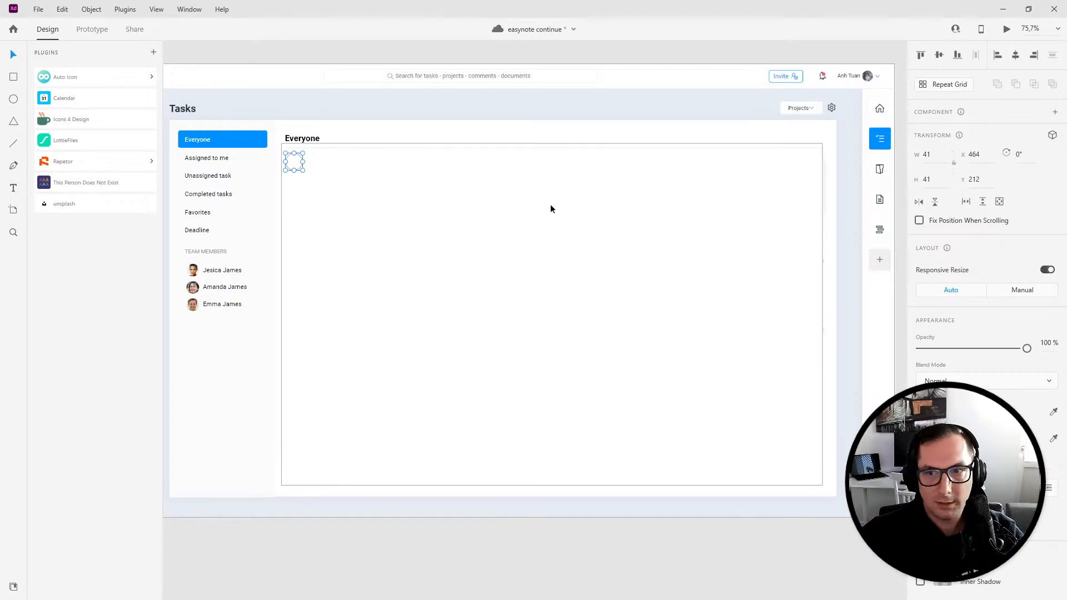
click(926, 155)
text(60)
key(Return)
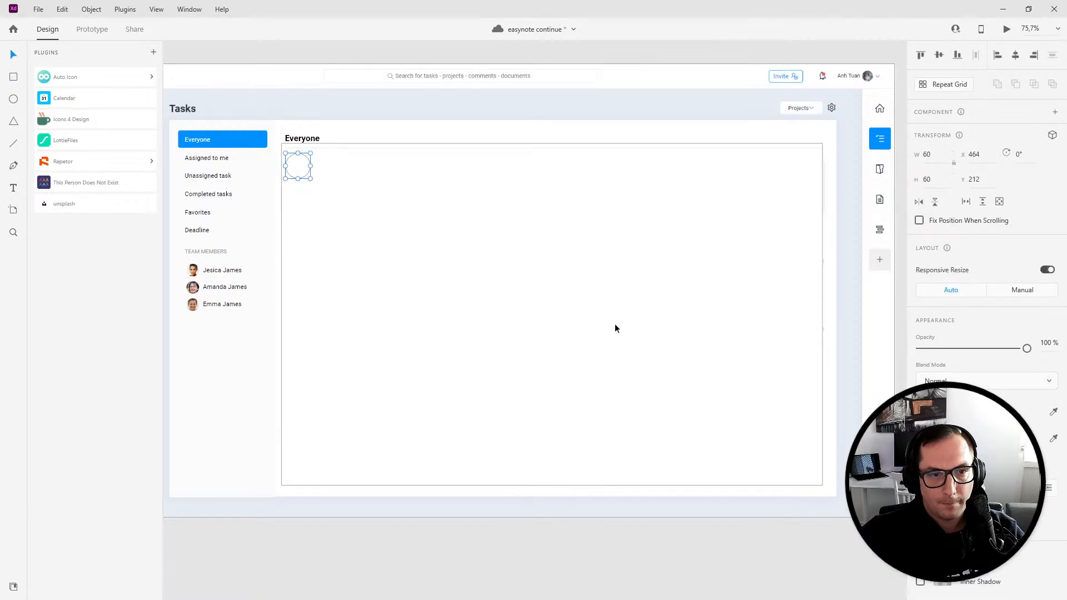
- Turn the circle into a repeat grid stretched into a horizontal row of 15 circles
drag(298, 176, 815, 165)
click(940, 85)
click(769, 326)
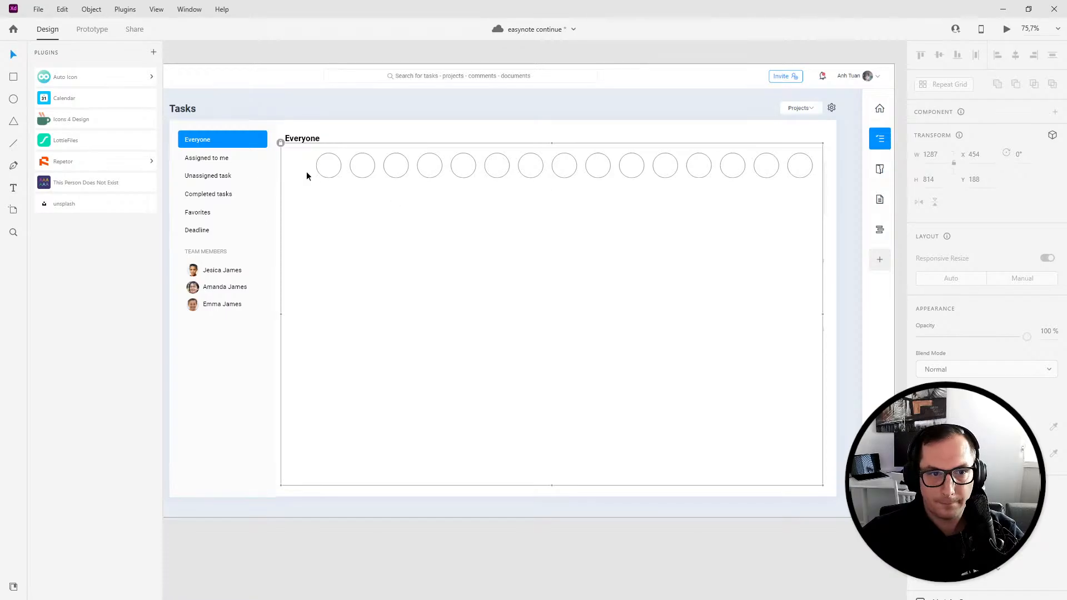
- Fill the circles with generated face photos using the This Person Does Not Exist plugin
click(327, 174)
click(945, 85)
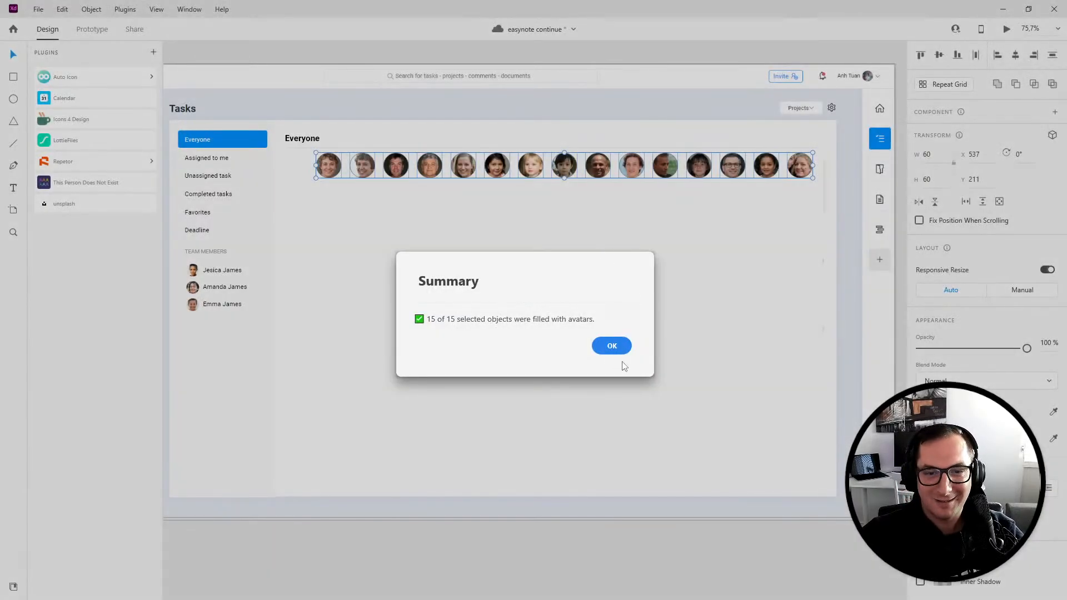
click(612, 345)
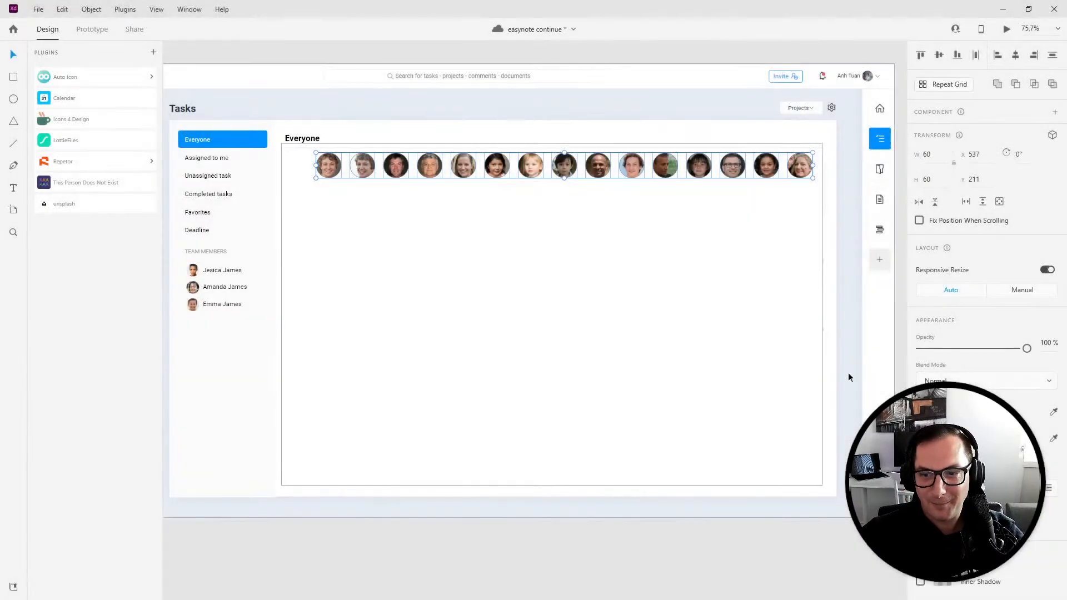
- Move the avatar row left so it aligns with the Everyone heading
drag(305, 151, 814, 188)
drag(340, 167, 298, 173)
click(336, 248)
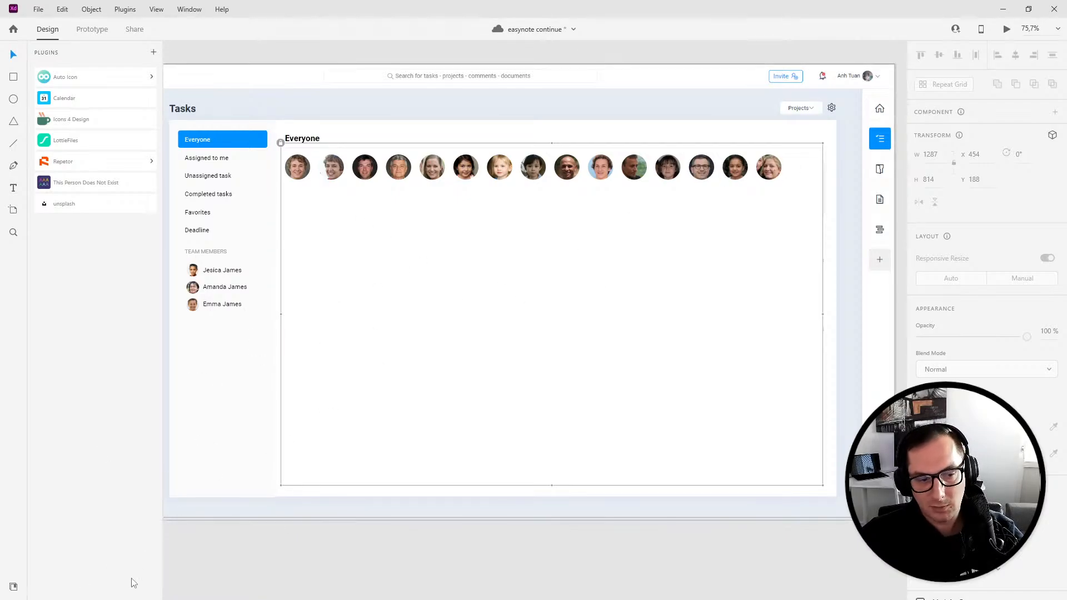
- Review the Build a company project section in the live app's Everyone view
mouse_move(106, 599)
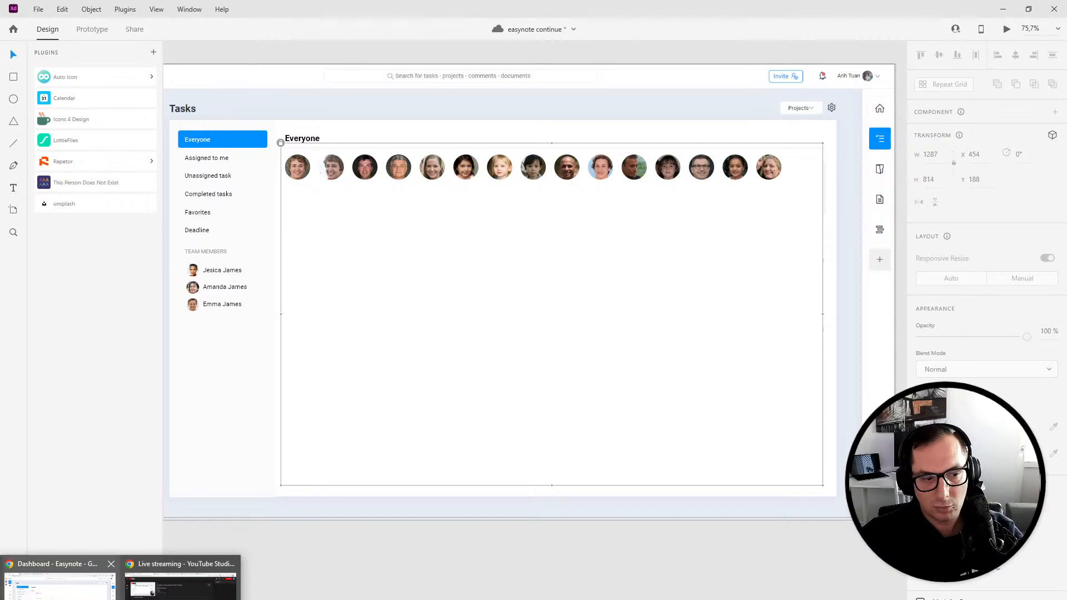
click(94, 567)
scroll(407, 459, down, 2)
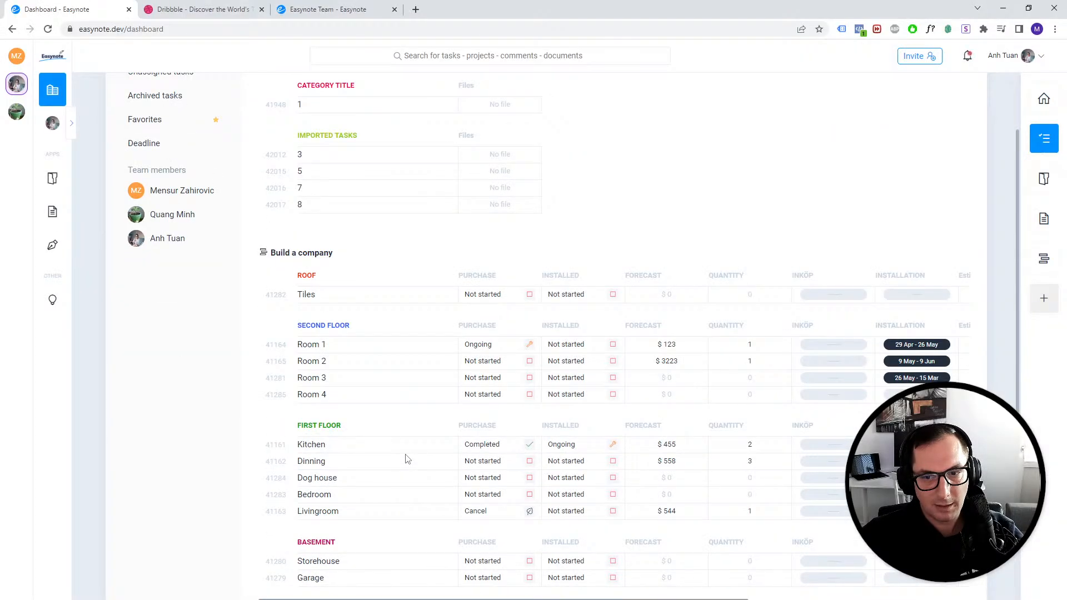
scroll(408, 460, up, 1)
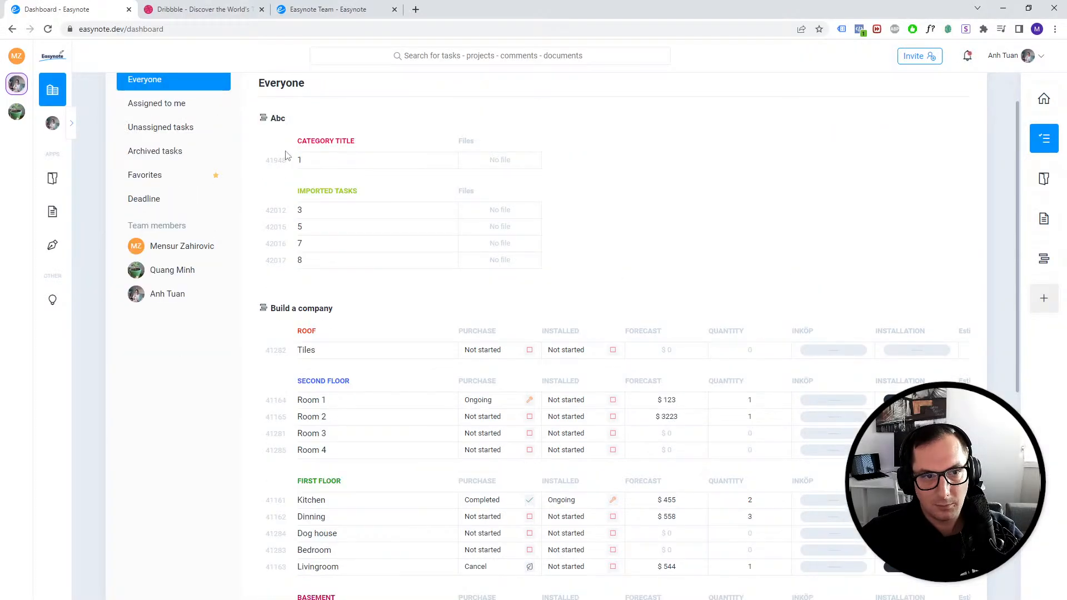
click(259, 599)
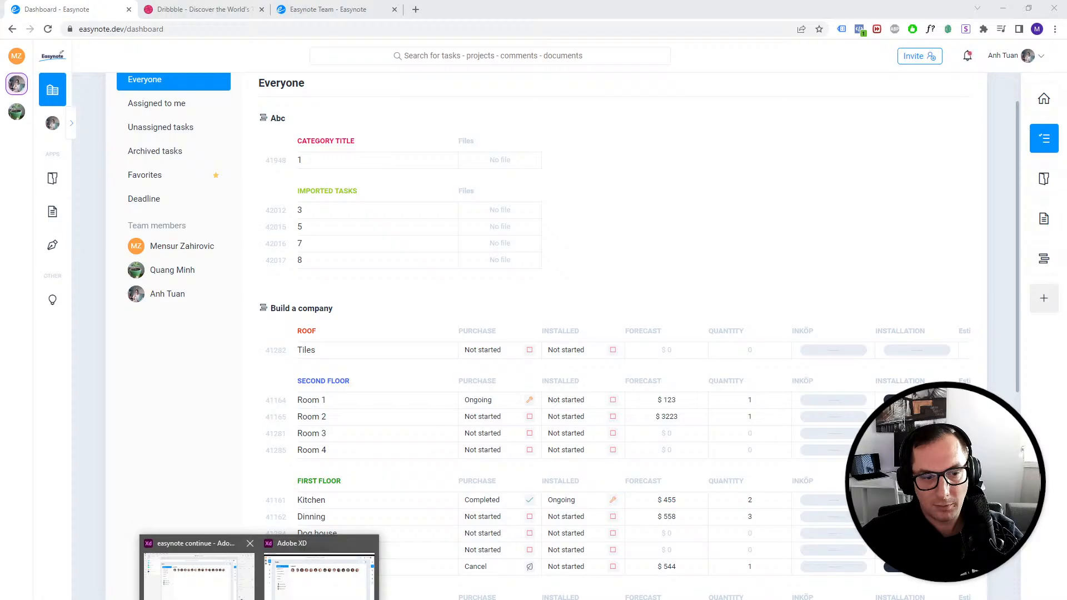
click(198, 576)
- Add a 'Build a company' text heading below the avatar row and compare its style with the Everyone heading
click(13, 188)
click(349, 251)
text(Build a company)
click(13, 54)
drag(369, 250, 305, 209)
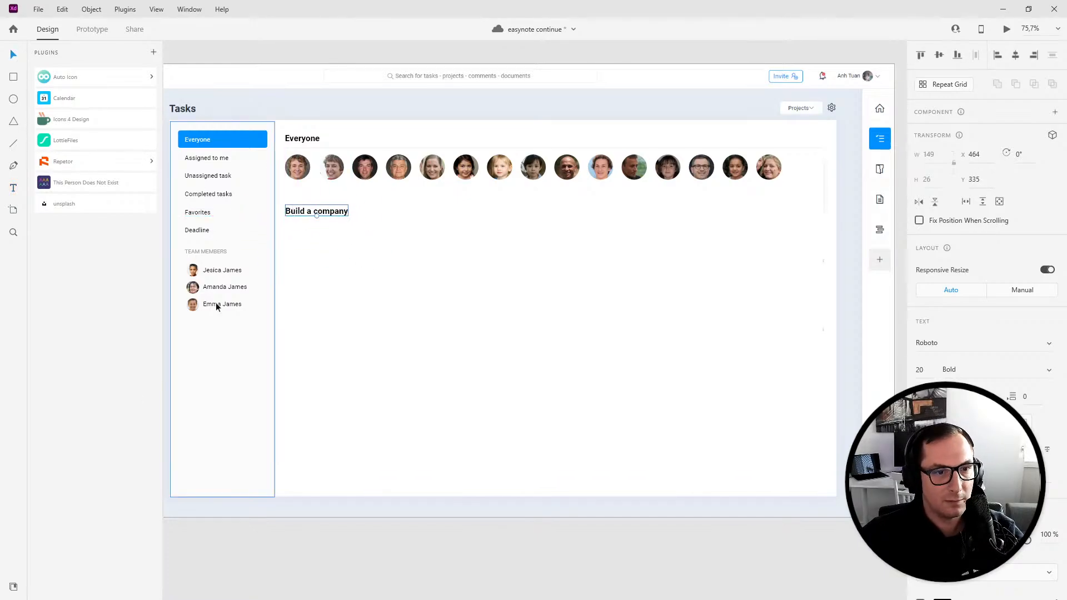
click(309, 140)
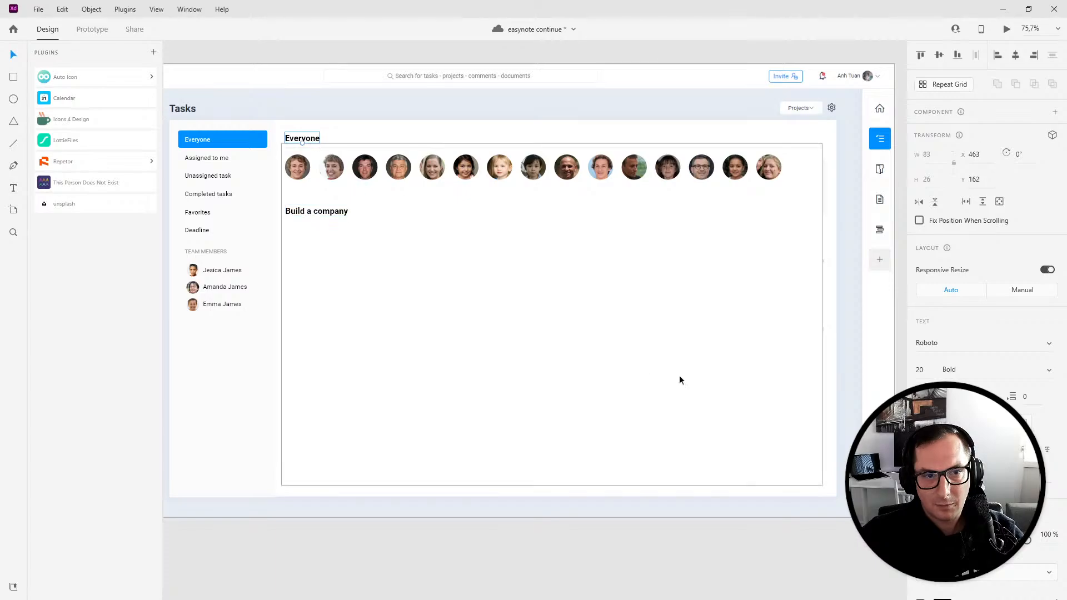
click(324, 217)
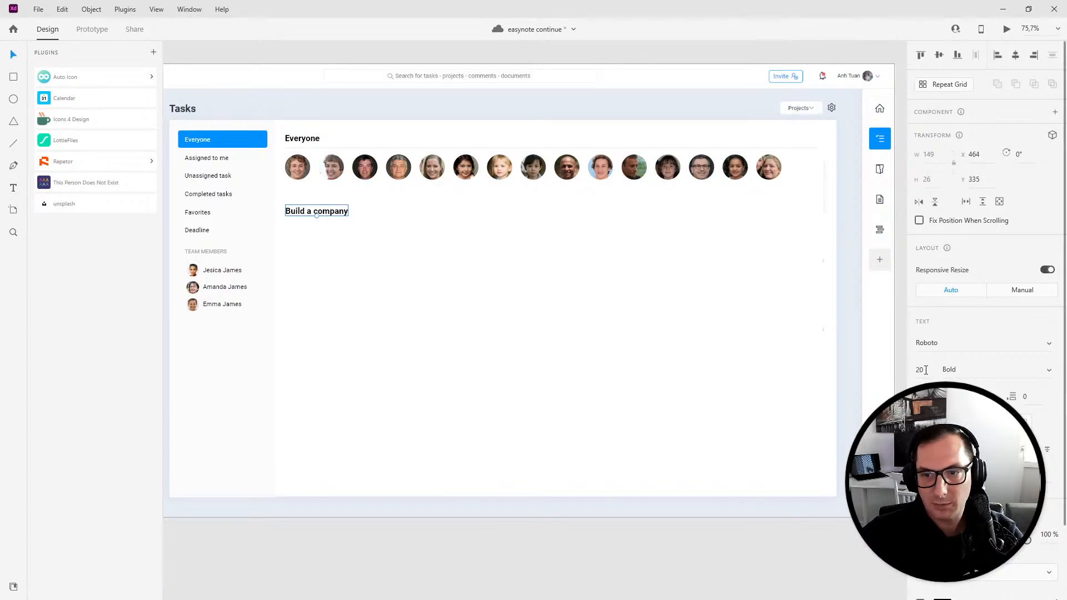
click(716, 358)
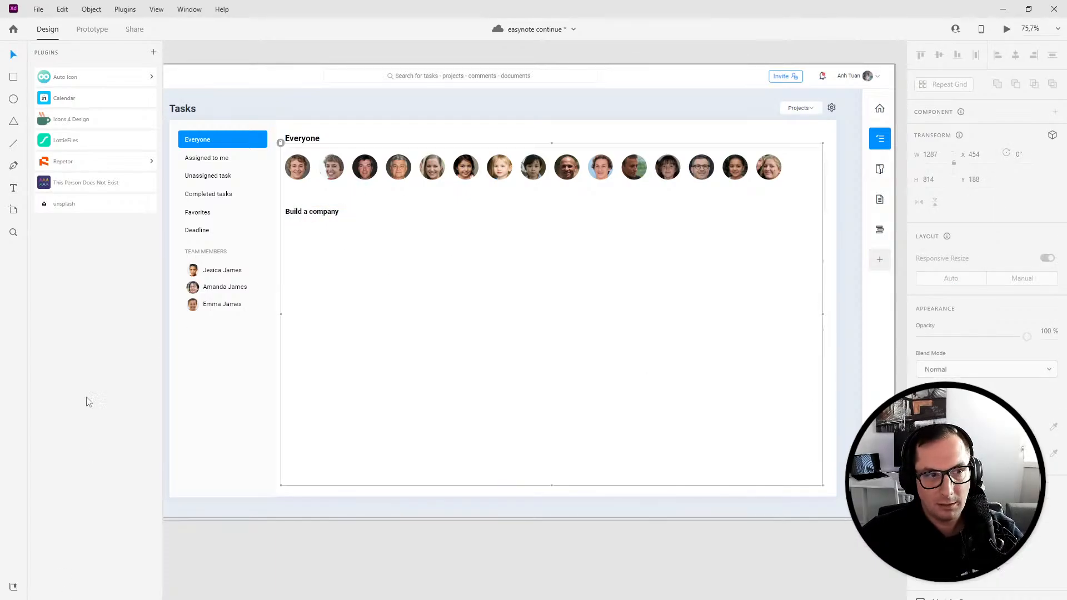
- Search the Auto Icon plugin for free 'project' icons and place one beside the Build a company heading
click(83, 78)
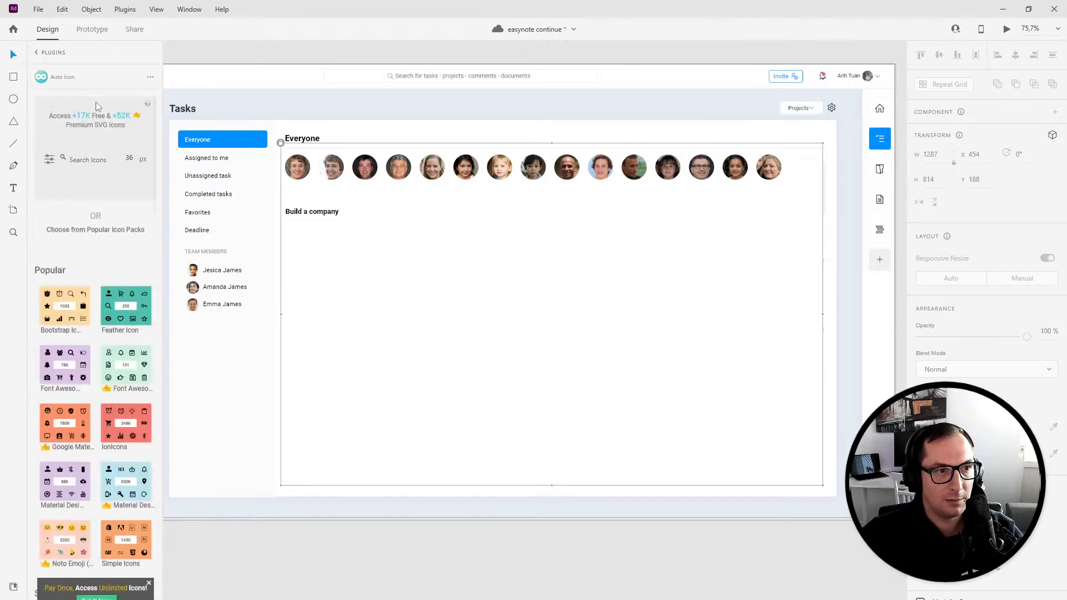
click(93, 158)
text(project)
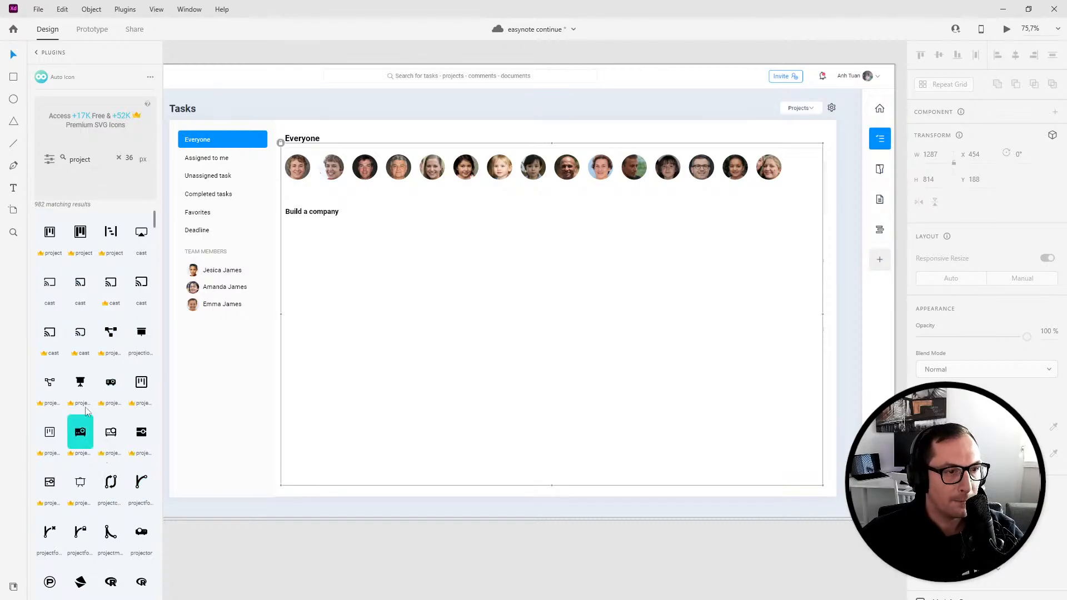
click(50, 160)
click(58, 185)
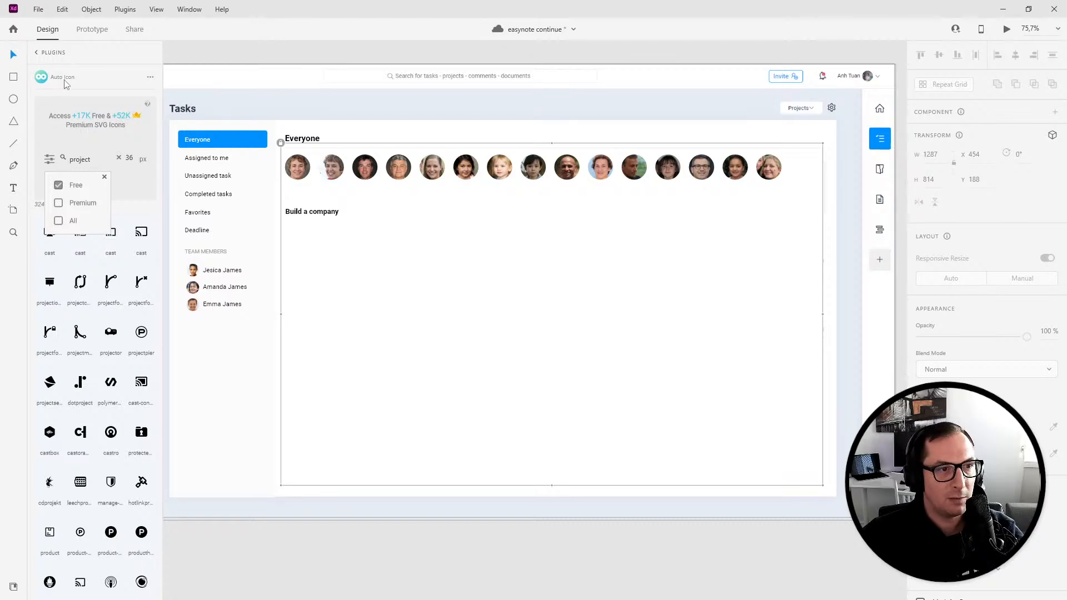
click(292, 594)
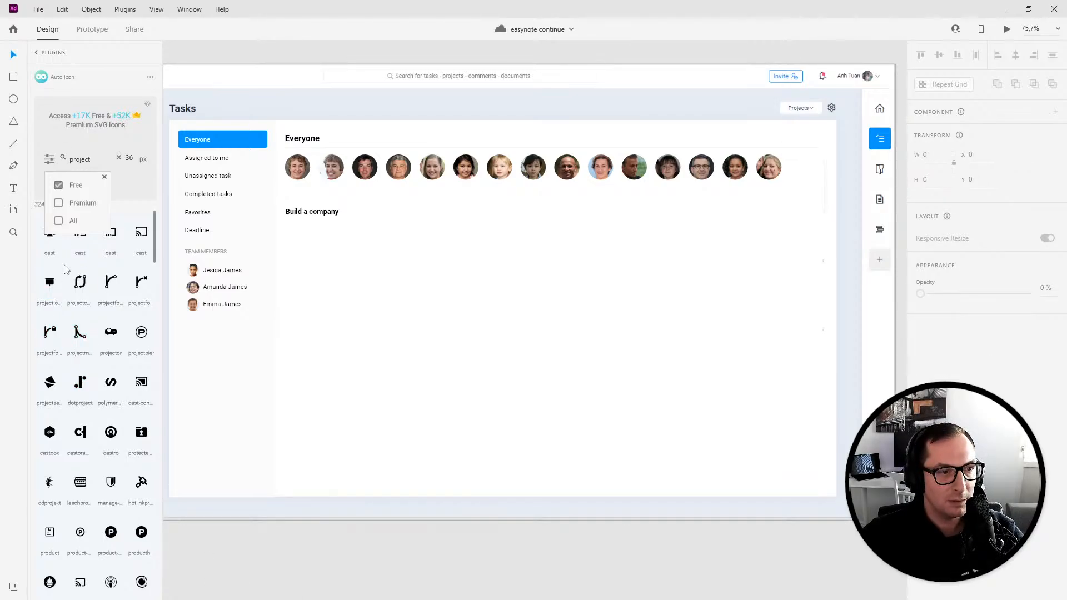
click(103, 177)
scroll(111, 355, down, 3)
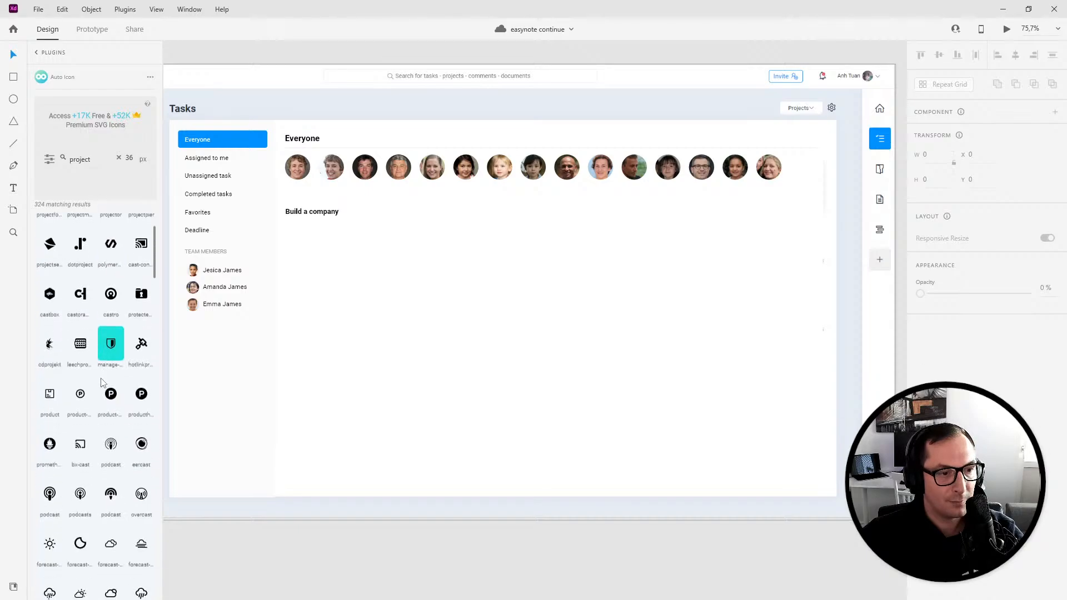
drag(49, 393, 301, 207)
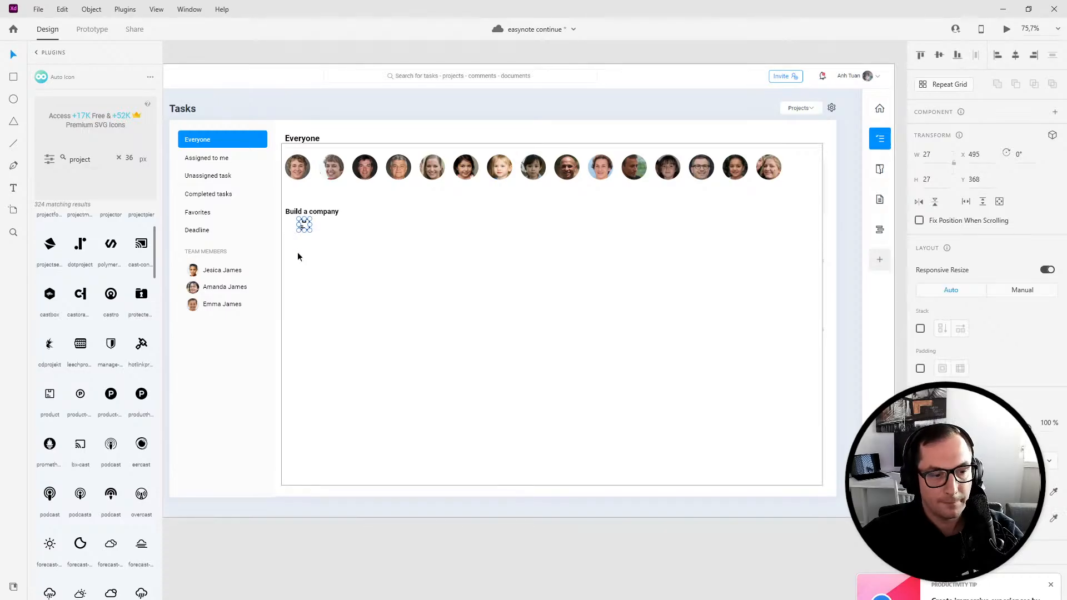
- Position the project icon immediately left of the Build a company heading text
scroll(298, 253, up, 4)
drag(326, 215, 257, 151)
scroll(301, 198, up, 3)
click(286, 215)
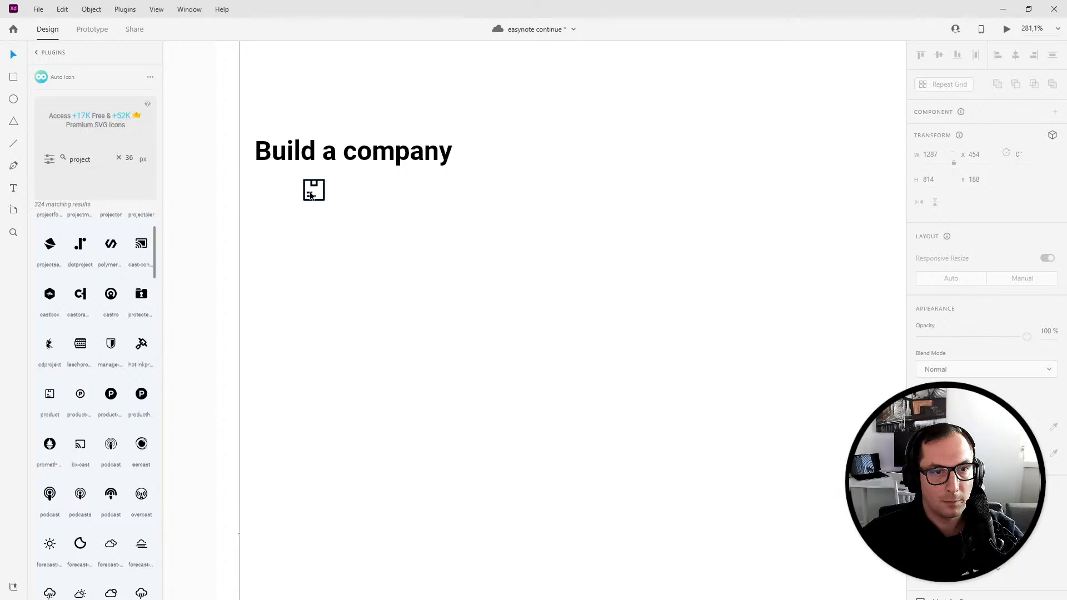
drag(311, 195, 259, 152)
drag(332, 159, 363, 157)
click(368, 212)
scroll(727, 151, down, 3)
drag(595, 263, 460, 333)
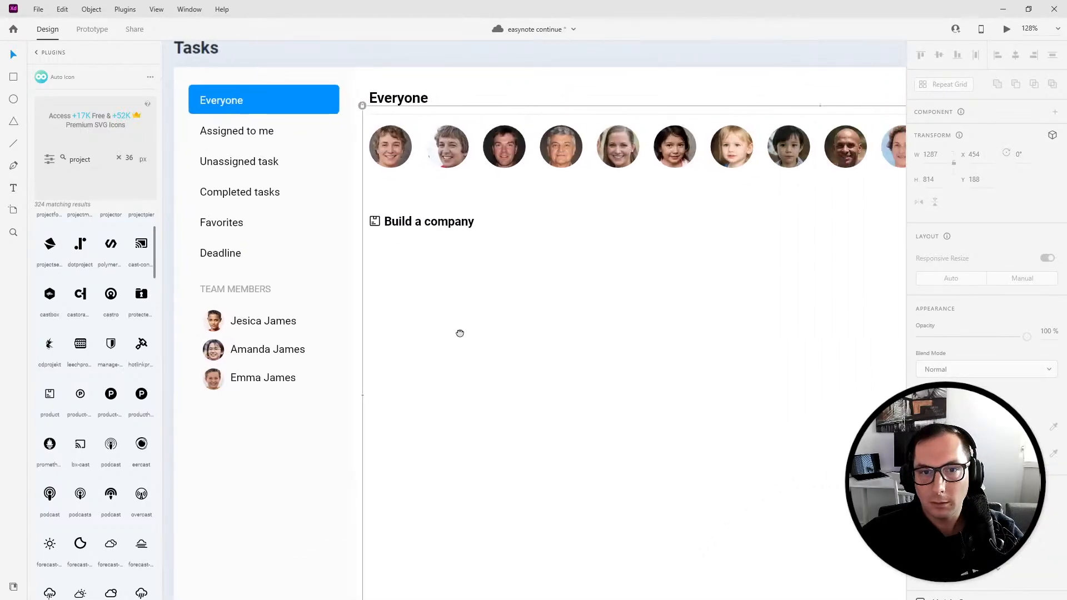
- Draw a horizontal divider line about 1080 px long after the Build a company heading and give it a light swatch colour
scroll(460, 334, down, 5)
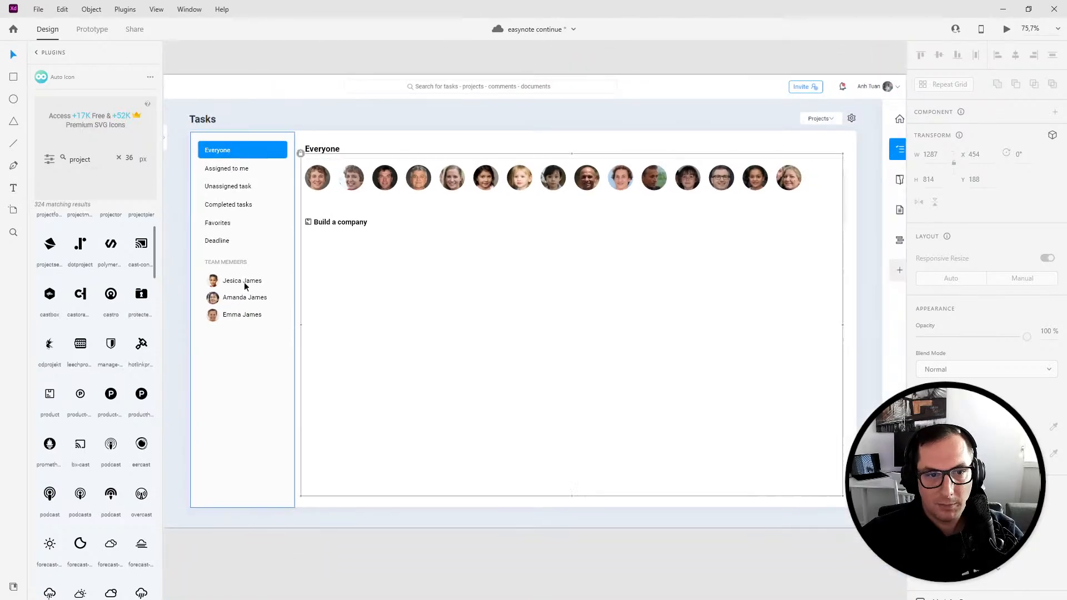
click(15, 141)
mouse_move(373, 223)
mouse_down()
mouse_move(818, 222)
mouse_move(827, 237)
mouse_up()
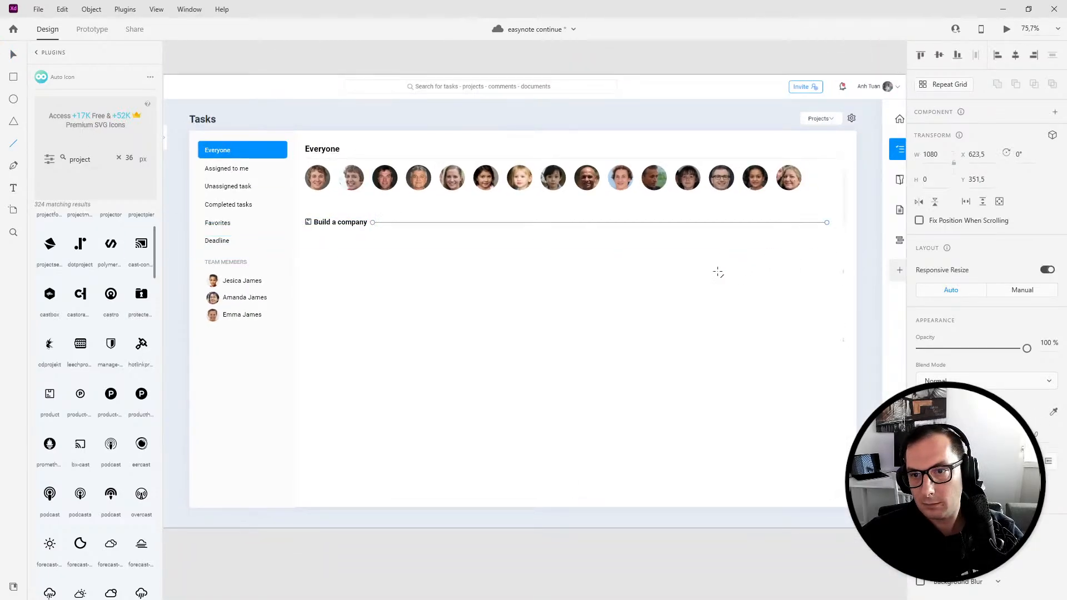
click(935, 412)
click(823, 479)
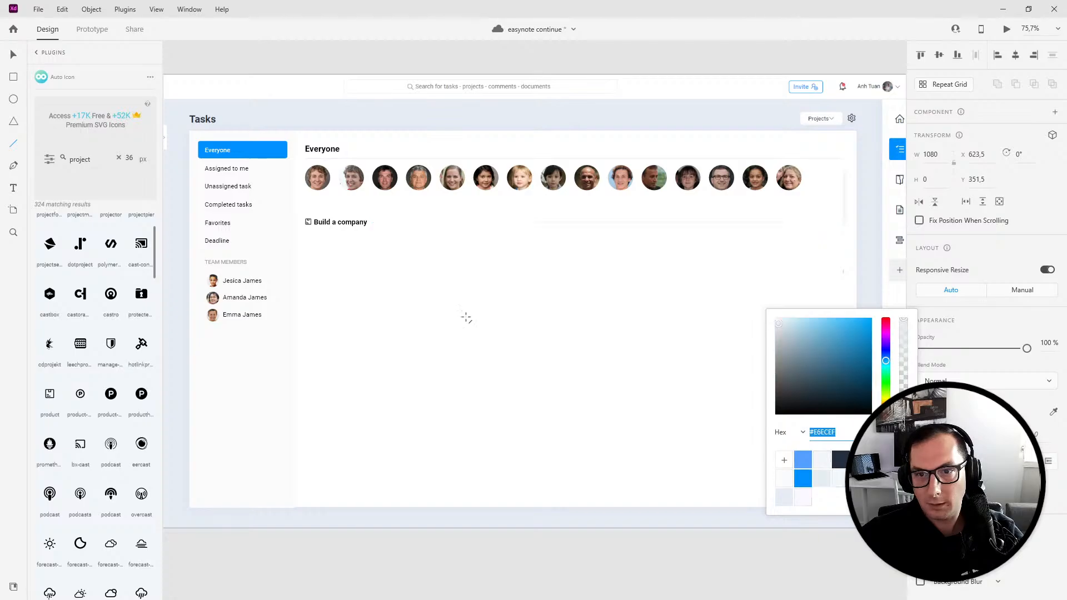
click(15, 54)
- Extend the divider line's right end toward the edge of the content panel
scroll(550, 291, up, 5)
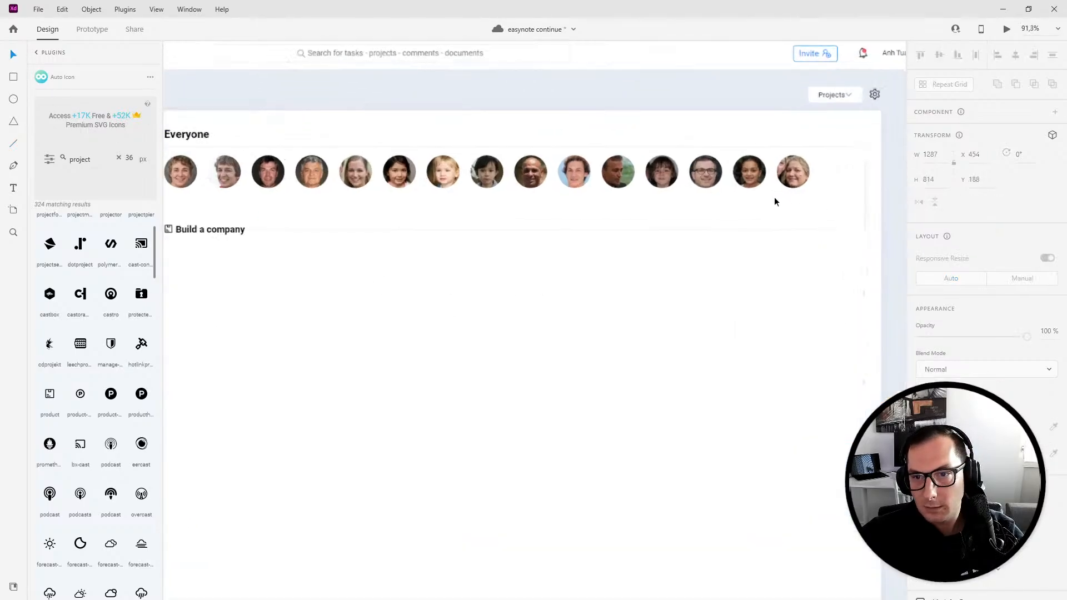
click(496, 268)
drag(503, 269, 516, 271)
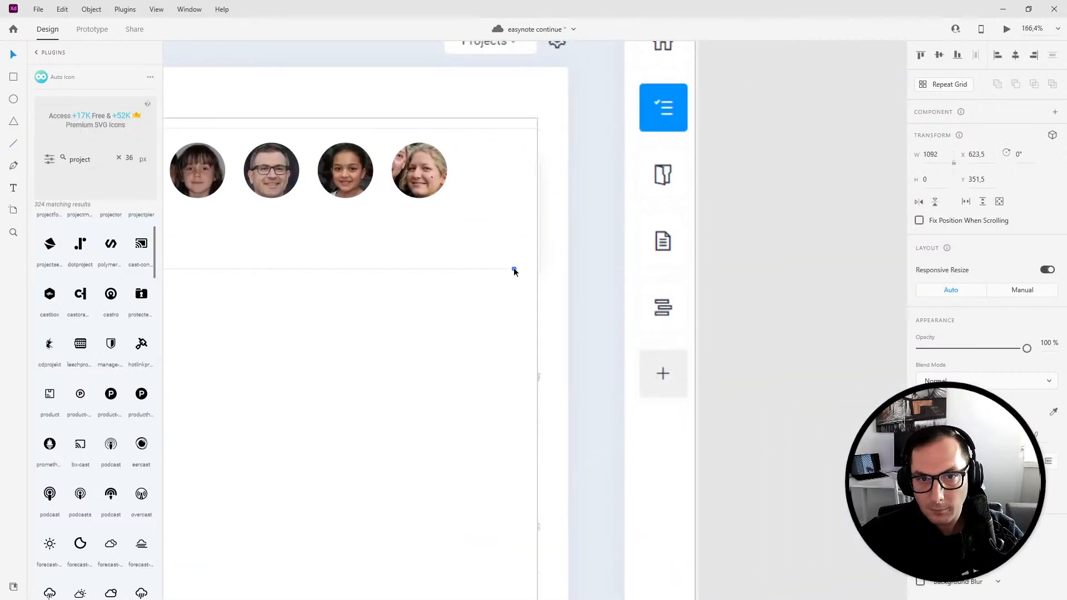
click(539, 245)
click(516, 245)
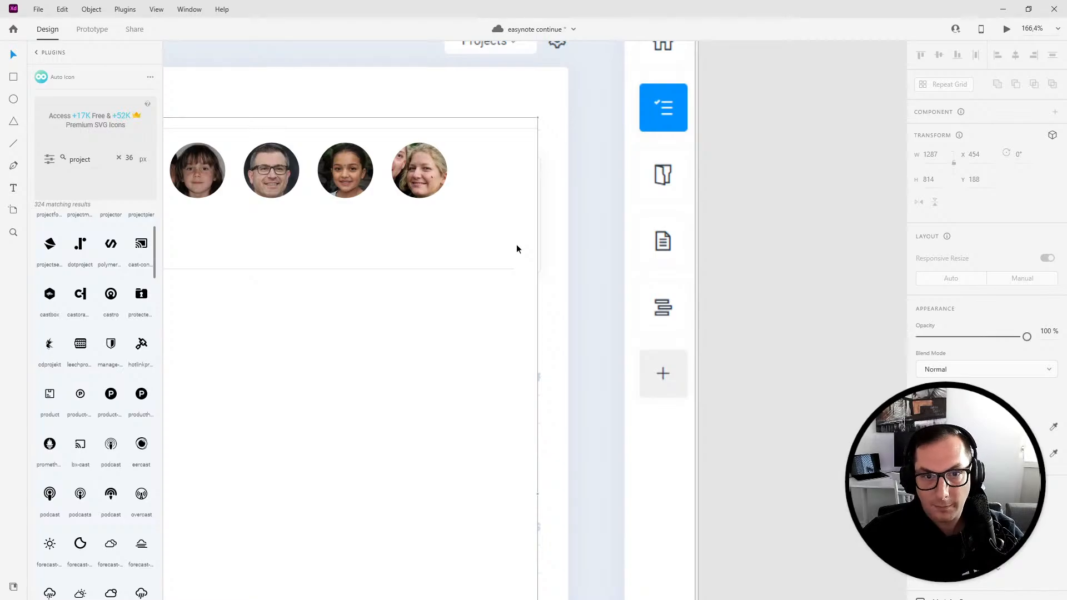
click(517, 246)
- Widen the content area container to about 1307 px and reselect the divider line
drag(538, 494, 556, 494)
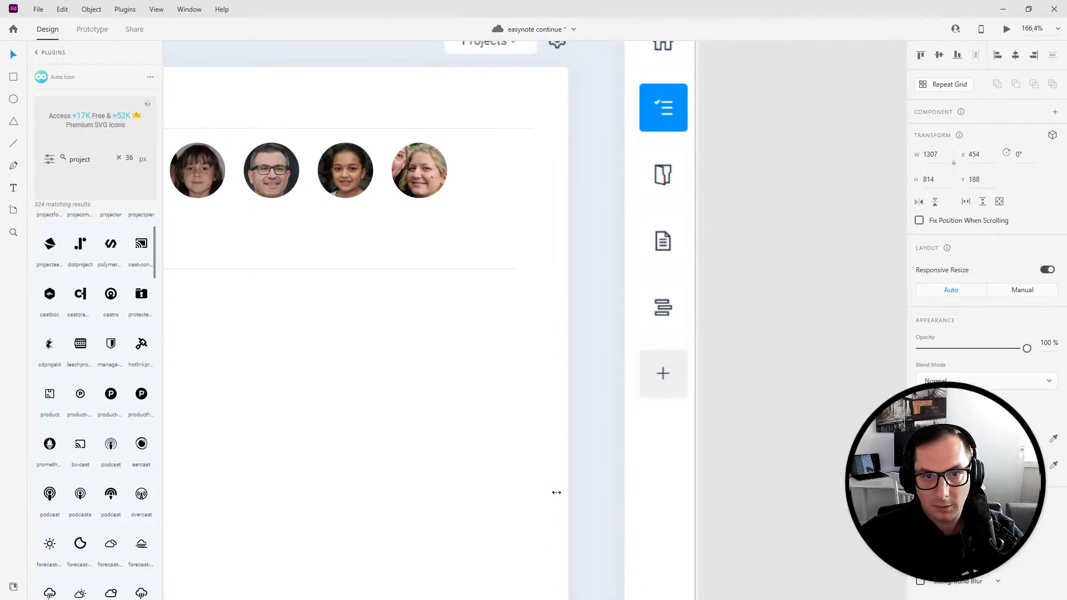
scroll(396, 363, down, 5)
drag(396, 363, 569, 327)
click(551, 294)
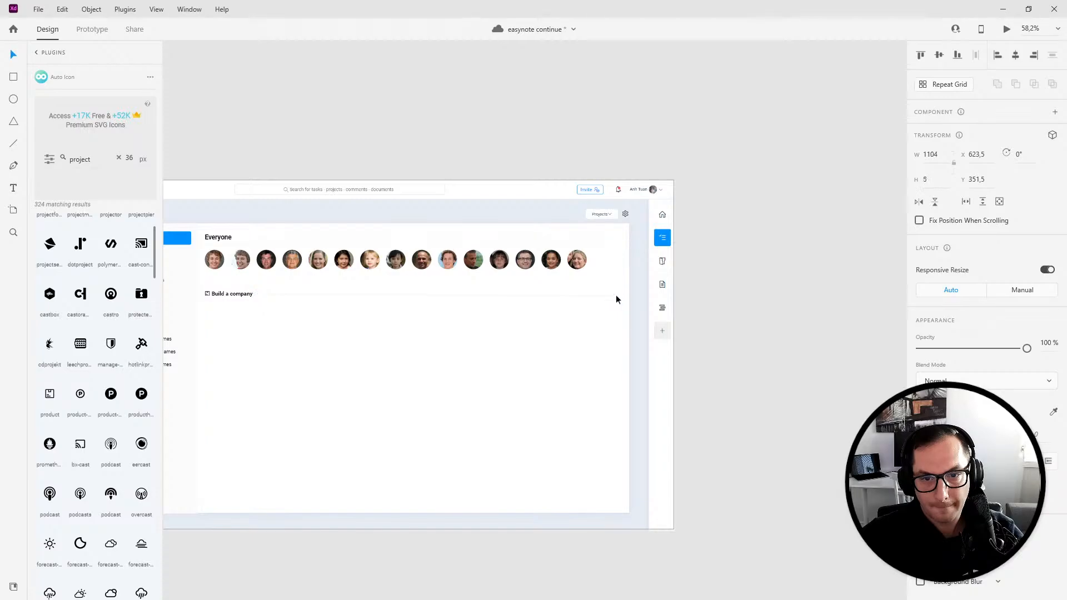
scroll(452, 309, up, 5)
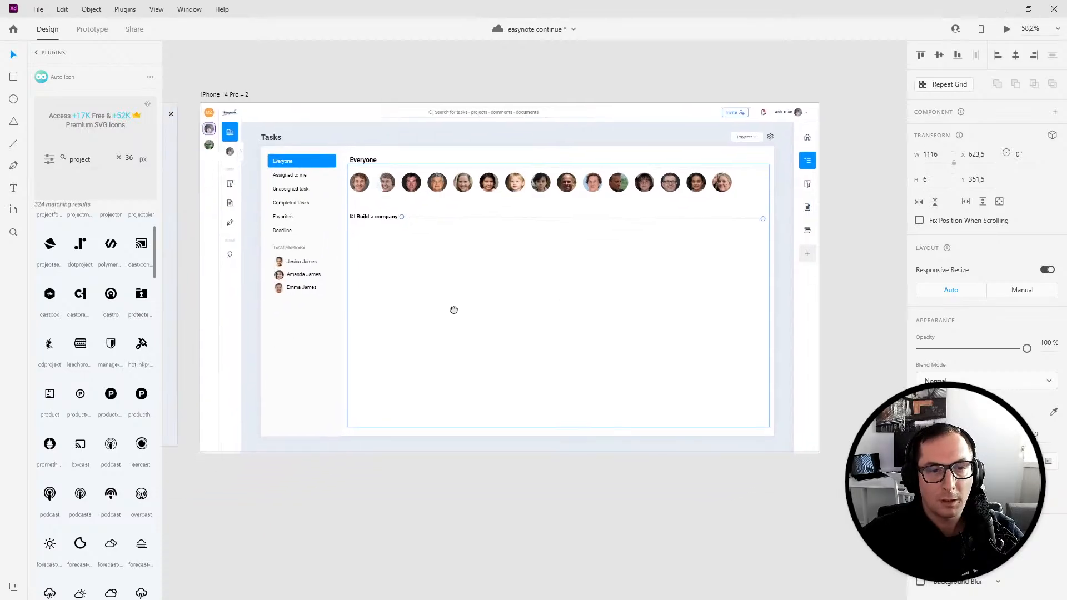
scroll(414, 154, up, 2)
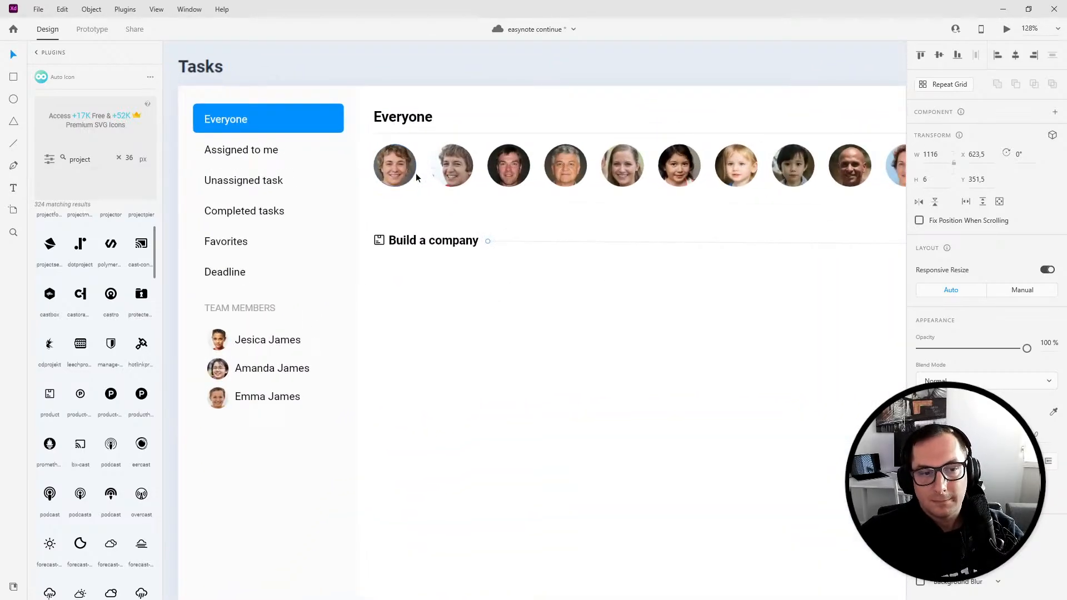
- Duplicate the first team avatar and place the copy below the Build a company heading
click(395, 161)
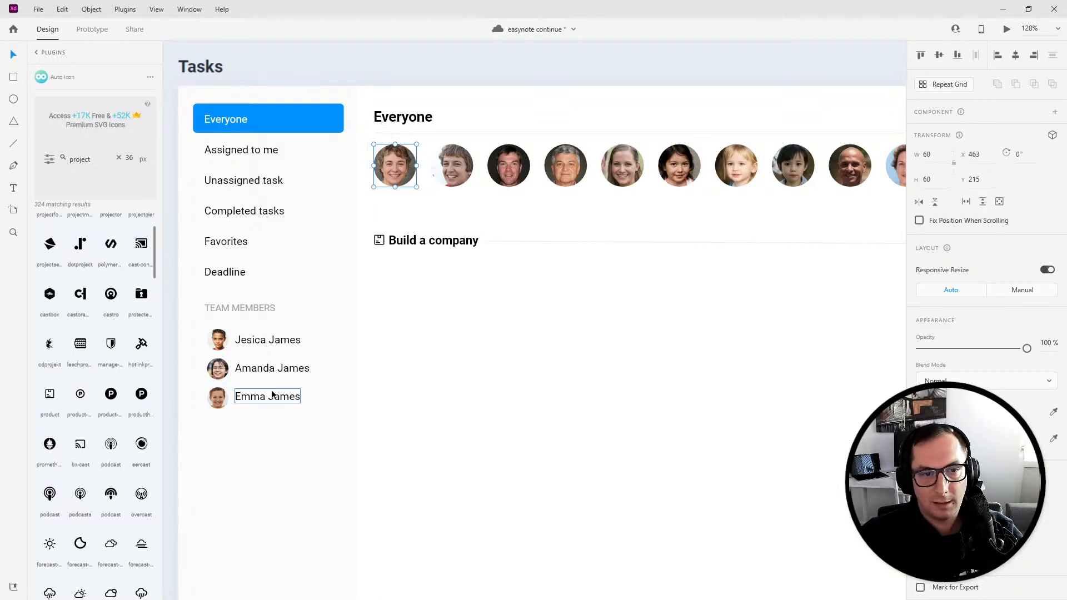
scroll(420, 368, down, 4)
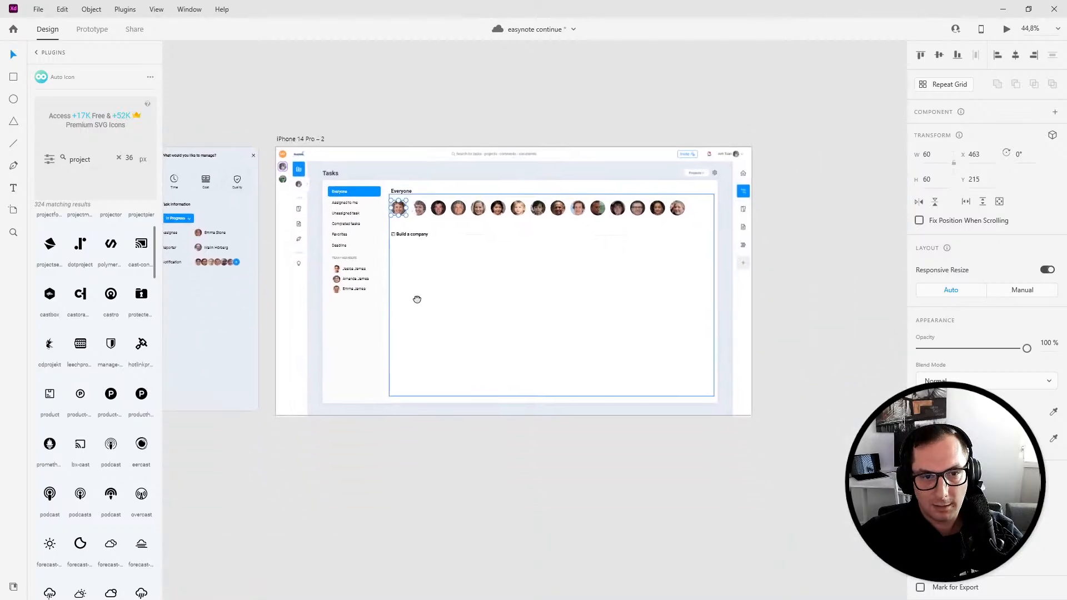
scroll(414, 289, up, 3)
click(595, 417)
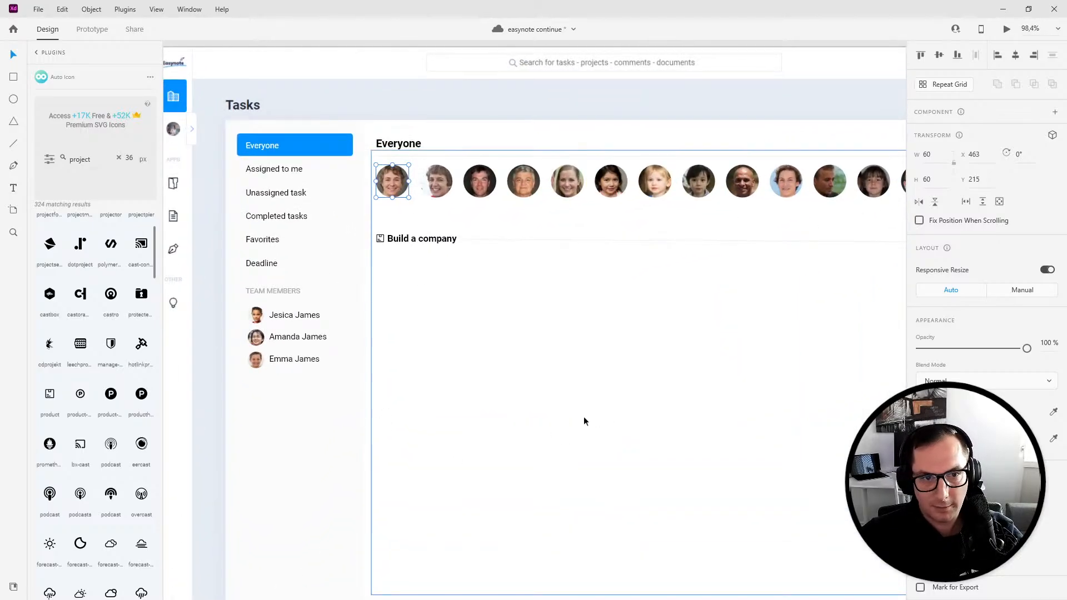
click(339, 507)
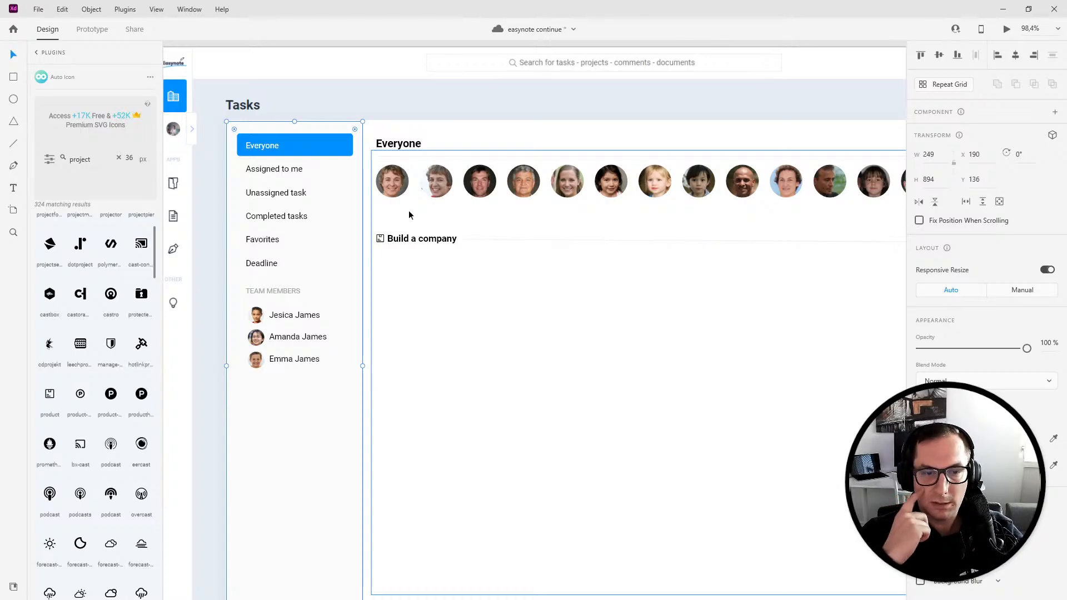
double_click(392, 181)
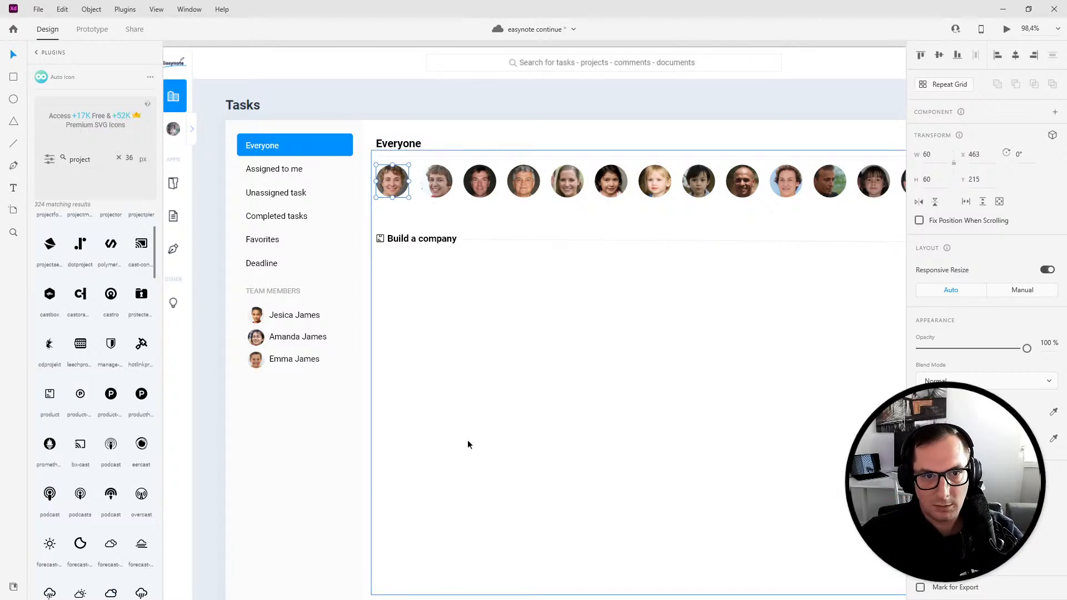
drag(389, 183, 400, 280)
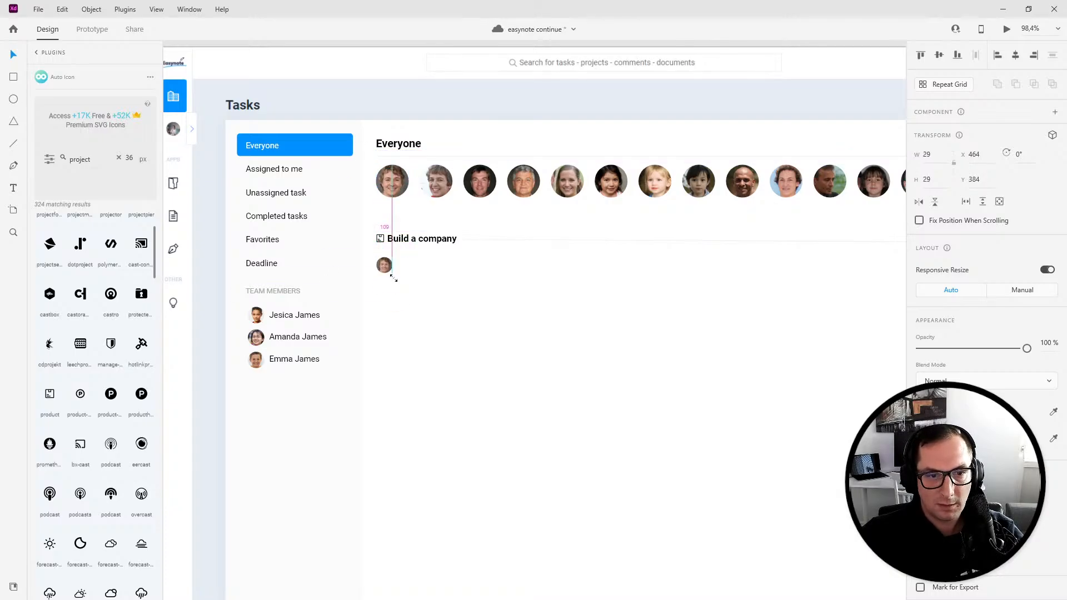
key(4)
click(933, 154)
key(alt)
key(Right)
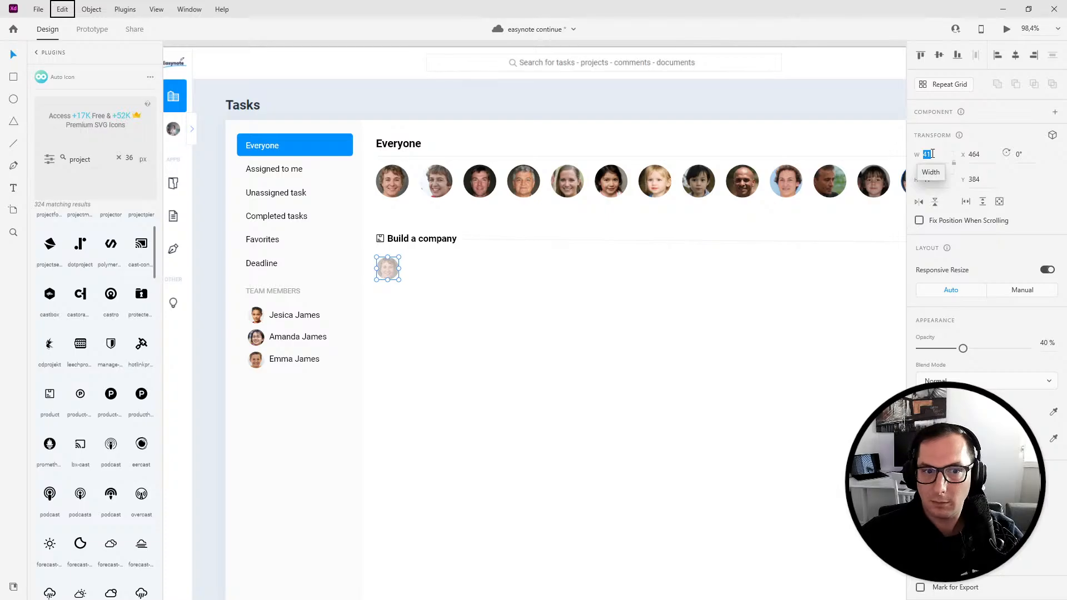
click(653, 348)
key(ctrl+z)
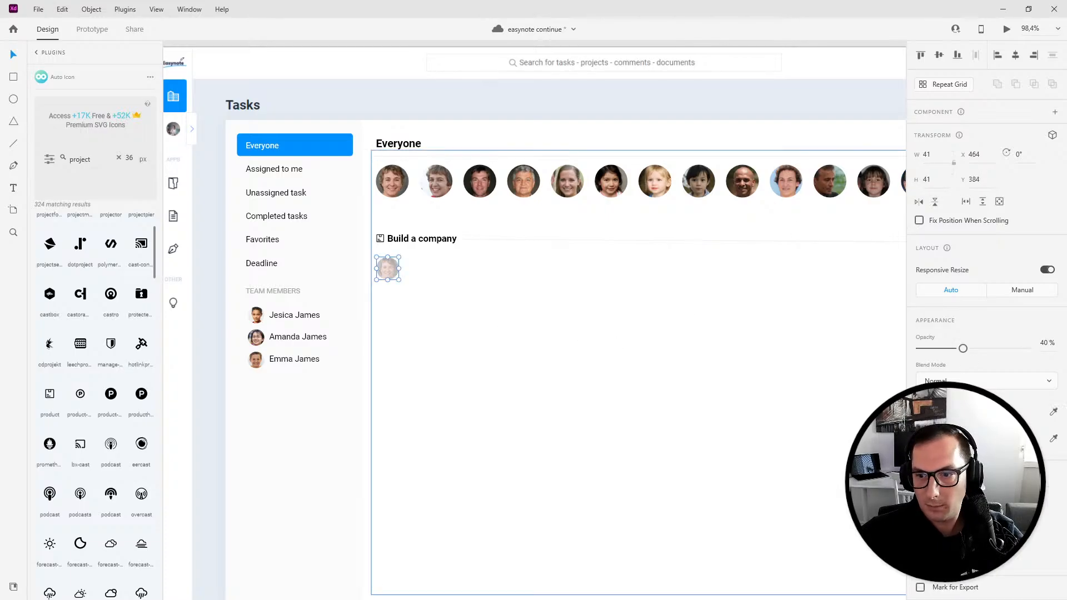
key(ctrl+z)
- Resize the copied avatar to 30 px wide
double_click(399, 272)
click(927, 154)
text(30)
key(Return)
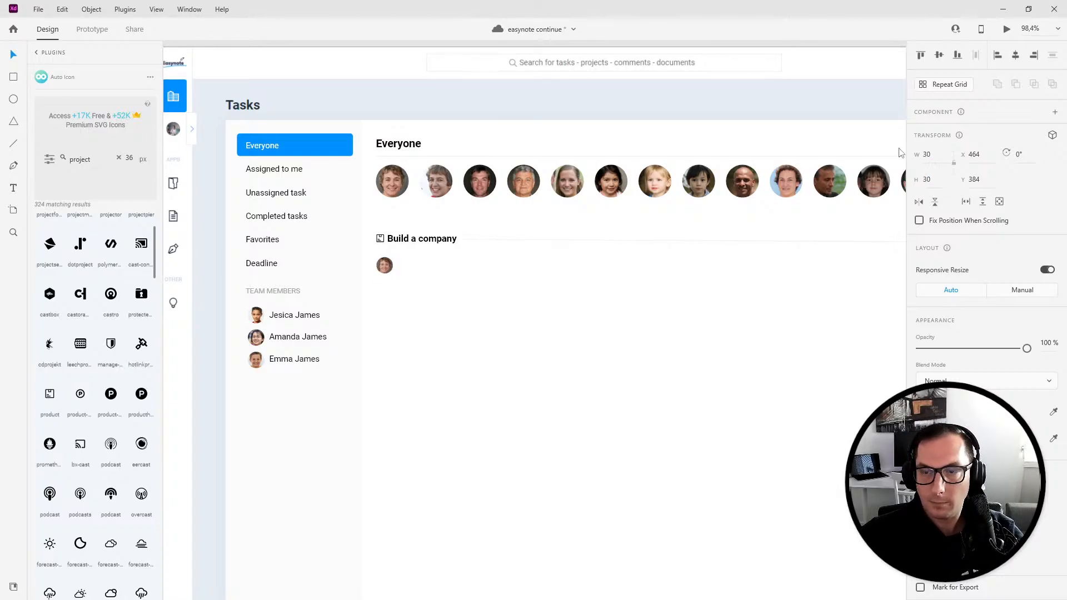
- Turn the small avatar into a repeat grid extended down to seven rows and tighten the row spacing
click(936, 87)
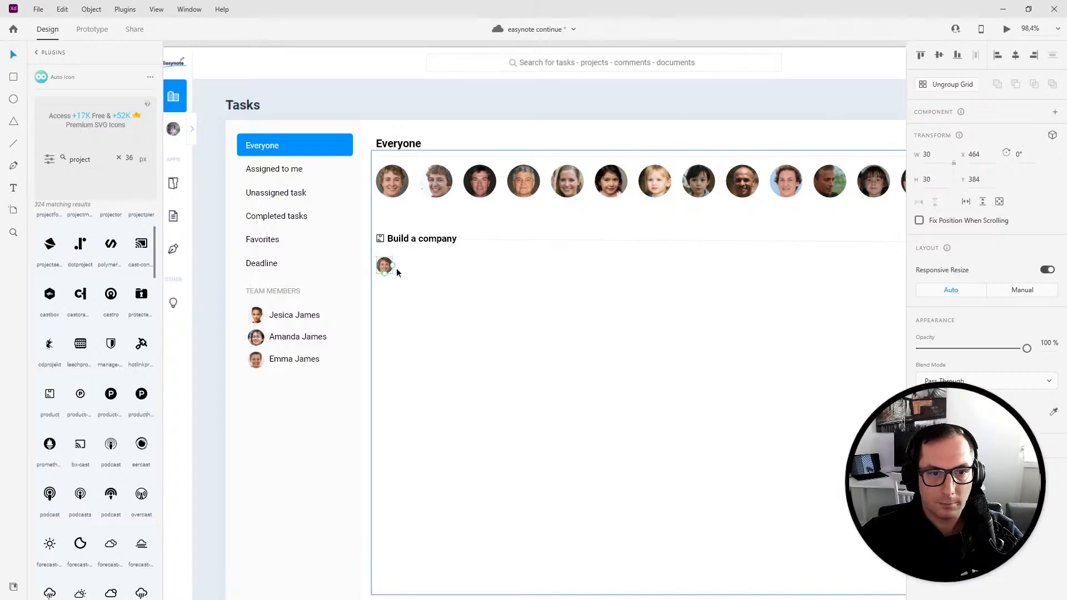
drag(384, 274, 385, 440)
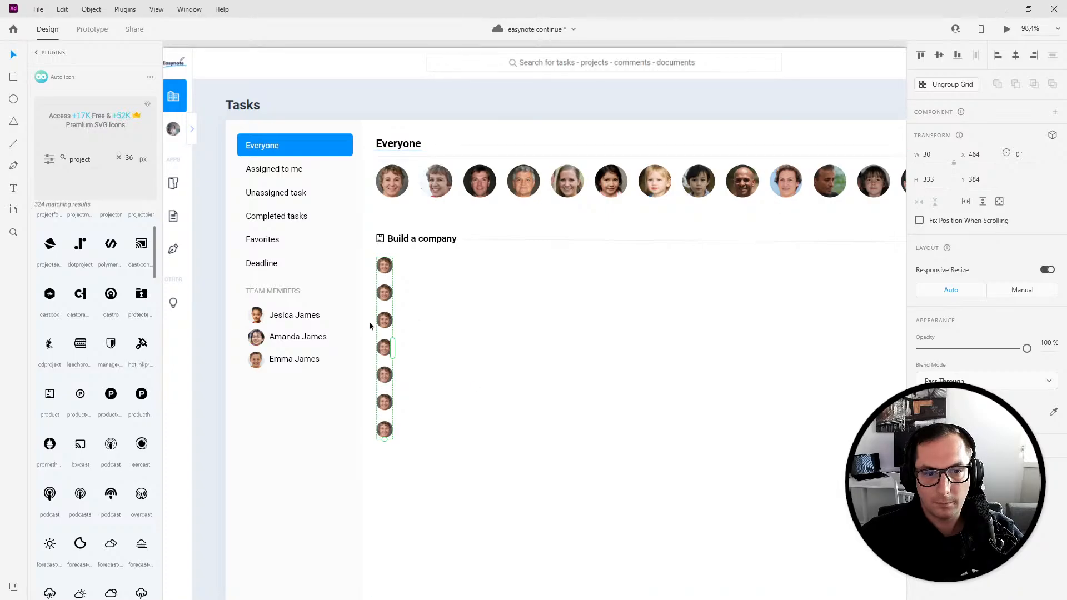
drag(392, 348, 390, 323)
click(454, 310)
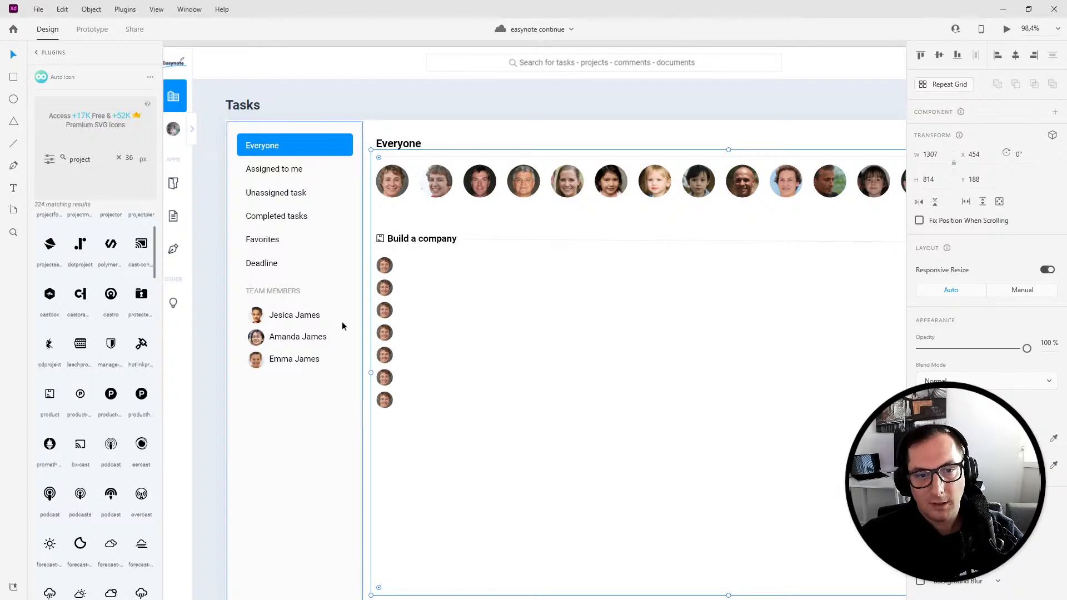
- Ungroup the avatar column and fill all seven avatars with generated faces using an avatar plugin
double_click(388, 265)
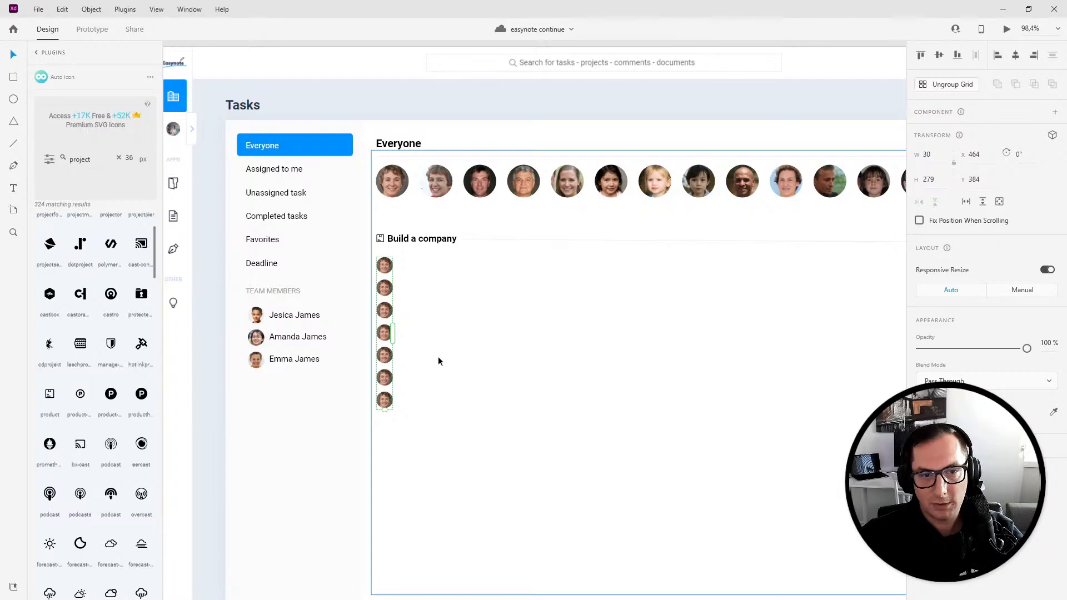
right_click(388, 189)
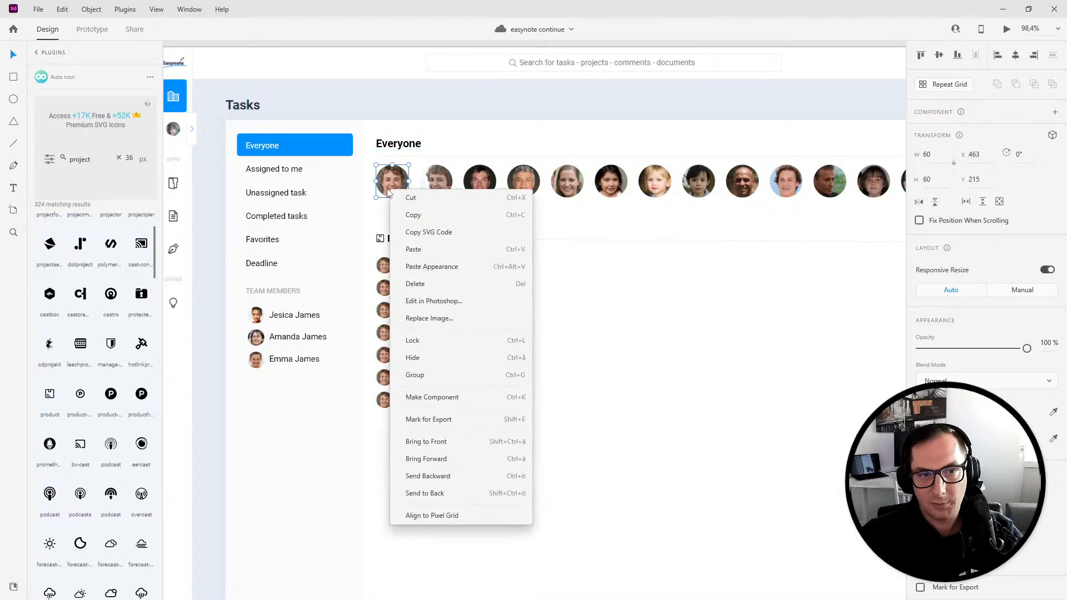
click(385, 186)
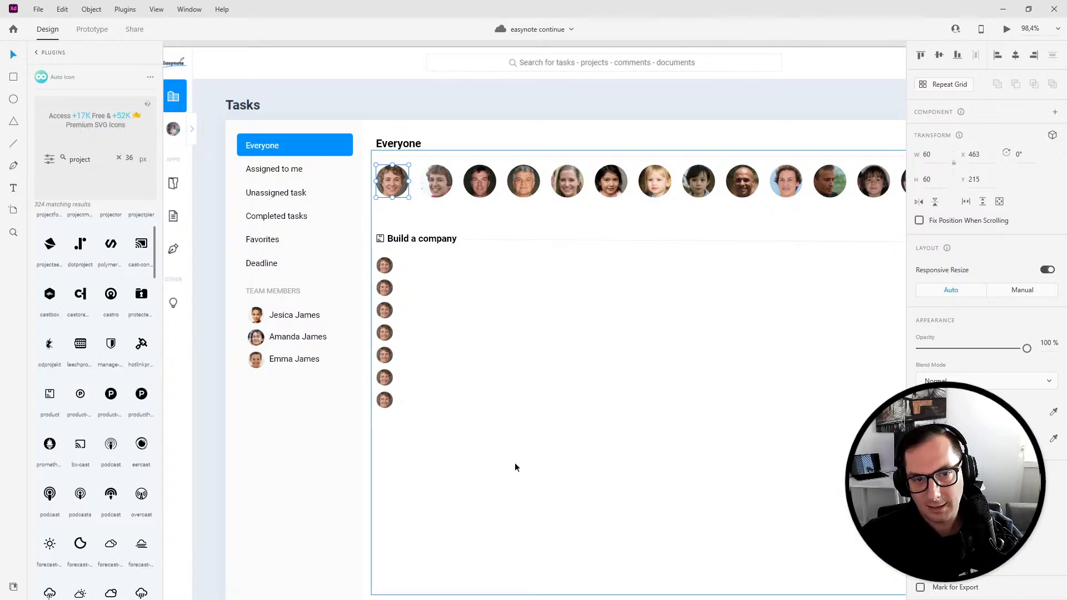
click(389, 283)
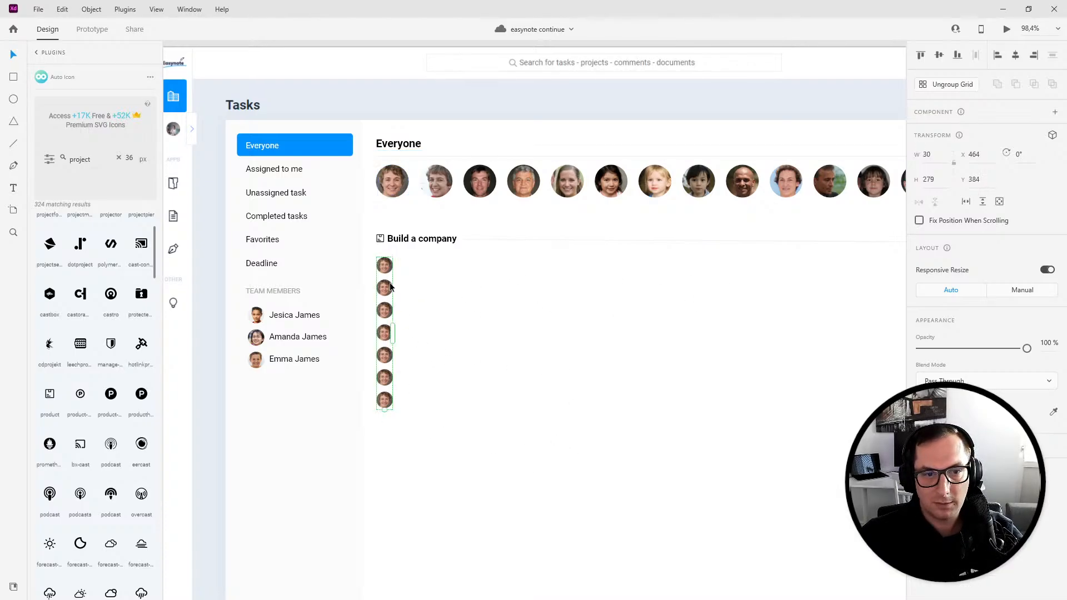
click(934, 86)
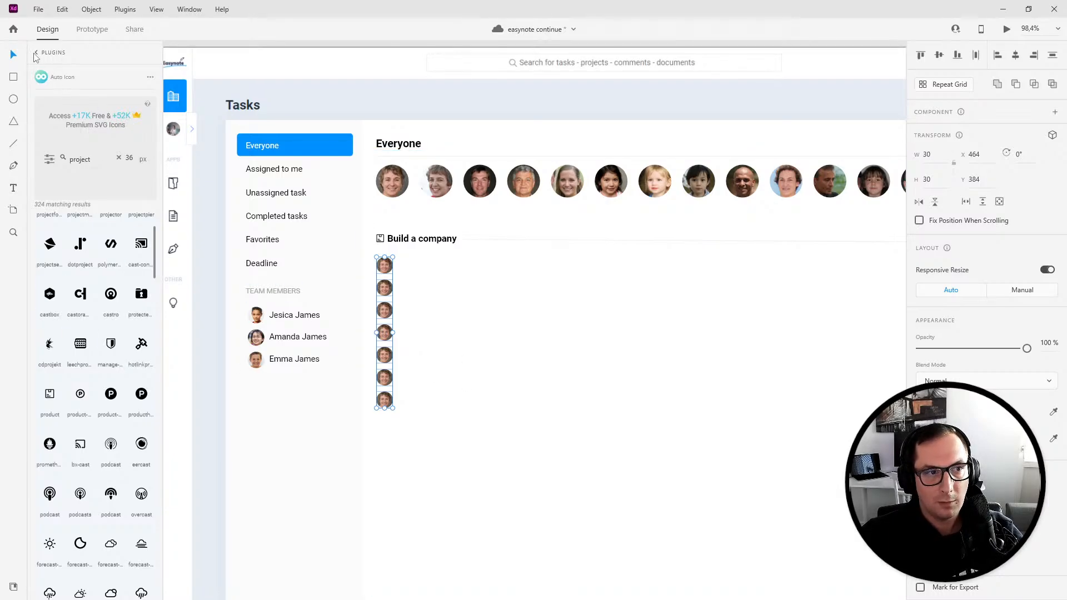
click(35, 54)
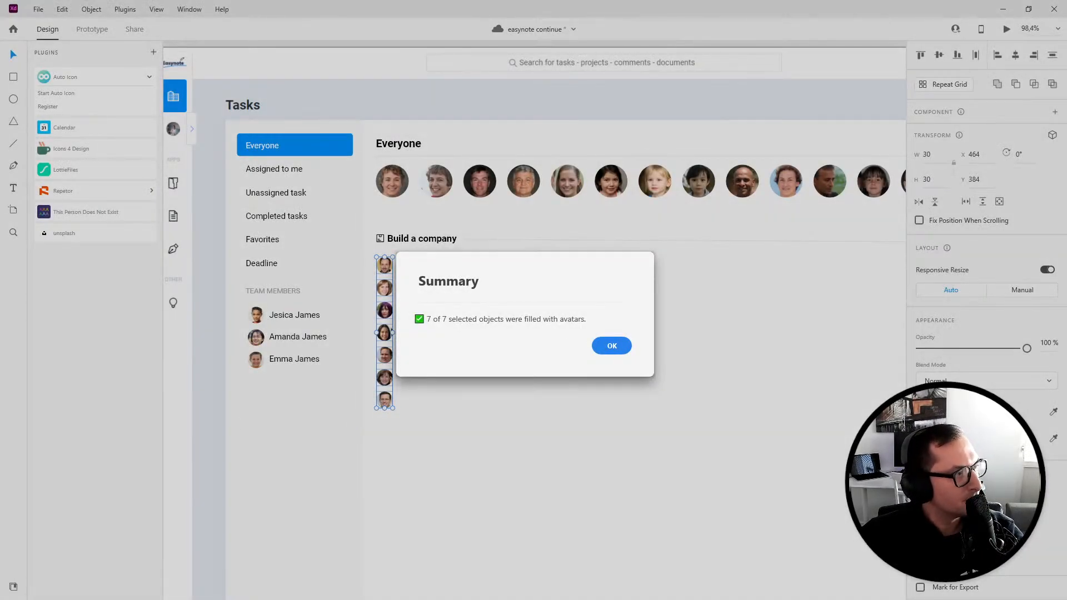
click(612, 346)
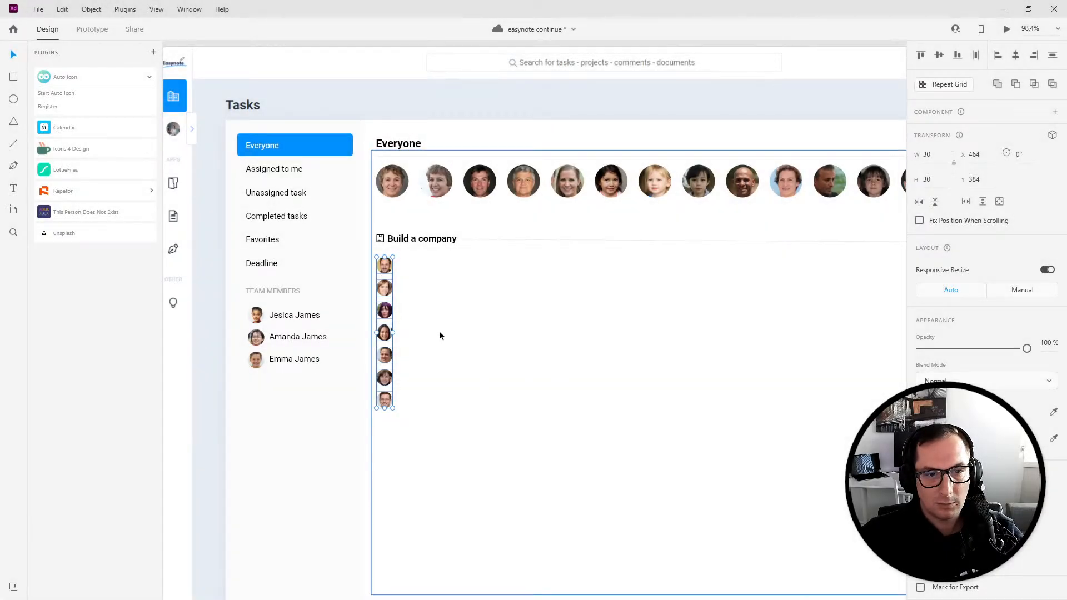
- Copy the first team member's name beside the top avatar and repeat it down the seven rows as a grid
click(476, 429)
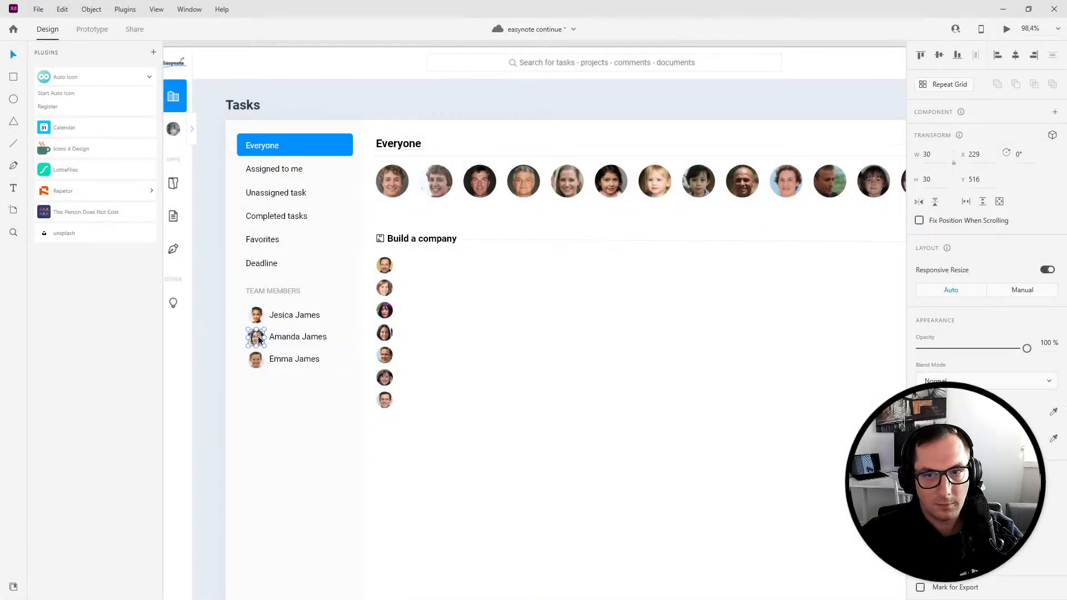
click(386, 266)
click(282, 314)
drag(281, 315, 422, 263)
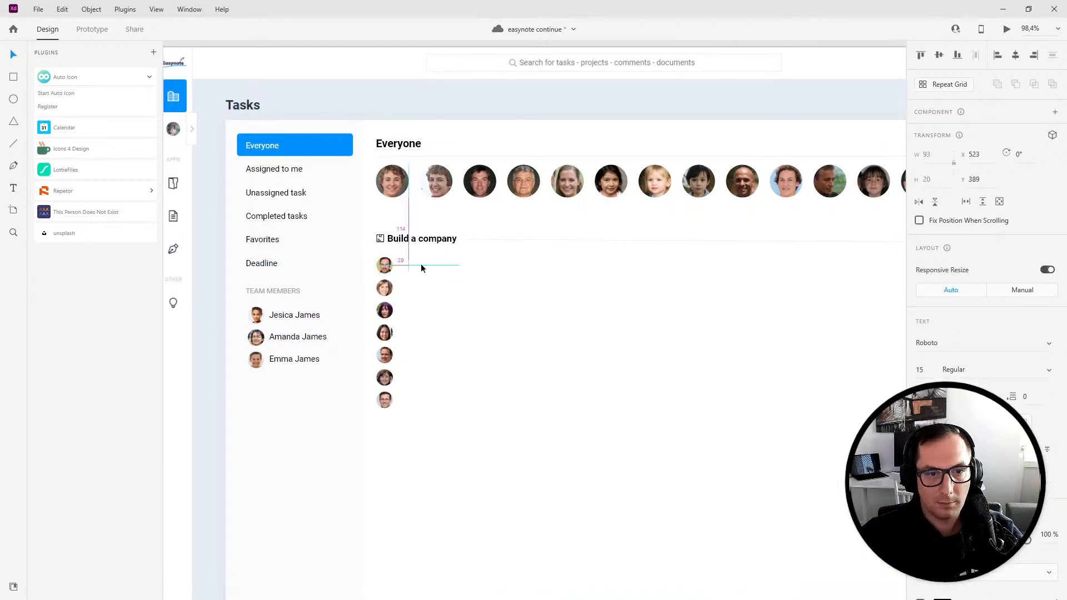
right_click(421, 263)
click(475, 521)
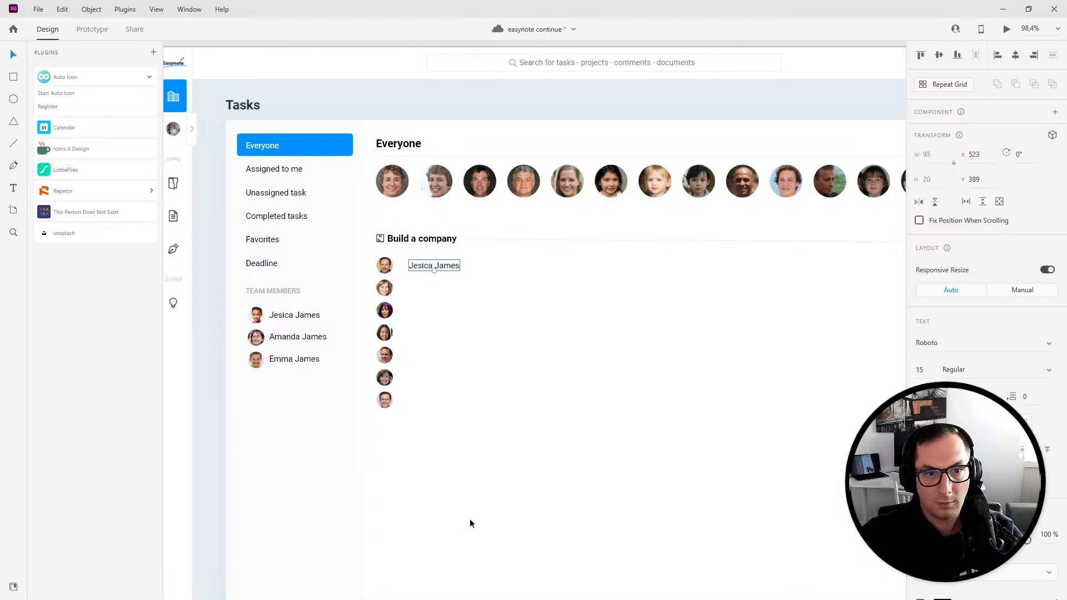
drag(422, 265, 424, 409)
key(ctrl+r)
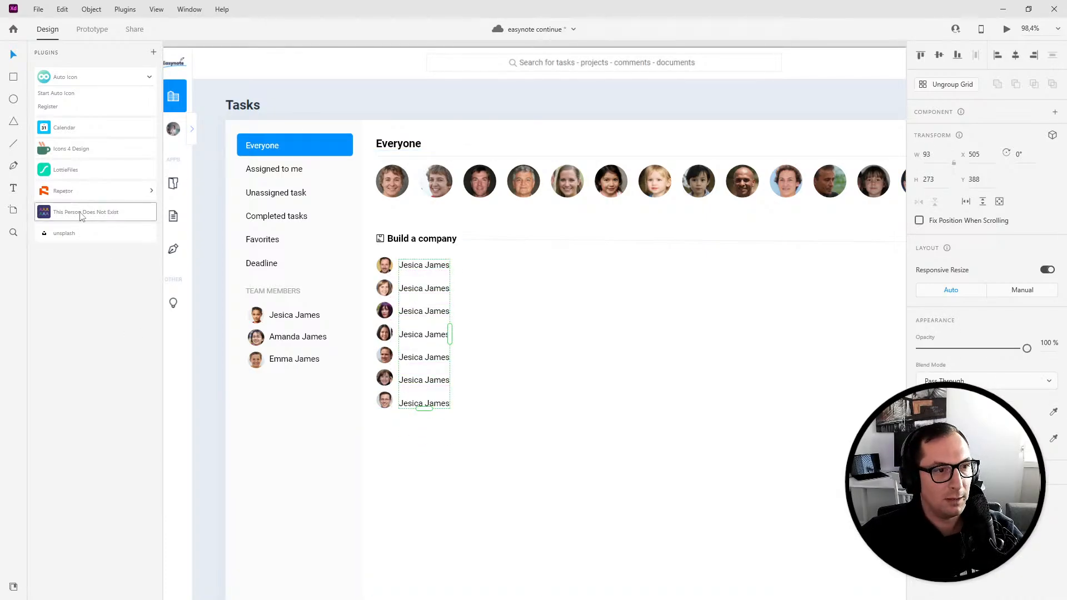
- Fill the name grid with random full names using the Repeater plugin's Names / Jobs data
click(78, 191)
click(76, 208)
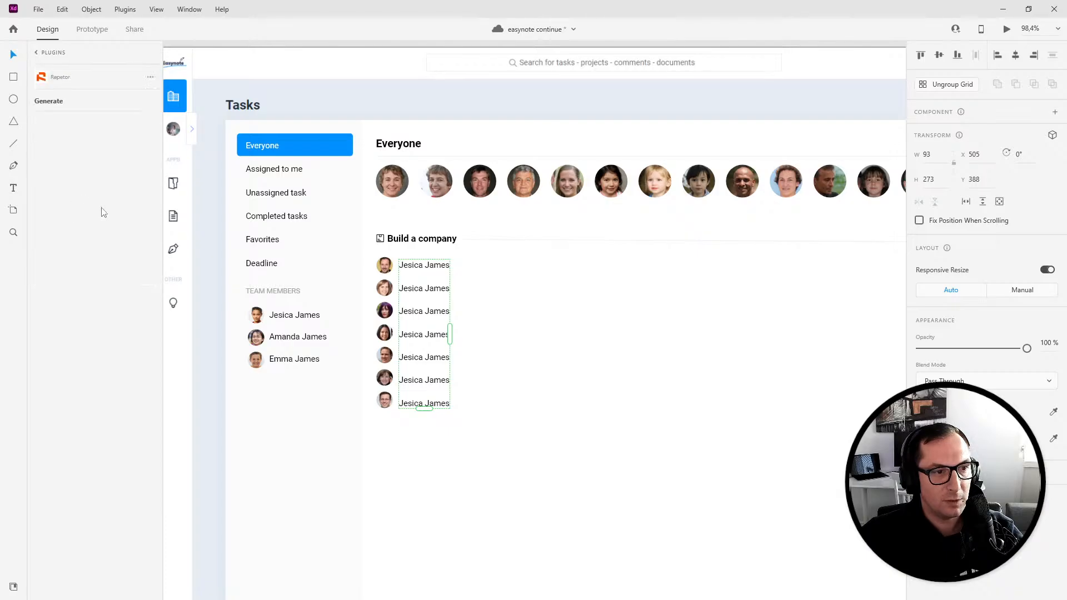
scroll(78, 460, down, 3)
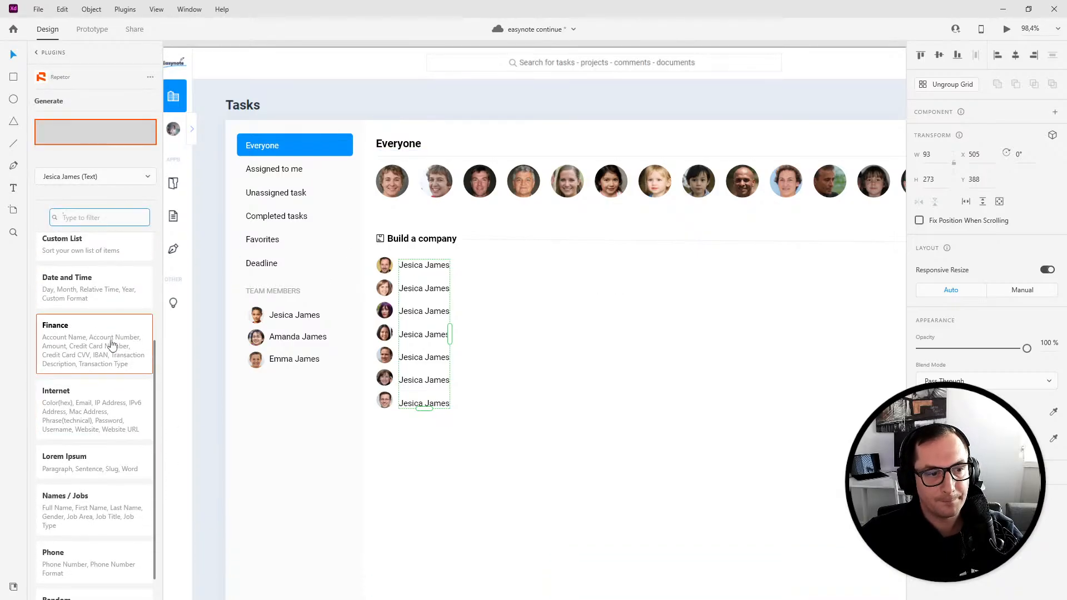
click(89, 497)
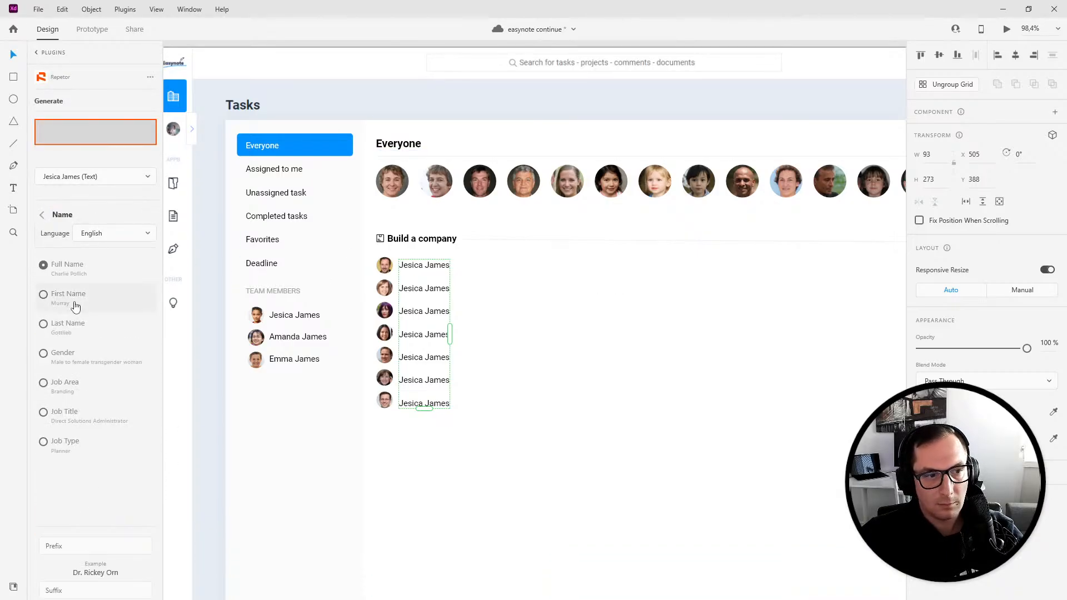
click(88, 276)
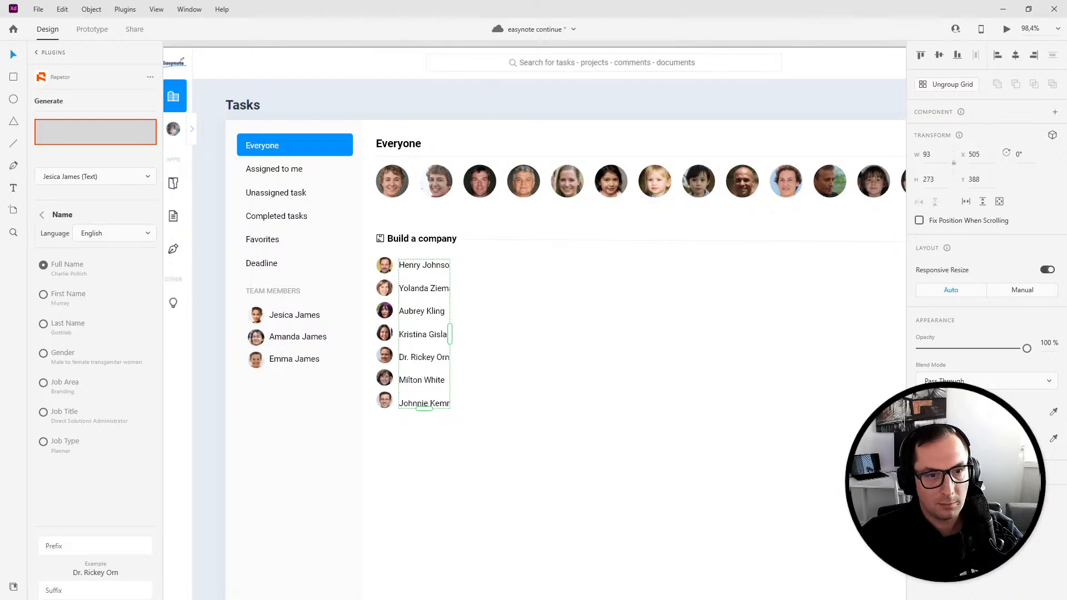
- Ungroup the generated names grid
click(947, 84)
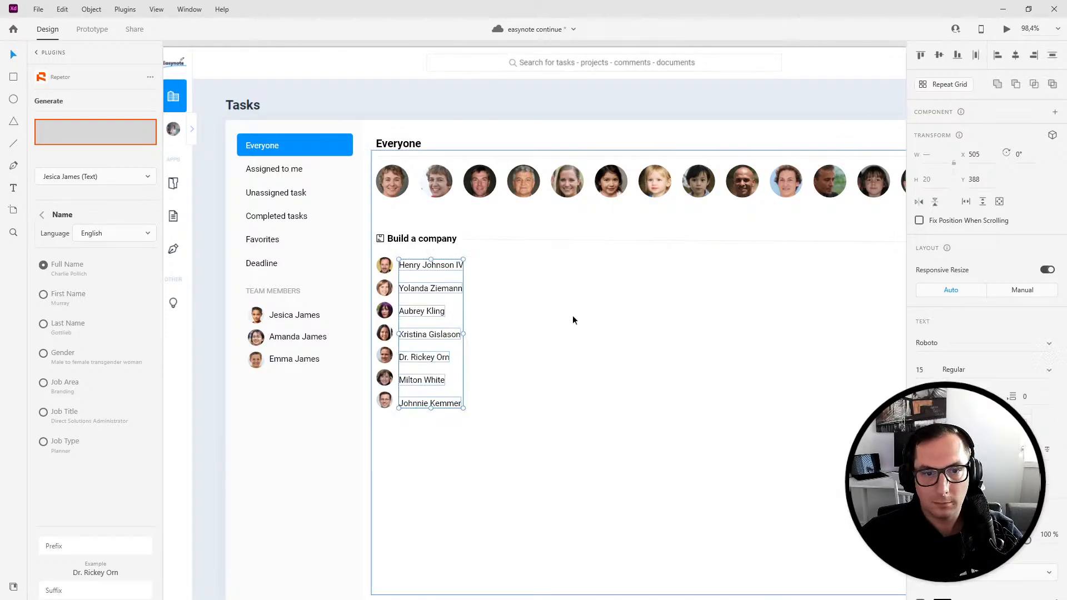
click(505, 424)
click(434, 402)
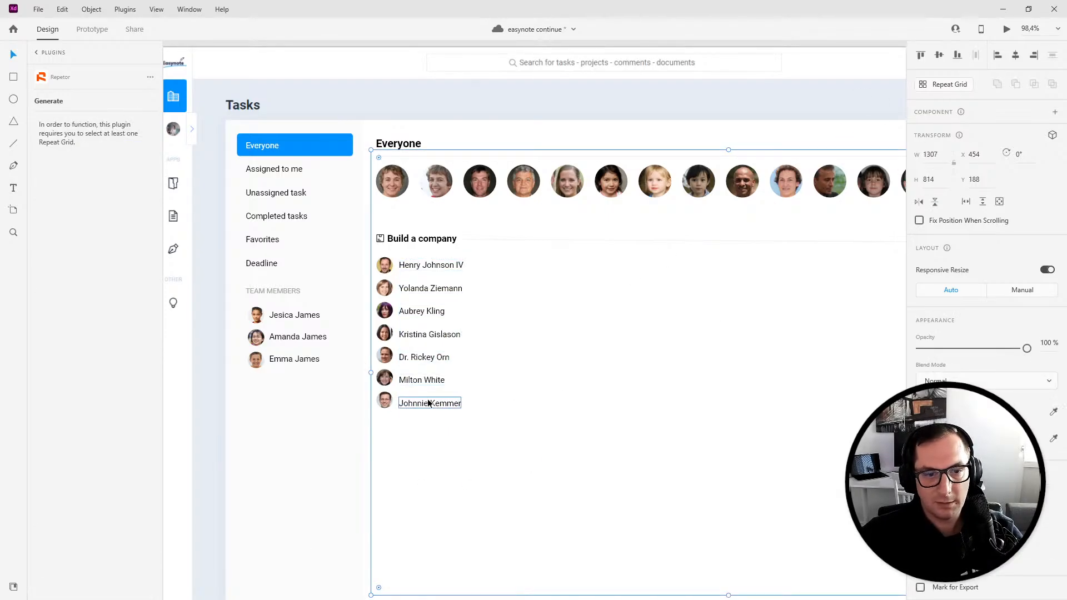
click(452, 426)
drag(682, 390, 631, 372)
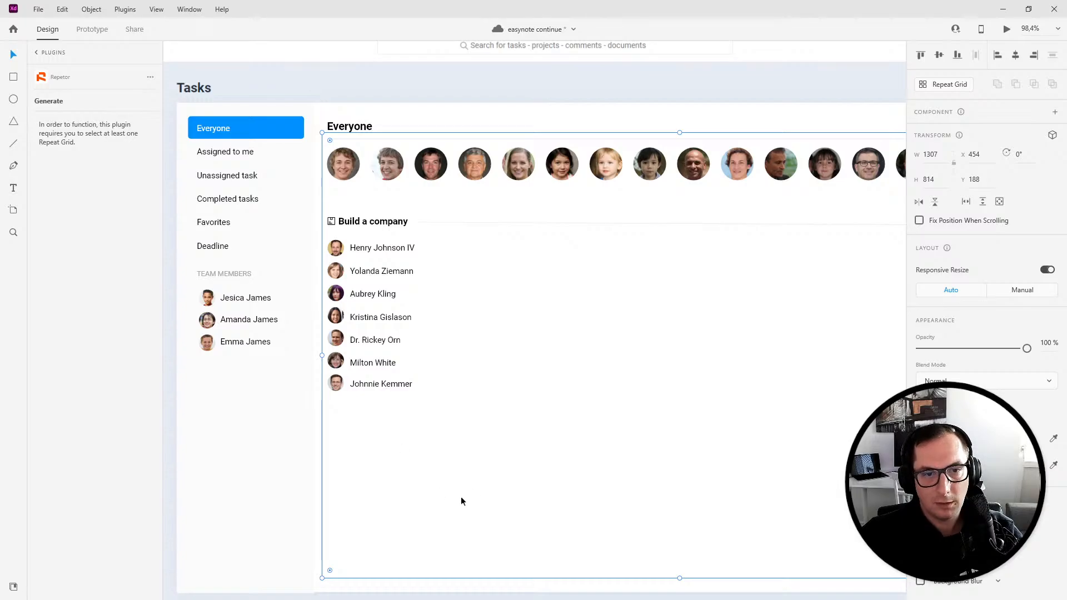
- Switch to the Easynote dashboard in the browser and capture a screenshot of the Build a company floor tables
mouse_move(123, 599)
click(62, 581)
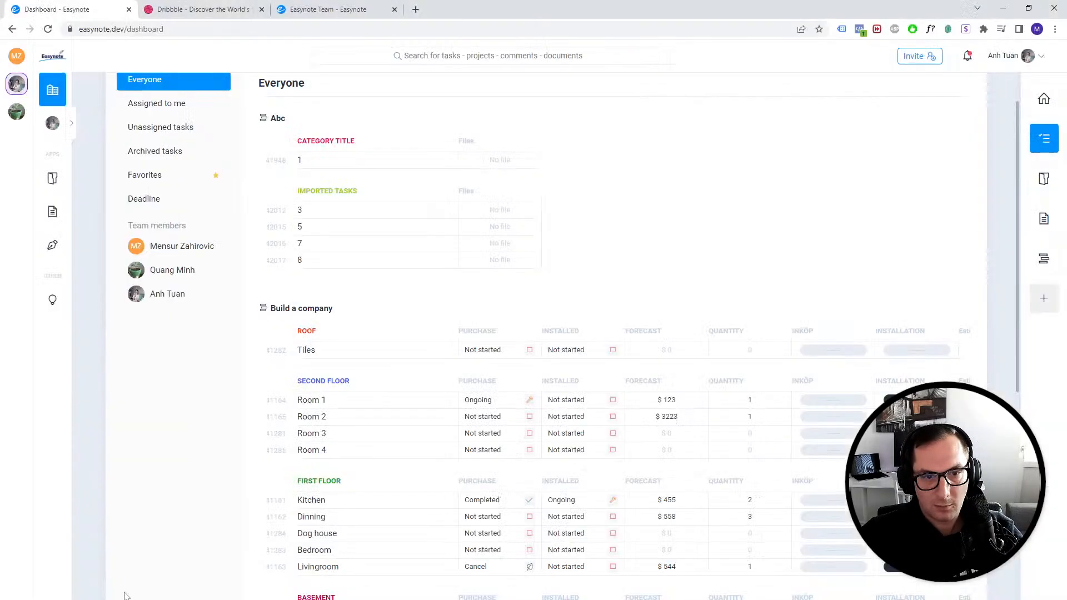
scroll(343, 462, down, 2)
scroll(343, 462, down, 1)
key(Print)
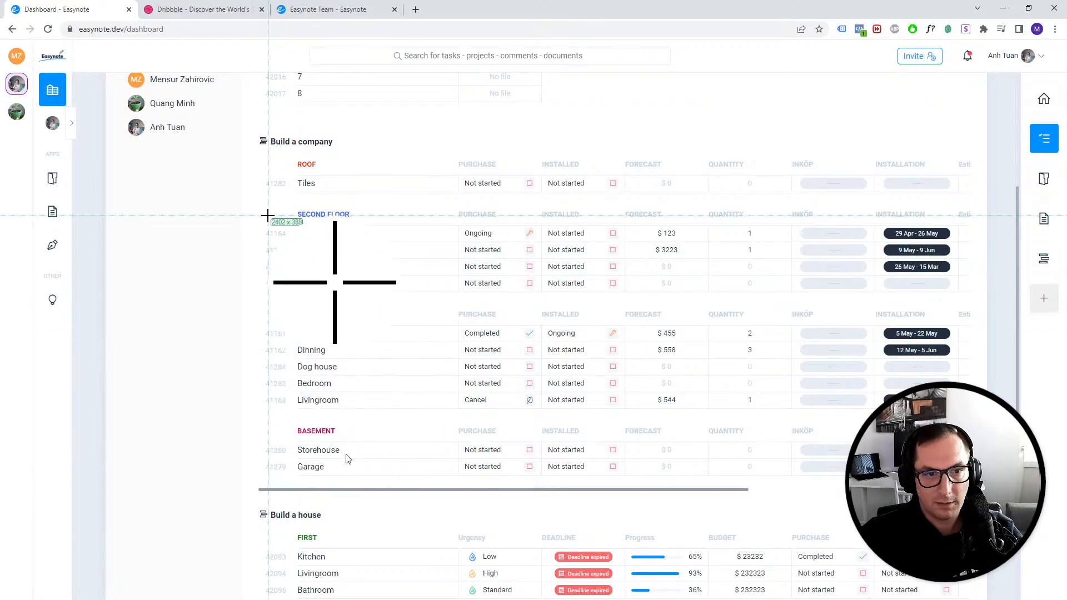
drag(260, 198, 981, 413)
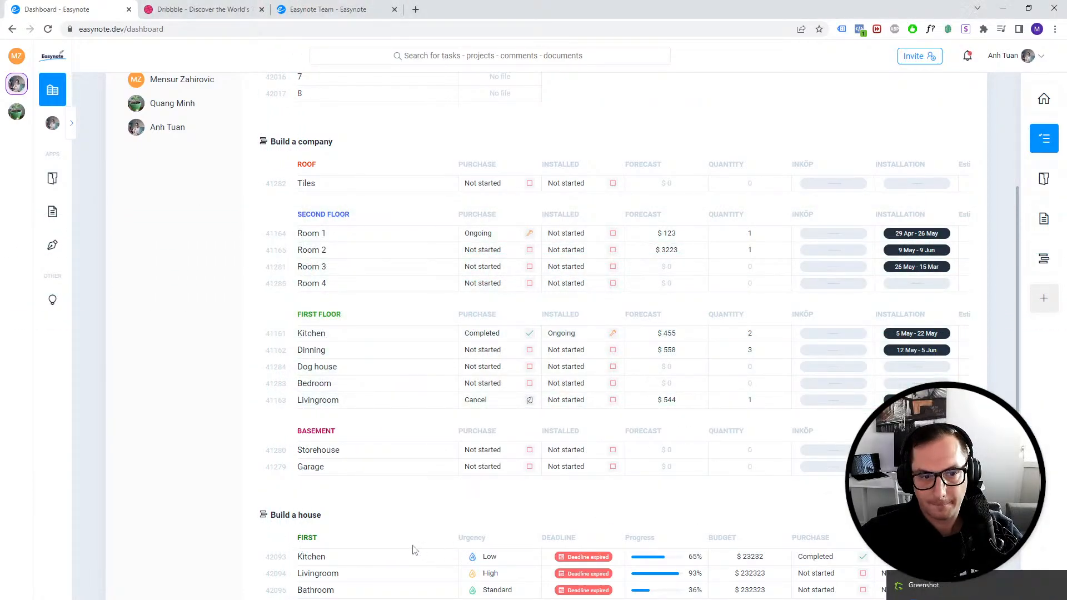
- Paste the captured table image beside the member names under Build a company and open the prototype preview
mouse_move(259, 599)
click(195, 575)
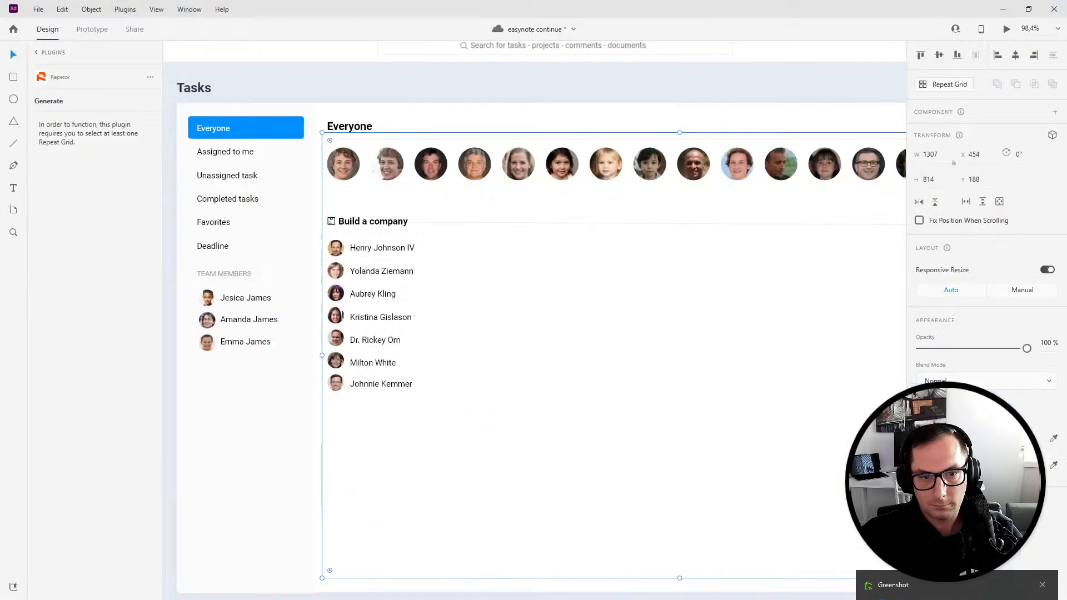
key(ctrl+v)
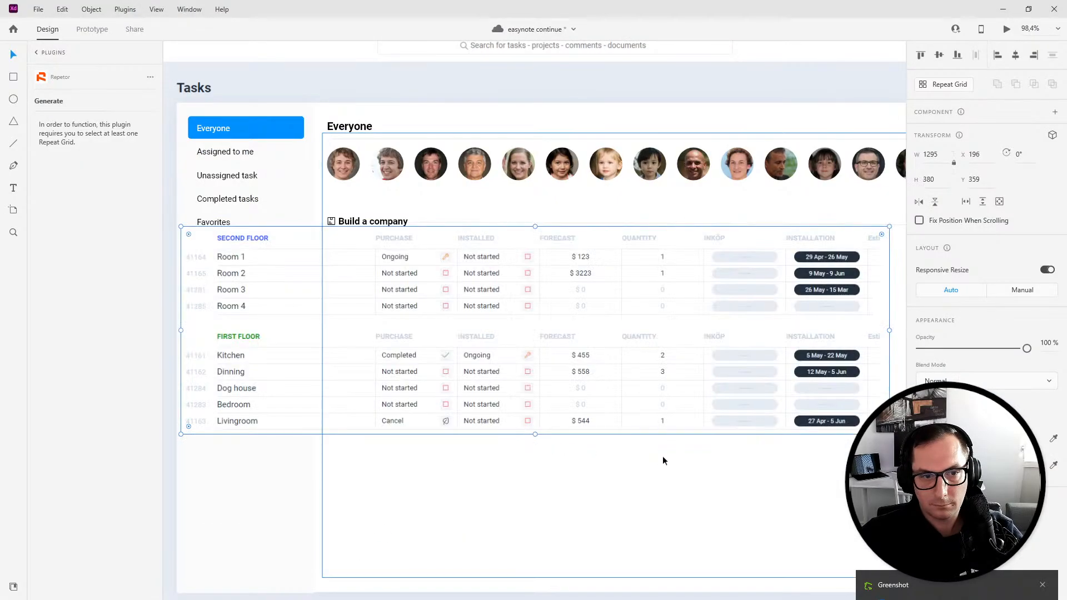
drag(252, 348, 505, 334)
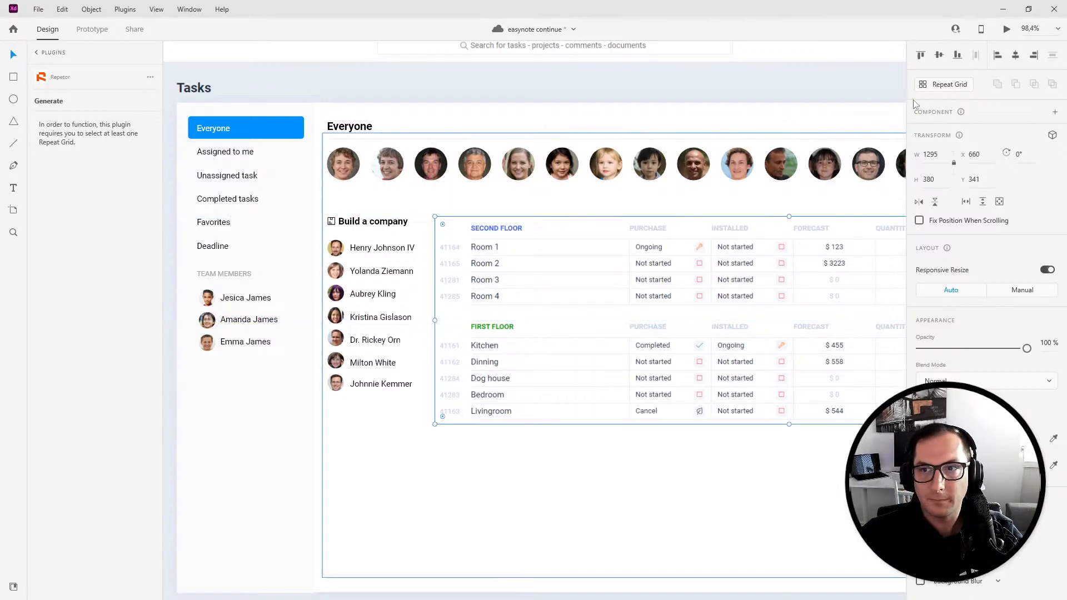
click(1007, 28)
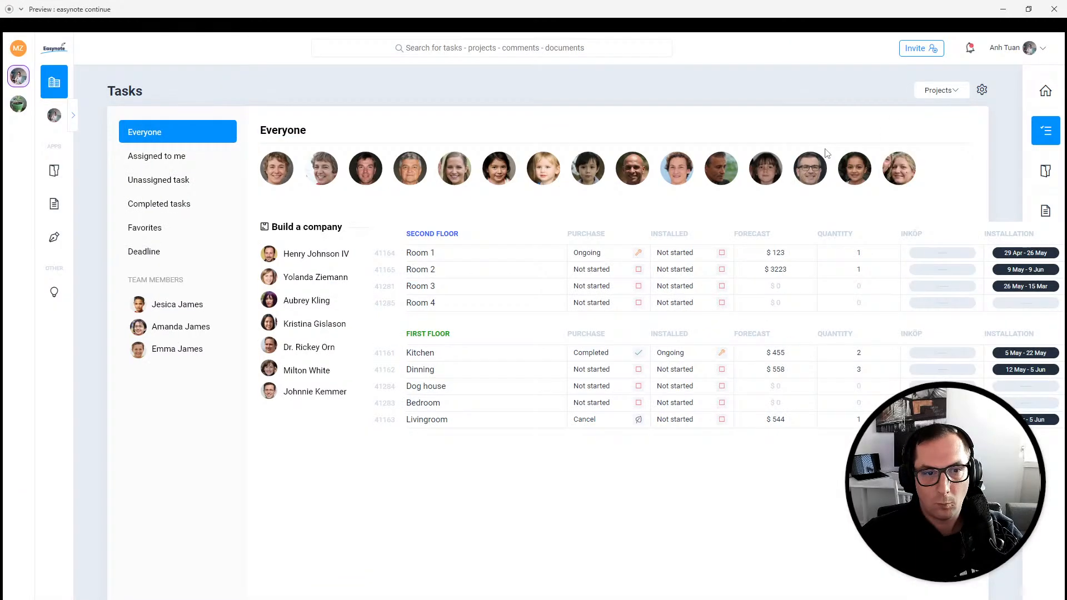
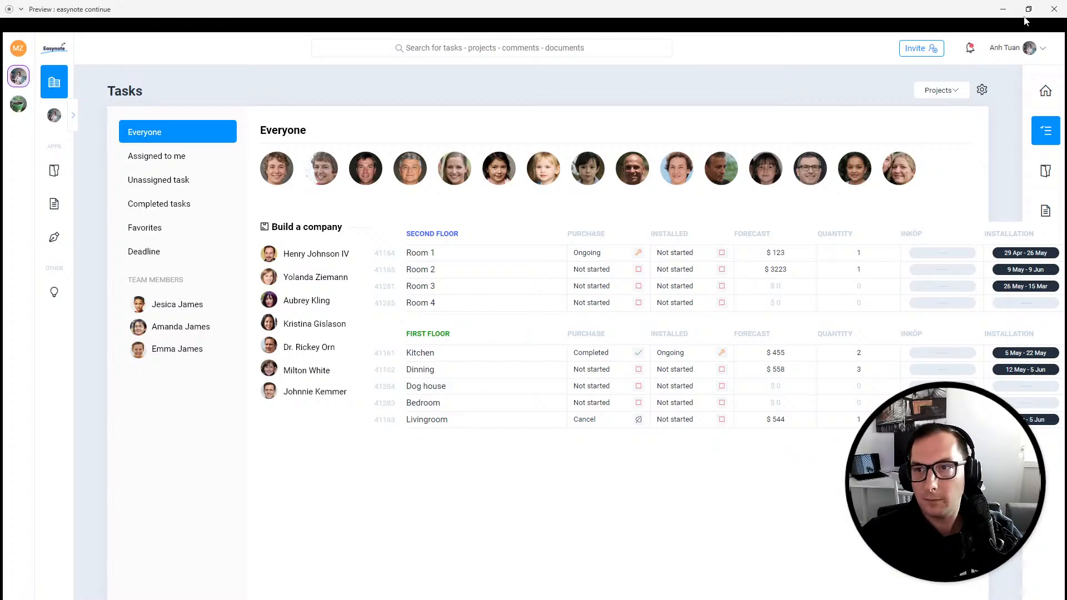
- Close the preview and shift the member names down so they line up with the Second Floor rows
click(1045, 15)
scroll(479, 319, right, 2)
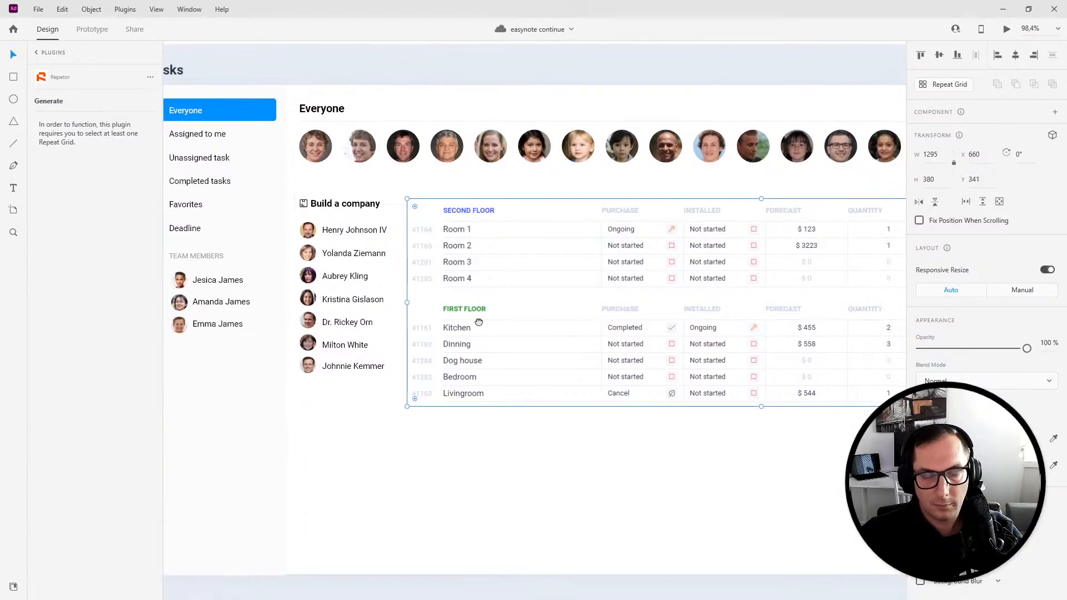
click(420, 394)
drag(485, 324, 512, 266)
click(350, 376)
drag(327, 195, 398, 341)
key(ctrl+z)
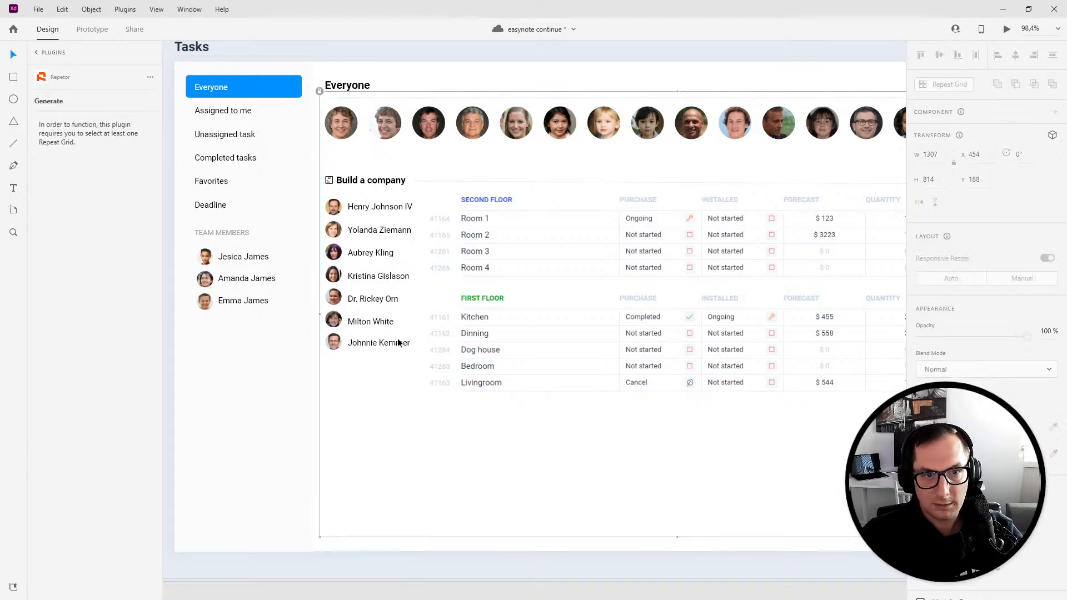
drag(322, 195, 412, 352)
drag(328, 216, 337, 227)
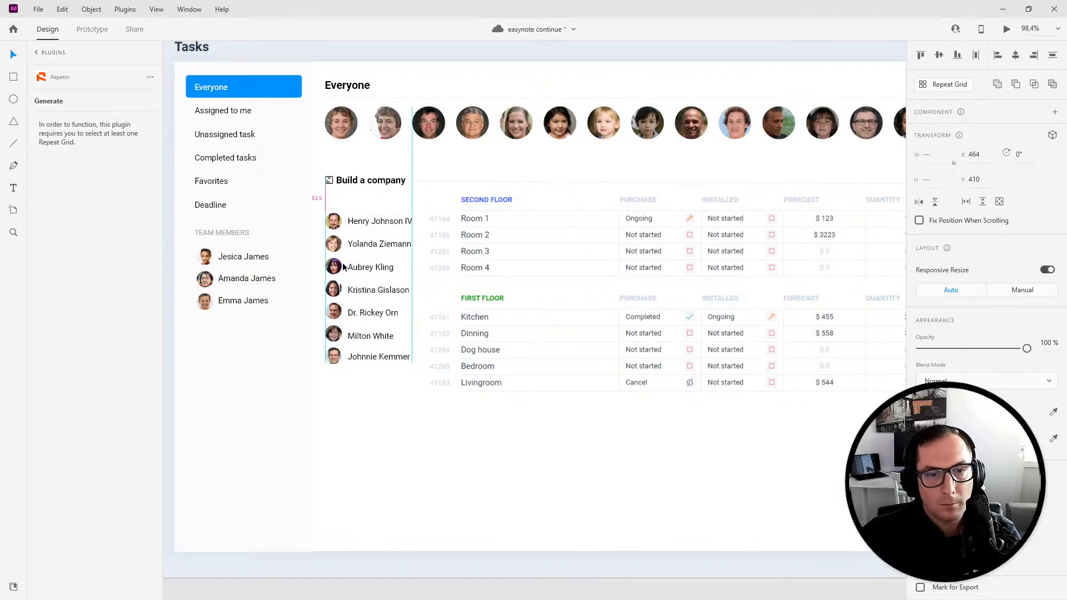
key(Escape)
- Move the last four member names down to line up with the First Floor rows
drag(324, 285, 340, 316)
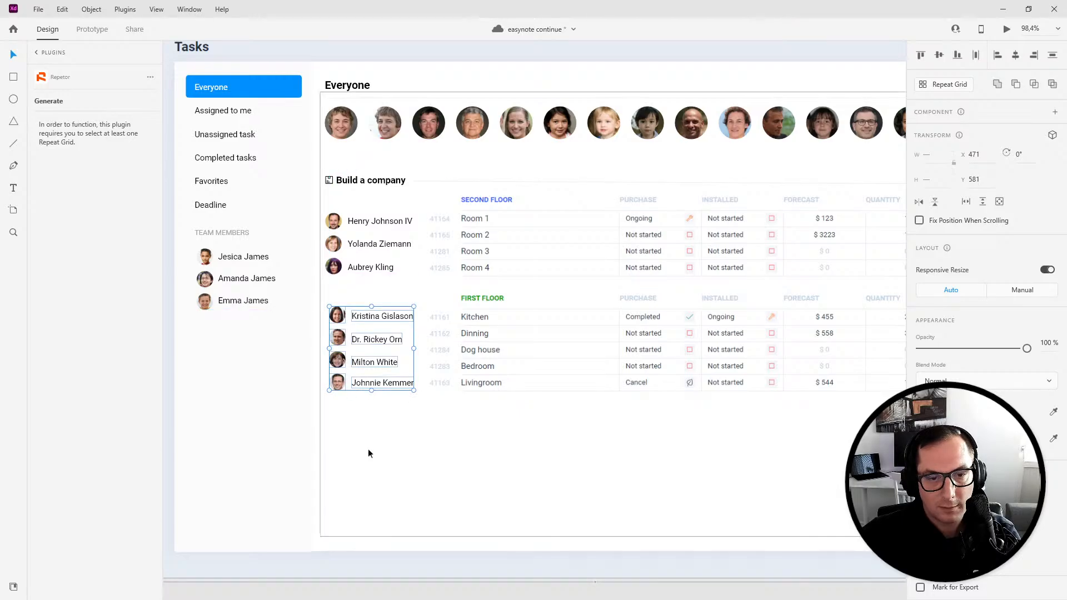
key(Down)
key(Down)
key(Down)
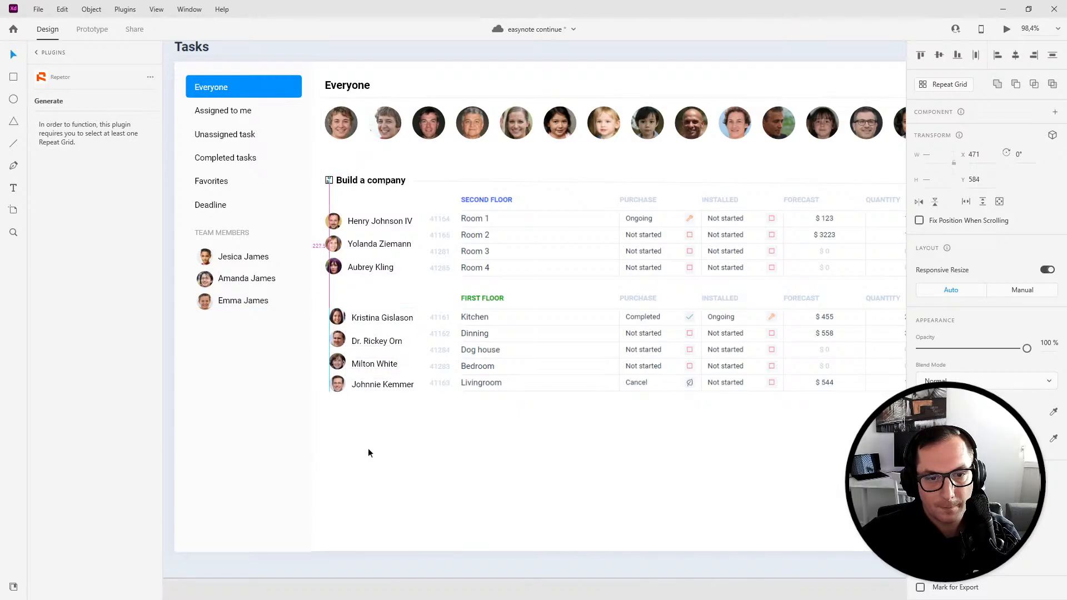
key(Down)
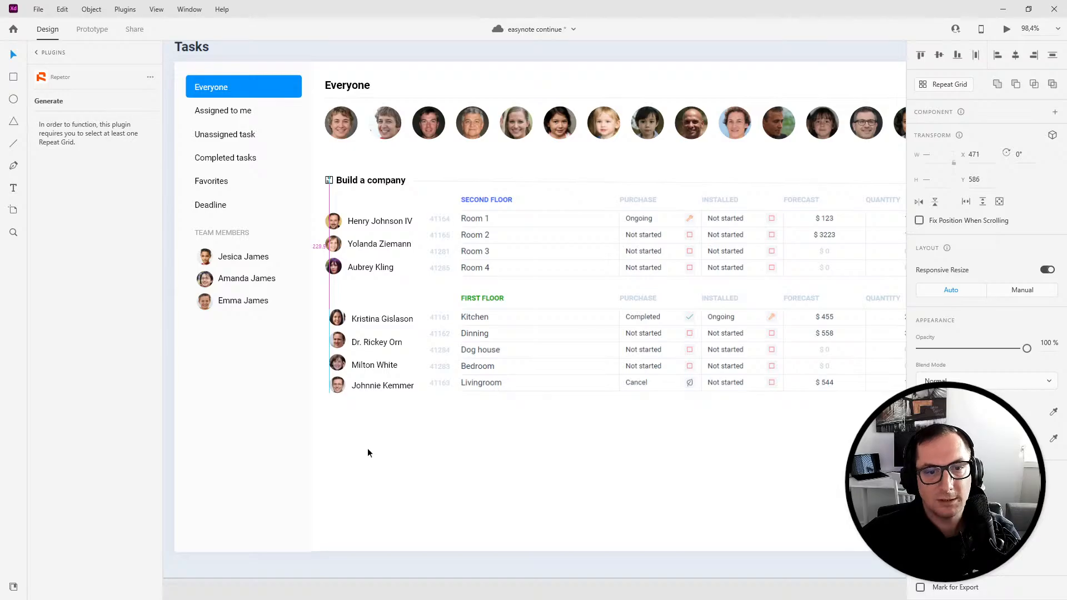
drag(459, 446, 455, 448)
click(559, 427)
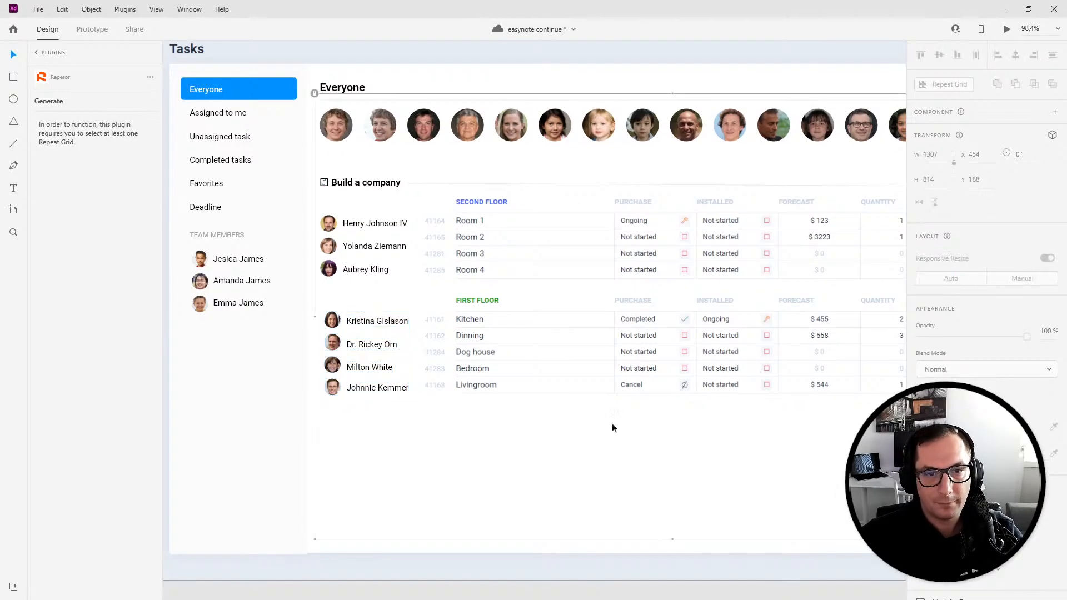
- Preview the prototype full screen to check the names against the table, then close it
click(1007, 28)
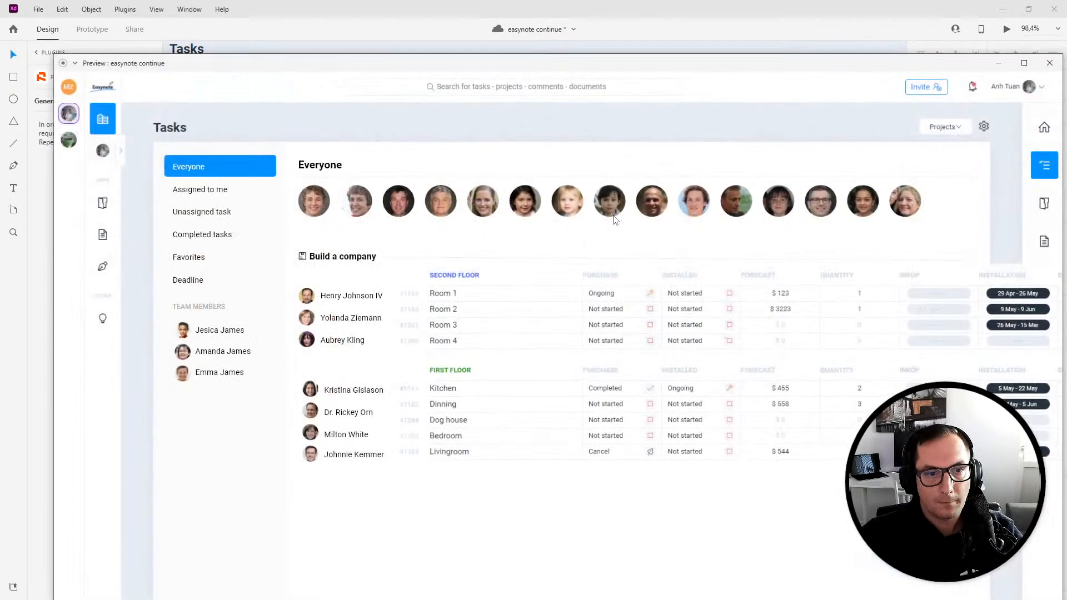
double_click(472, 64)
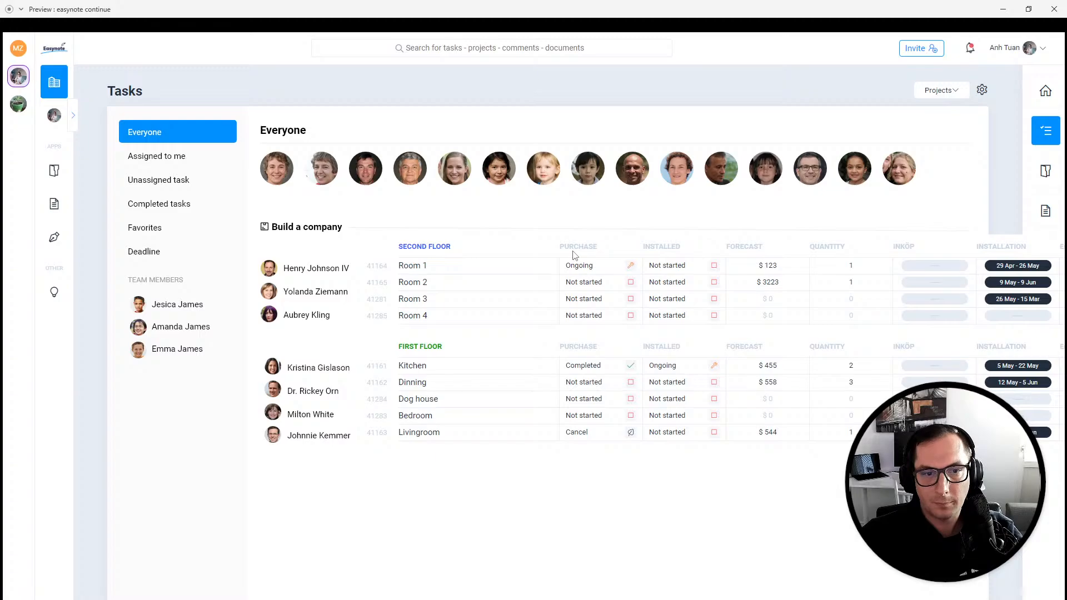
click(1055, 9)
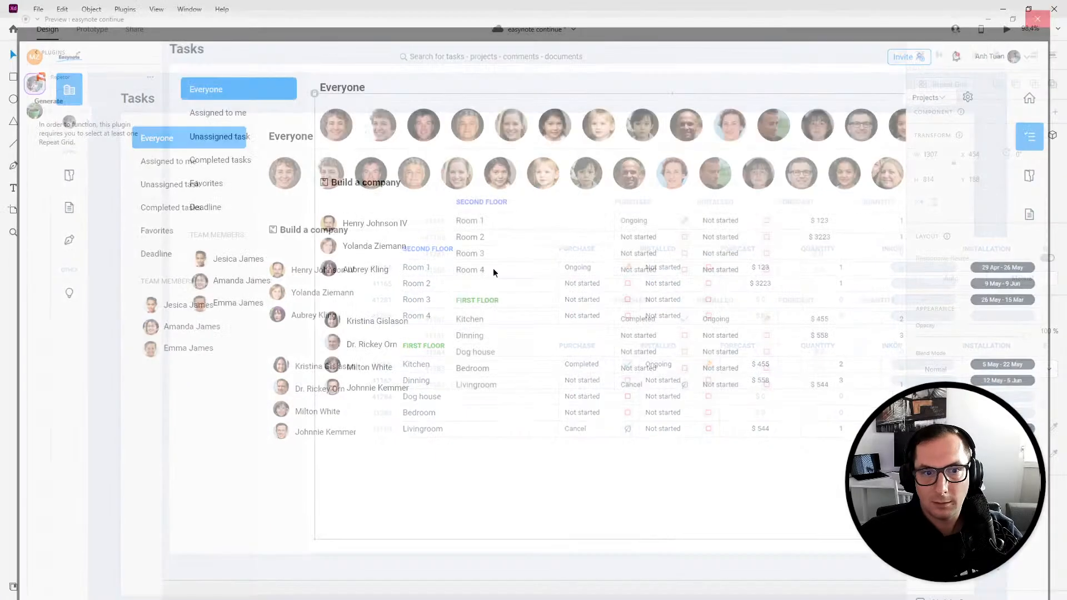
- Move the reference table image below the names and draw a vertical divider line right of the member names
drag(423, 596, 429, 549)
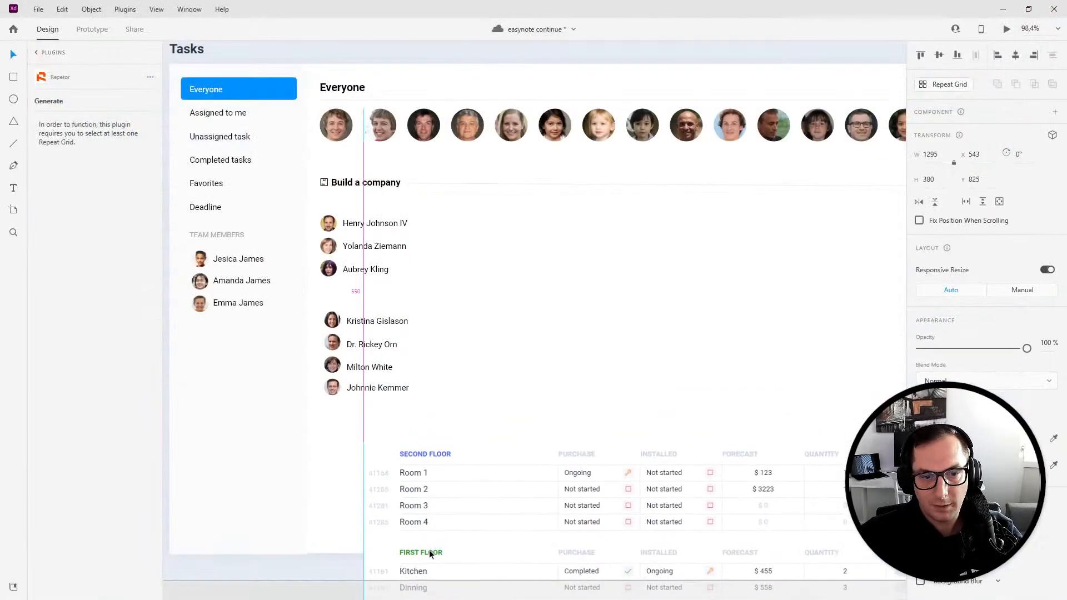
click(486, 276)
drag(419, 171, 414, 158)
click(13, 143)
drag(434, 187, 435, 383)
- Add a bold SECOND FLOOR heading right of the divider and colour it #FF036B
click(14, 188)
click(451, 191)
text(SEC)
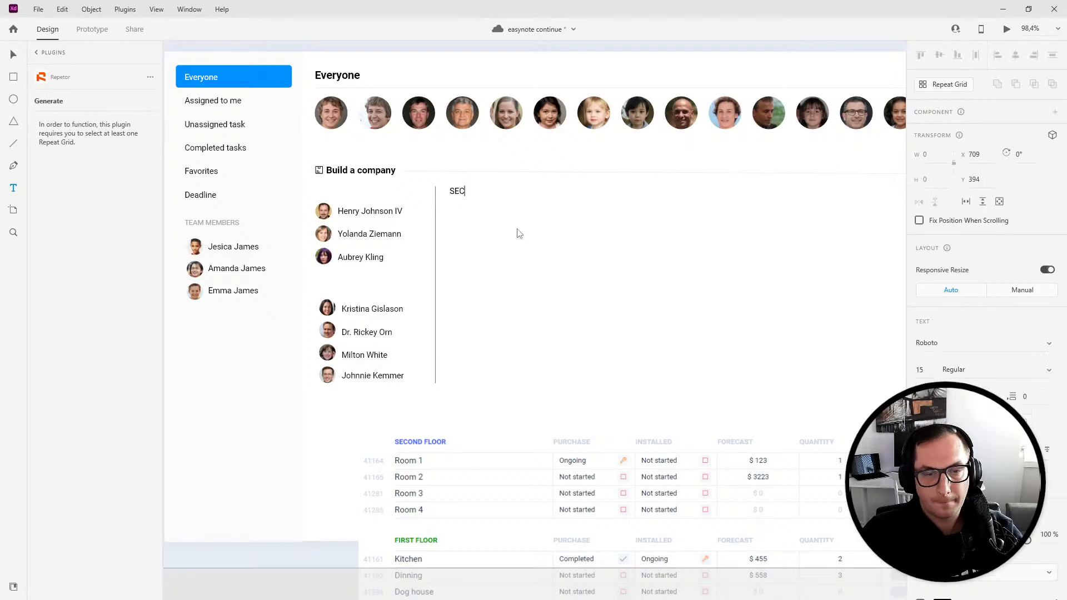
text(OND FLOOR)
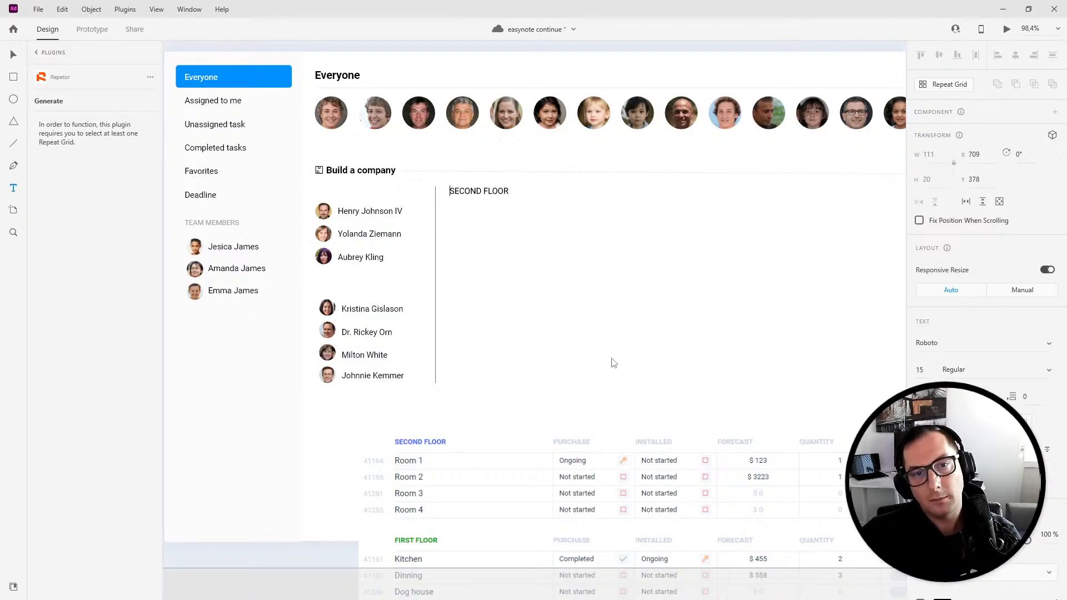
key(Escape)
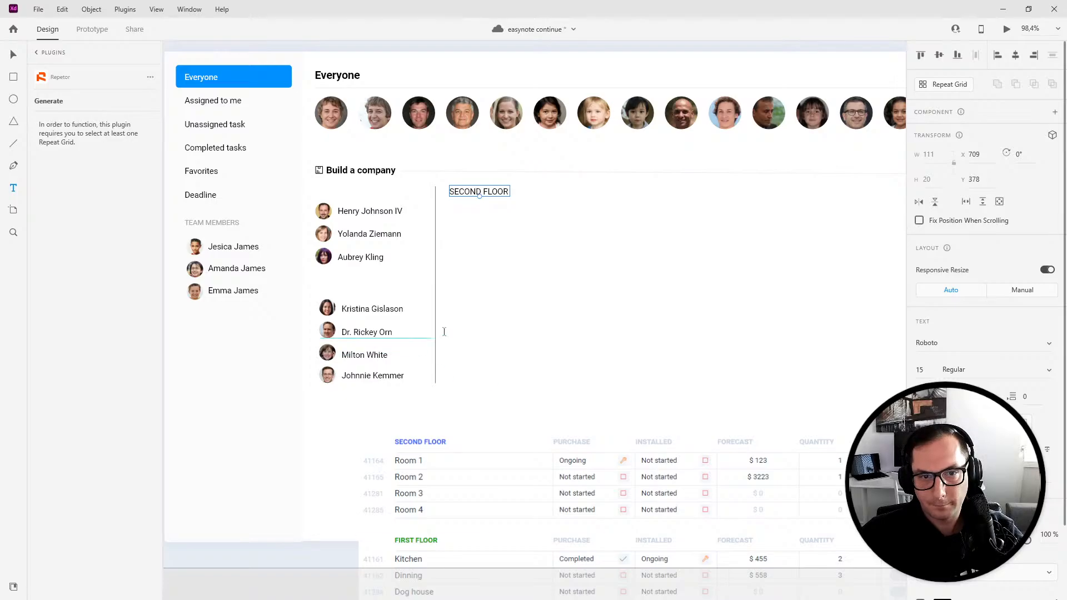
key(ctrl+b)
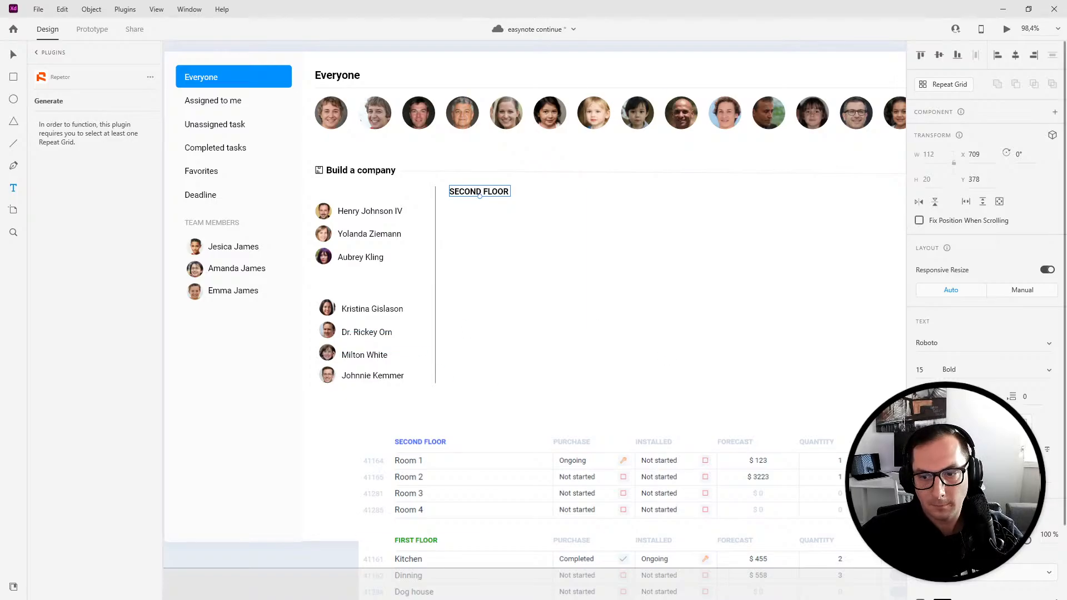
click(940, 599)
click(878, 588)
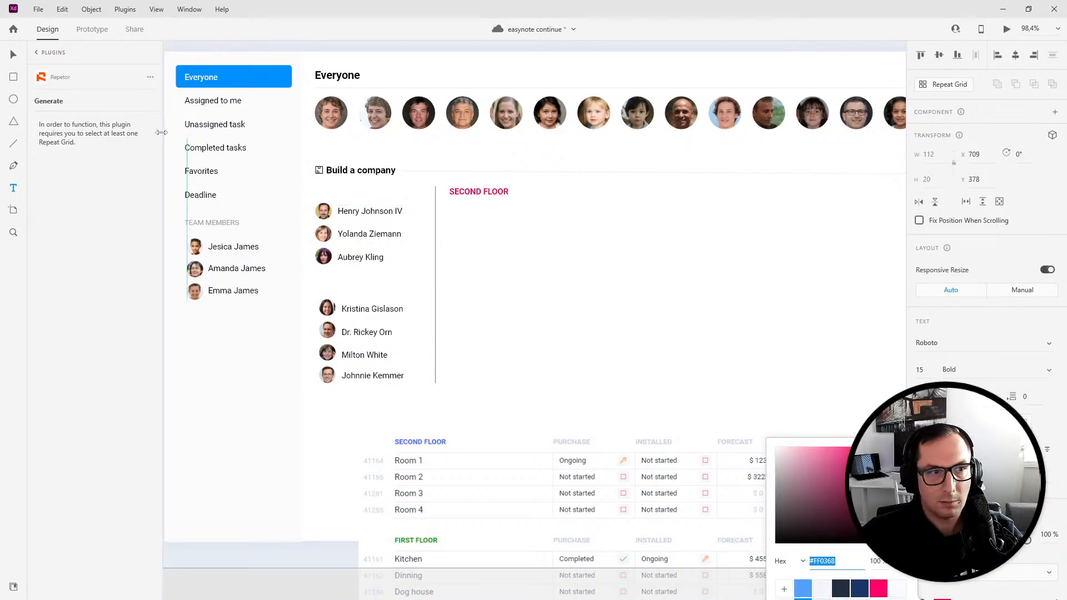
click(13, 190)
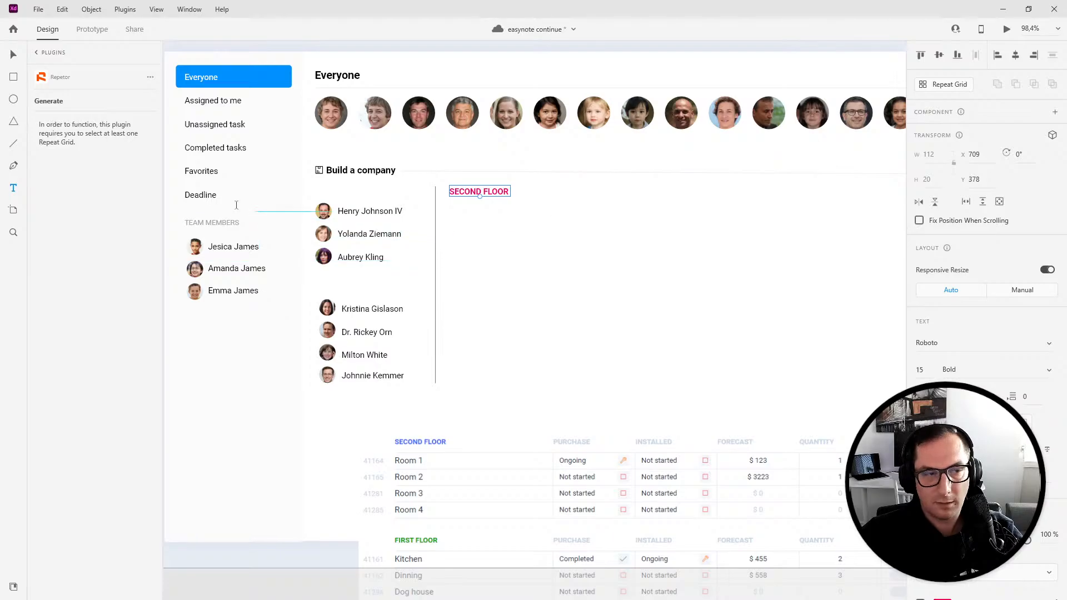
click(11, 52)
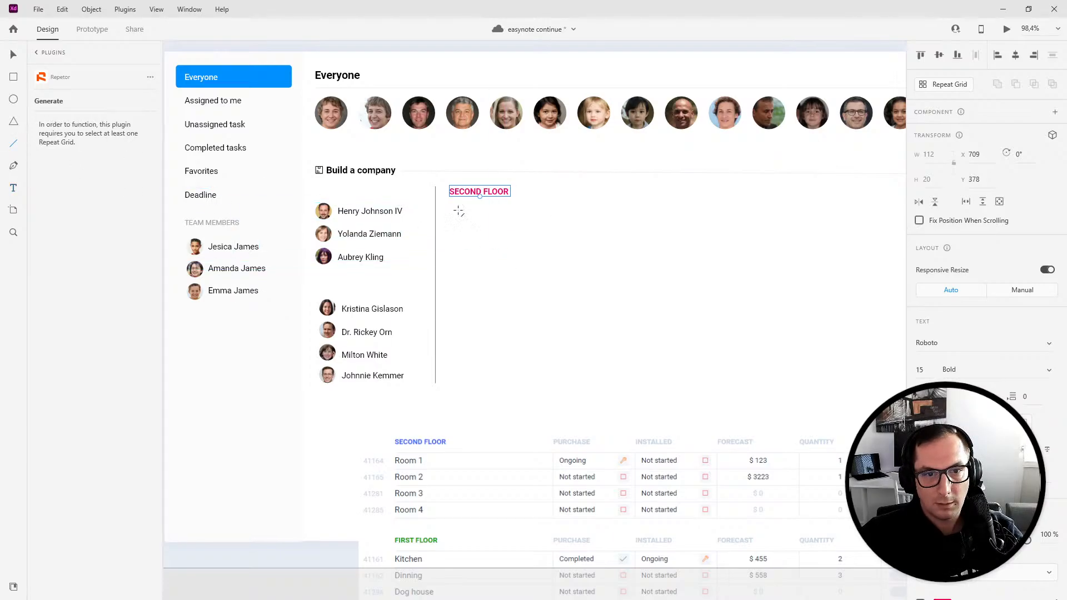
click(16, 189)
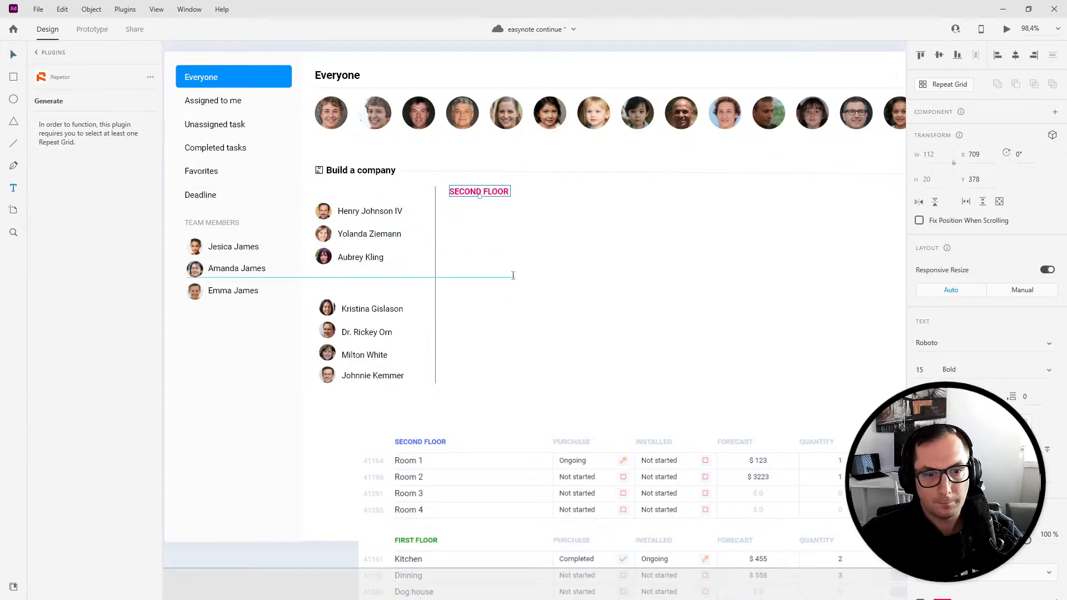
click(471, 261)
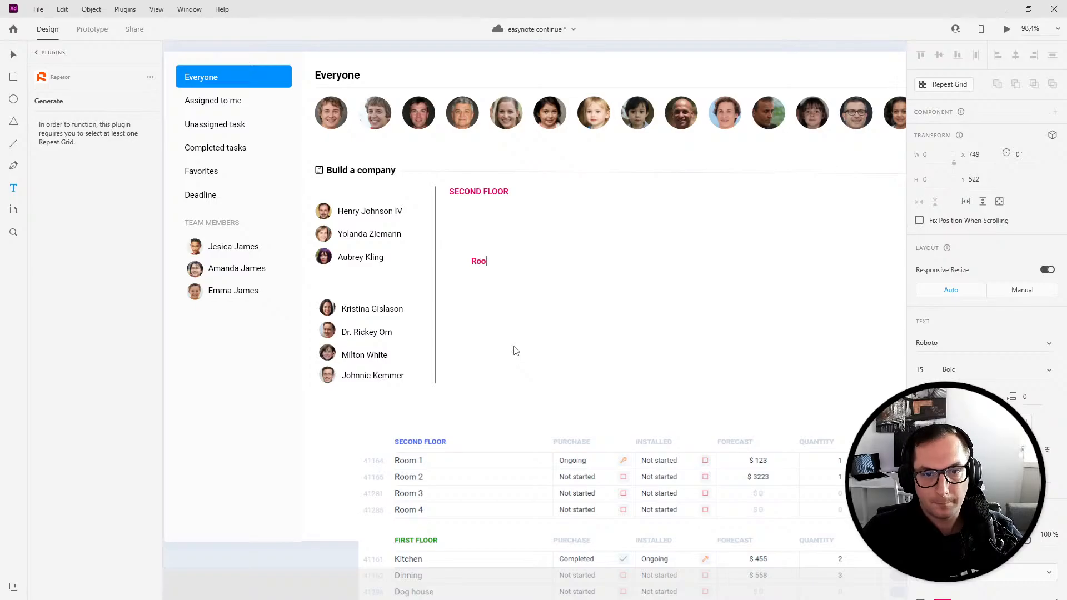
key(Escape)
- Adjust the divider line's stroke colour and reposition the SECOND FLOOR heading next to it
drag(467, 192, 490, 188)
click(438, 215)
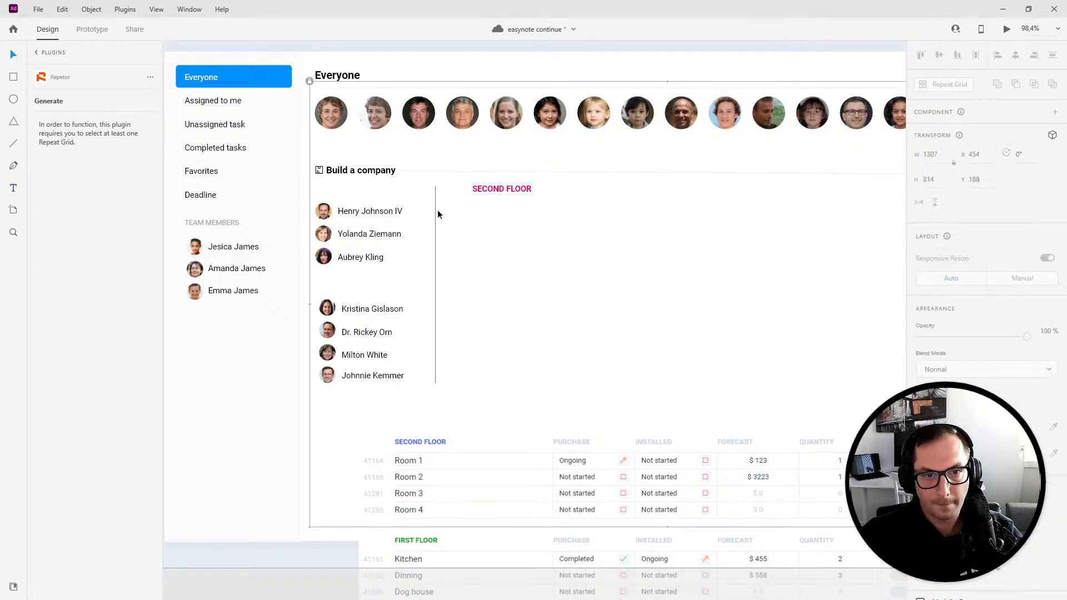
click(435, 215)
click(924, 413)
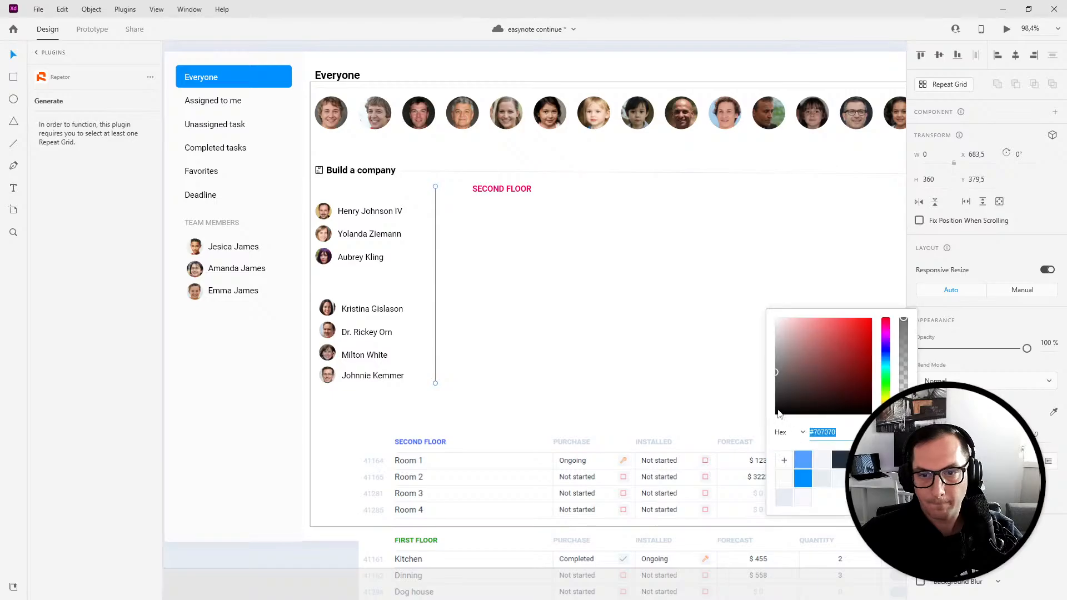
click(452, 215)
drag(486, 189, 466, 191)
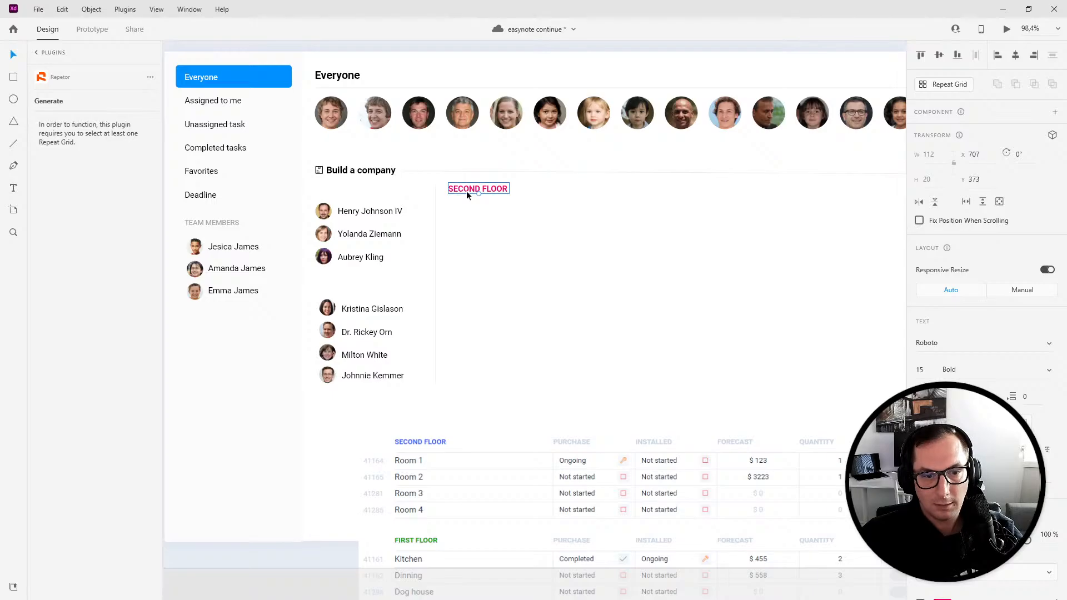
- Add an ID text 311 32 below the SECOND FLOOR heading
click(14, 188)
click(449, 208)
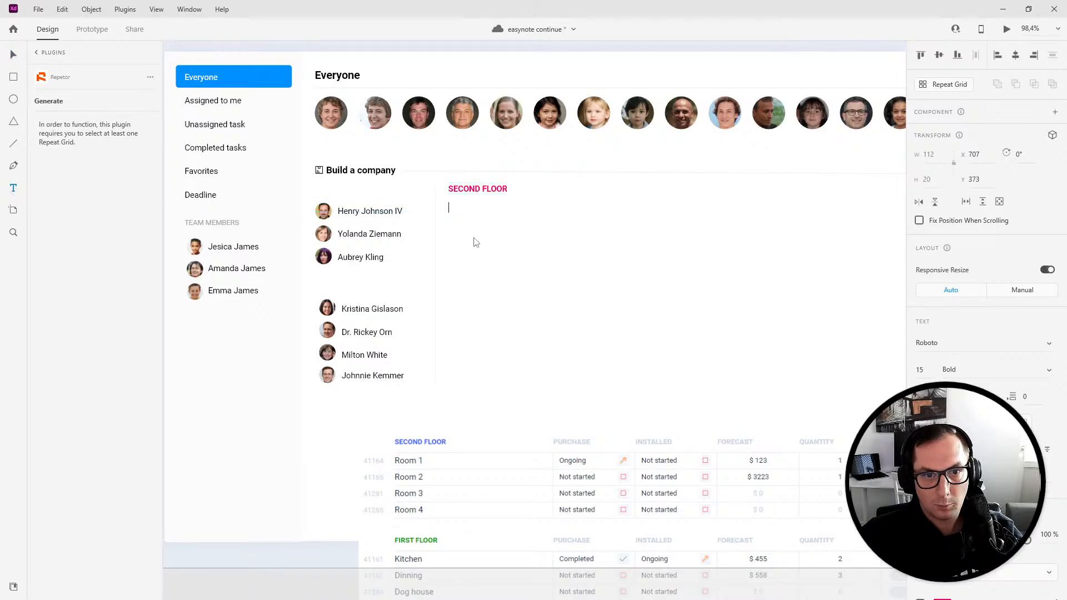
text(311)
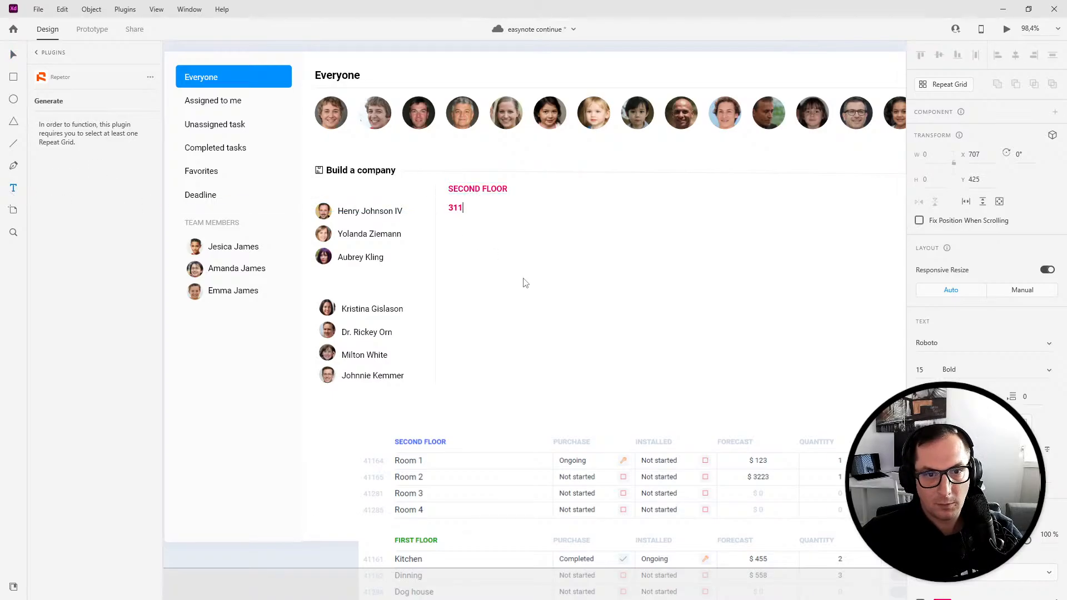
text( 32)
key(Escape)
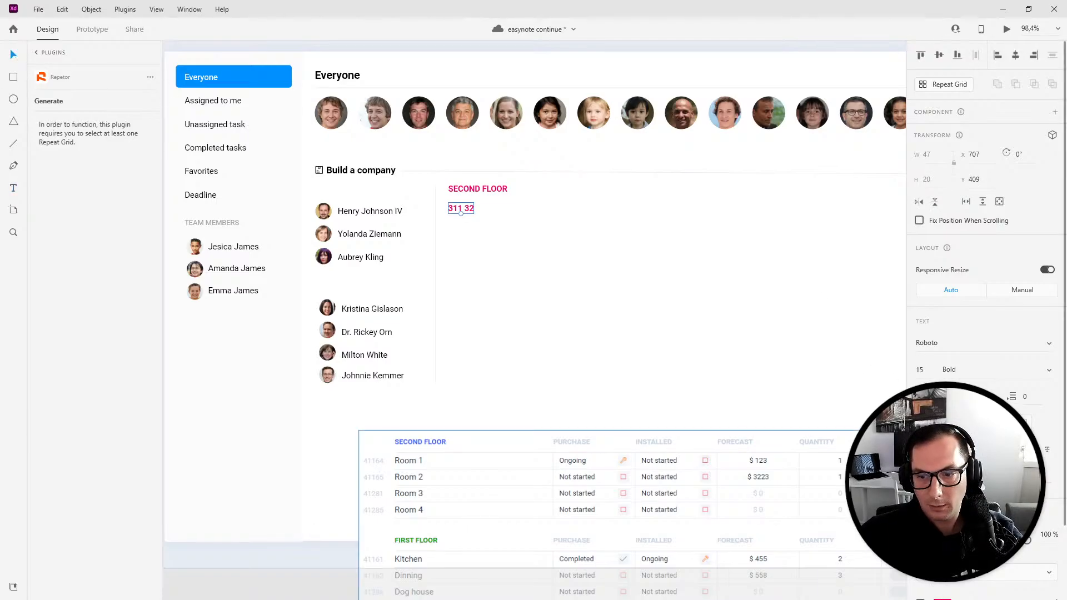
- Set the ID text to Regular weight with a light grey fill and nudge it down slightly
click(1050, 370)
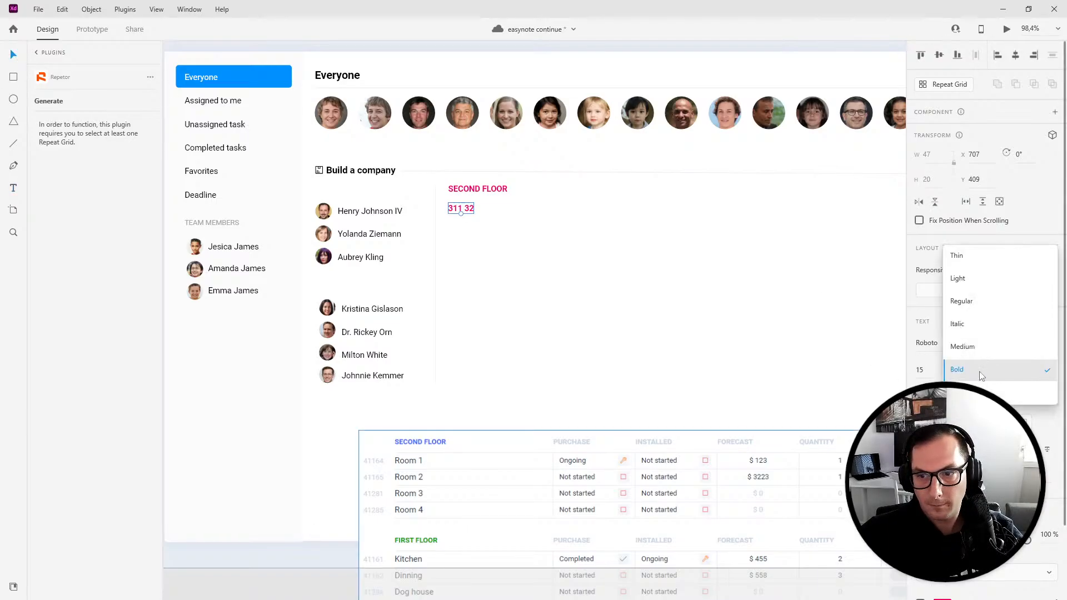
click(962, 302)
click(942, 598)
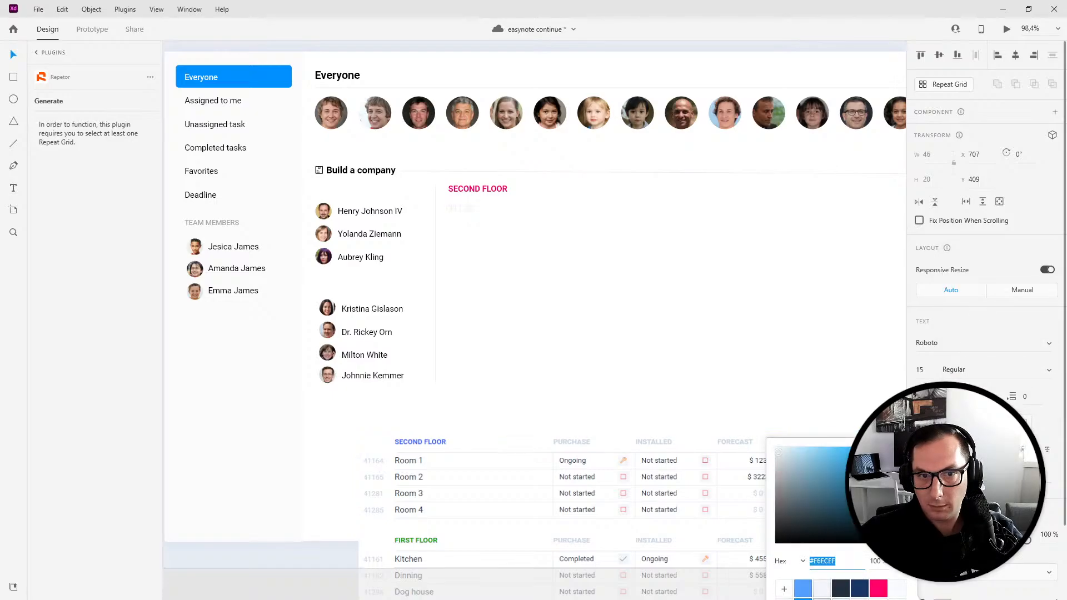
click(539, 337)
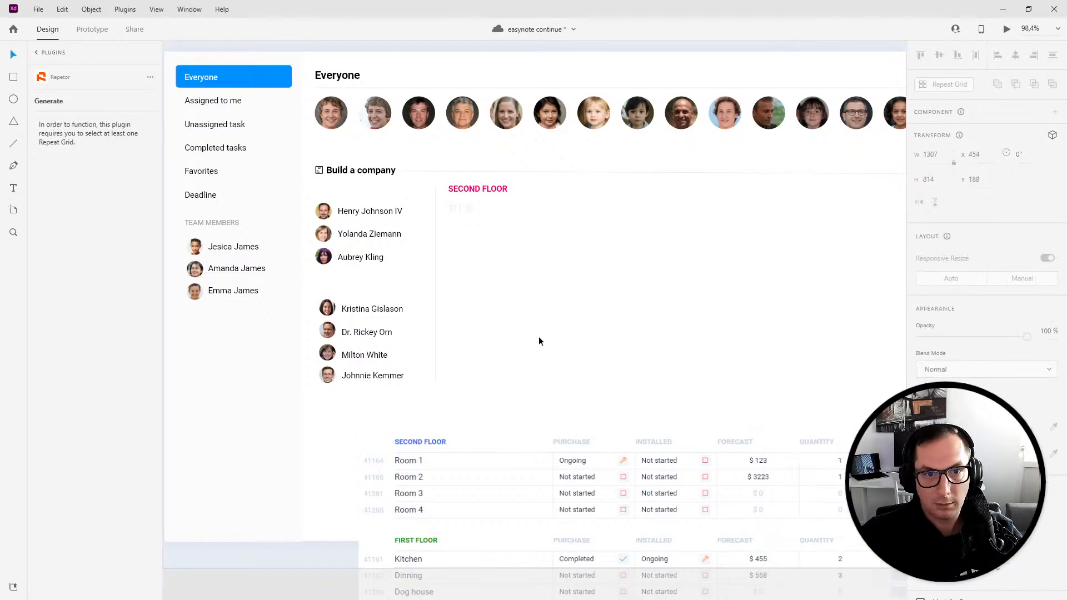
double_click(462, 210)
drag(462, 210, 465, 222)
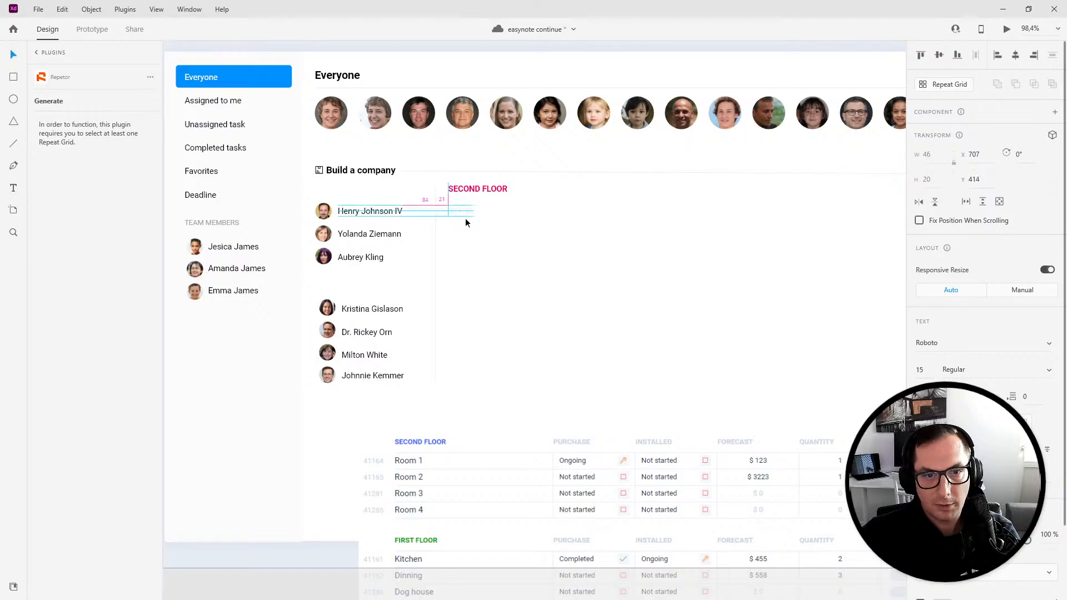
click(483, 285)
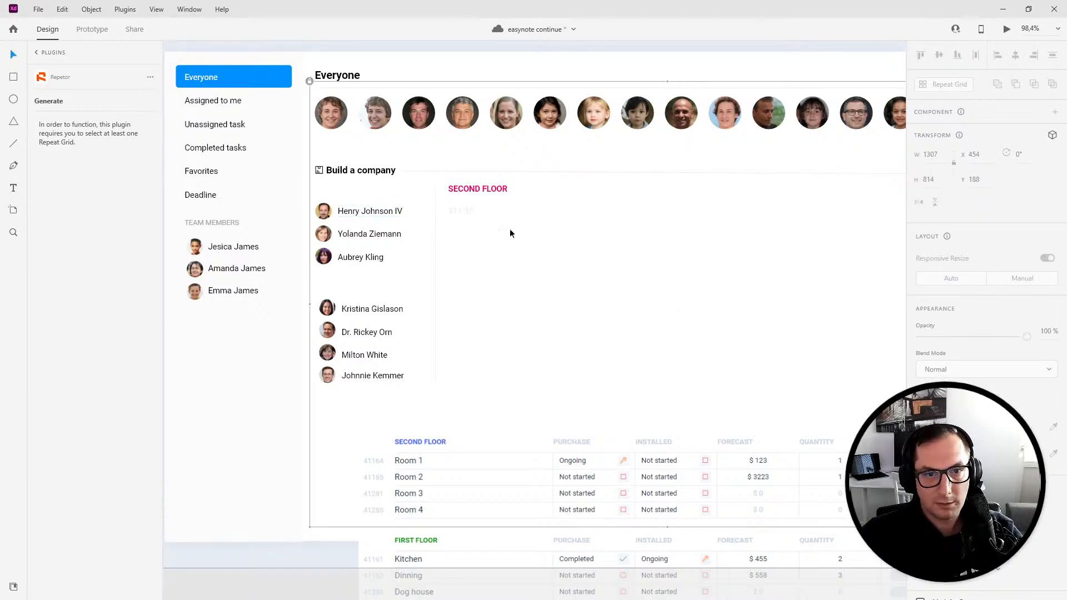
- Add a Develop IOS APP task title beside the ID and give it a dark text colour
click(14, 187)
click(514, 208)
text(Develop IOS)
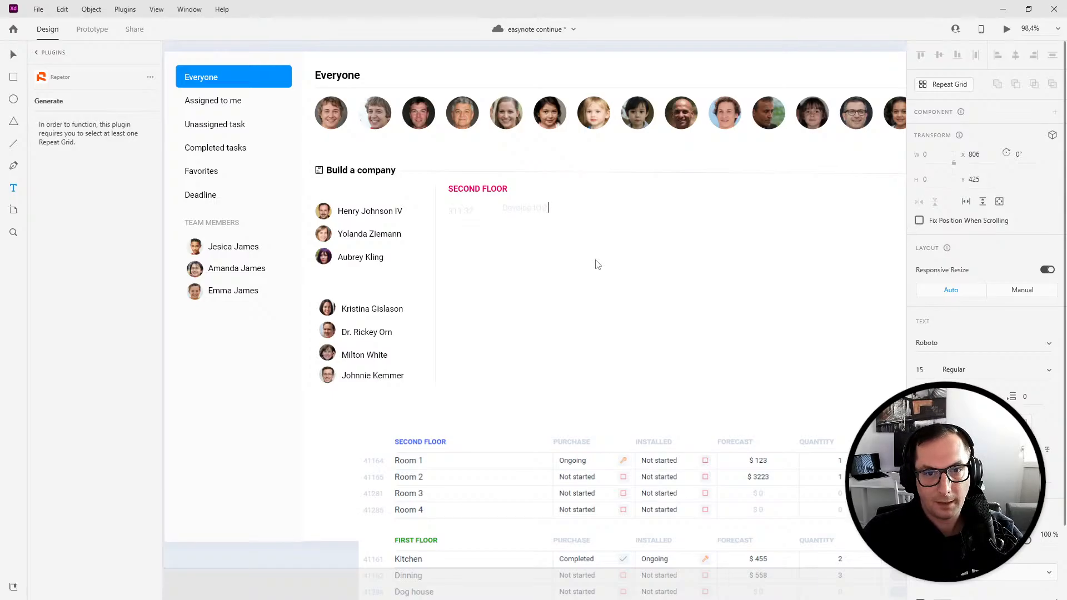
text( API)
key(Escape)
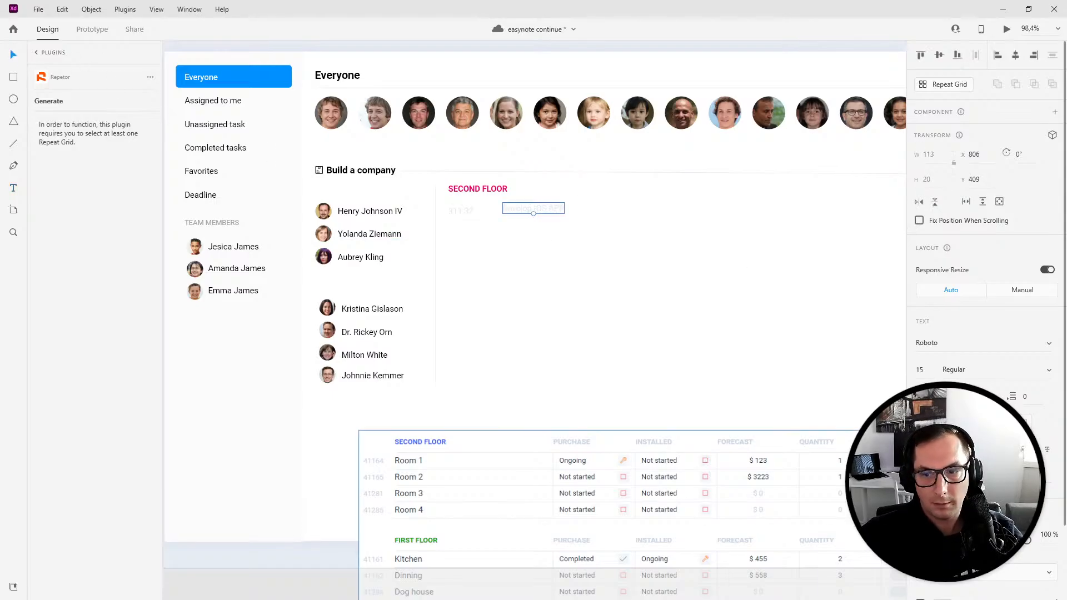
click(942, 598)
drag(795, 539, 733, 575)
click(525, 313)
- Align the SECOND FLOOR heading and the Develop IOS APP title to the same left edge
click(518, 211)
drag(518, 211, 521, 215)
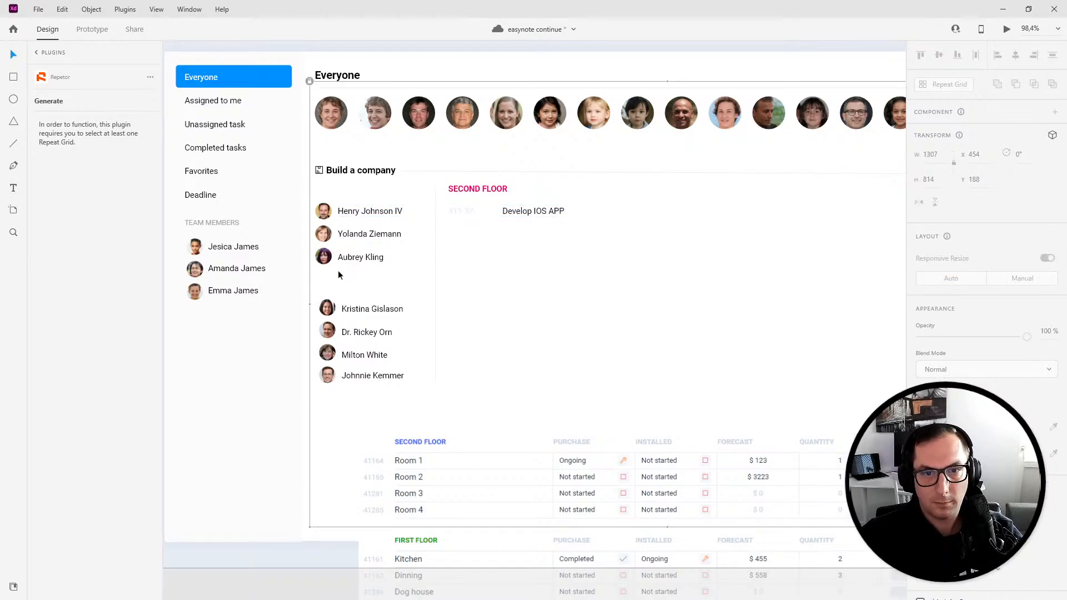
drag(535, 215, 497, 188)
click(540, 212)
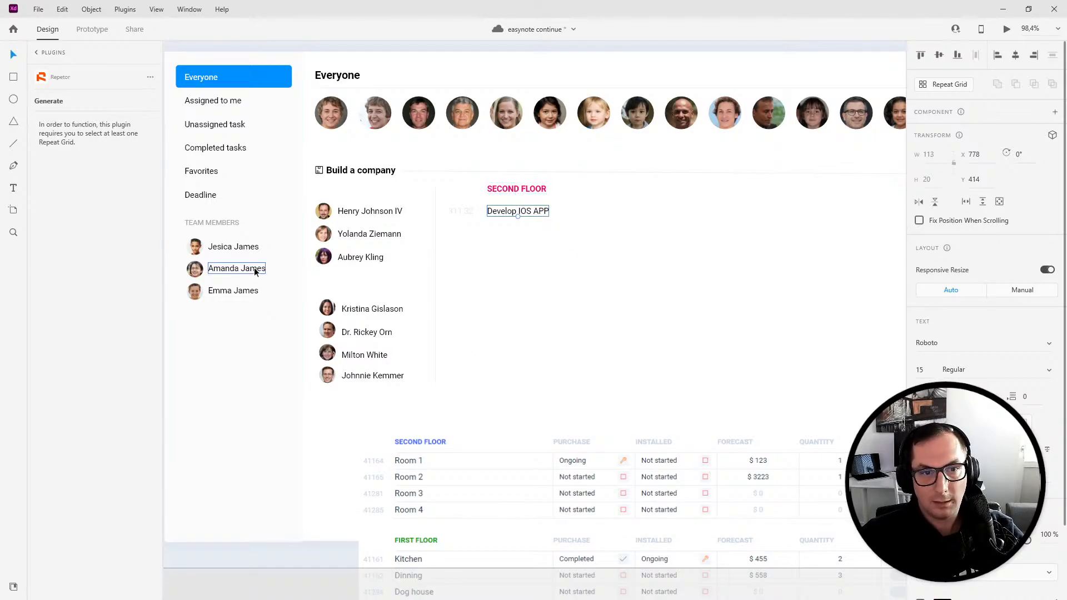
- Add a PURCHASE heading to the right of SECOND FLOOR and nudge it level with that heading
click(15, 190)
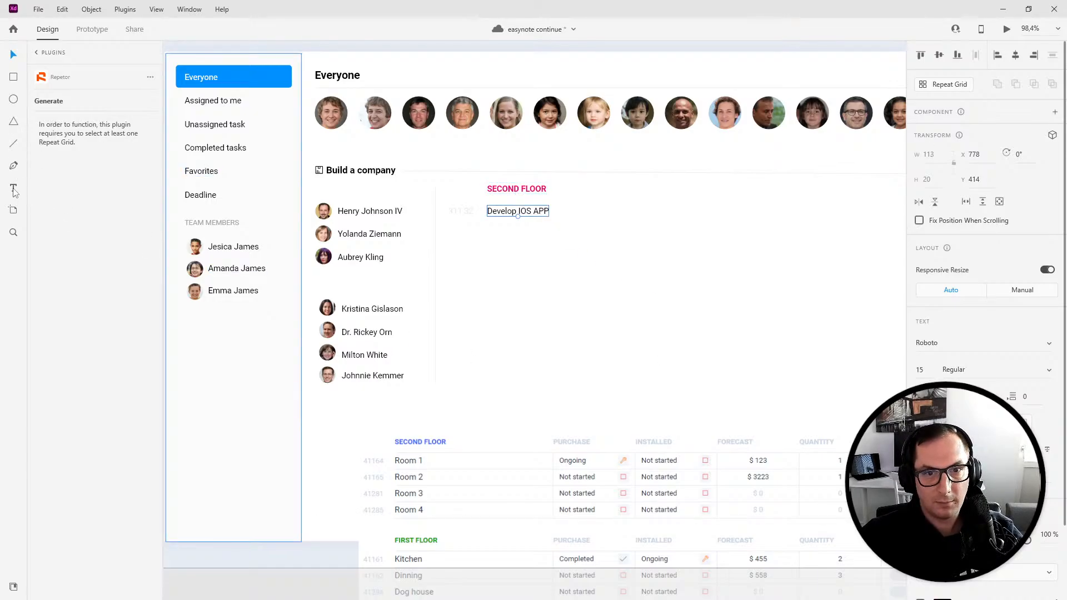
click(586, 184)
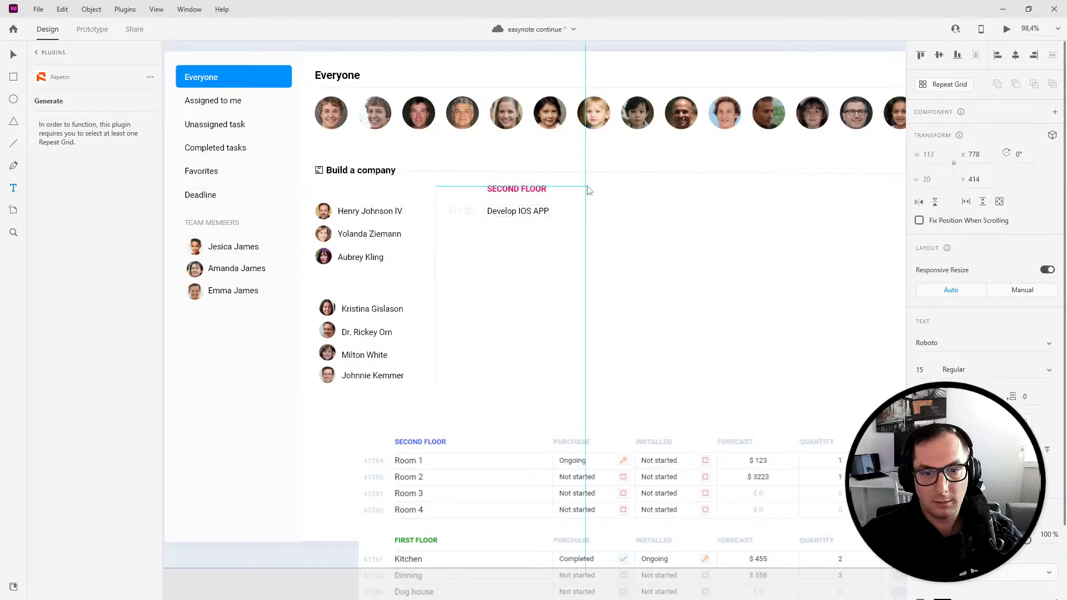
text(PURCHASE)
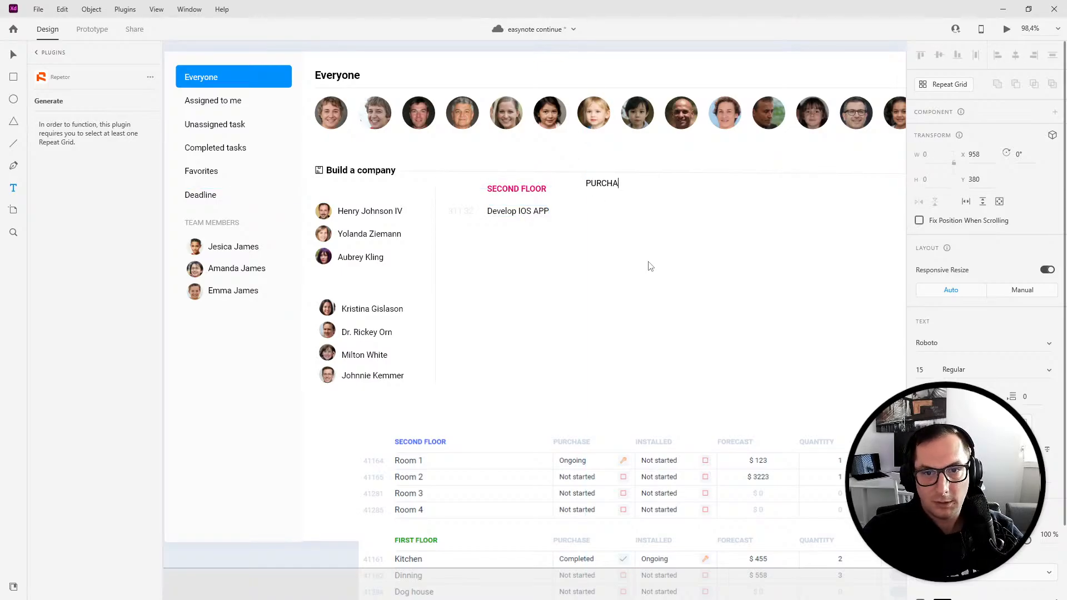
click(16, 56)
key(Down)
key(Down)
key(Down)
key(Down)
key(Down)
key(Down)
key(Down)
key(Down)
key(Down)
key(Down)
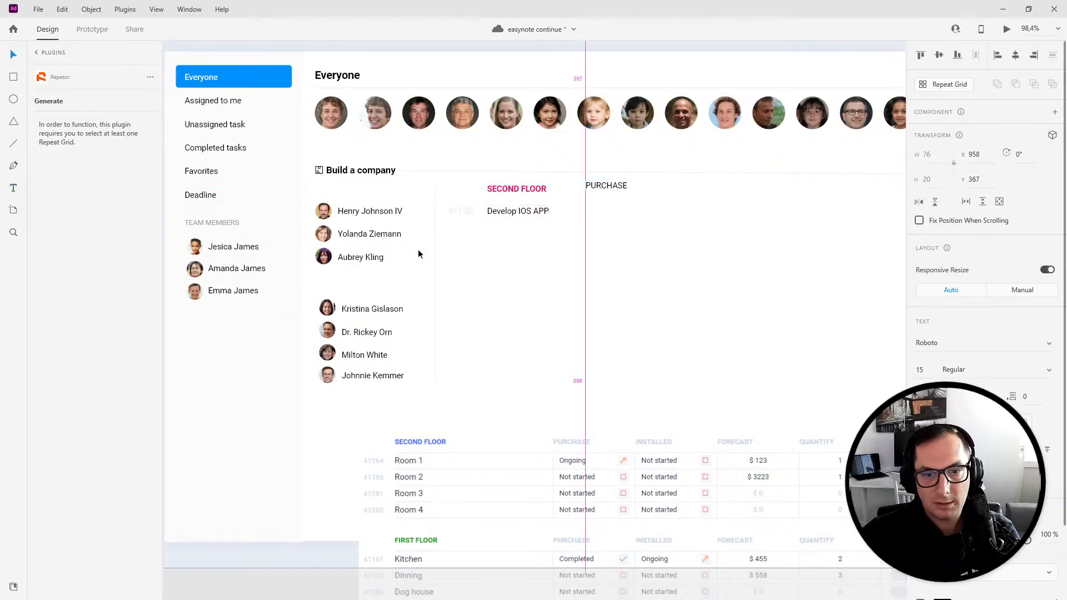
key(Up)
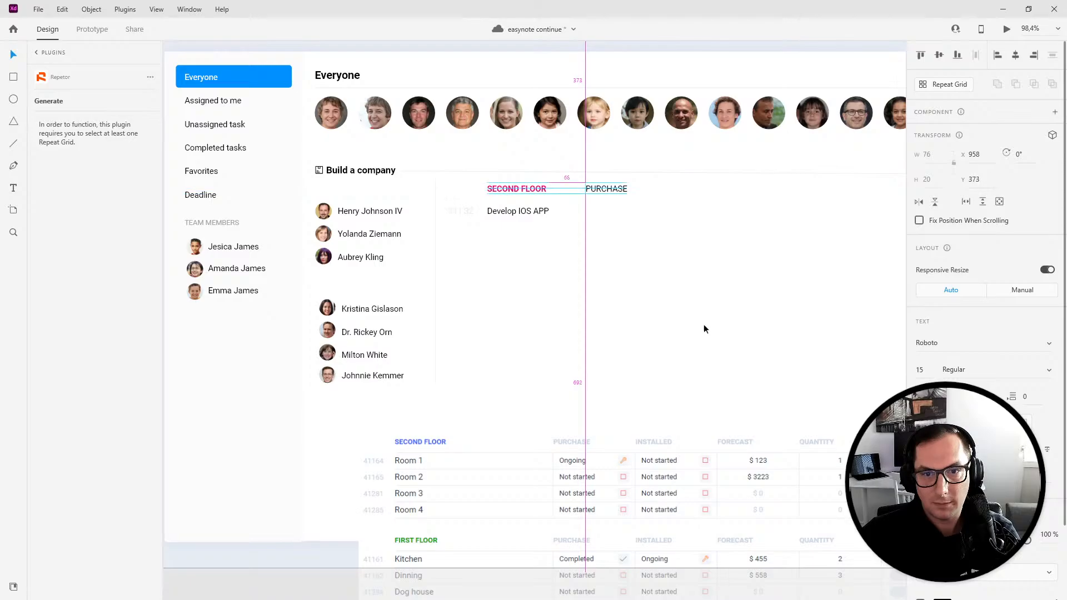
click(942, 599)
click(512, 310)
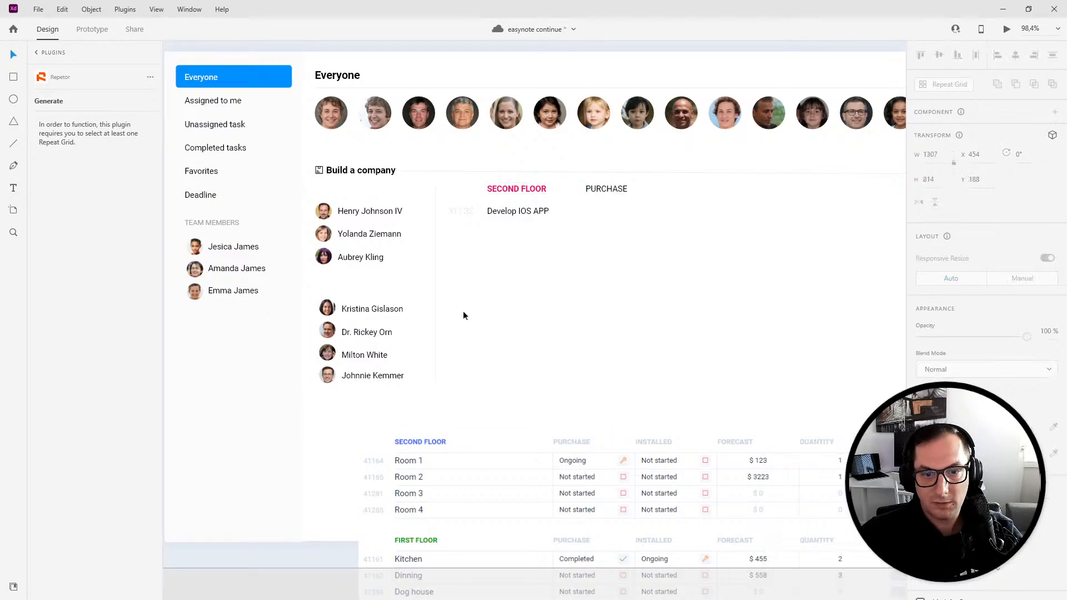
- Add an Ongoing status text below the PURCHASE heading, level with the Develop IOS APP title
click(15, 189)
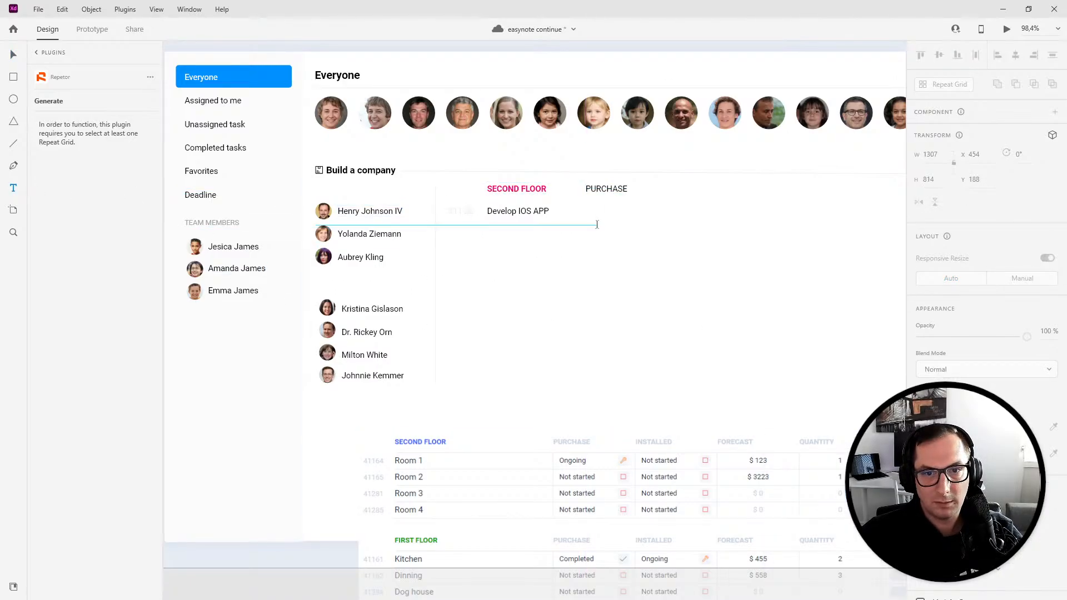
click(597, 222)
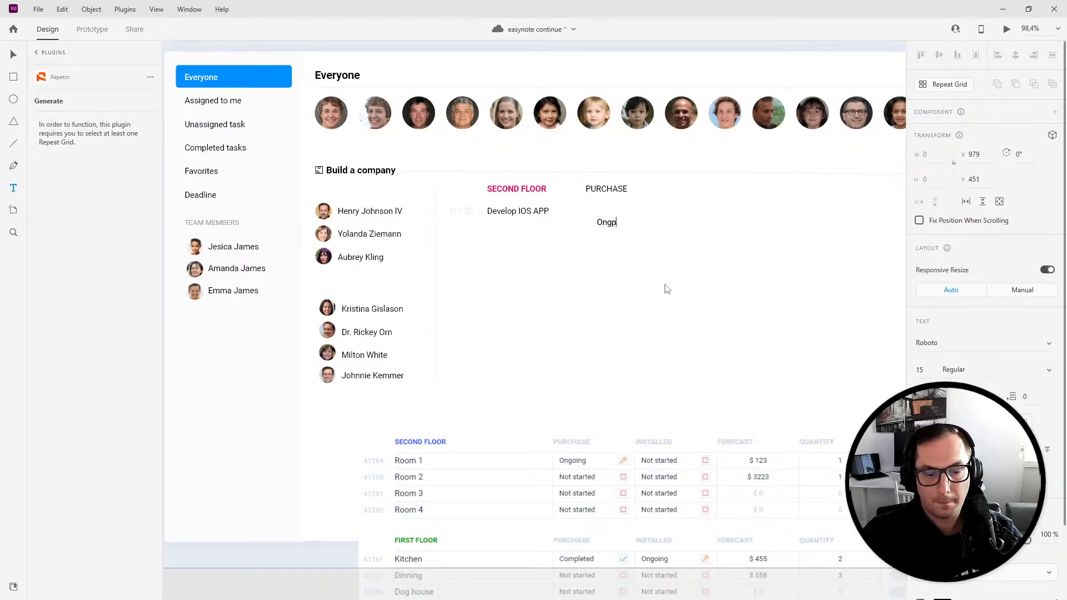
key(Escape)
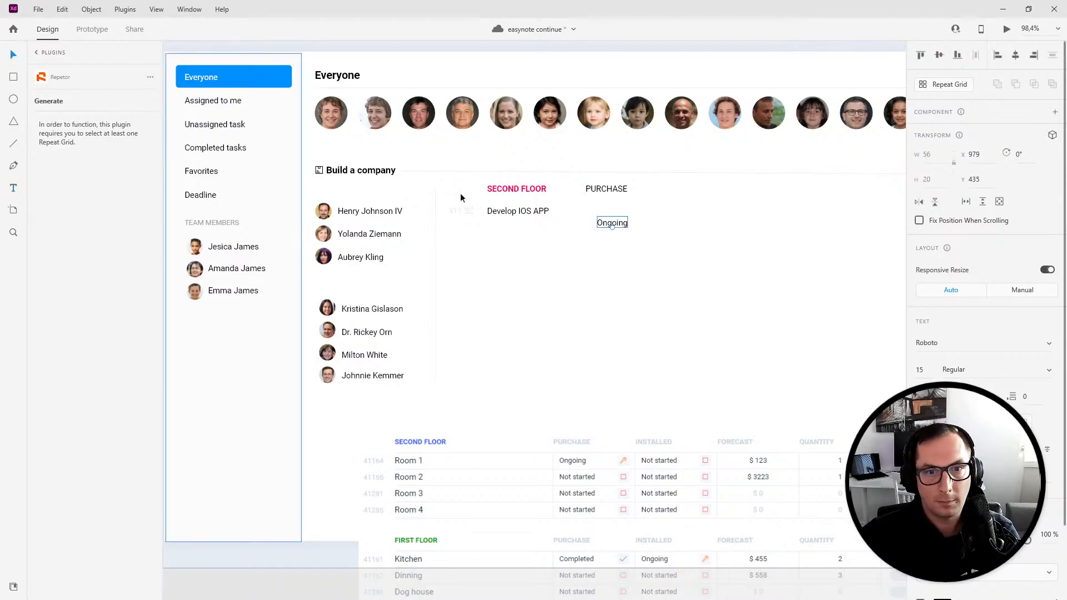
drag(593, 219, 592, 214)
click(576, 259)
- Make the PURCHASE heading bold
click(618, 187)
key(ctrl+b)
click(616, 229)
click(610, 190)
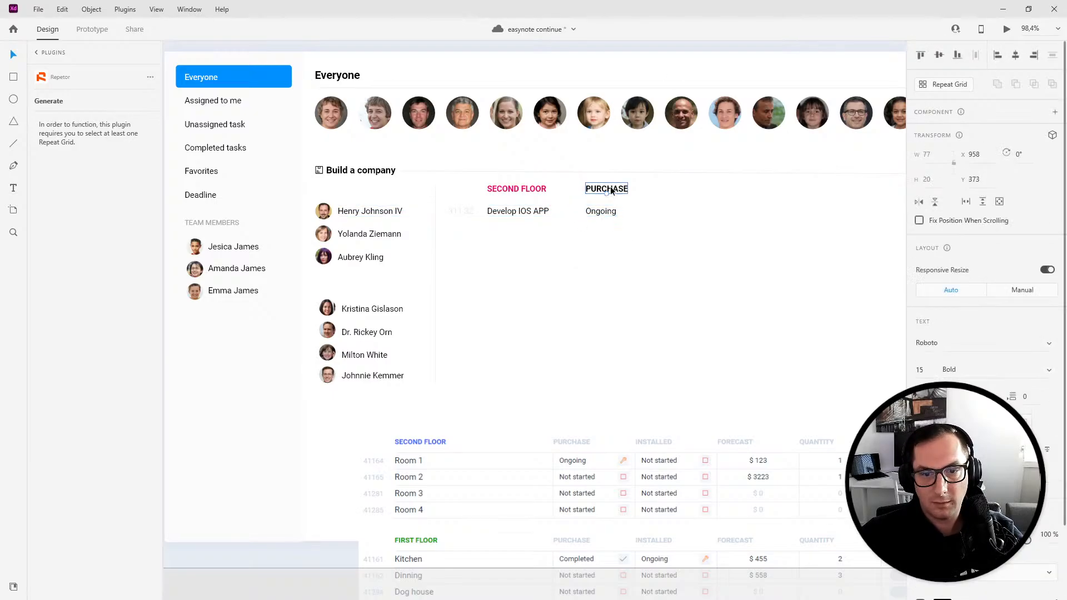
click(652, 286)
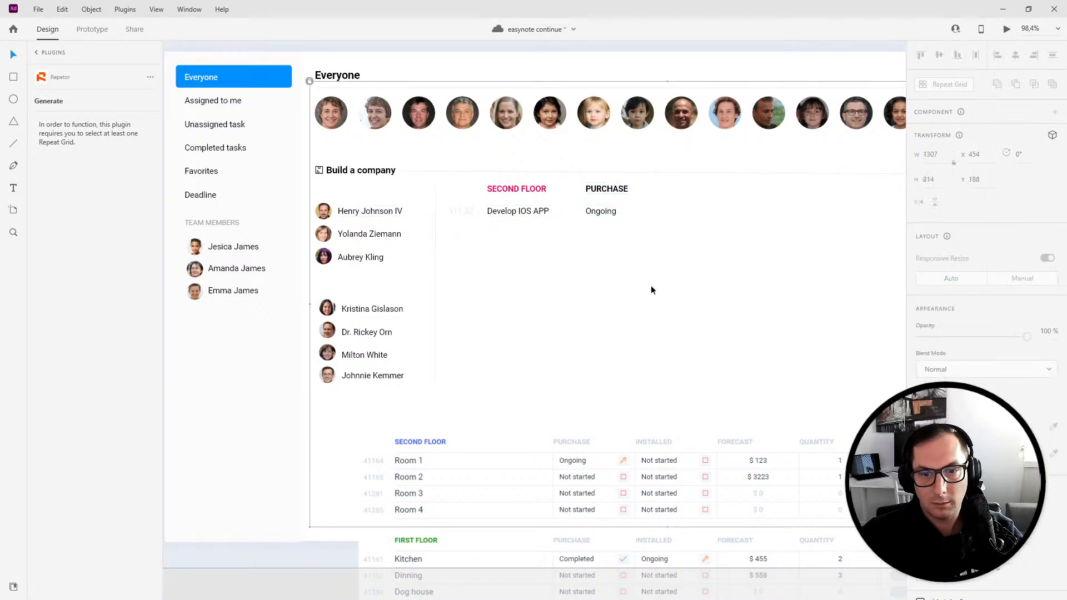
- Duplicate the PURCHASE column to the right as a FORECAST heading with a $149 value
click(610, 212)
shift+click(618, 190)
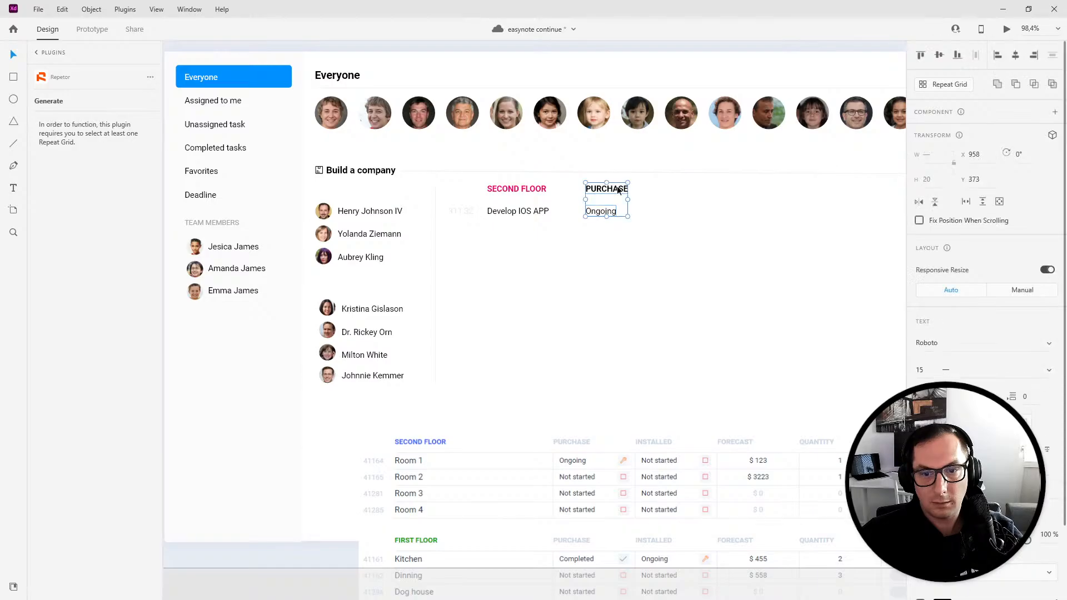
drag(618, 190, 672, 190)
double_click(669, 191)
text(FORECAST)
double_click(669, 217)
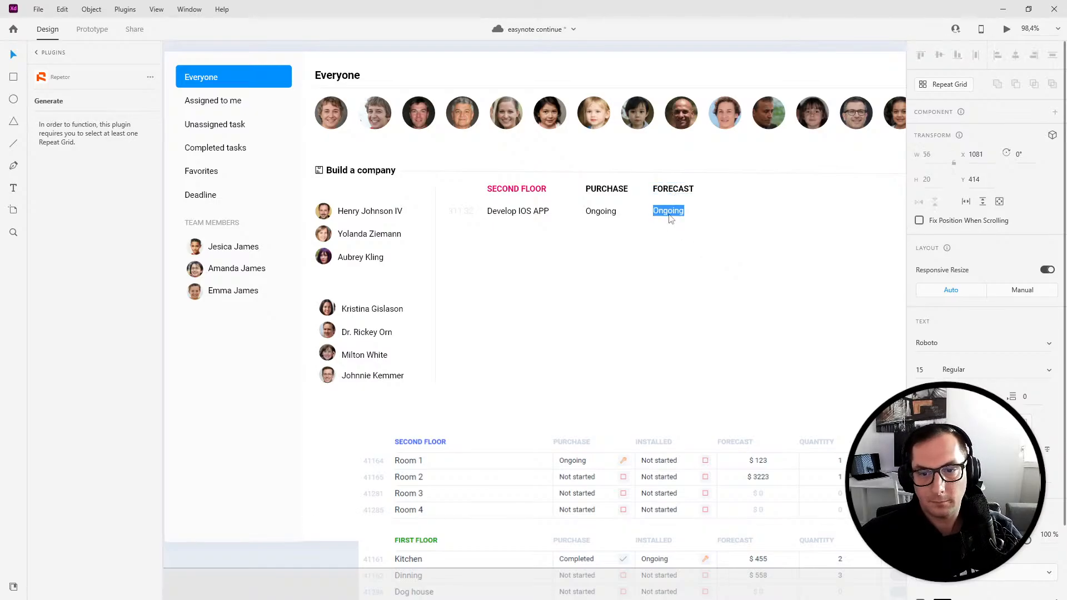
key(BackSpace)
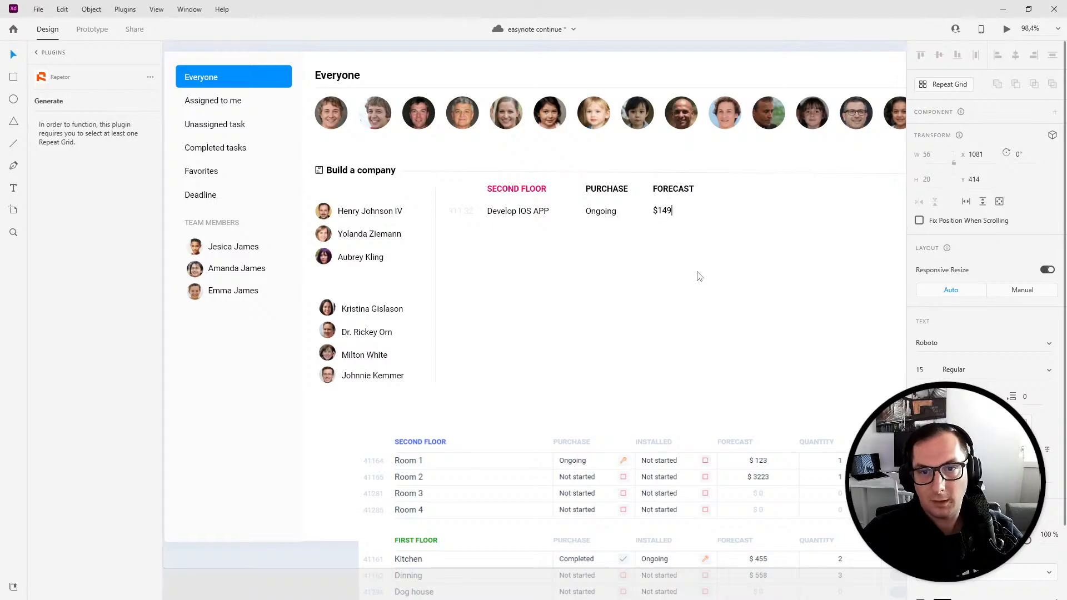
key(Escape)
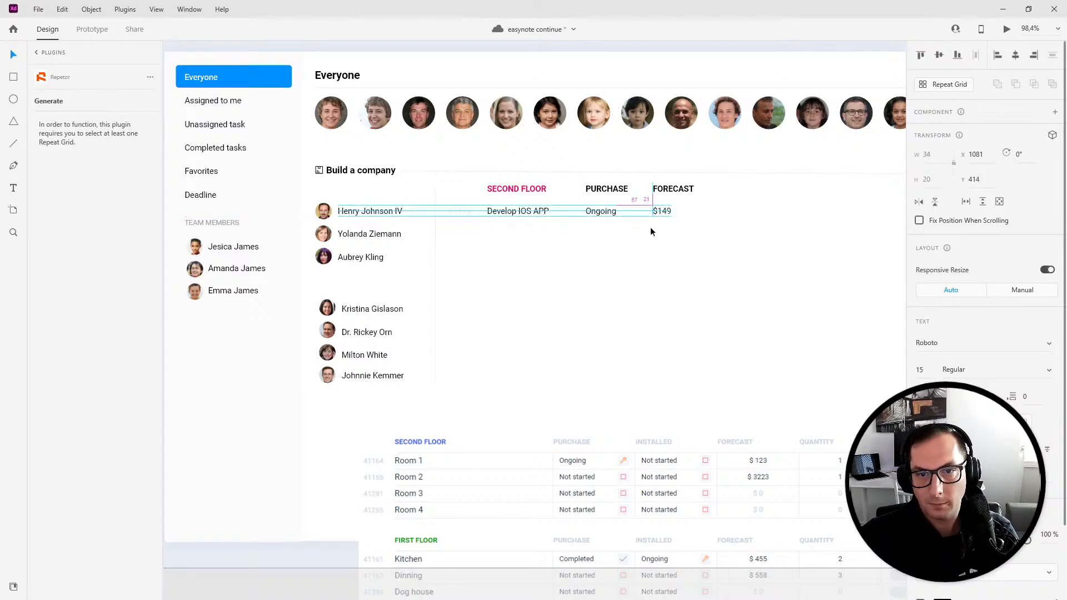
- Duplicate the FORECAST column again, then delete both extra columns beside PURCHASE
shift+click(670, 192)
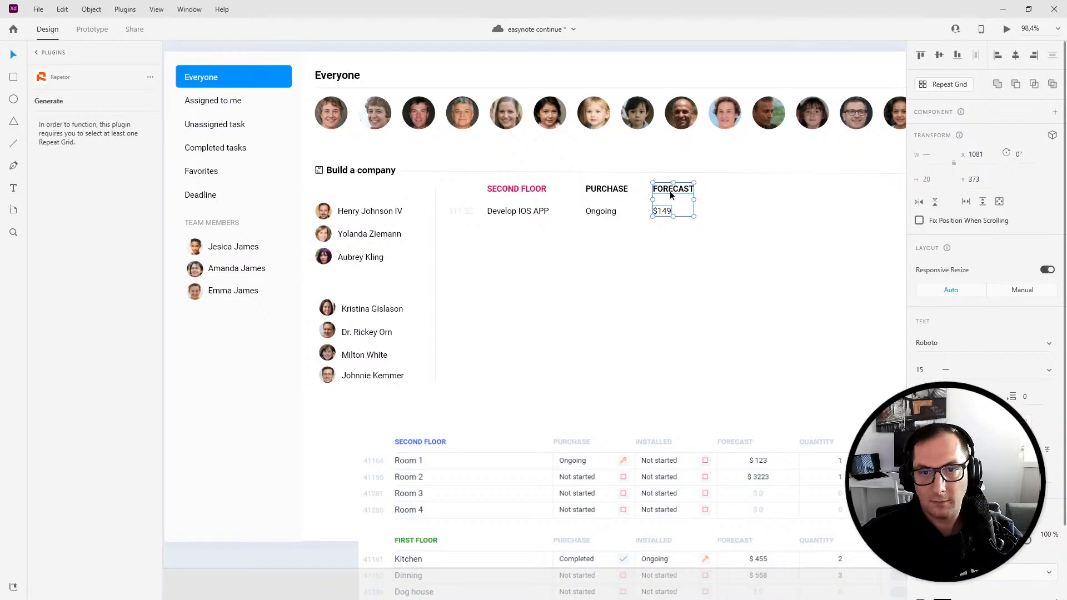
drag(671, 195, 732, 195)
drag(769, 245, 707, 179)
key(Delete)
drag(674, 225, 589, 188)
key(Delete)
- Turn the PURCHASE heading and Ongoing status into a repeat grid of five columns with wider spacing, then ungroup it
scroll(847, 218, down, 5)
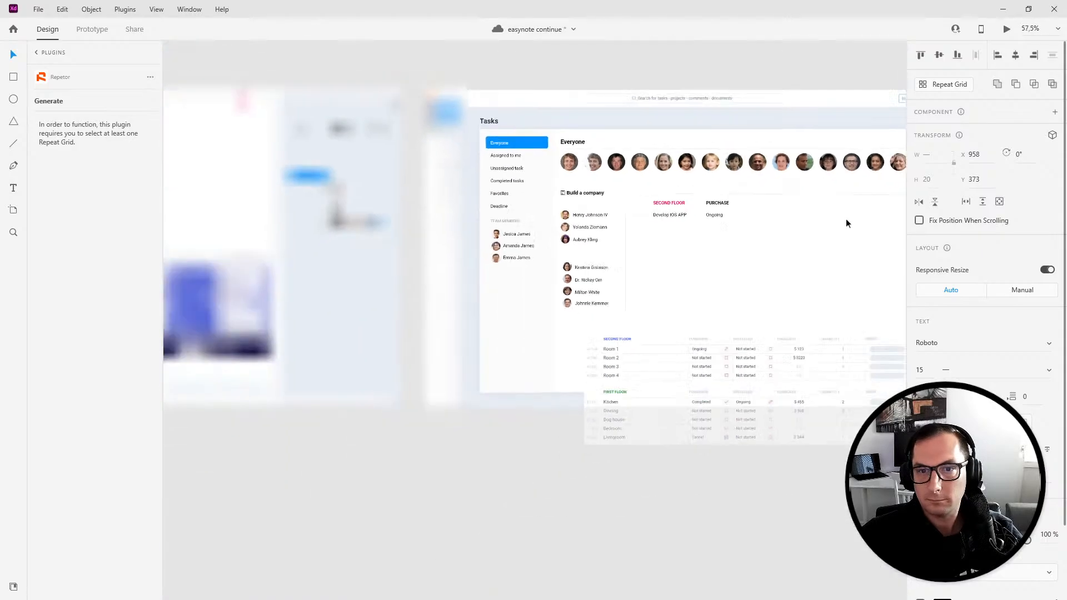
drag(817, 239, 636, 256)
scroll(636, 256, up, 5)
key(ctrl+r)
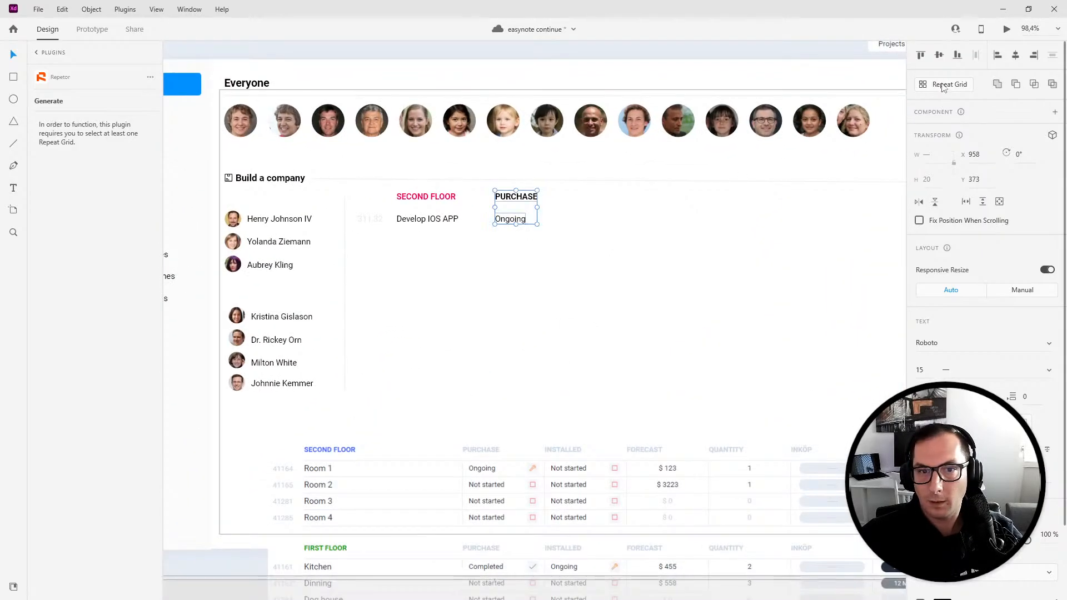
drag(538, 208, 726, 208)
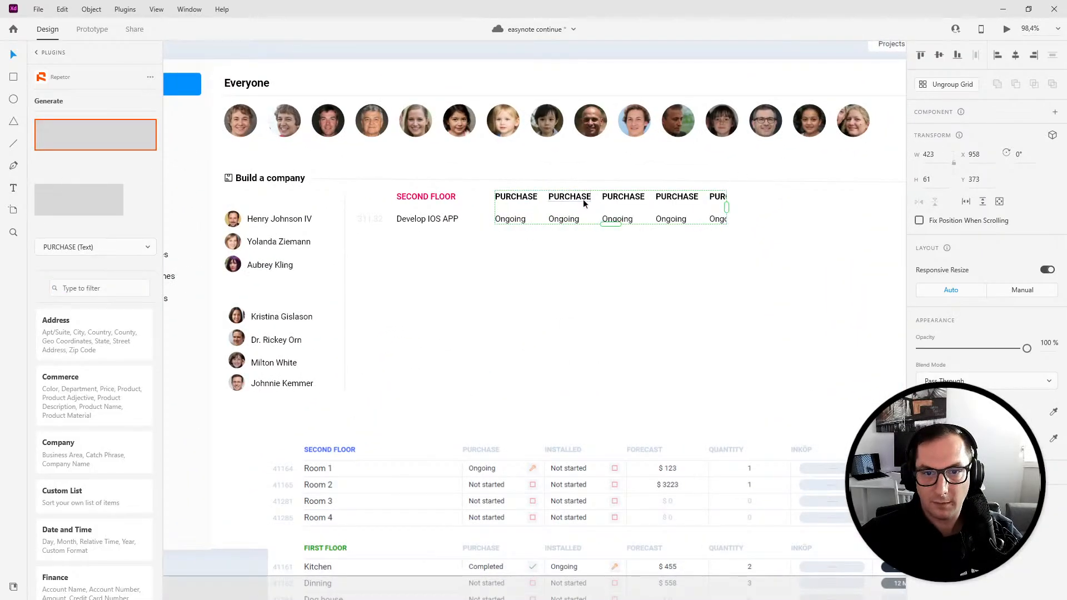
drag(596, 196, 628, 197)
scroll(634, 200, right, 3)
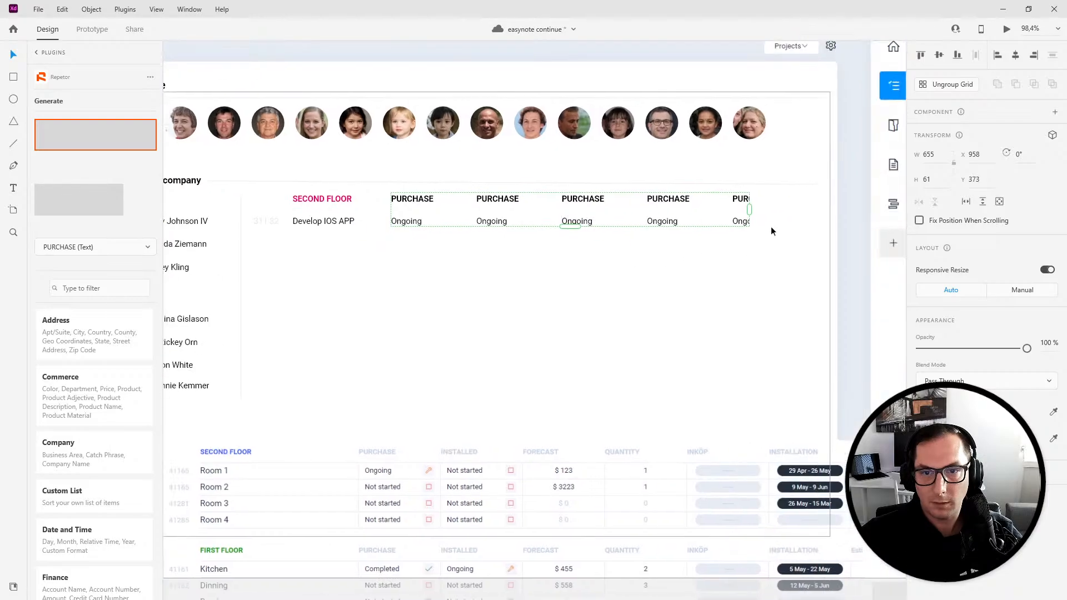
drag(749, 208, 775, 209)
key(ctrl+shift+g)
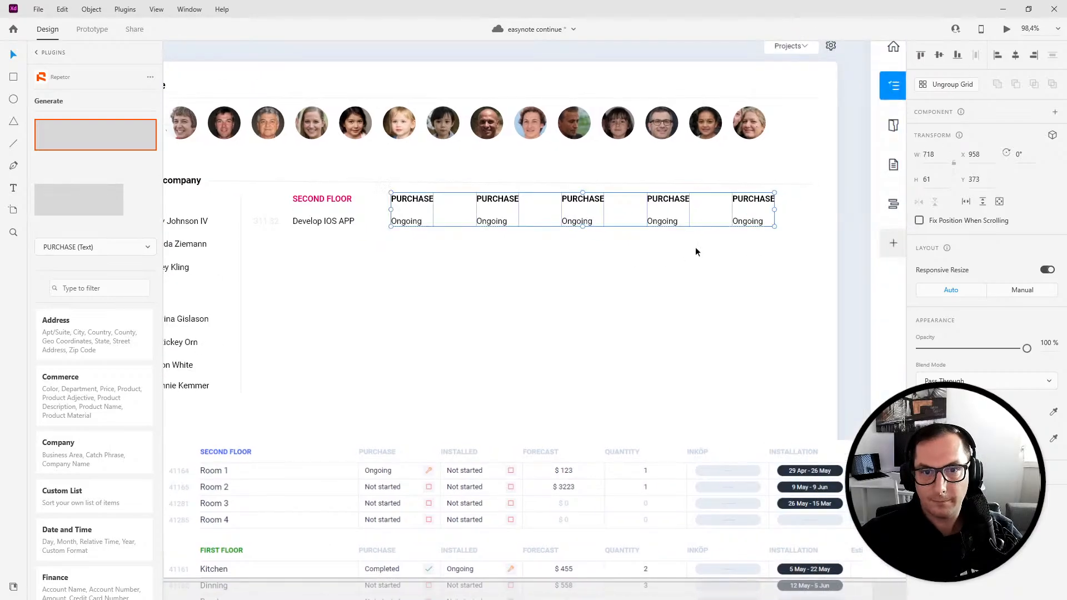
click(458, 294)
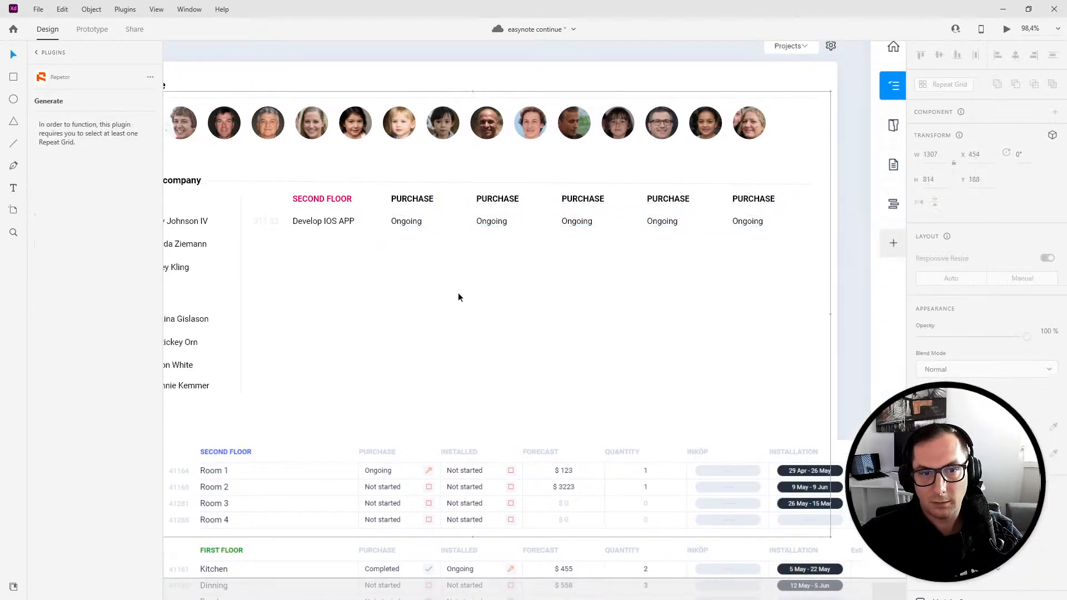
- Rename the second column heading to INSTALLATION
double_click(401, 224)
double_click(502, 201)
text(INSTALLATION)
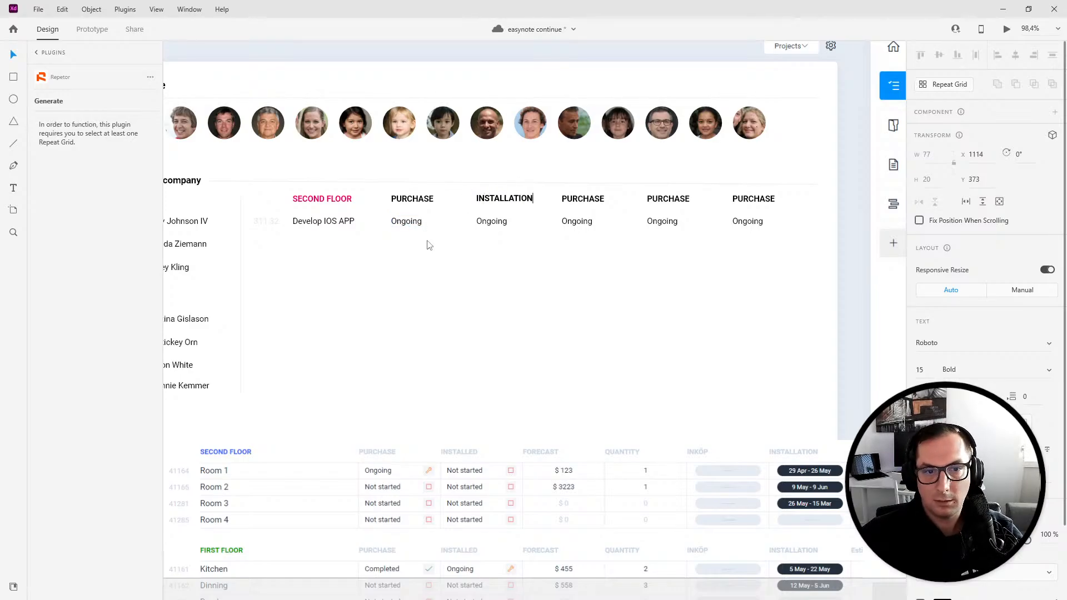
- Change the status under PURCHASE to Completed
double_click(407, 222)
double_click(407, 222)
text(Completed)
key(Escape)
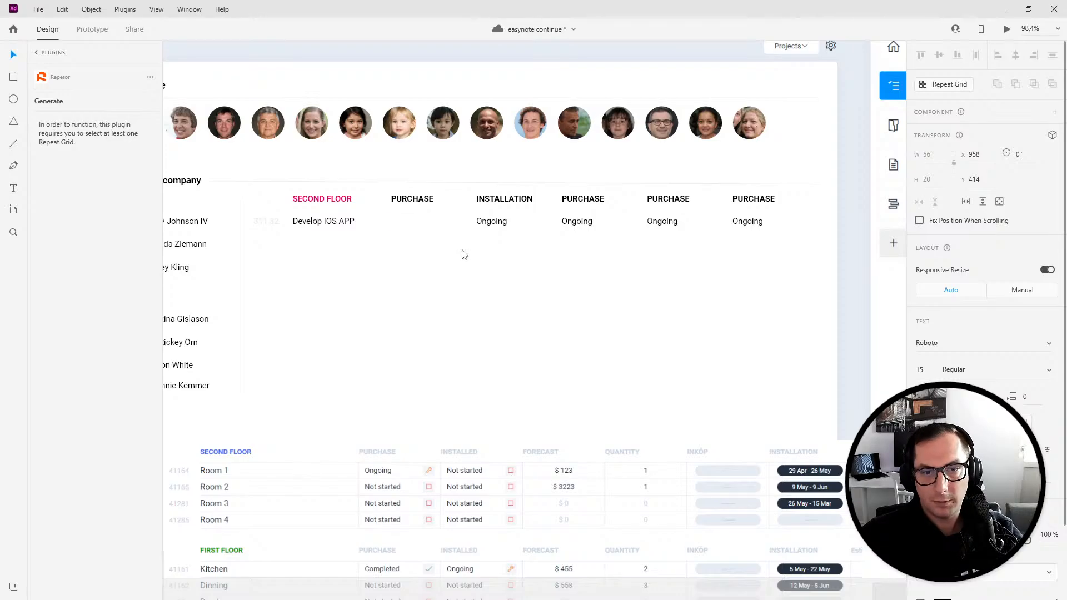
- Rename the third column heading to BUDGET and set its value to $ 1999
double_click(583, 199)
text(BU)
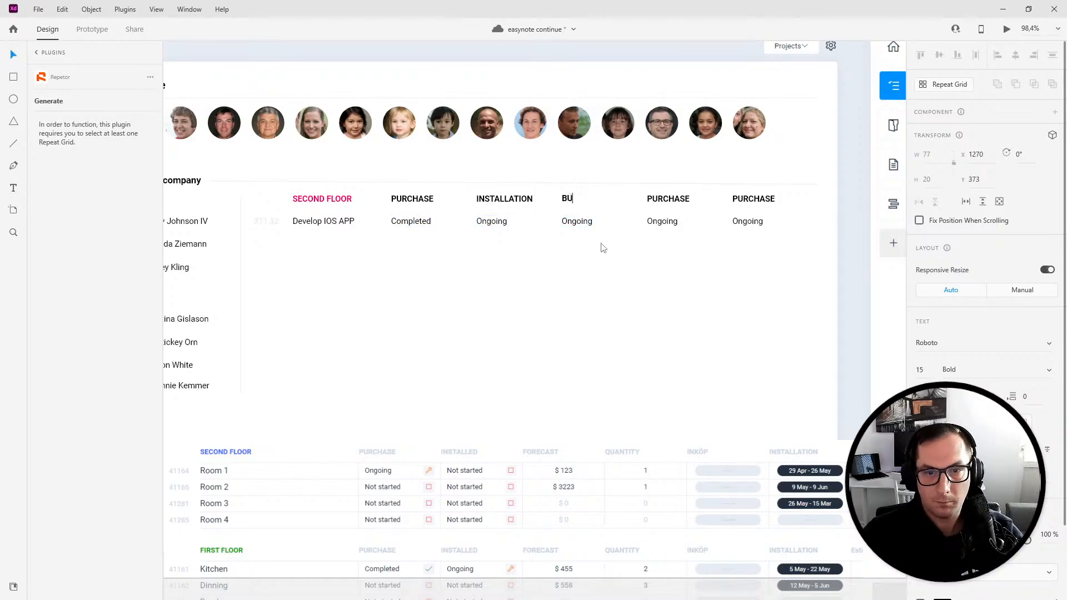
text(DGET)
click(577, 220)
double_click(577, 220)
text($ 19)
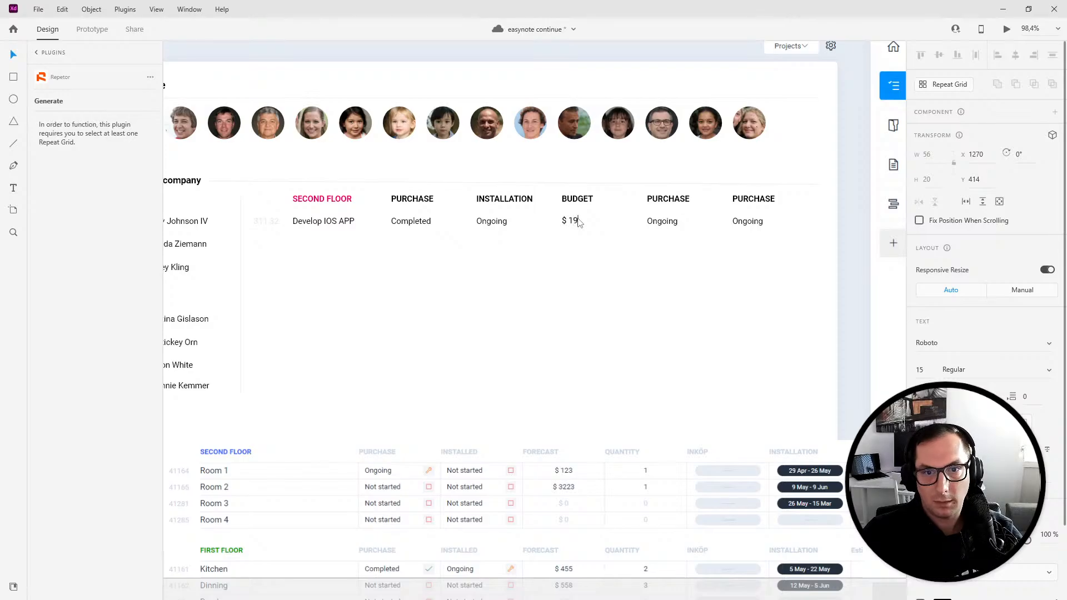
text(99)
- Rename the fourth column heading to SPENT and set its value to $233
click(667, 199)
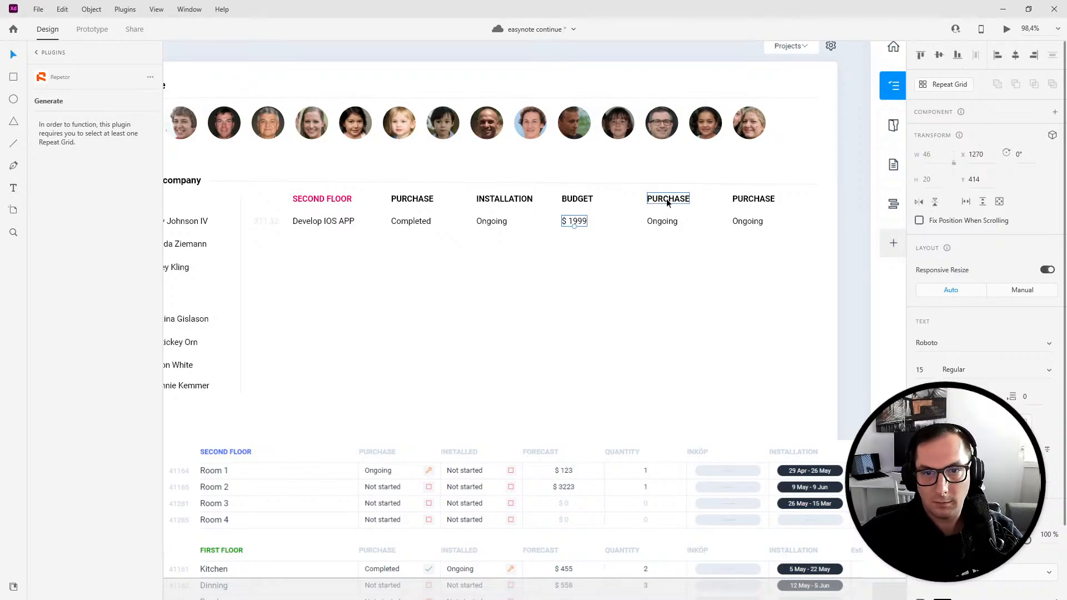
double_click(667, 199)
text(SPENT)
key(Escape)
double_click(653, 221)
text($233)
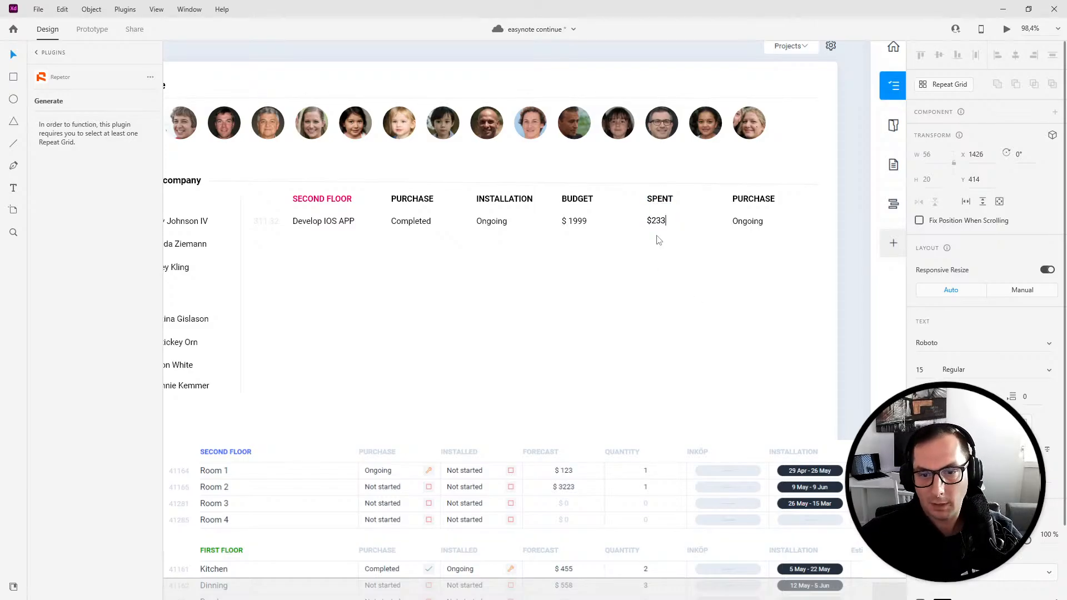
key(Escape)
- Rename the fifth column heading to DONE and delete the status text beneath it
double_click(751, 201)
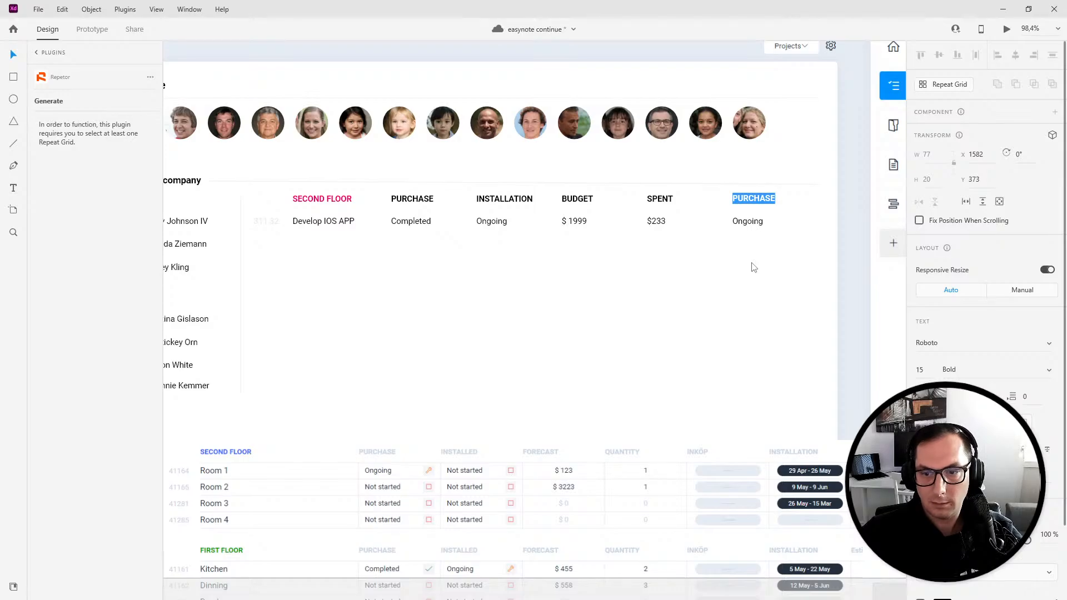
text(DONE)
key(Escape)
click(742, 223)
key(Delete)
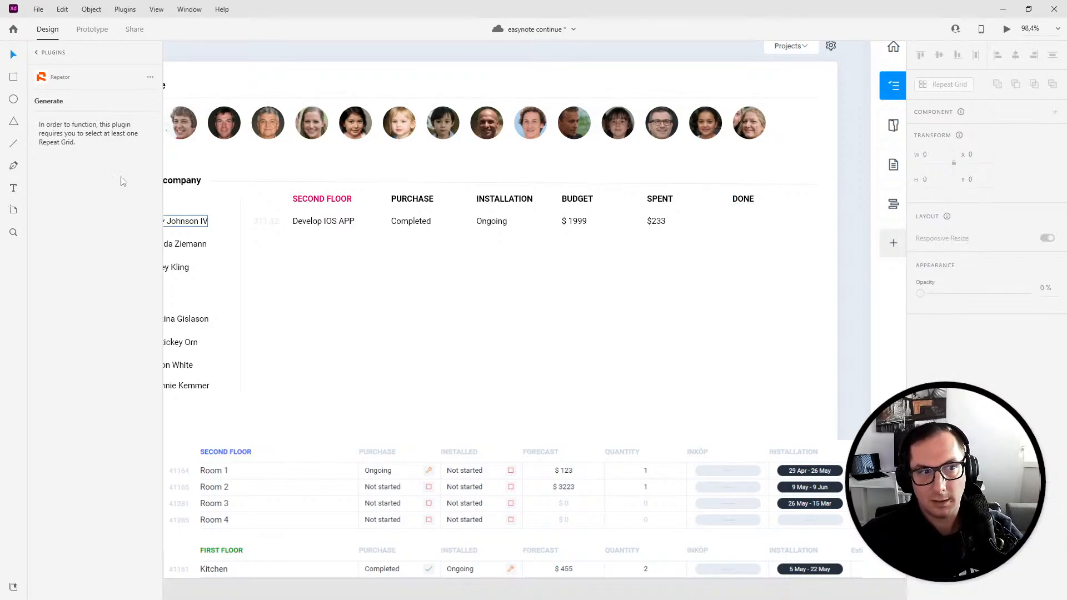
- Draw a small square checkbox about 19 × 19 under DONE, give it a swatch fill, and nudge it down
click(14, 79)
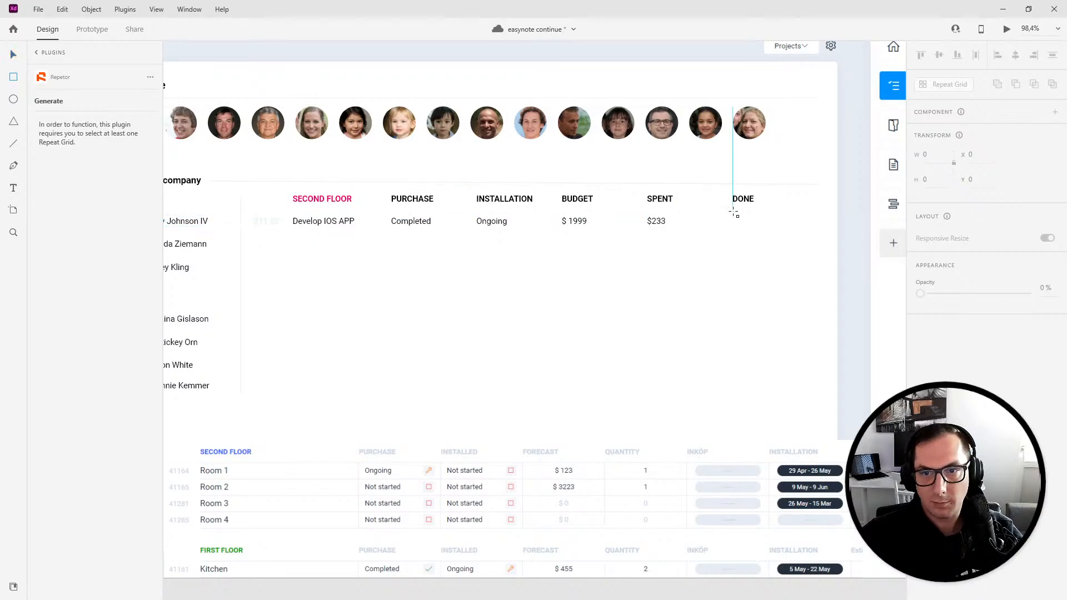
drag(733, 210, 743, 221)
click(923, 439)
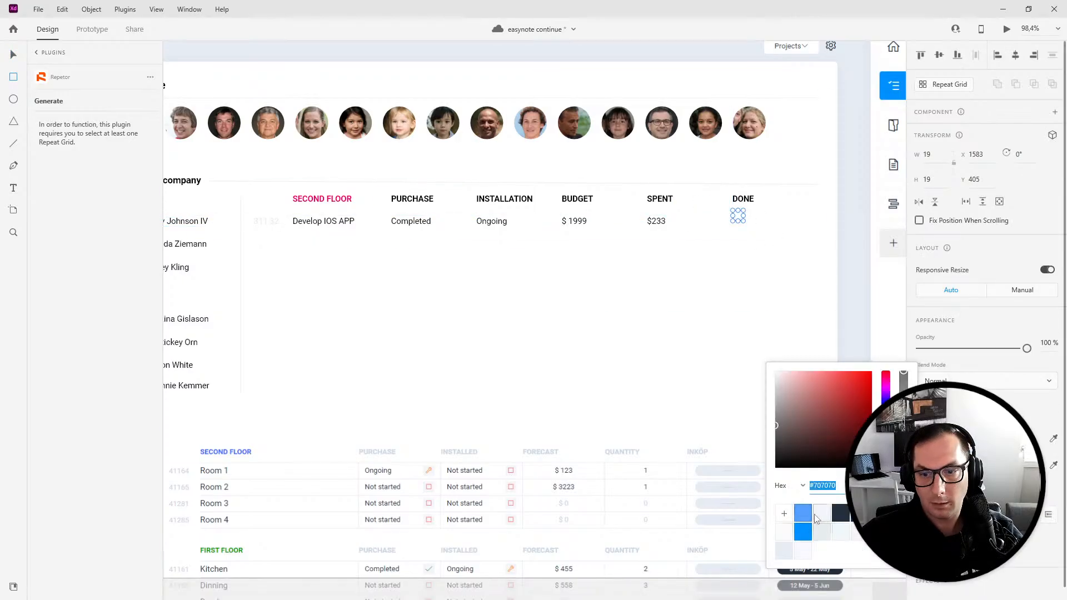
click(821, 531)
click(16, 55)
key(Down)
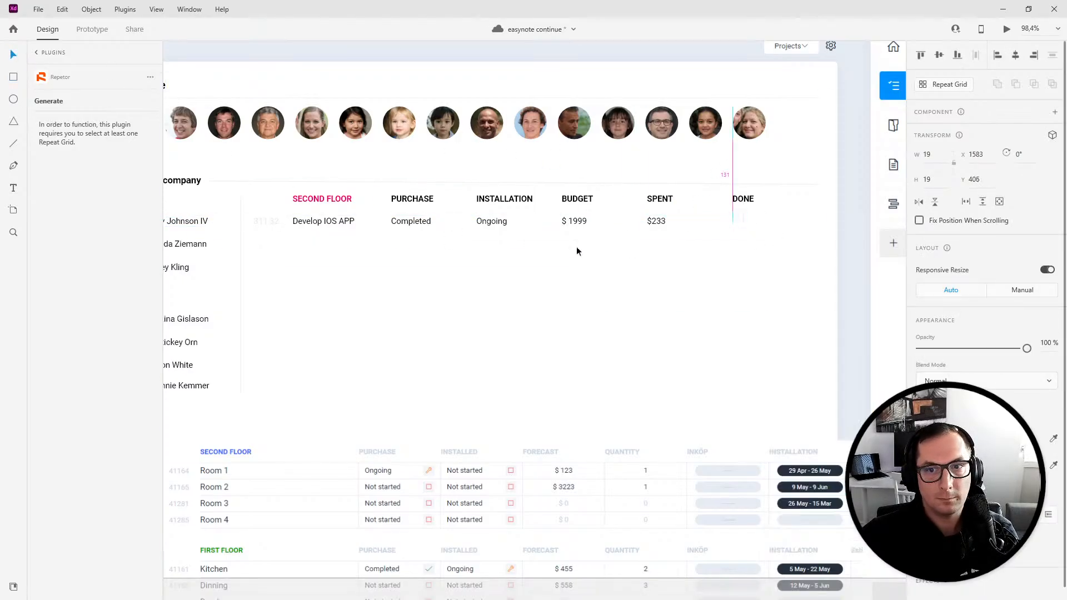
click(663, 260)
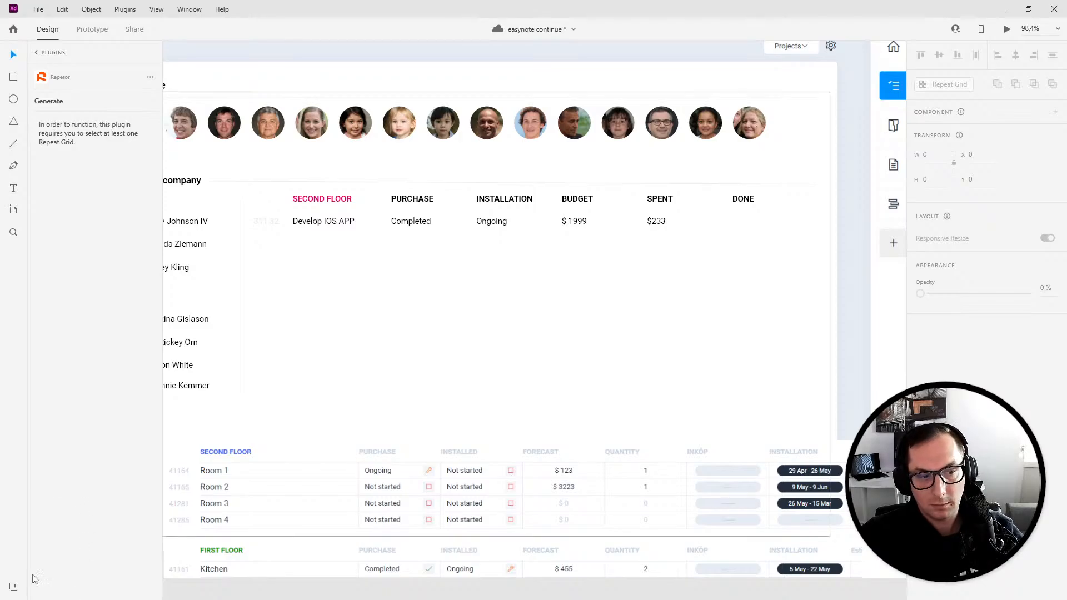
- Open the LottieFiles plugin from the plugins list
click(48, 74)
click(70, 170)
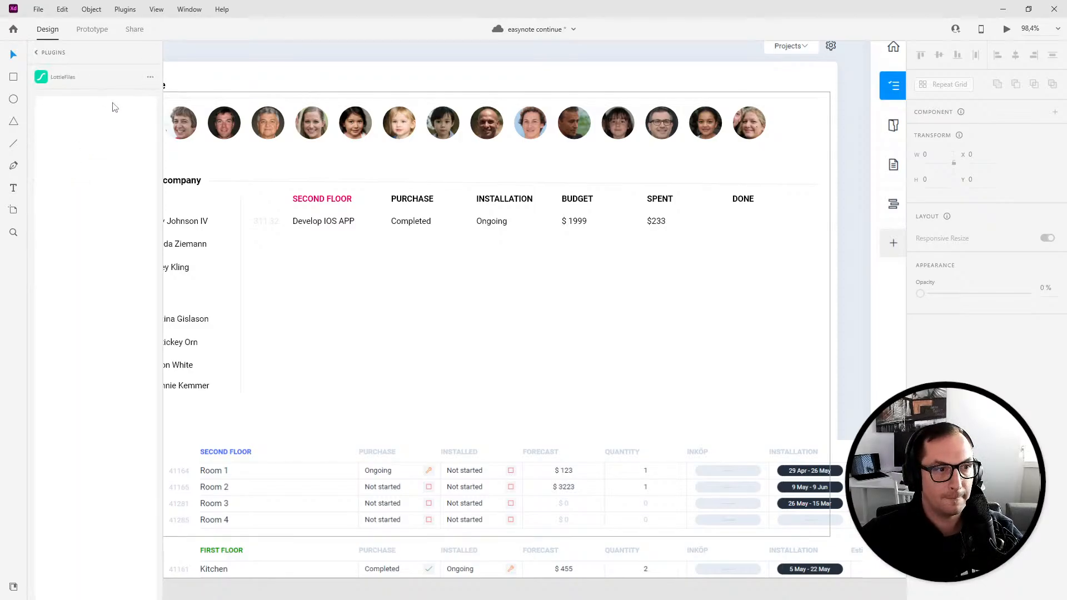
- Replace the square under DONE with a checked checkbox icon found by searching checkbox in the Auto Icon plugin
click(46, 53)
click(66, 97)
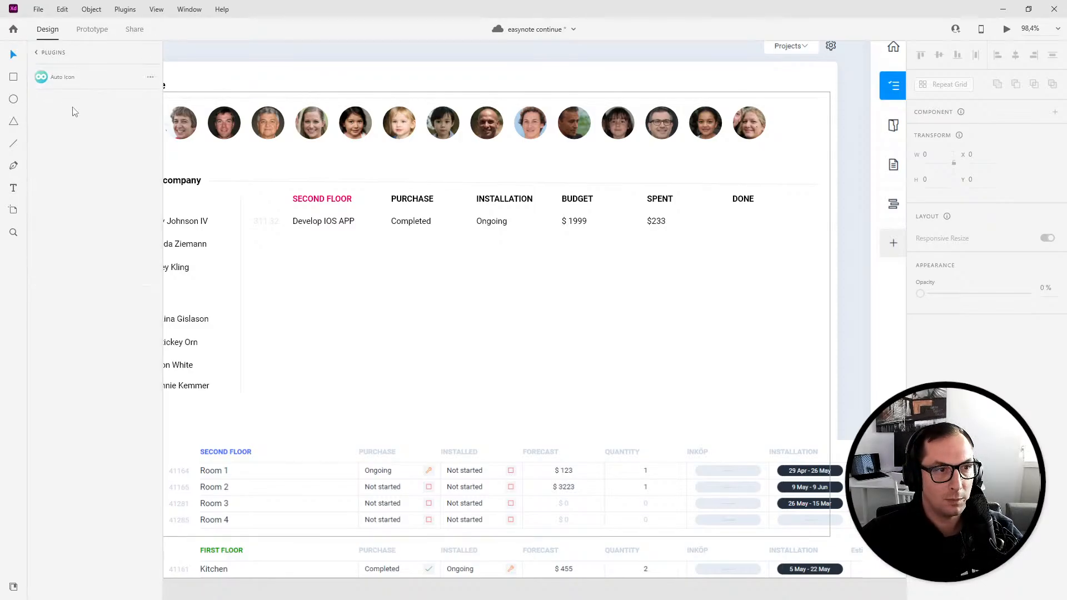
double_click(87, 158)
text(tick)
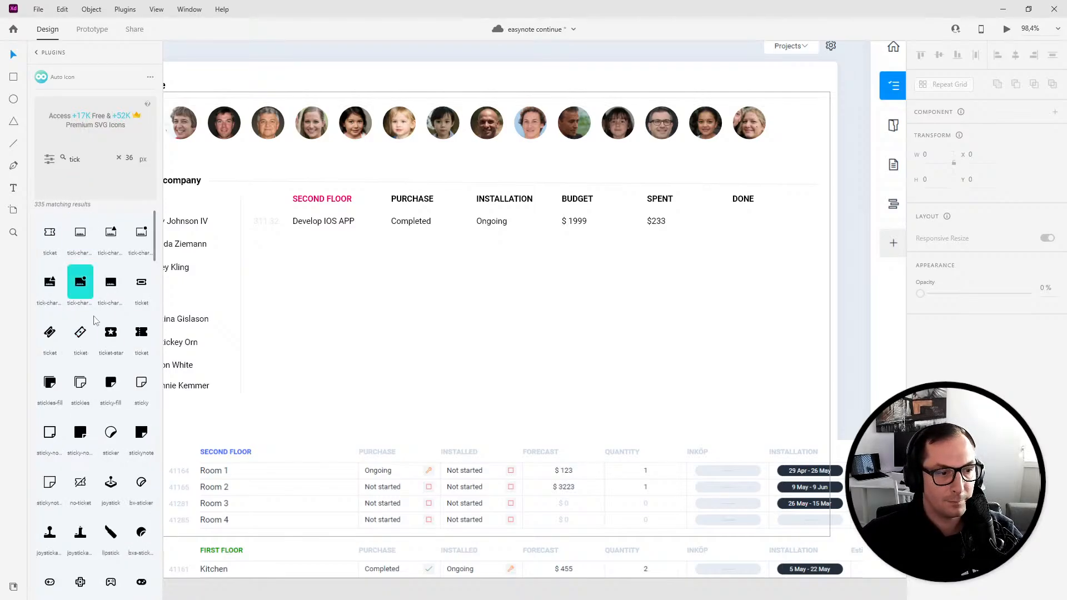
double_click(80, 154)
text(checkbox)
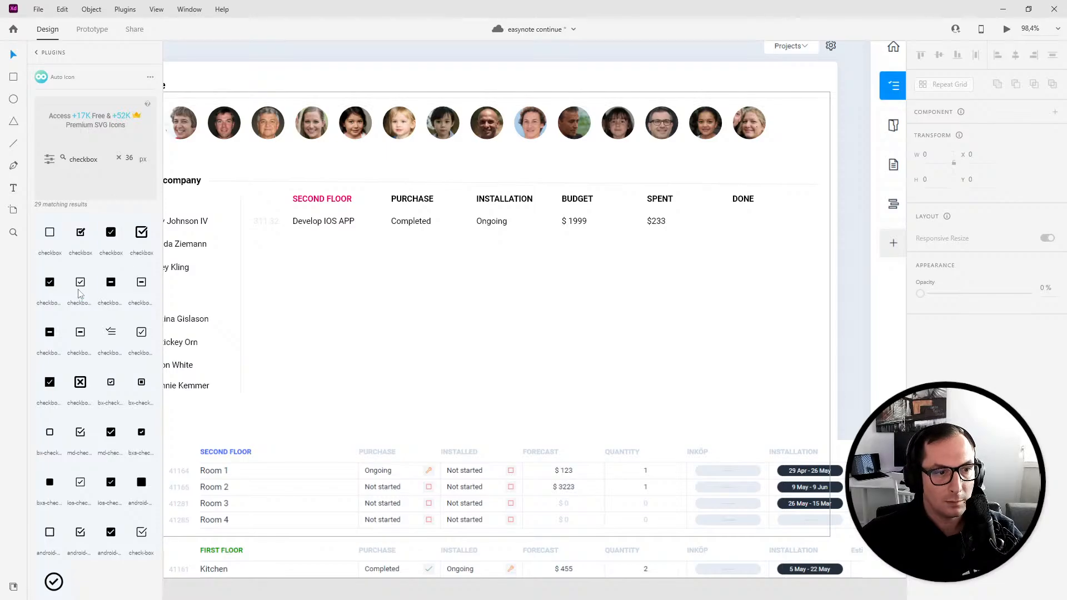
click(81, 286)
scroll(735, 289, up, 5)
drag(725, 271, 747, 148)
key(Delete)
drag(50, 281, 641, 247)
- Fill the checkbox icon bright green and move it under the DONE heading
click(938, 412)
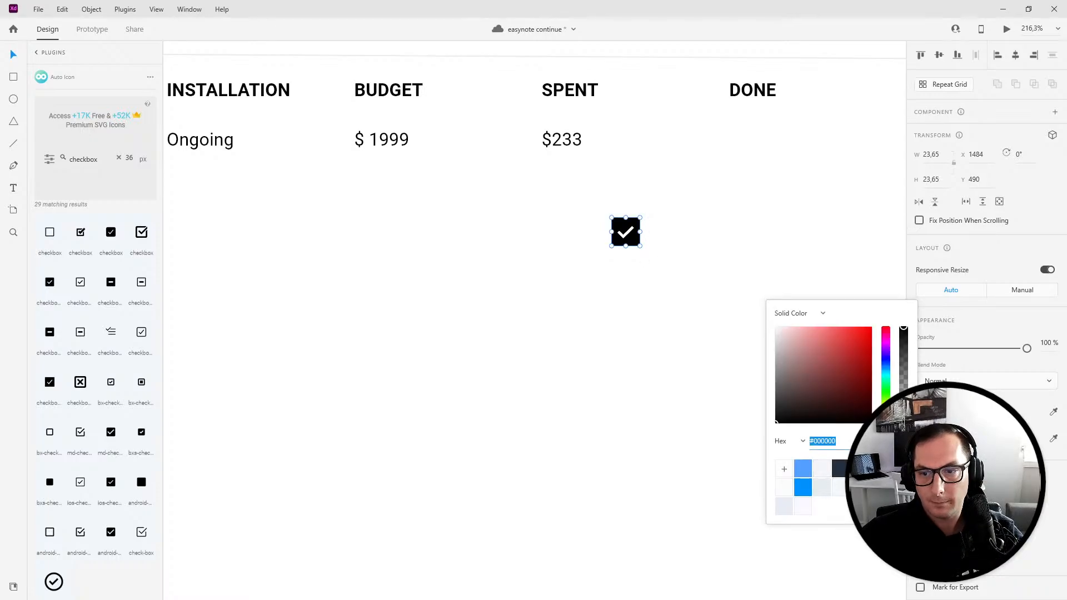
click(886, 400)
click(871, 328)
drag(887, 400, 889, 387)
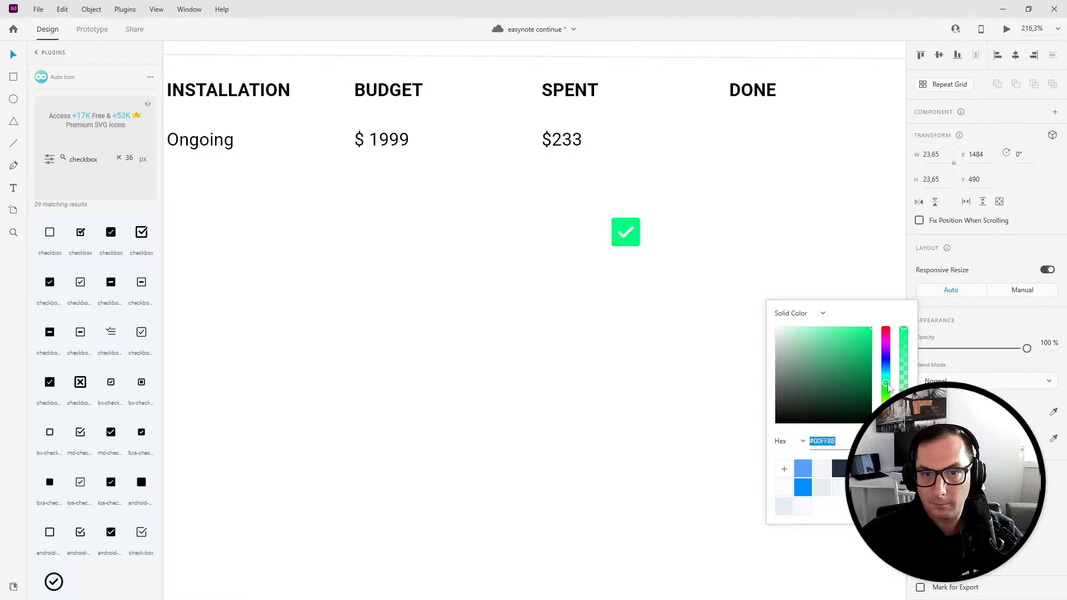
click(527, 311)
drag(626, 236, 749, 145)
key(ctrl+0)
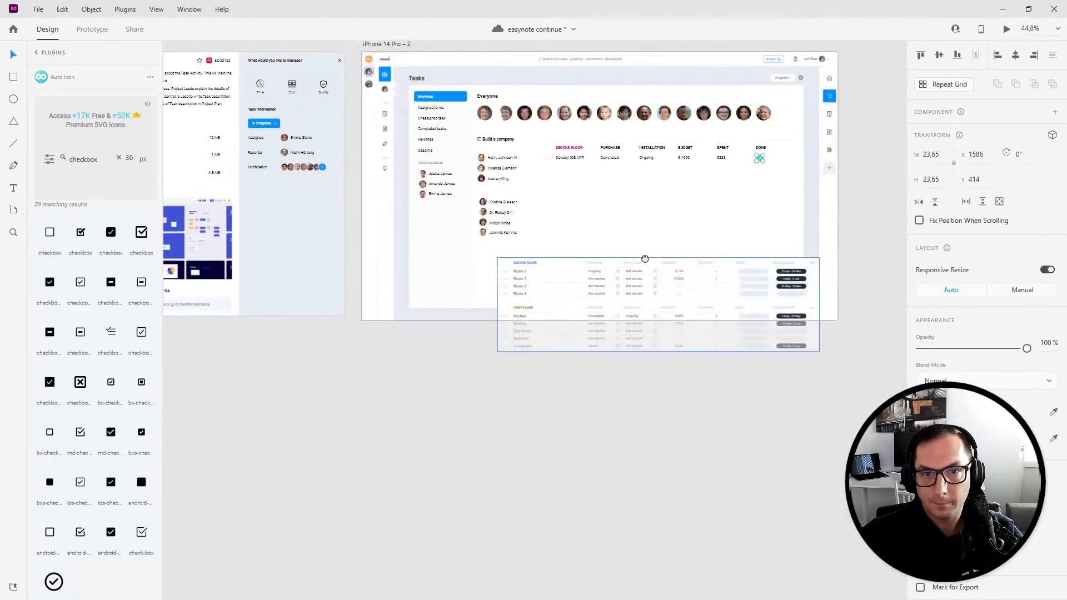
- Move the Easynote reference table further down below the artboard
scroll(580, 219, up, 3)
click(548, 394)
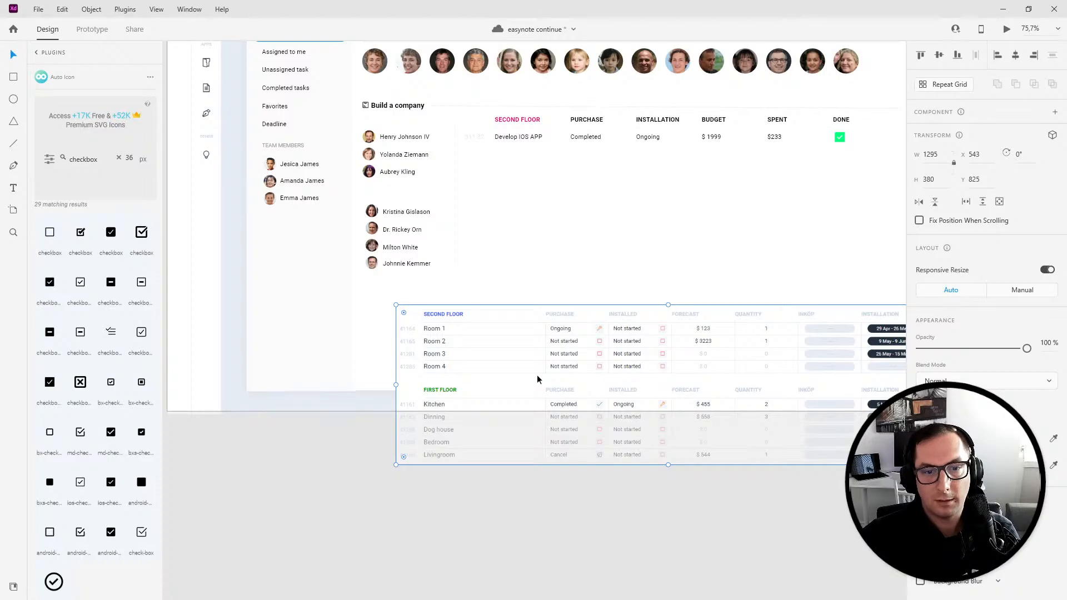
drag(537, 379, 508, 494)
click(446, 414)
scroll(555, 223, up, 3)
scroll(556, 243, down, 2)
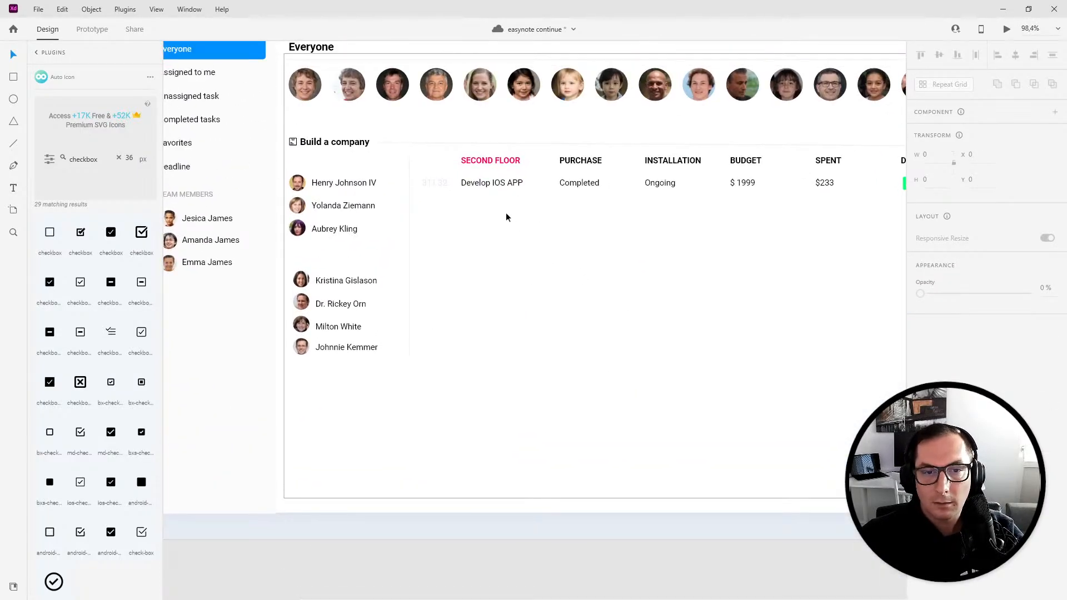
scroll(576, 222, down, 4)
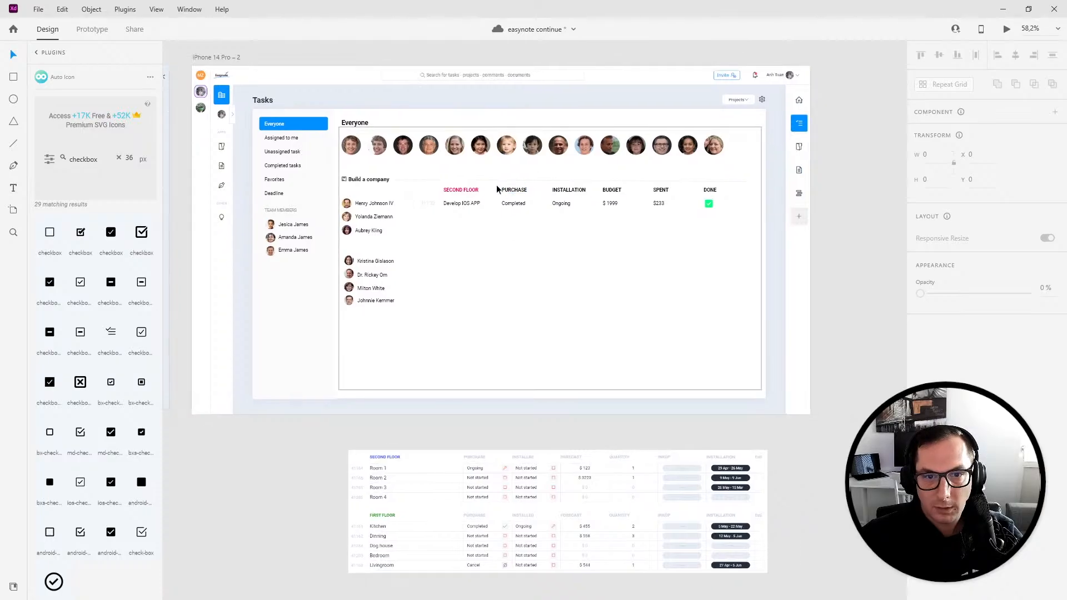
- Shift the PURCHASE through DONE columns and their values further to the right
click(613, 205)
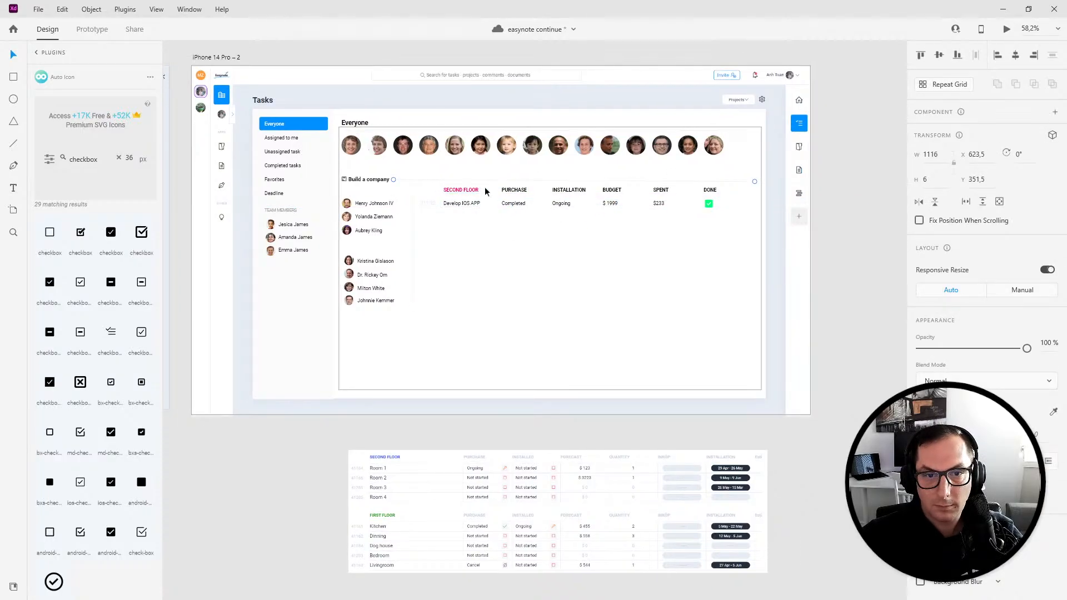
drag(500, 186, 555, 192)
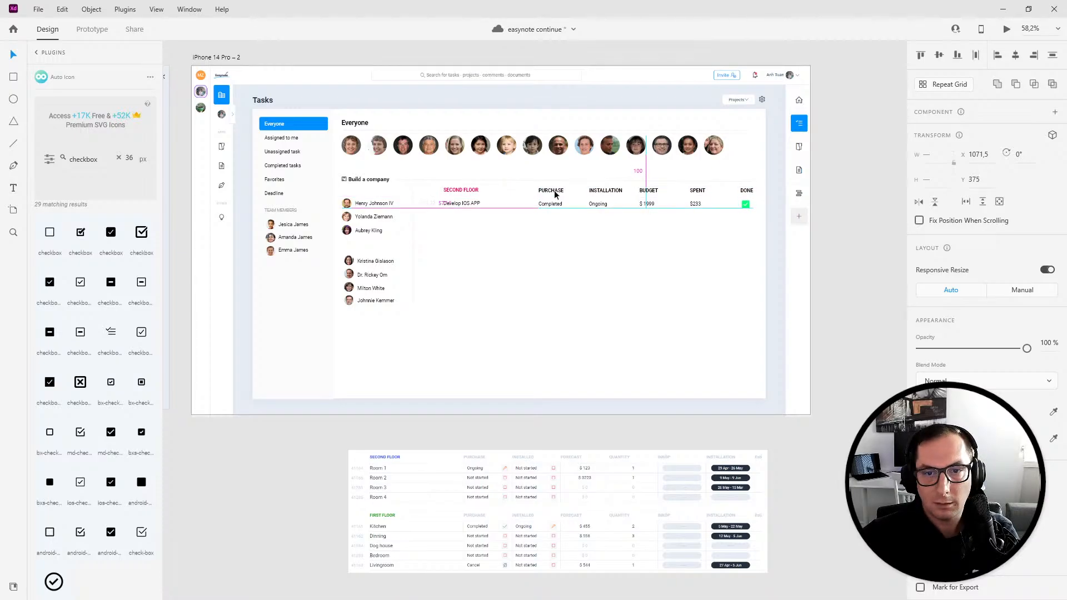
click(454, 310)
scroll(447, 242, up, 5)
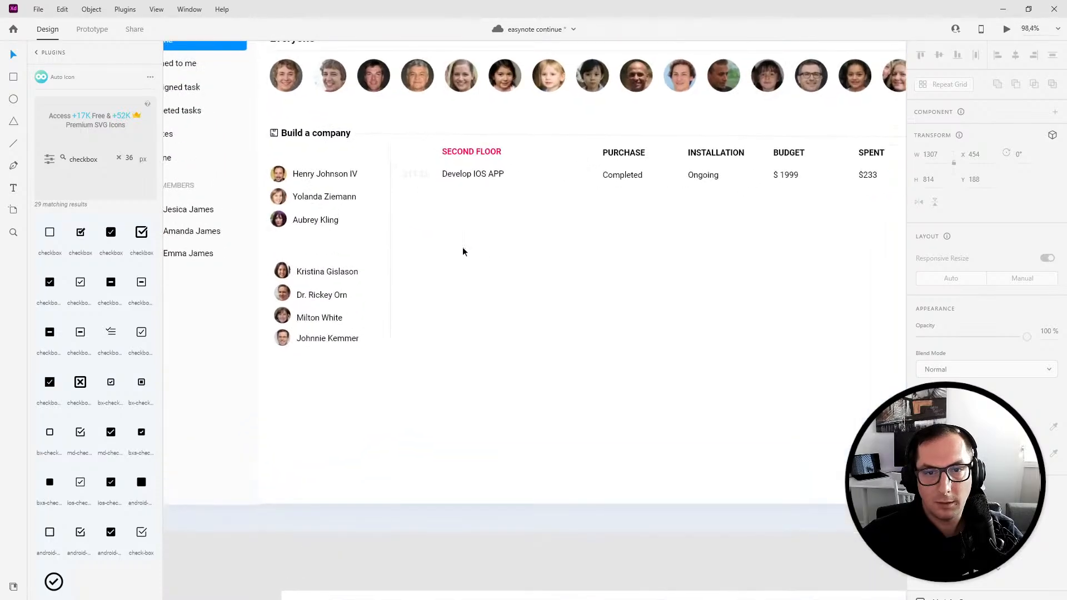
drag(472, 267, 471, 260)
- Draw a divider line across beneath the first task row and give it a light grey stroke
click(14, 146)
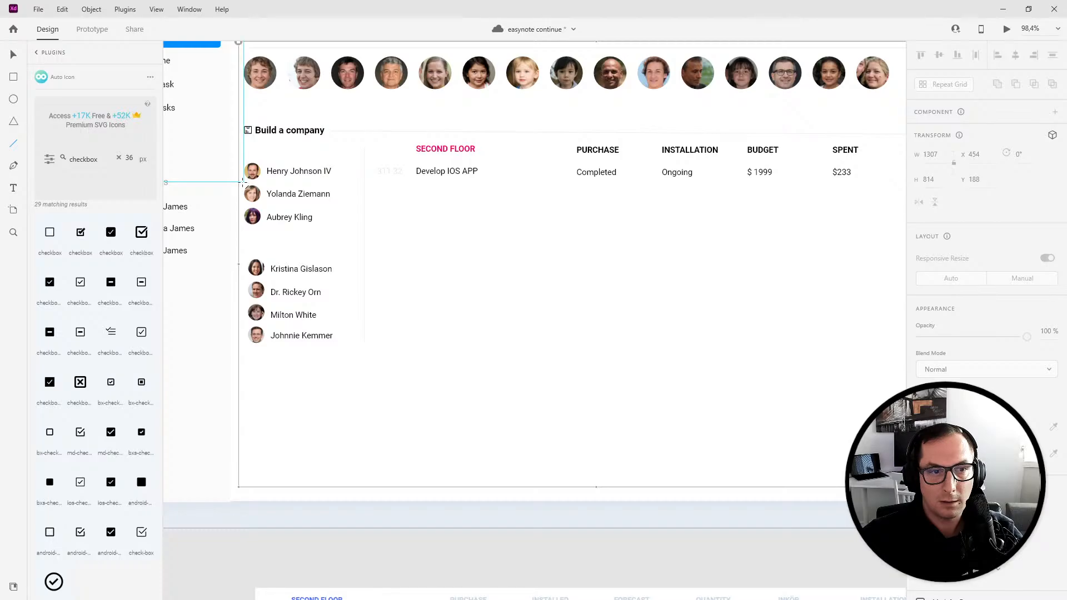
drag(244, 182, 894, 222)
click(938, 412)
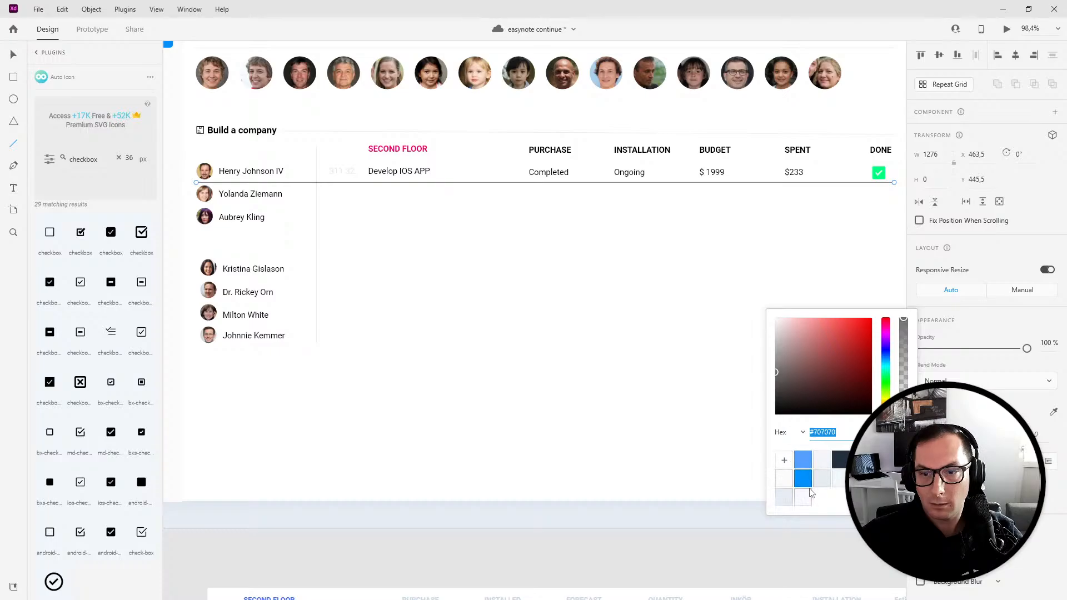
click(826, 483)
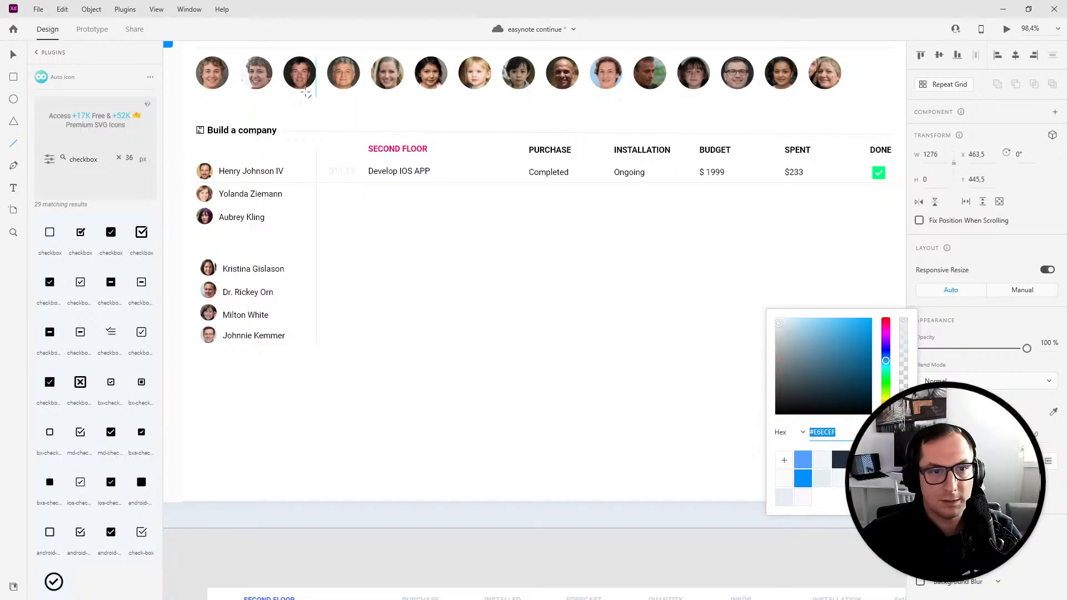
click(29, 65)
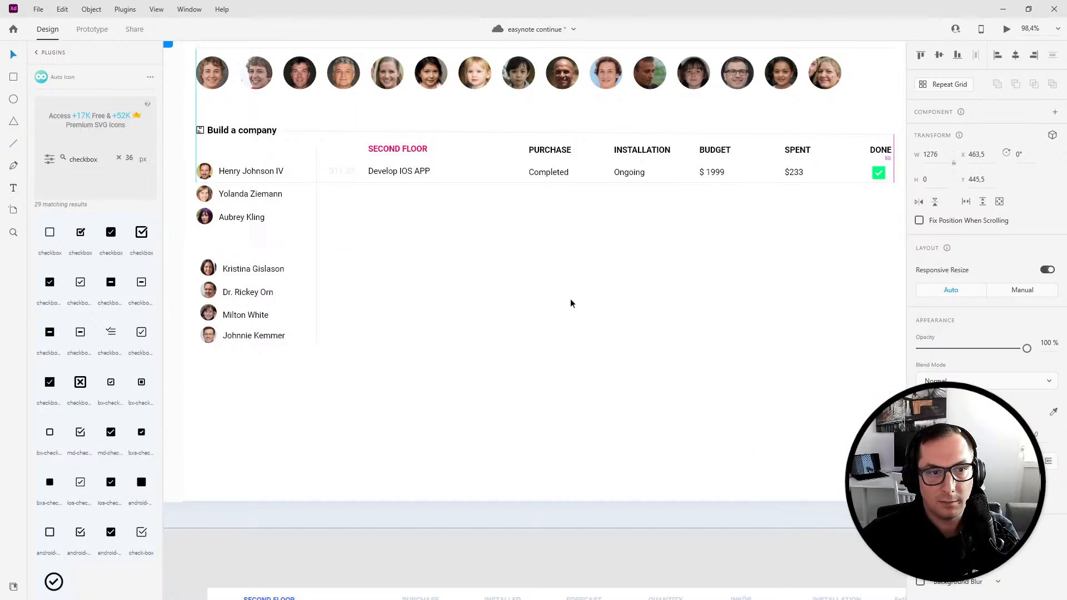
- Turn the first task row and its divider into a repeat grid
drag(327, 166, 900, 187)
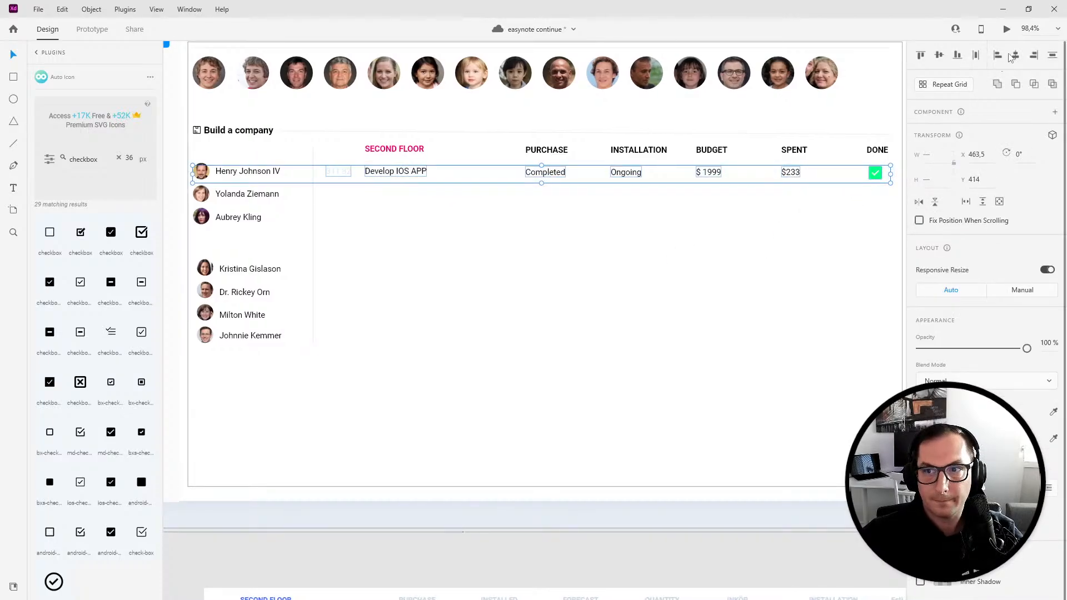
drag(542, 183, 547, 245)
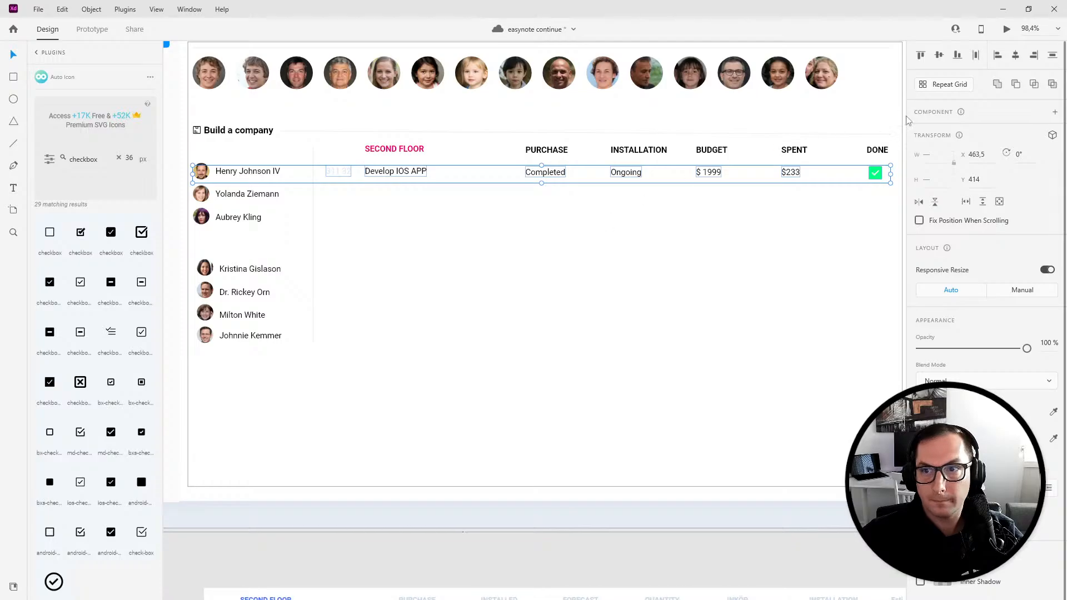
drag(321, 165, 891, 192)
click(945, 84)
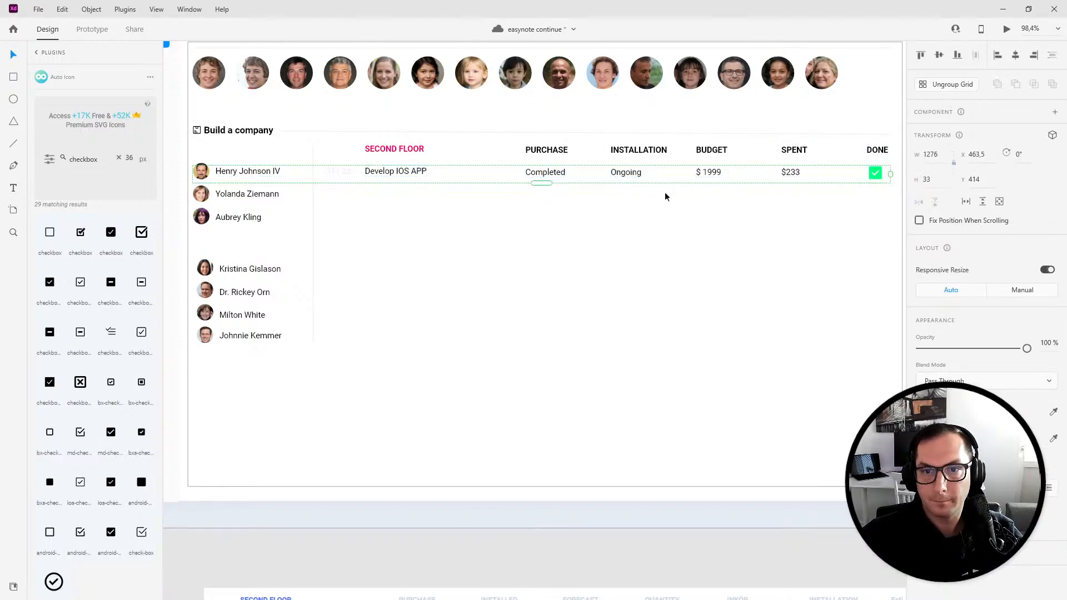
- Extend the repeat grid to three task rows and adjust the spacing between them
drag(535, 184, 531, 250)
drag(405, 217, 421, 199)
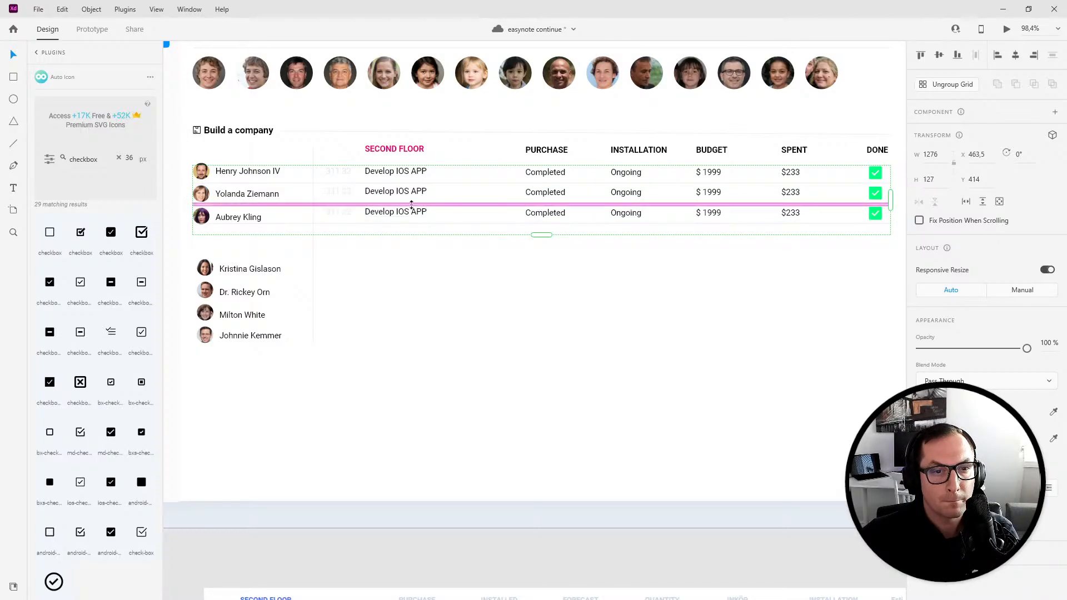
drag(411, 204, 412, 207)
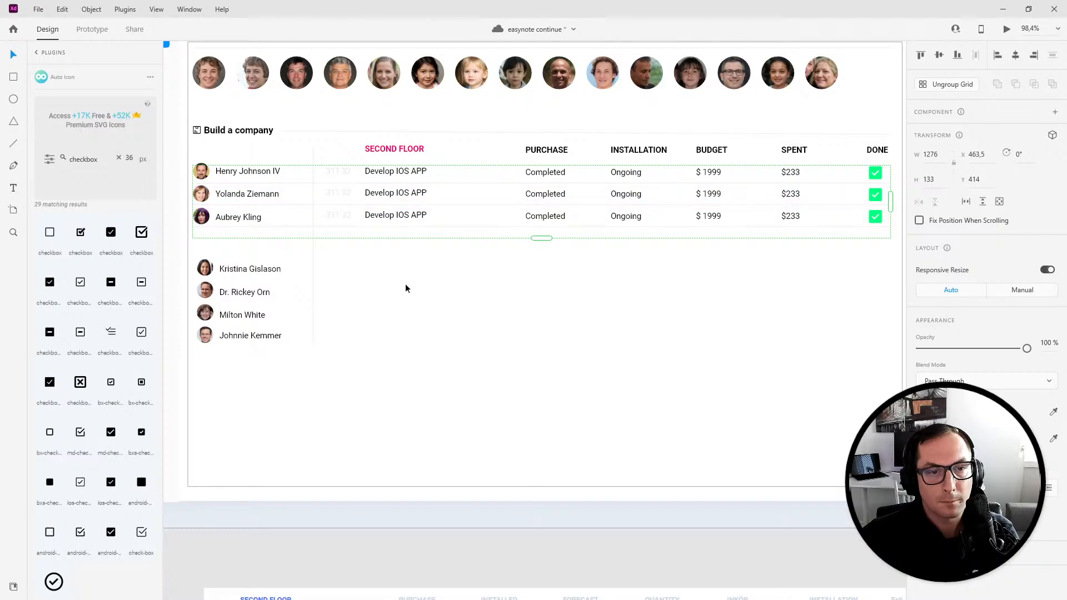
drag(426, 205, 418, 212)
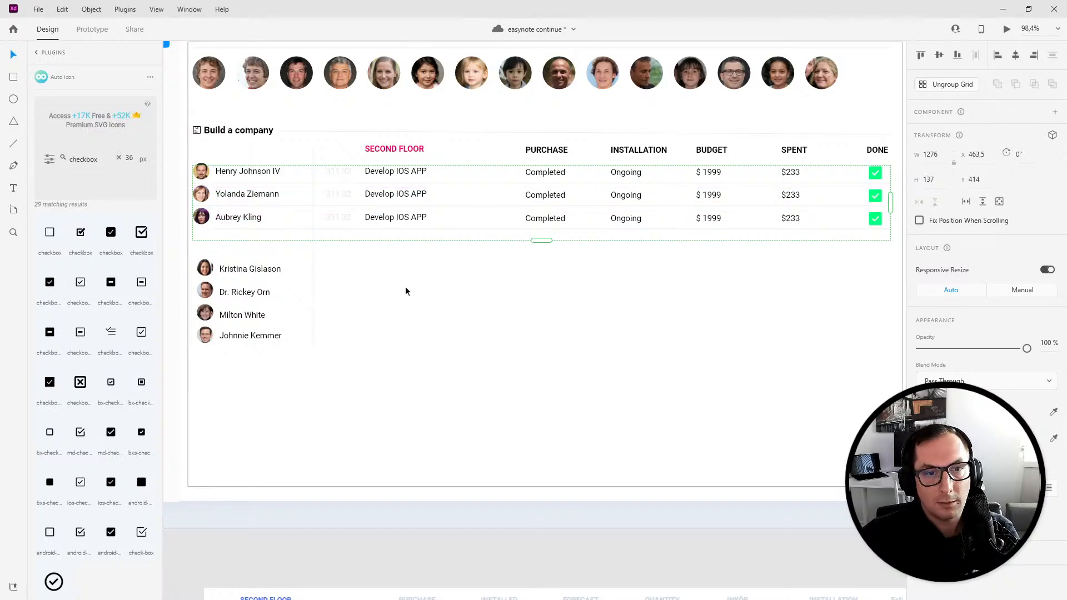
- Ungroup the task-row repeat grid
click(952, 86)
click(201, 217)
shift+click(236, 221)
key(Down)
key(Down)
key(Down)
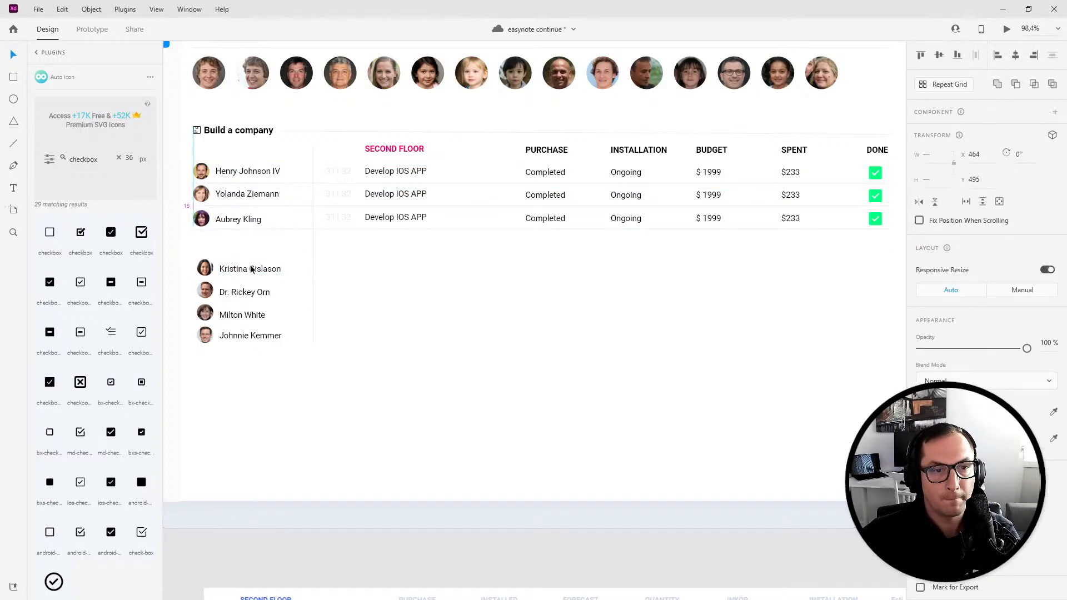
key(Up)
key(Up)
key(Up)
- Nudge the first group's member avatars and names to line up with the three task rows
click(238, 252)
click(204, 215)
click(233, 218)
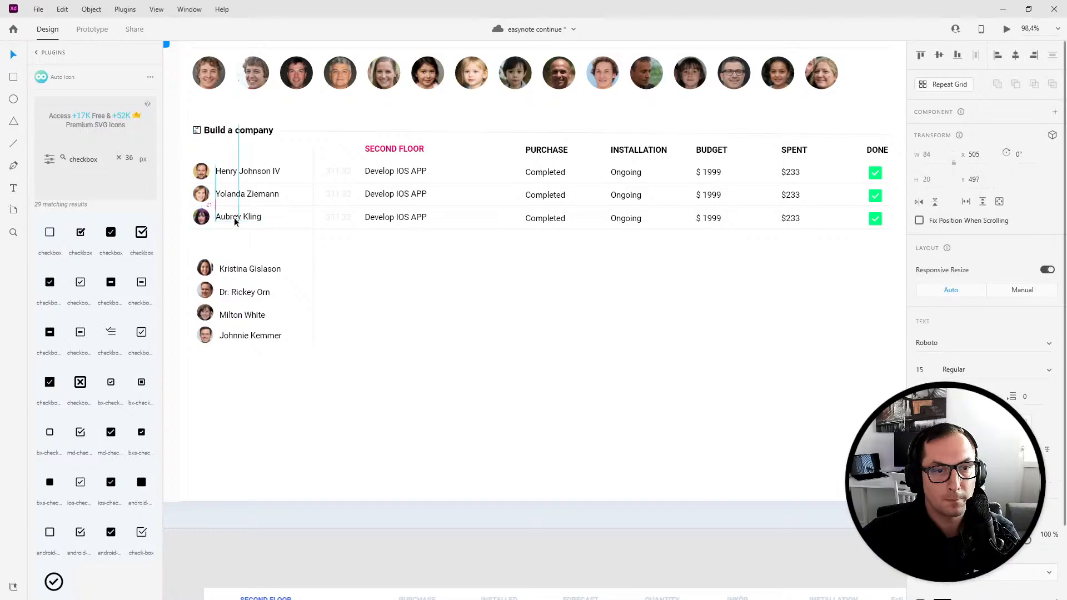
key(Up)
key(Down)
key(Down)
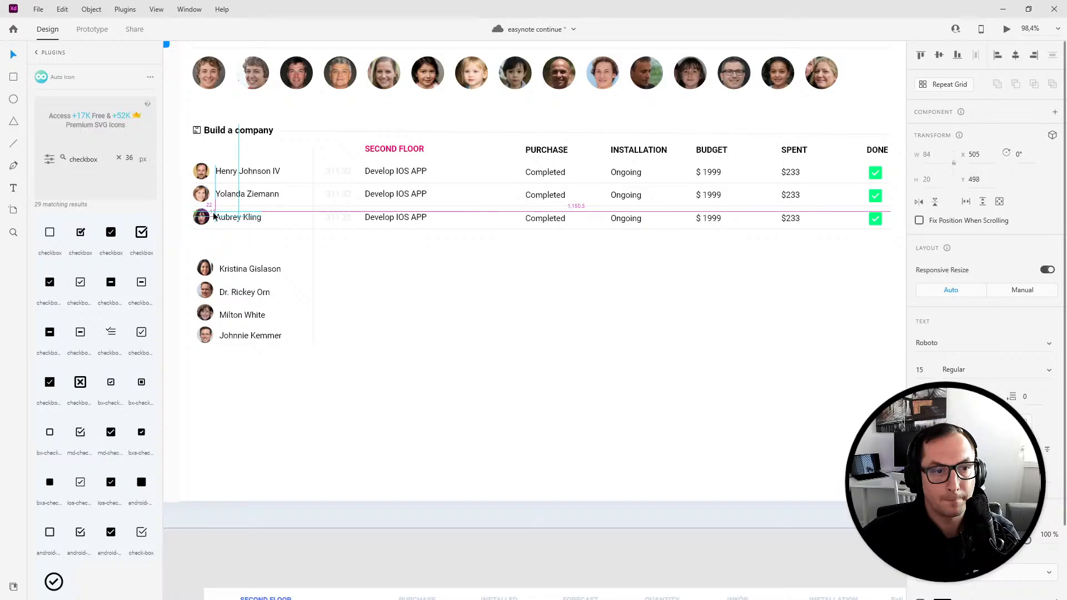
click(202, 216)
click(238, 196)
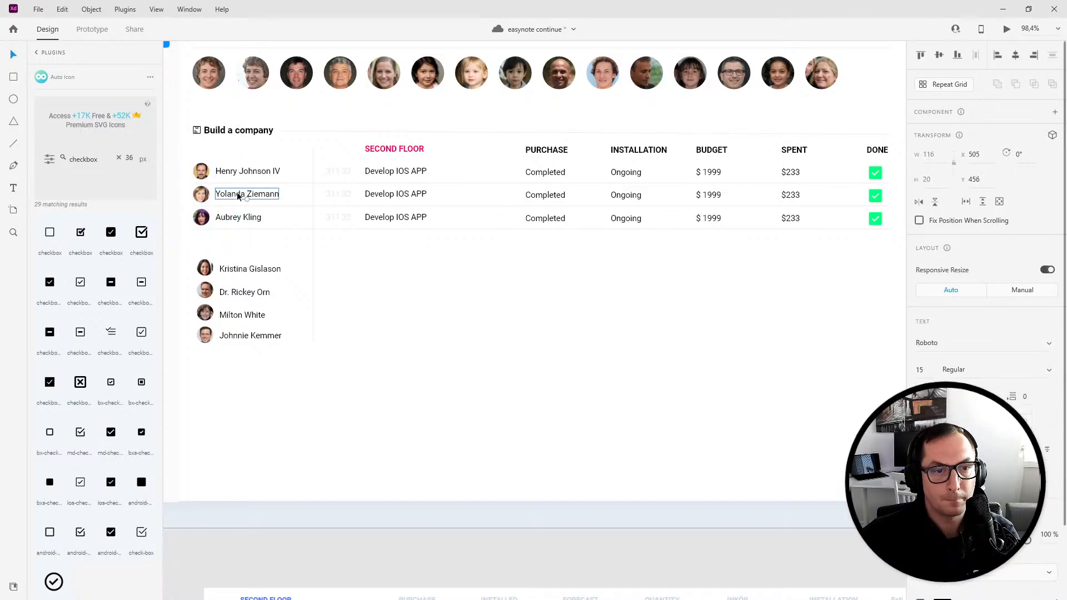
click(201, 198)
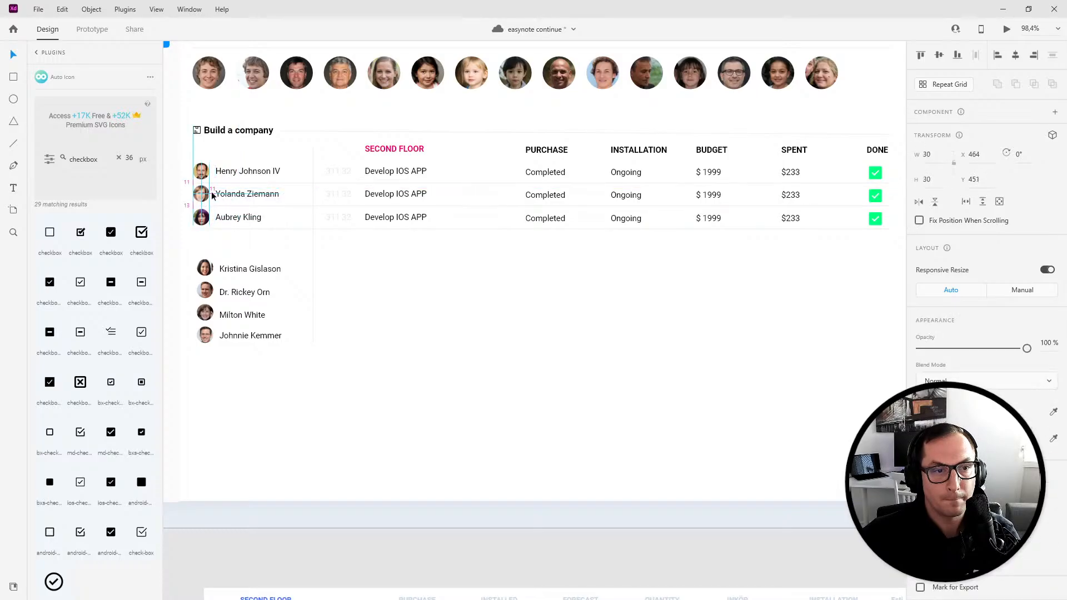
- Duplicate the three task rows down beside the second group of team members
click(573, 288)
drag(641, 356, 736, 353)
drag(419, 161, 844, 246)
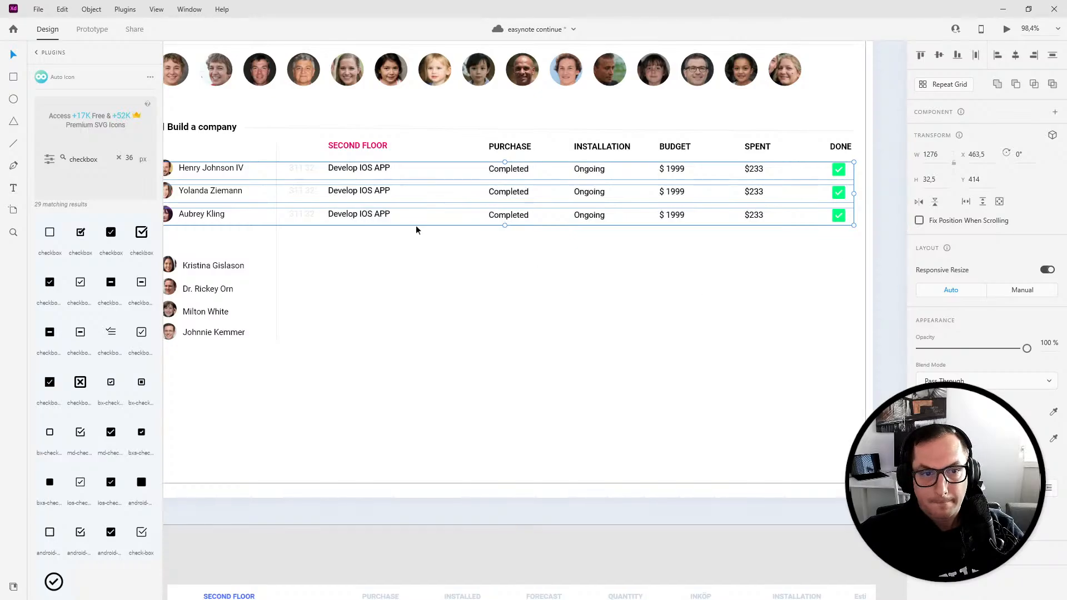
drag(364, 171, 370, 268)
click(388, 378)
drag(321, 350, 426, 347)
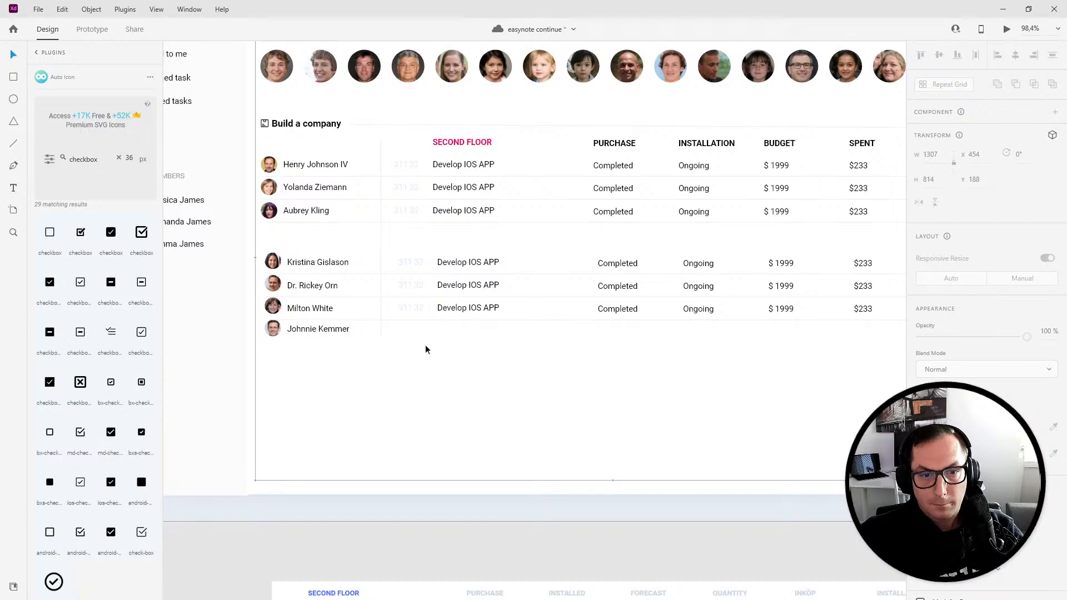
click(453, 313)
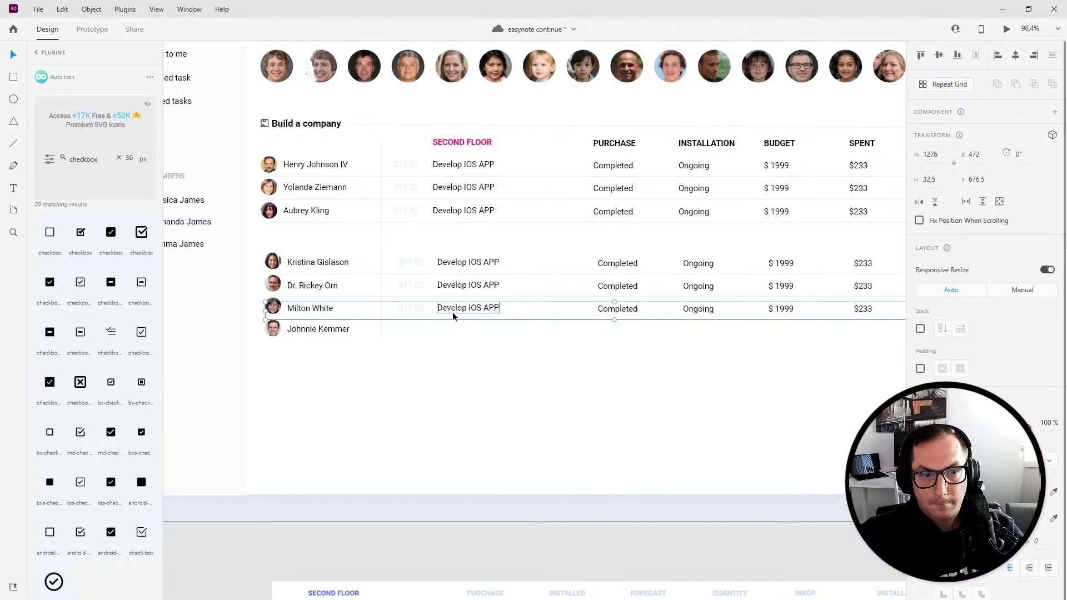
drag(454, 314, 455, 332)
- Nudge the second group's avatars and names to line up with their task rows
double_click(313, 331)
shift+click(309, 309)
key(Down)
key(Down)
key(Down)
key(Down)
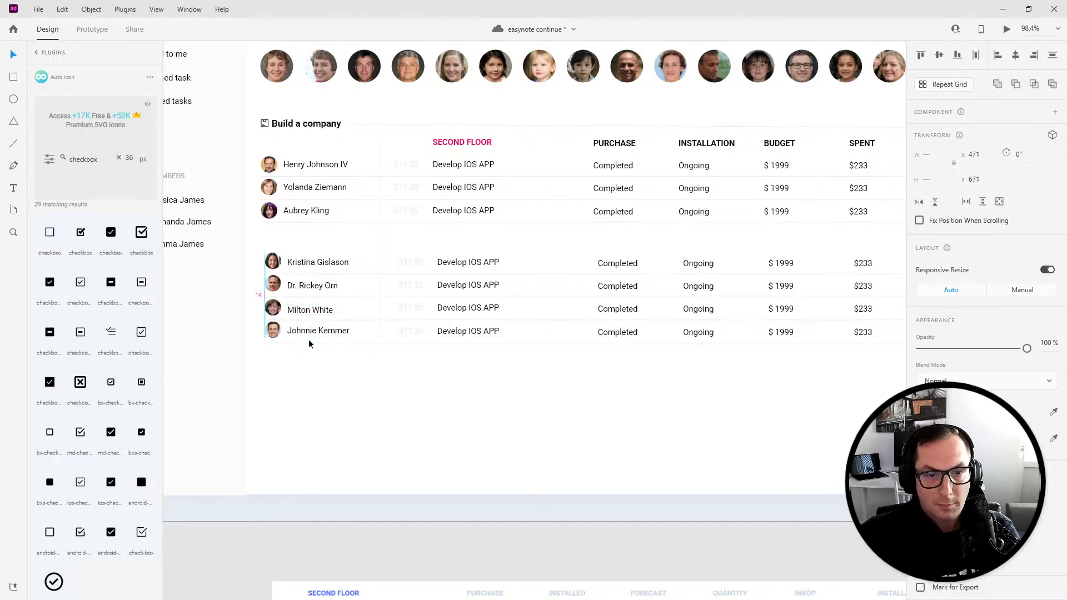
click(278, 345)
click(277, 330)
key(Down)
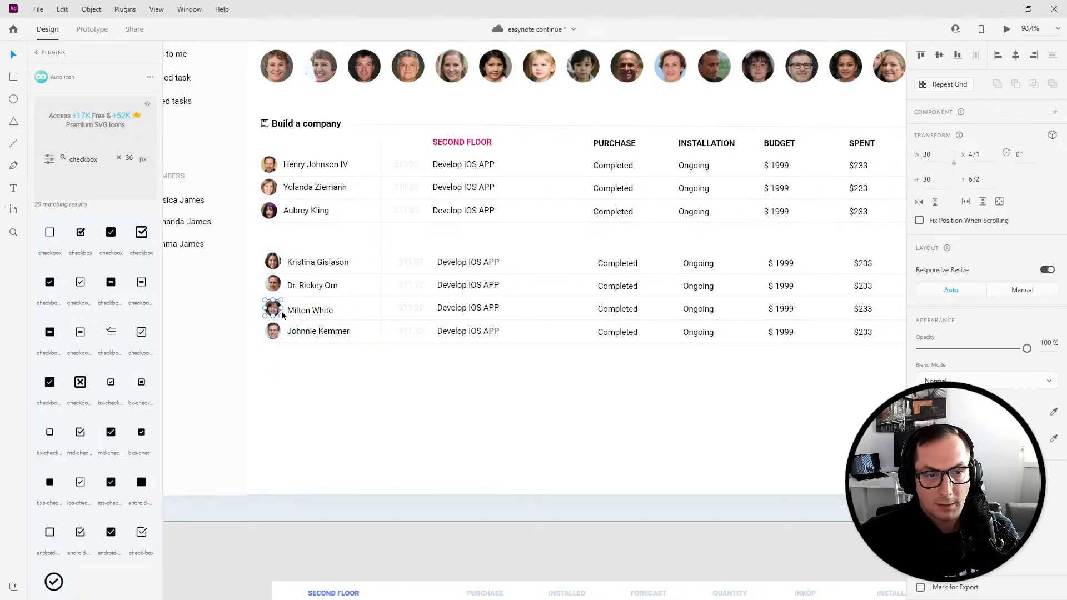
click(304, 311)
key(Up)
key(Up)
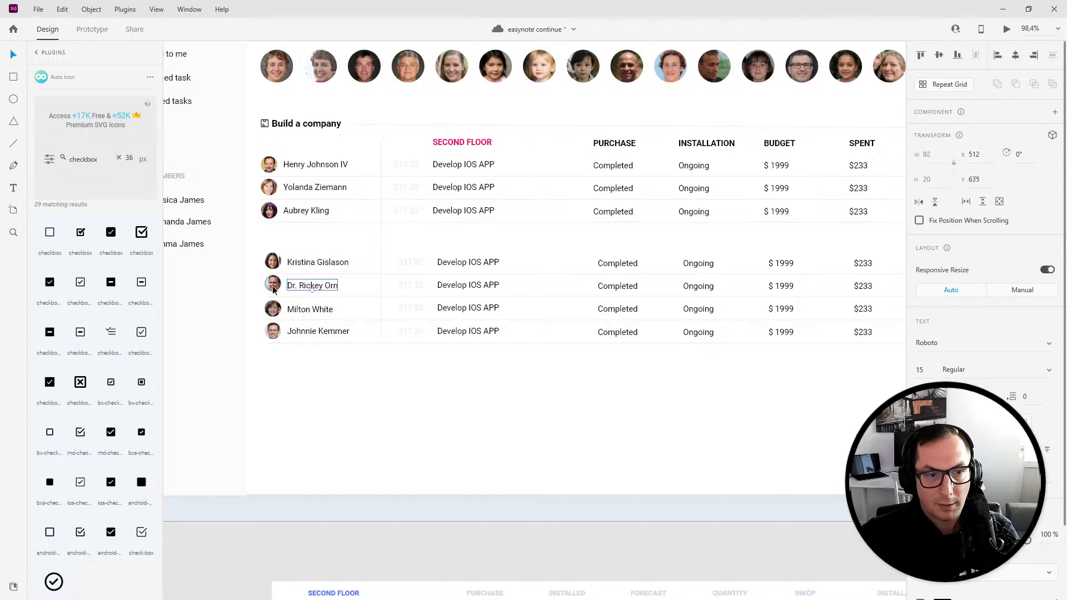
click(306, 269)
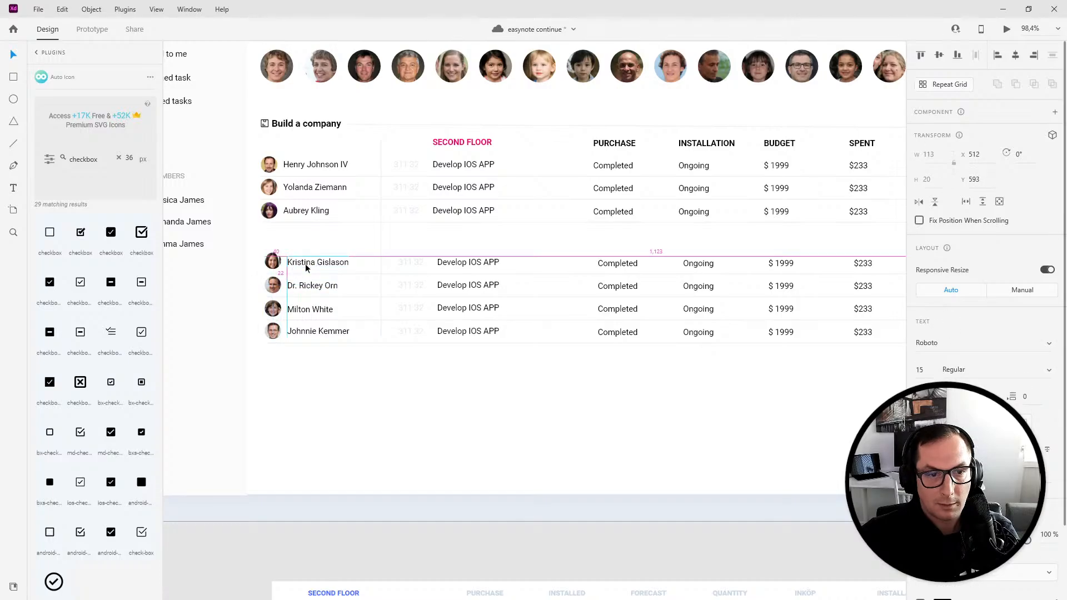
click(315, 235)
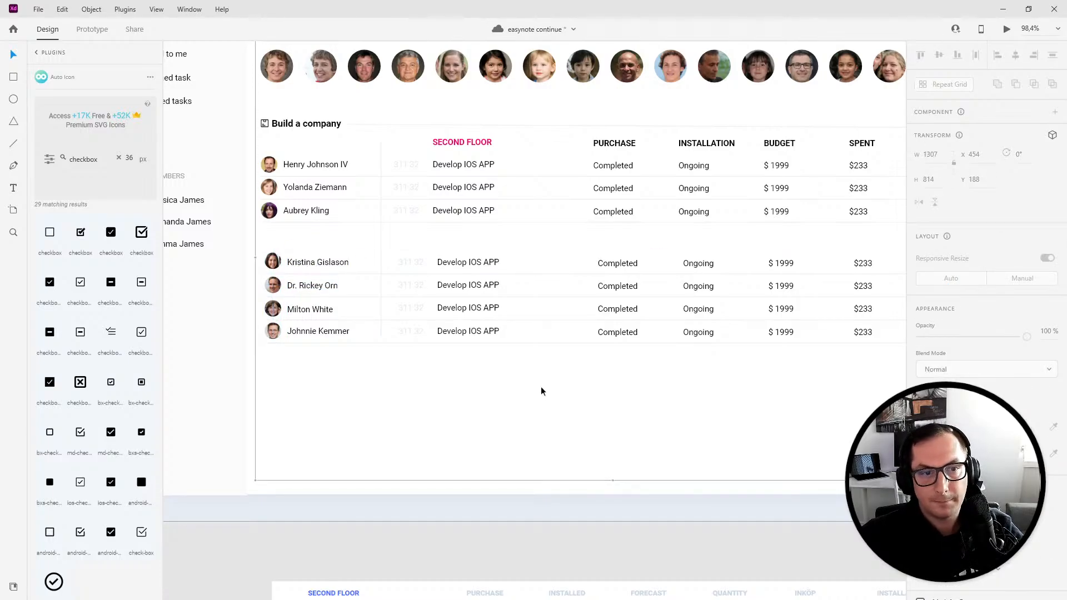
- Select the first group's three avatars and nudge them slightly right to line up with the second group
click(293, 210)
shift+click(295, 187)
shift+click(293, 165)
key(Right)
key(Right)
key(Right)
key(Right)
key(Right)
key(Right)
key(Right)
key(Right)
key(Right)
key(Left)
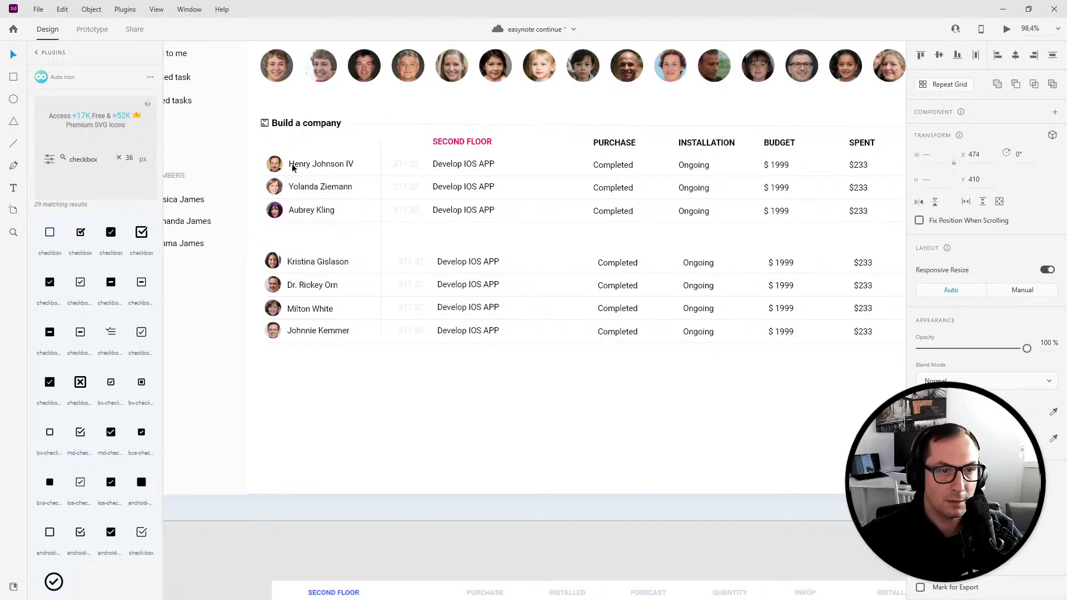
- Preview the Everyone screen in a maximized preview window, then close it
scroll(630, 322, down, 4)
drag(669, 376, 543, 362)
scroll(542, 363, up, 1)
click(476, 356)
click(1008, 30)
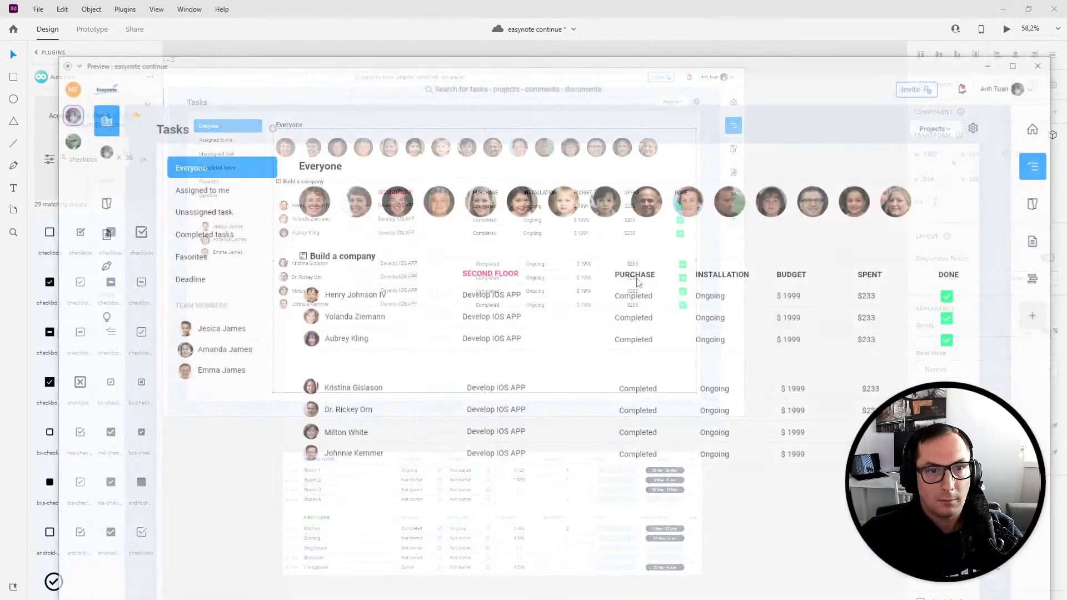
drag(369, 66, 368, 1)
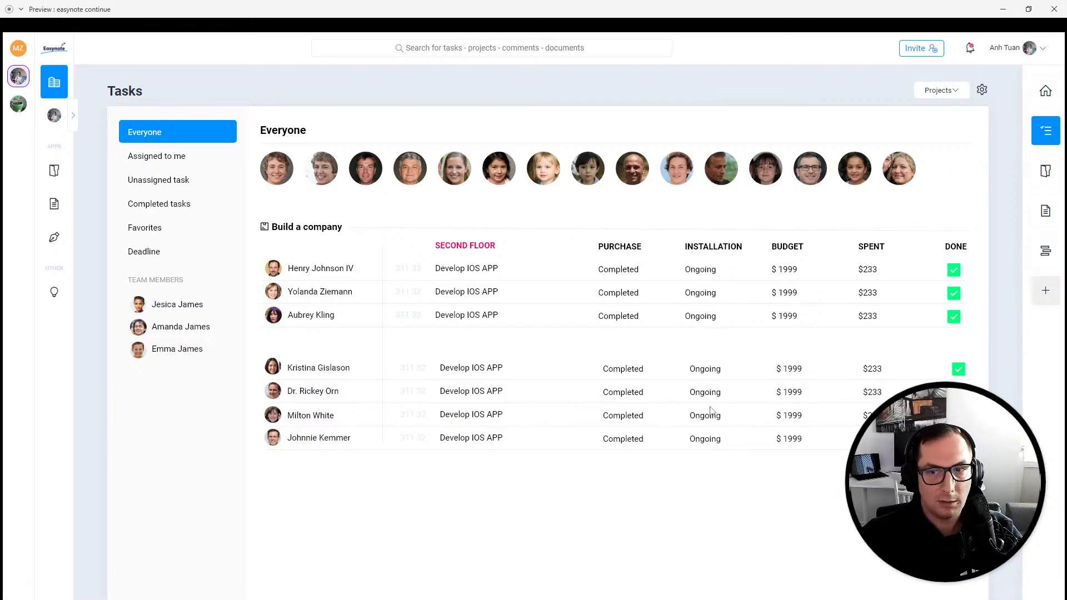
click(1055, 9)
- Save the document
scroll(412, 243, up, 3)
drag(601, 358, 608, 357)
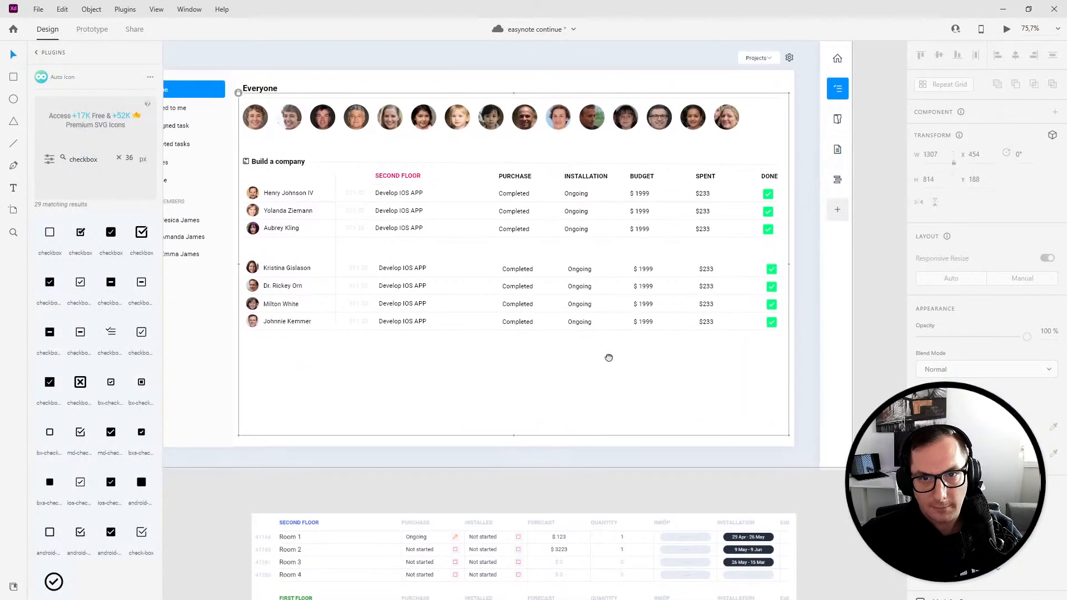
key(ctrl+s)
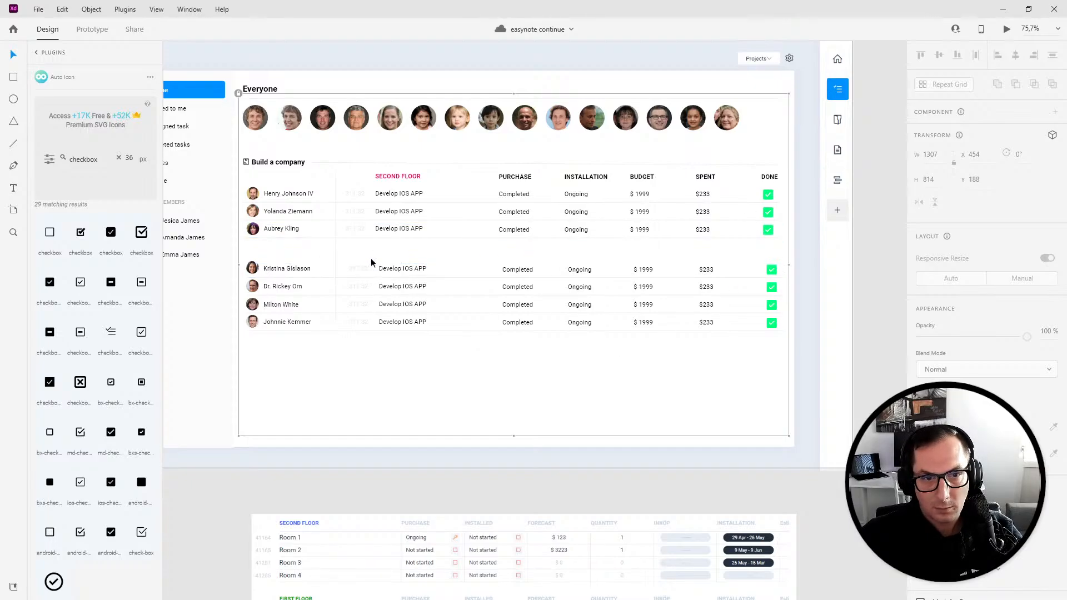
- Select all the task rows and nudge them slightly left
drag(361, 255, 778, 345)
key(Left)
key(Left)
key(Left)
key(Left)
key(Left)
key(Left)
key(Left)
key(Left)
key(Left)
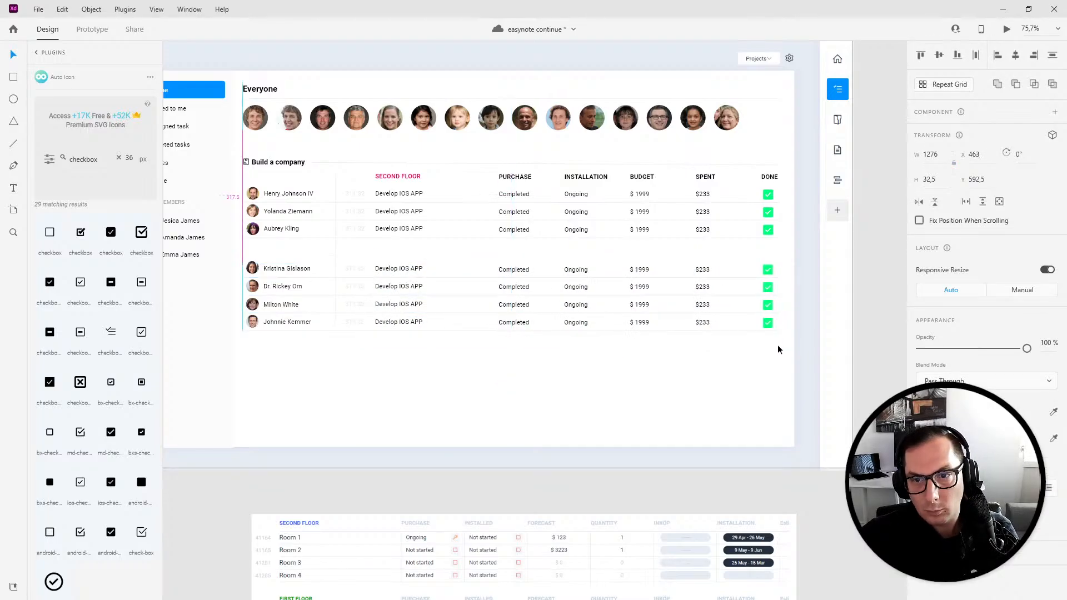
click(765, 347)
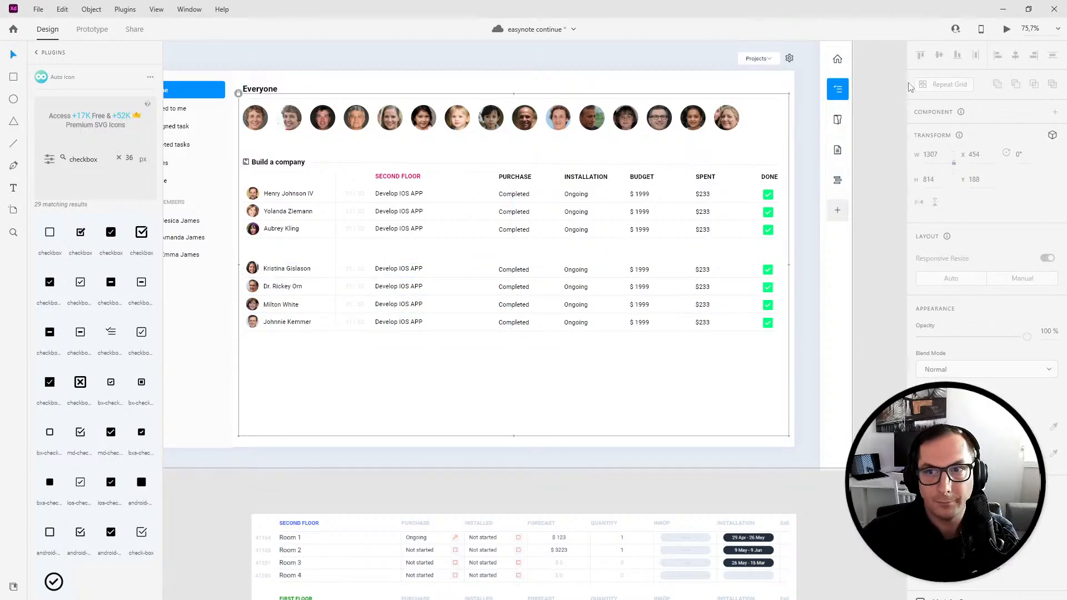
- Preview the Everyone screen again in a maximized window and close it
click(1008, 30)
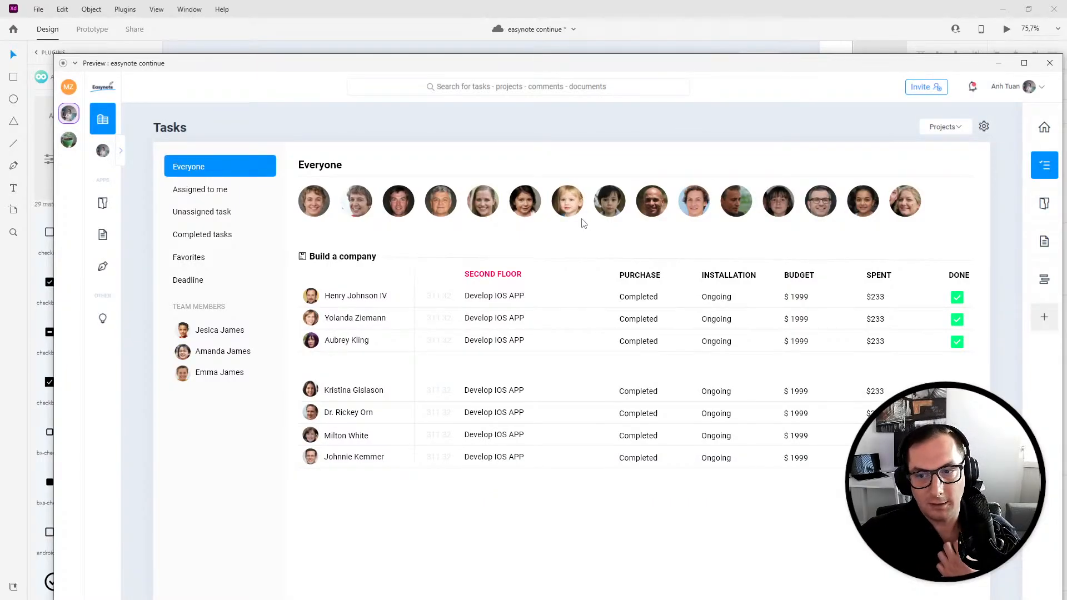
double_click(427, 68)
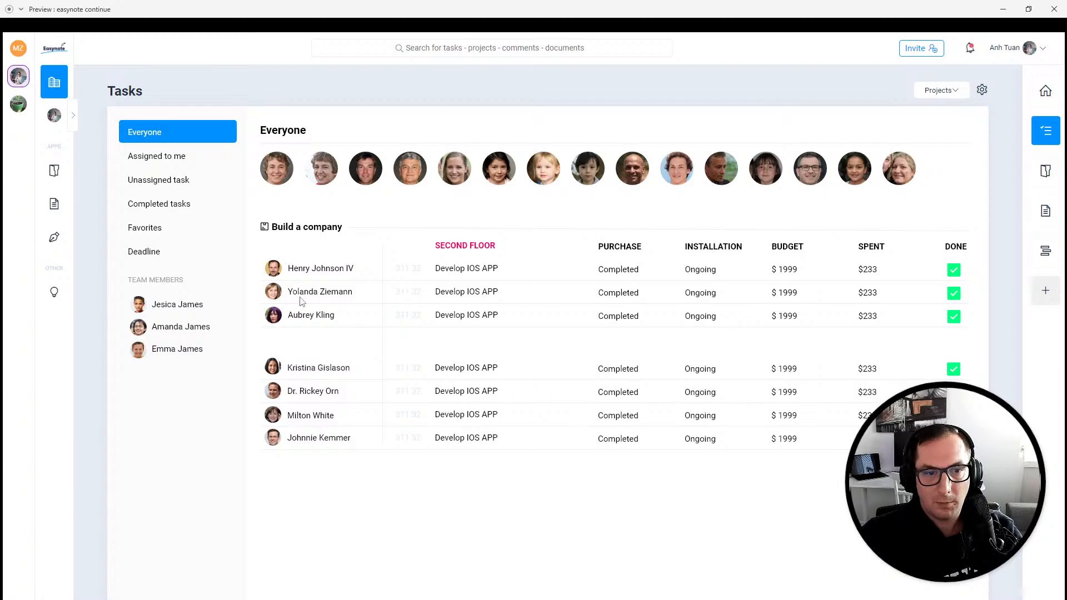
click(1054, 9)
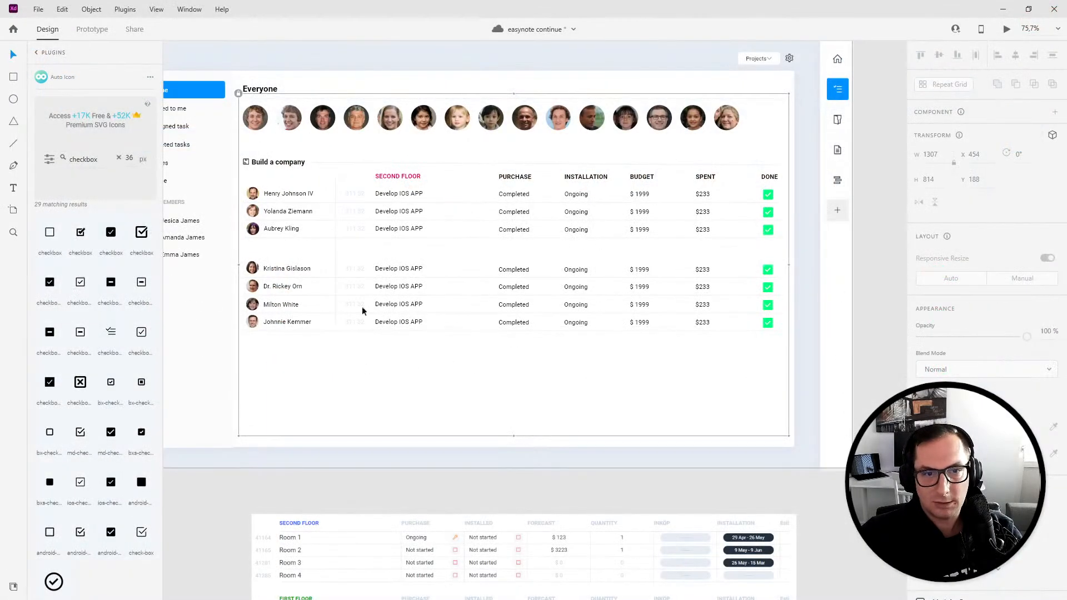
scroll(374, 245, up, 3)
drag(461, 249, 525, 253)
scroll(439, 195, up, 3)
double_click(469, 254)
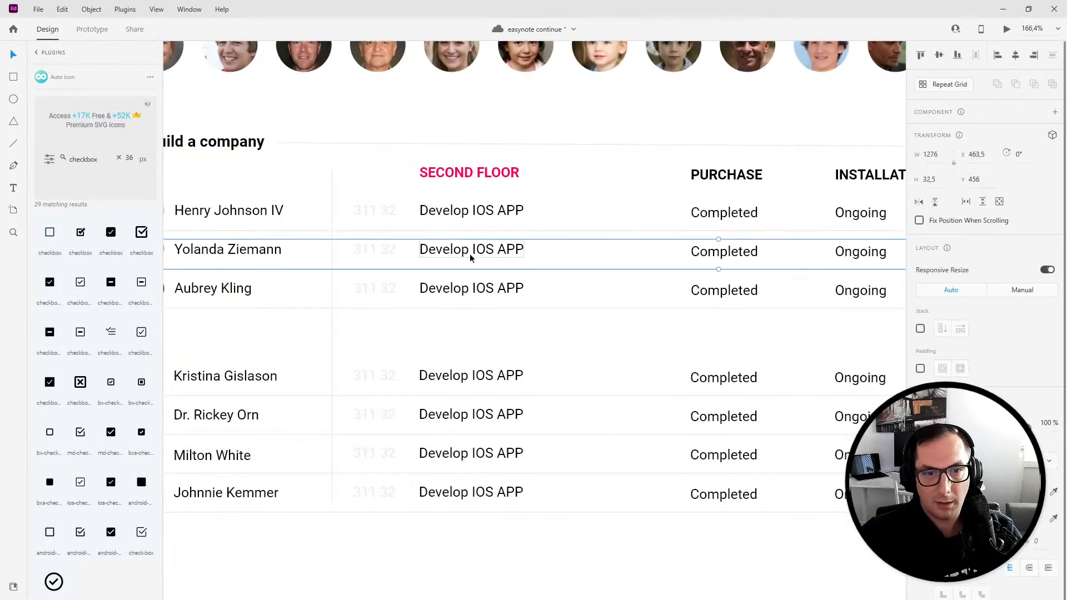
double_click(472, 255)
text(Build an adroid app)
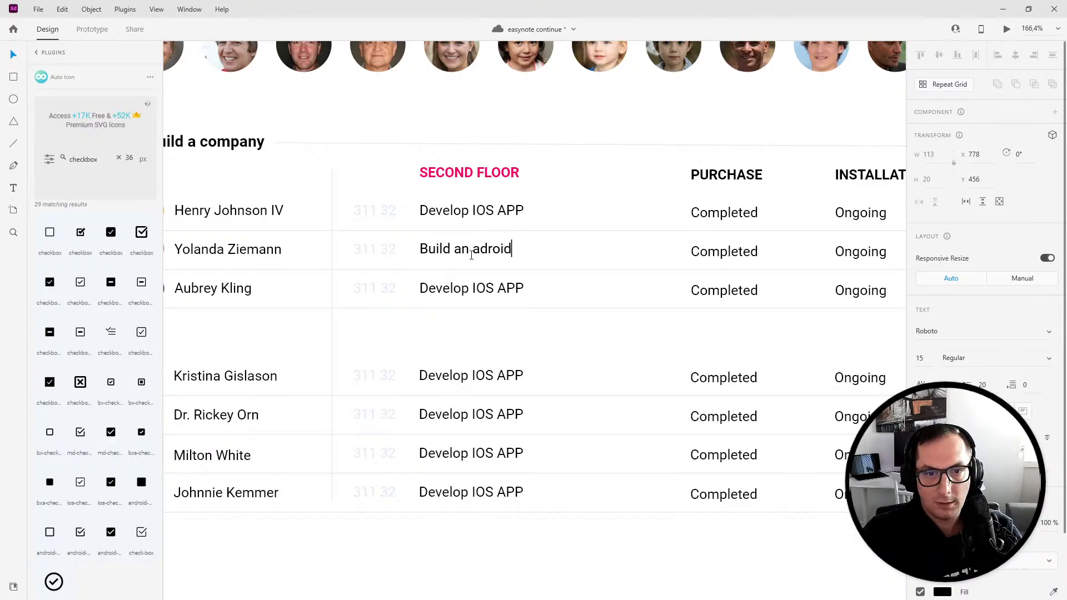
double_click(443, 288)
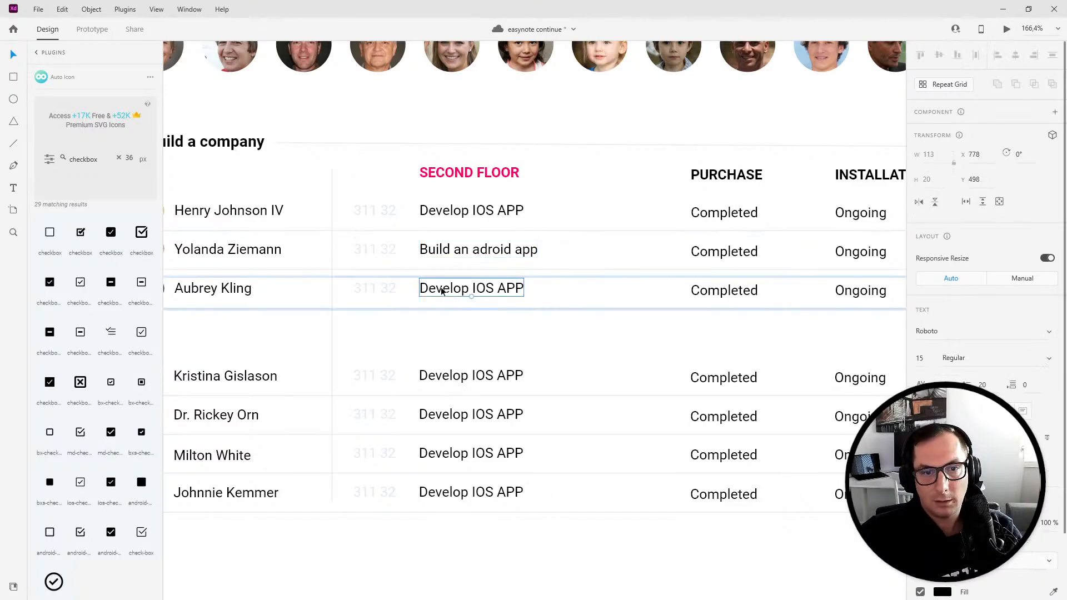
double_click(442, 288)
text(Learn Javascript)
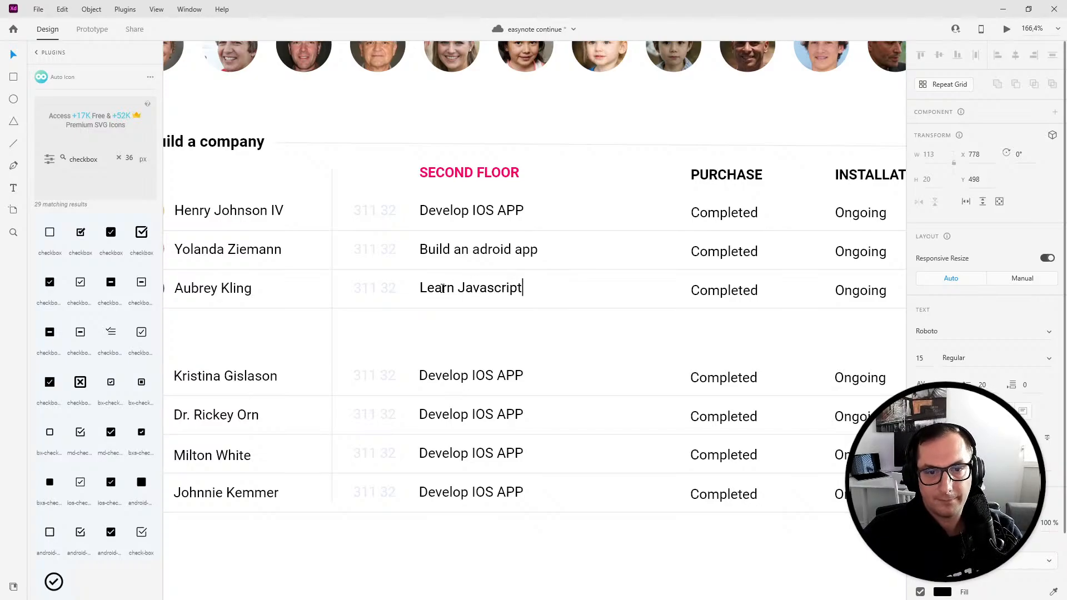
double_click(462, 377)
double_click(462, 377)
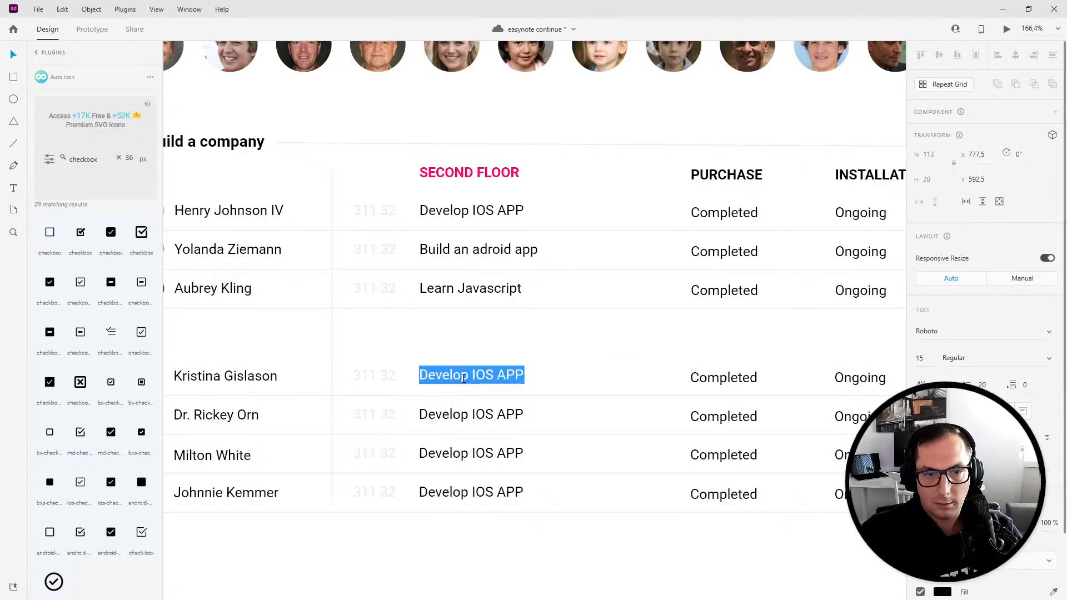
text(Learn Visual Basic)
key(Escape)
click(492, 420)
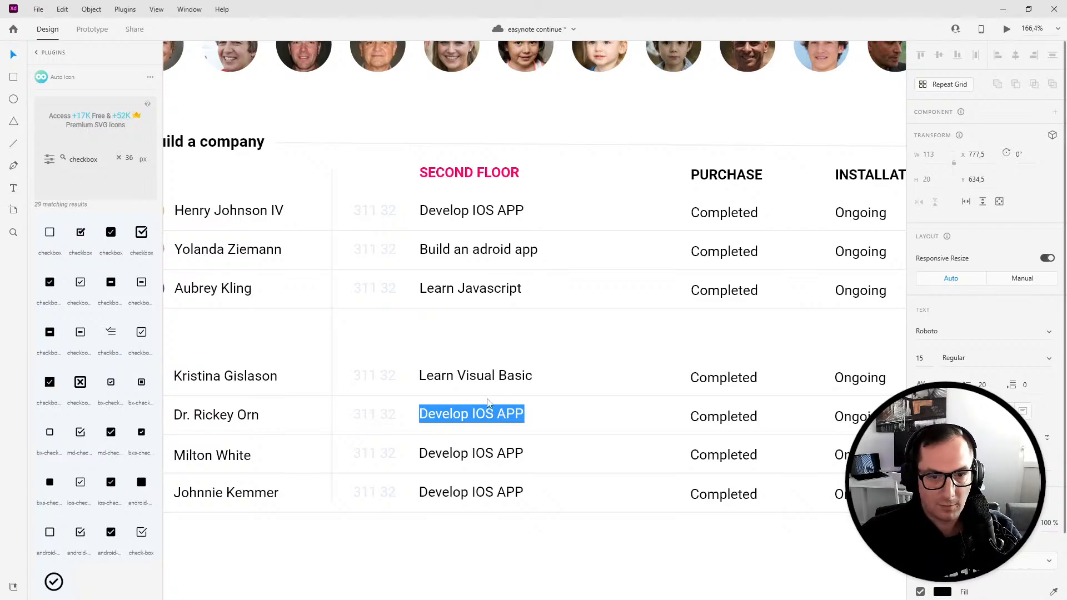
double_click(487, 456)
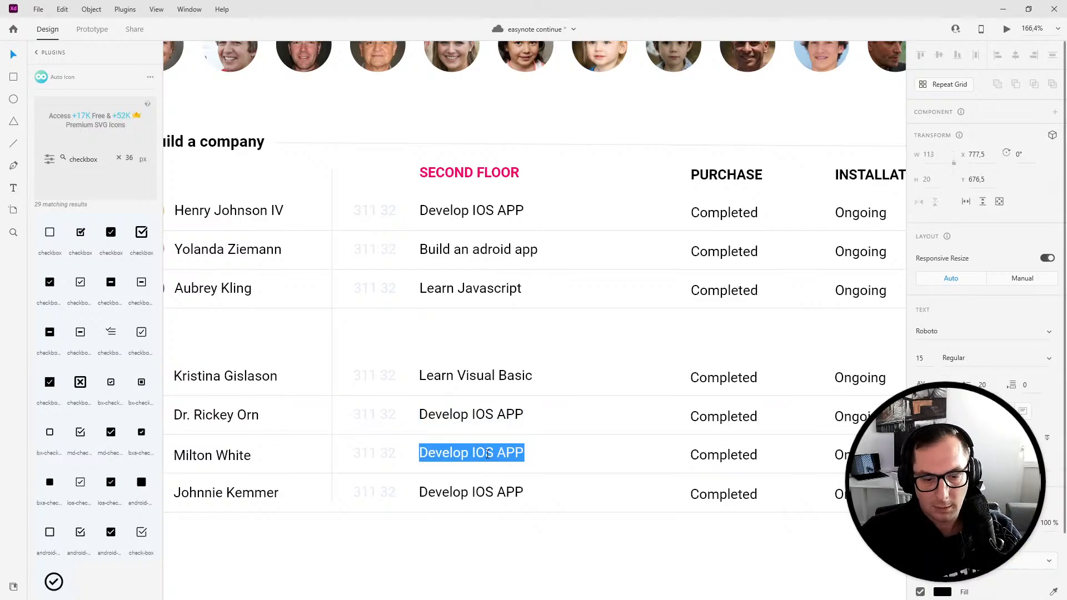
text(Learn Graph)
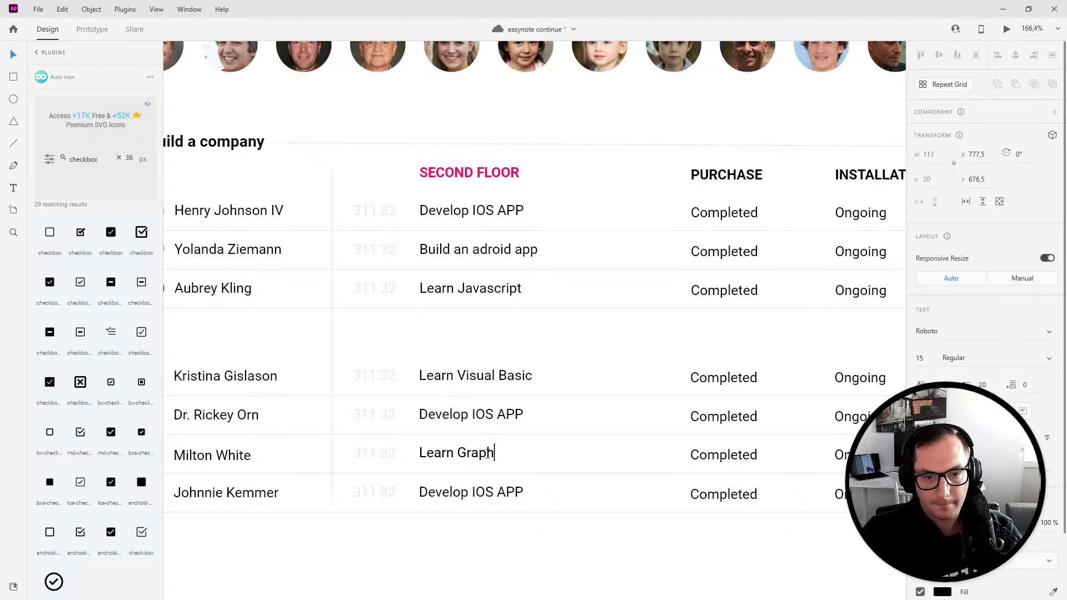
text(ics)
double_click(460, 492)
text(Learn )
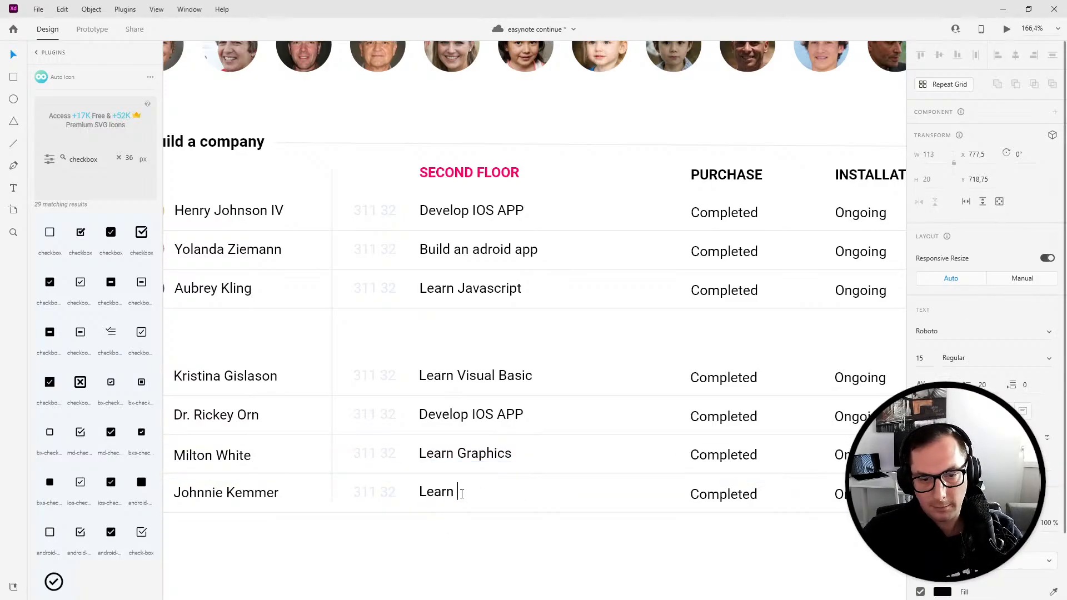
text(Photo)
key(BackSpace)
text(toshop)
key(Escape)
- Zoom out and review the edited task table on the artboard
scroll(490, 442, down, 5)
scroll(489, 443, up, 3)
scroll(488, 453, up, 2)
scroll(674, 486, down, 3)
scroll(591, 448, up, 2)
click(739, 488)
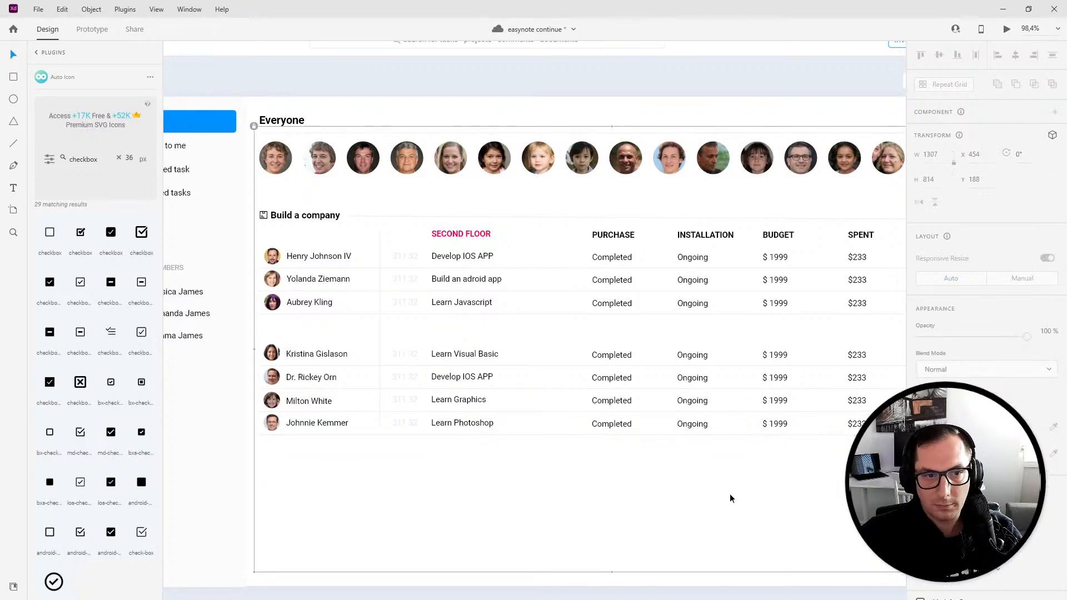
scroll(557, 429, down, 2)
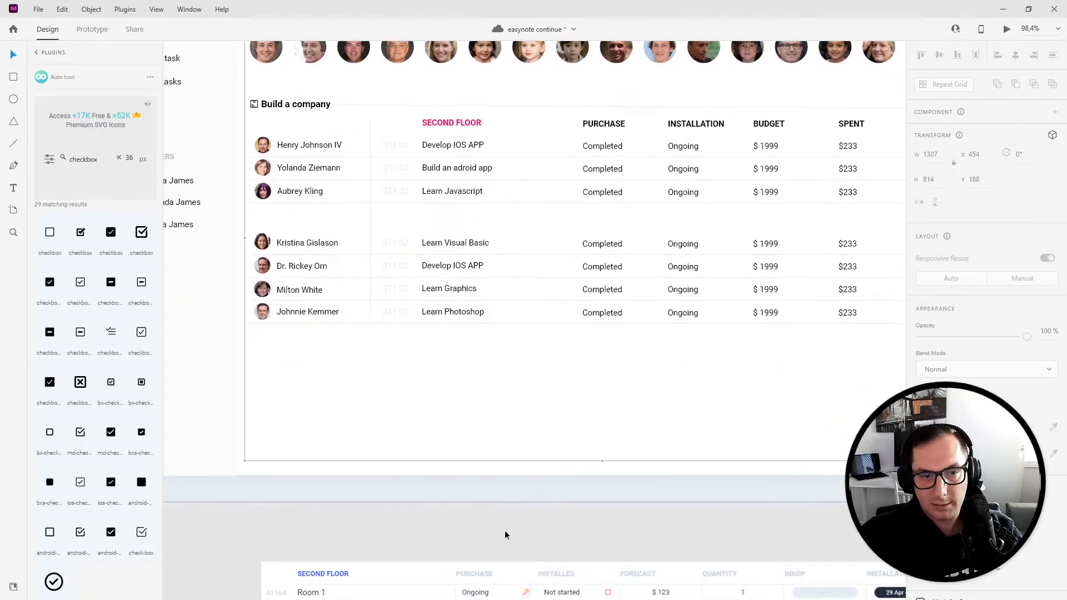
scroll(416, 431, up, 1)
scroll(415, 430, down, 1)
scroll(402, 505, down, 2)
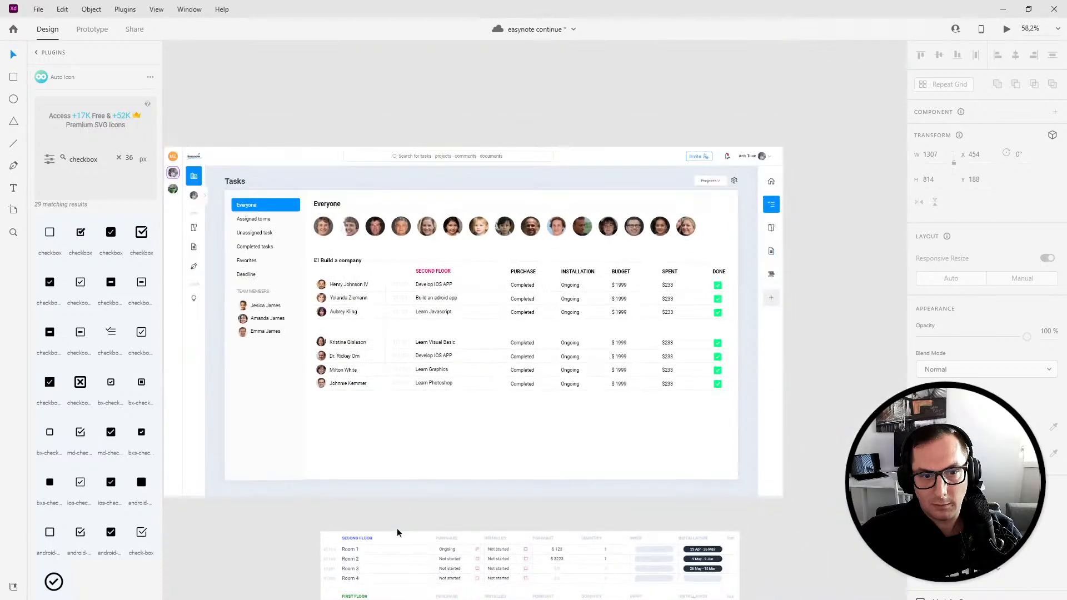
scroll(396, 532, down, 1)
scroll(402, 255, up, 2)
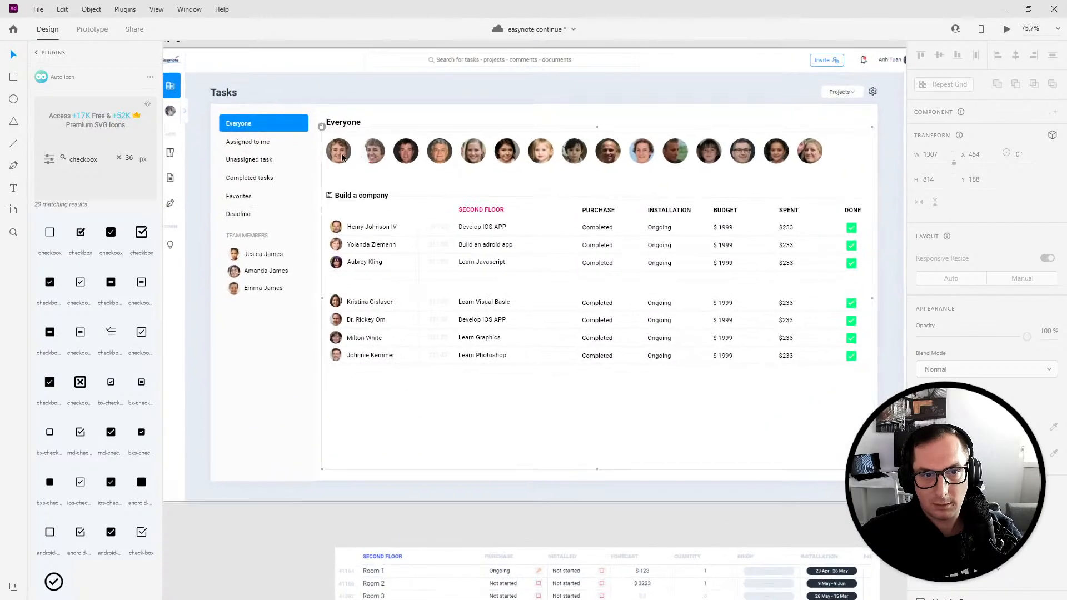
- Select the task table and move it up closer to the avatar row
drag(332, 184, 867, 391)
drag(337, 206, 350, 188)
click(328, 134)
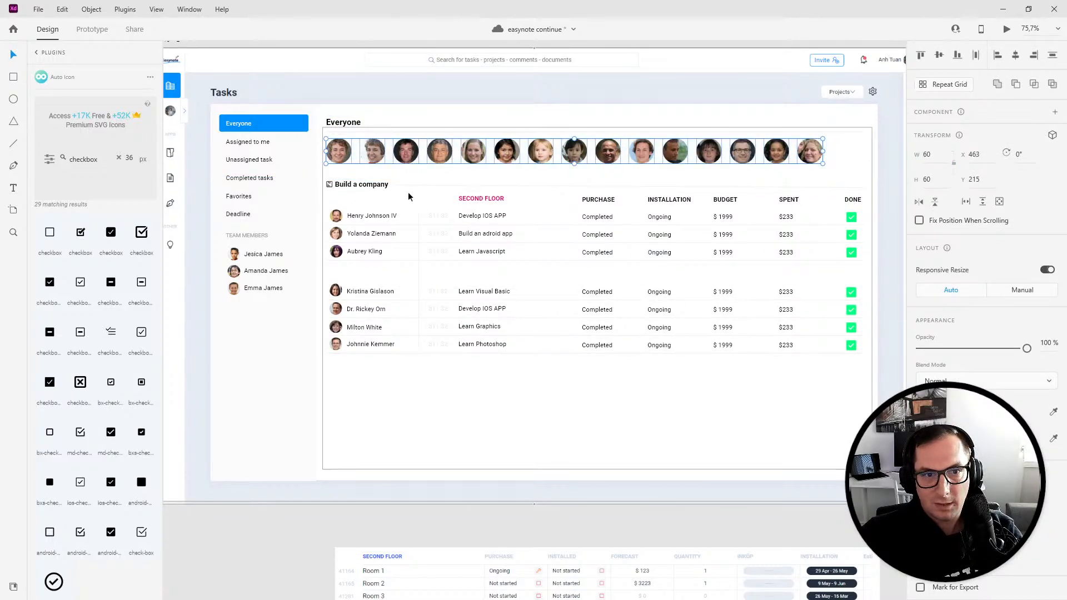
- Preview the updated Everyone screen and close the preview
double_click(341, 152)
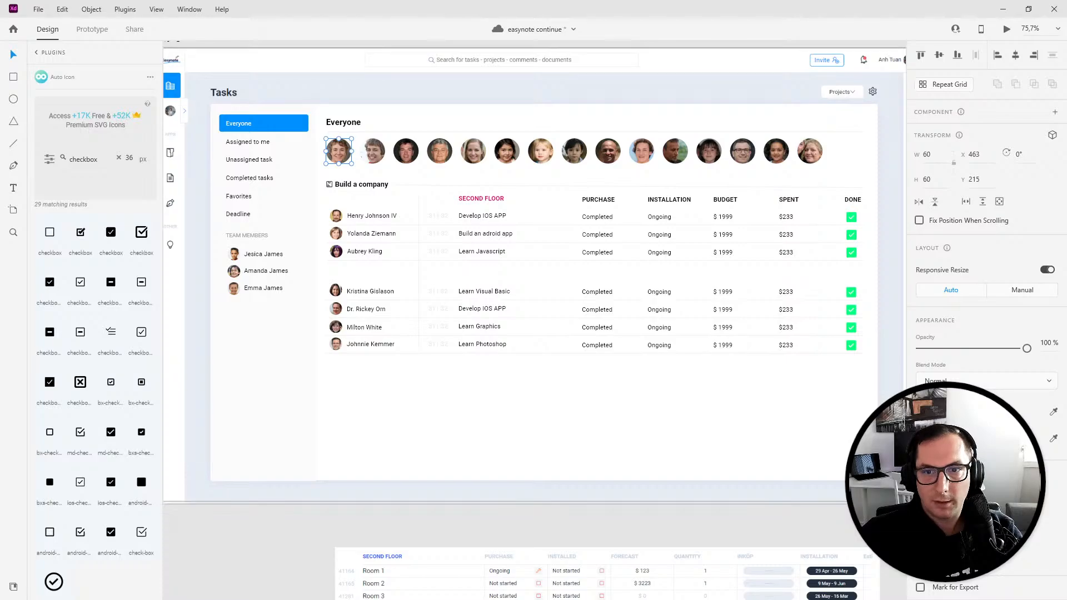
click(1005, 30)
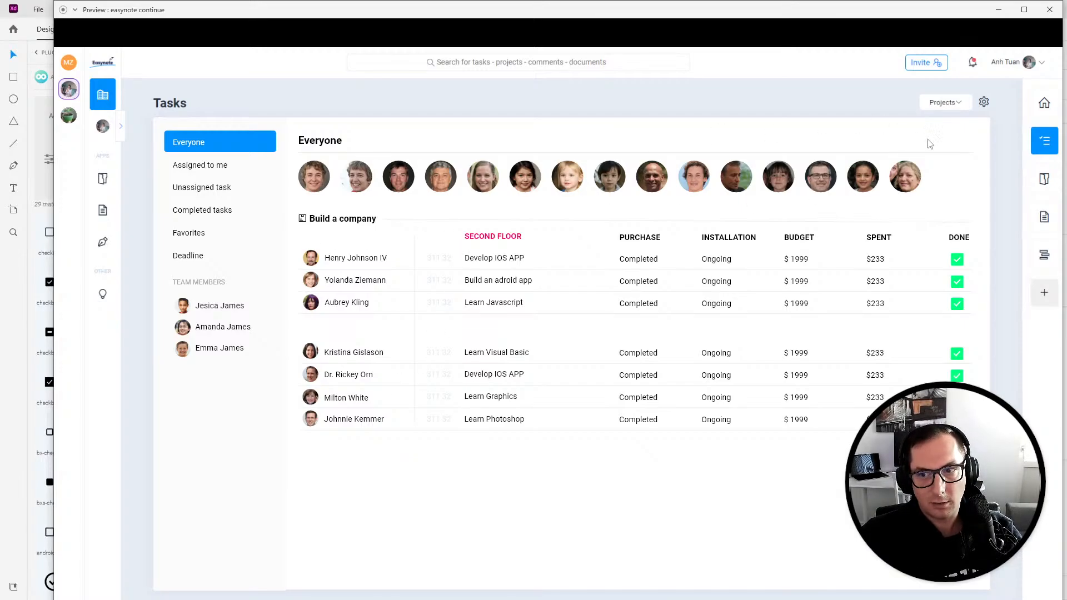
click(1050, 9)
scroll(672, 333, up, 5)
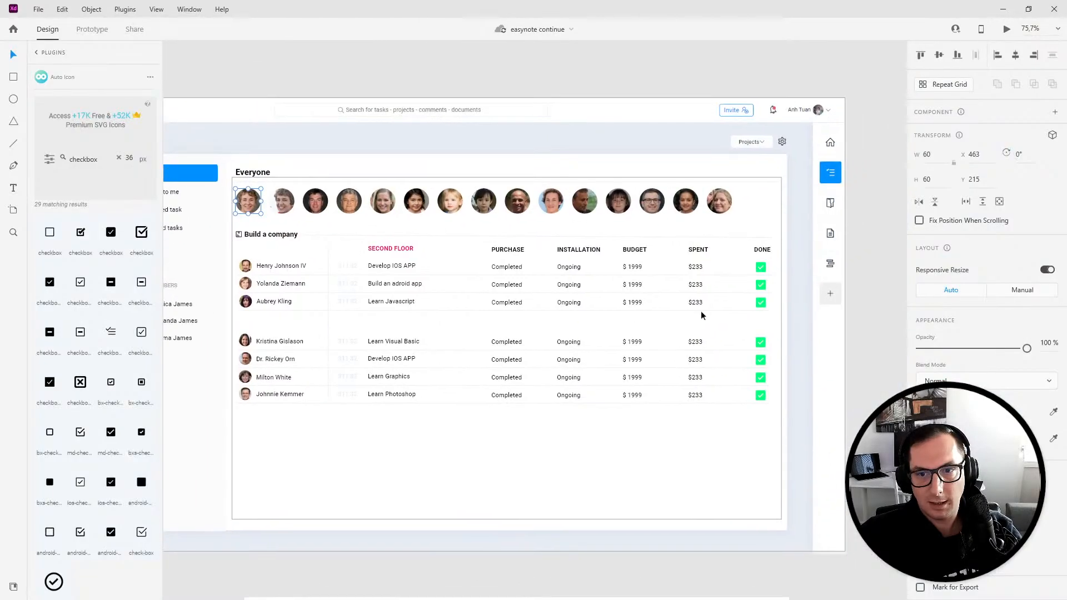
- Insert an empty checkbox icon from the Auto Icon plugin onto the canvas beside the table
key(Escape)
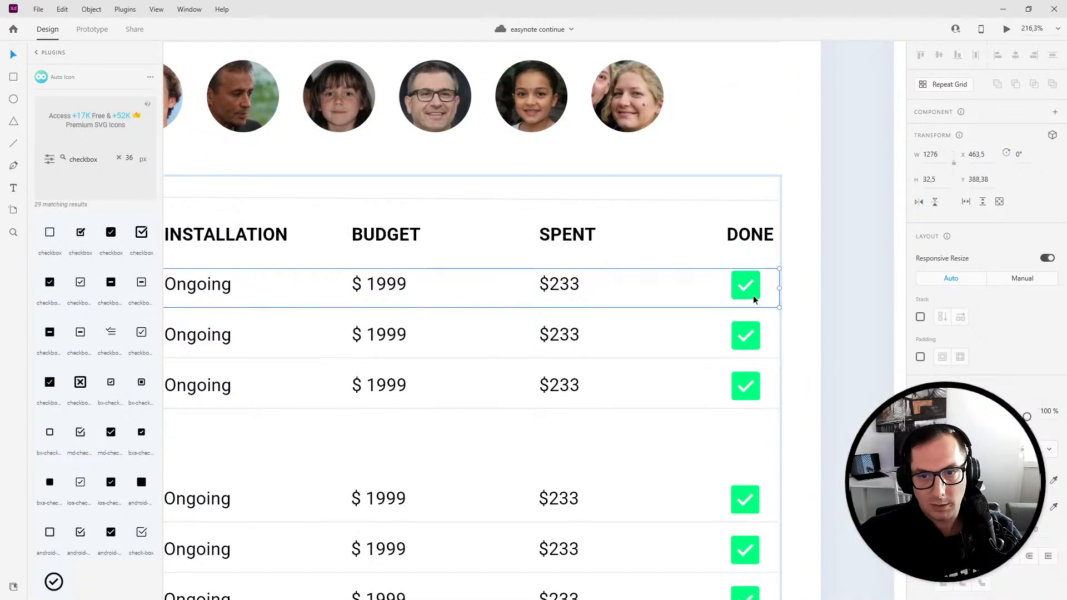
key(Escape)
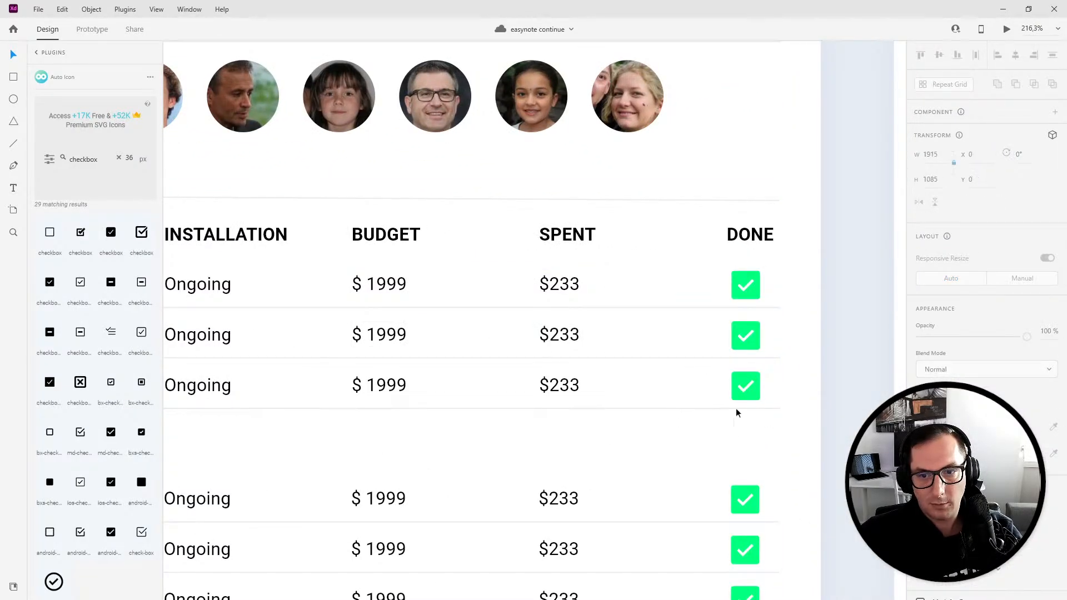
click(711, 436)
double_click(751, 292)
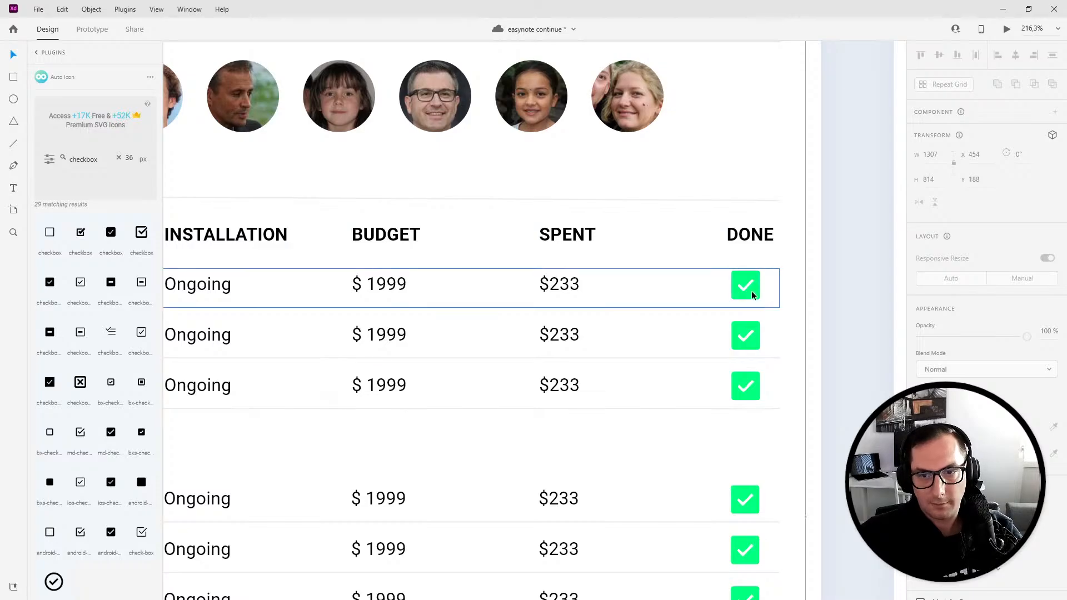
drag(700, 437, 699, 291)
click(645, 427)
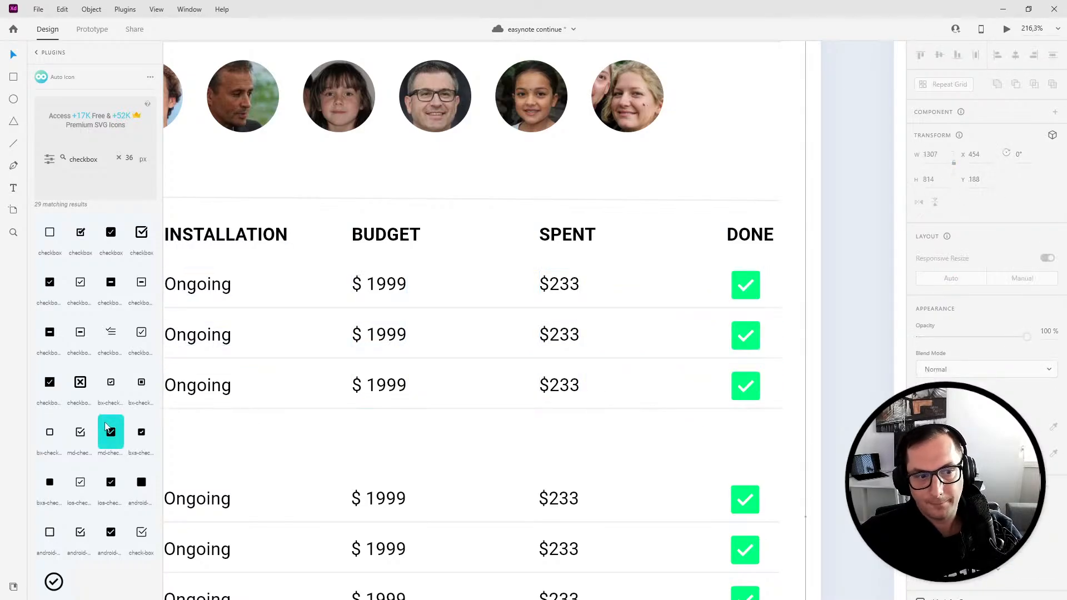
drag(50, 232, 859, 360)
- Delete the green checkmarks from the first two task rows
click(742, 336)
shift+click(734, 293)
key(Delete)
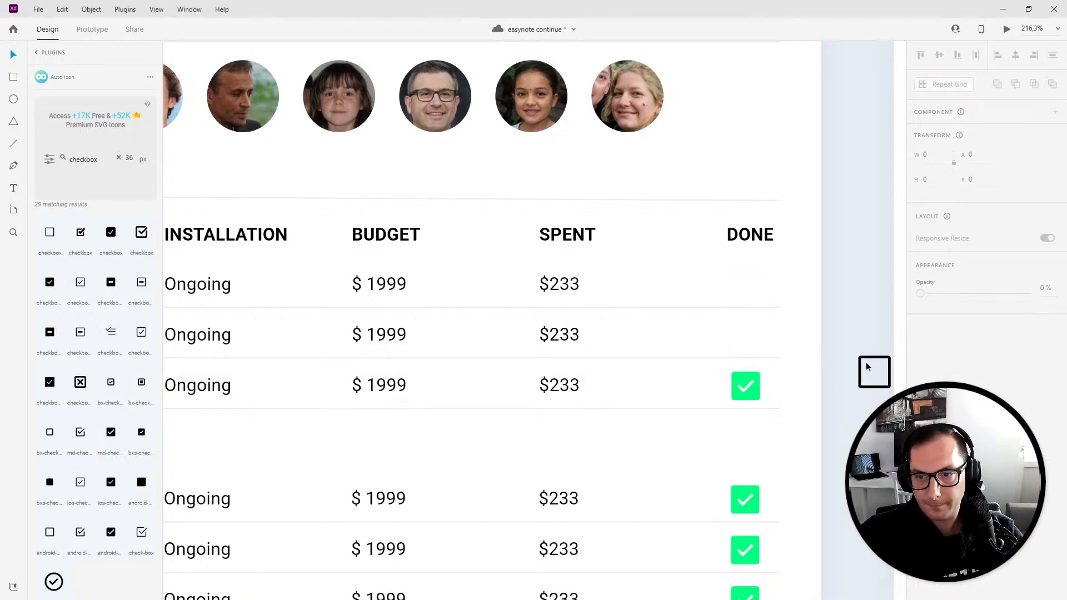
- Move the empty checkbox into the first row's Done column and give it a light grey fill
click(788, 333)
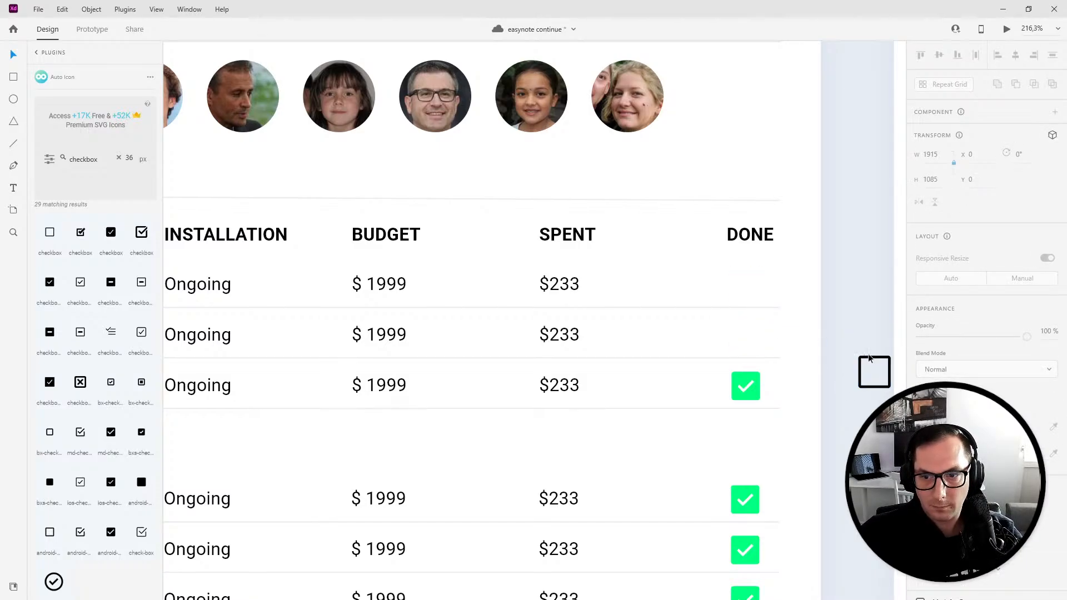
drag(870, 362, 761, 289)
click(935, 412)
click(823, 489)
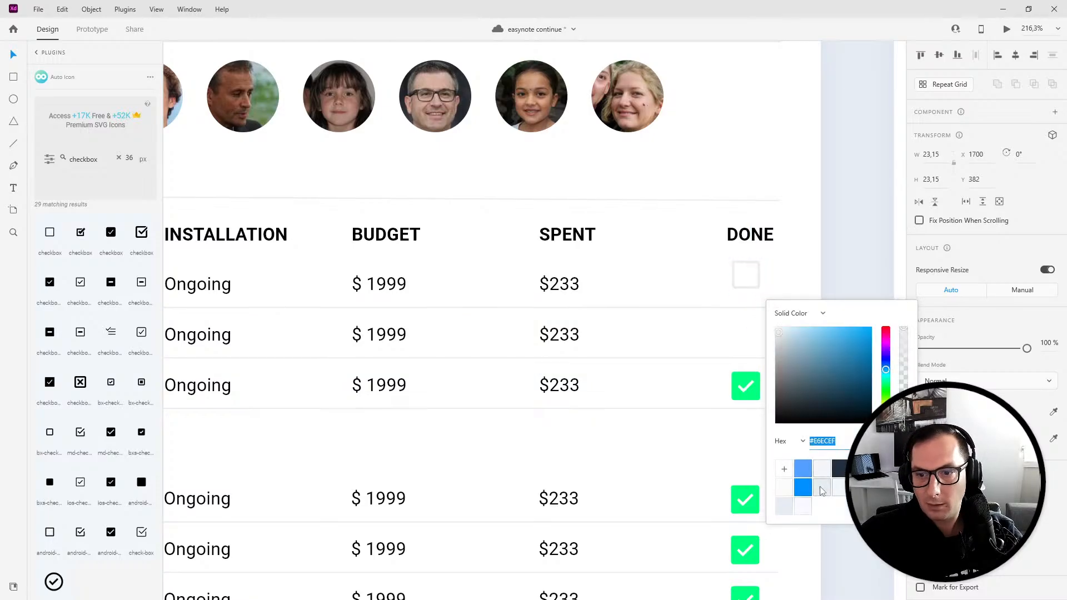
click(735, 284)
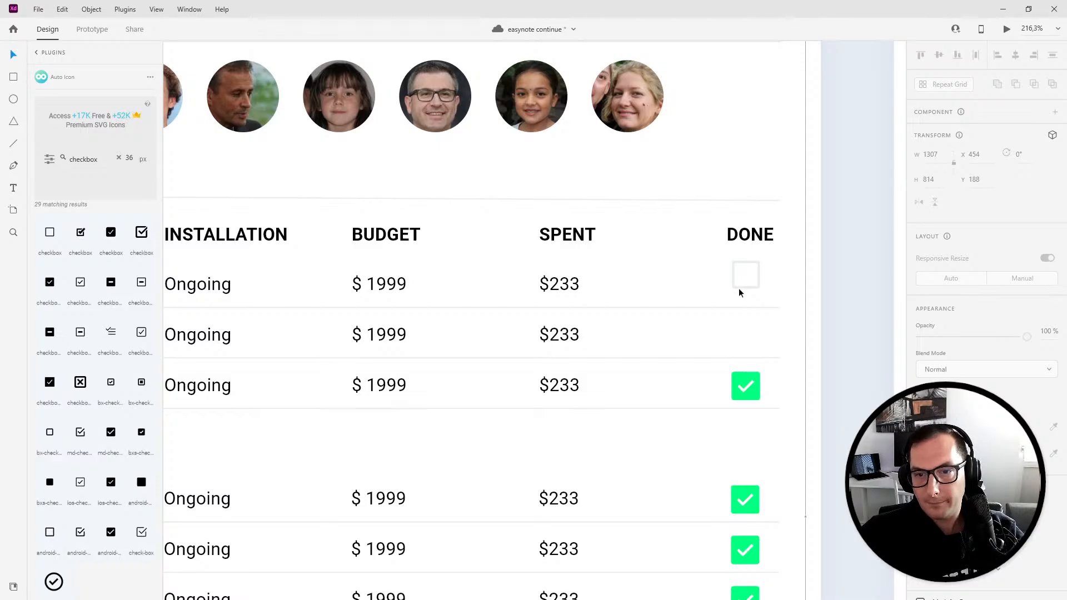
- Copy the empty checkbox into the second task row's Done column
click(742, 284)
drag(739, 285, 741, 349)
scroll(563, 381, down, 3)
key(Up)
key(Up)
key(Up)
scroll(372, 479, up, 1)
scroll(373, 482, down, 2)
- Preview the Everyone screen and close the preview
drag(367, 493, 499, 387)
click(518, 359)
click(1007, 29)
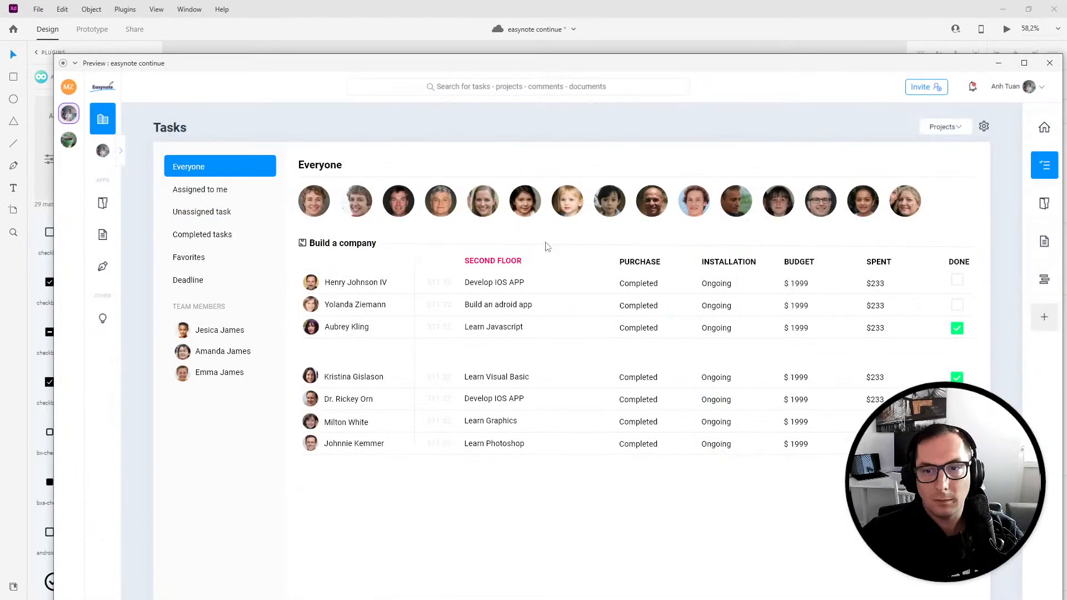
double_click(472, 63)
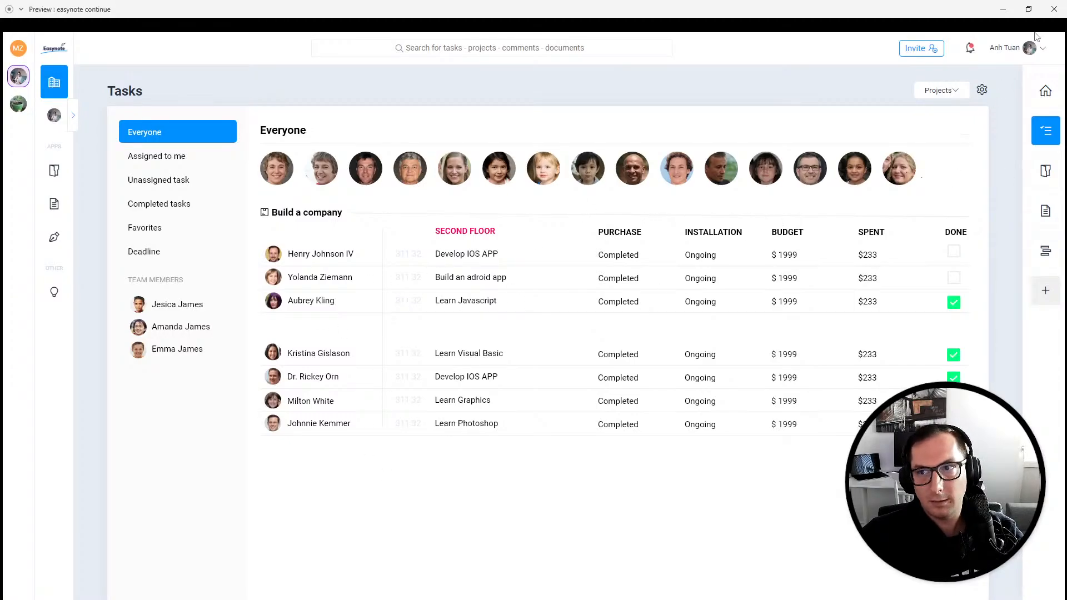
click(1054, 9)
- Resize the first team avatar to 60 px wide
scroll(461, 429, down, 1)
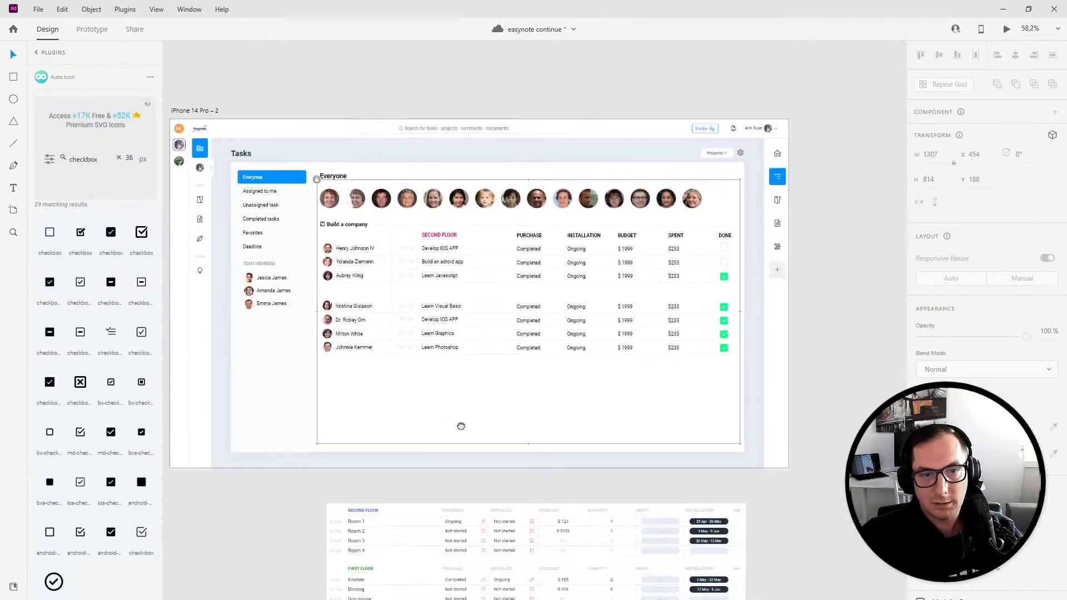
scroll(361, 344, up, 5)
click(365, 263)
drag(365, 264, 374, 156)
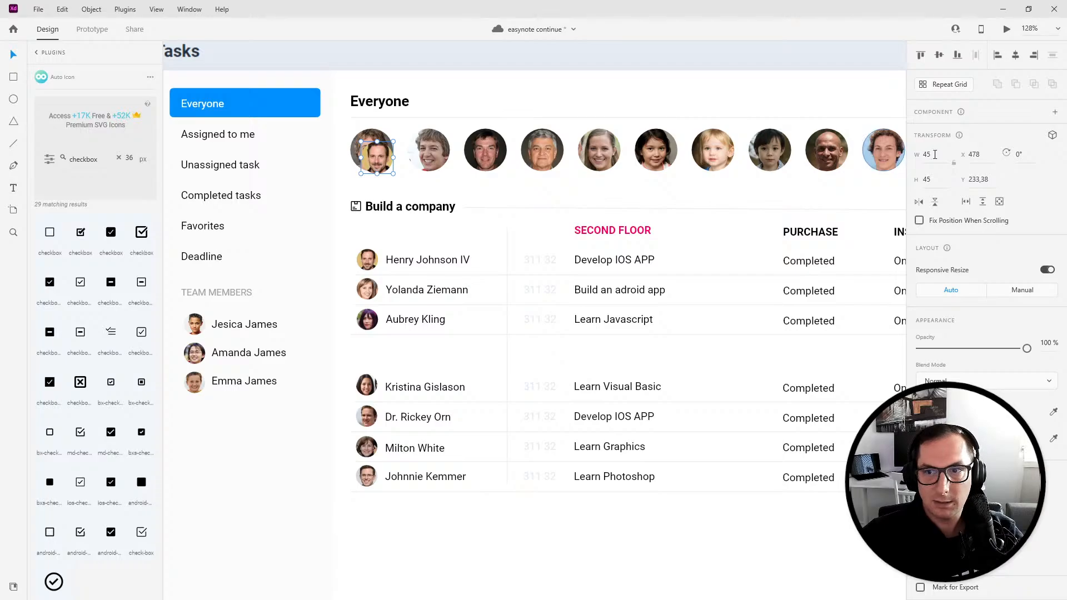
click(933, 155)
text(60)
key(Return)
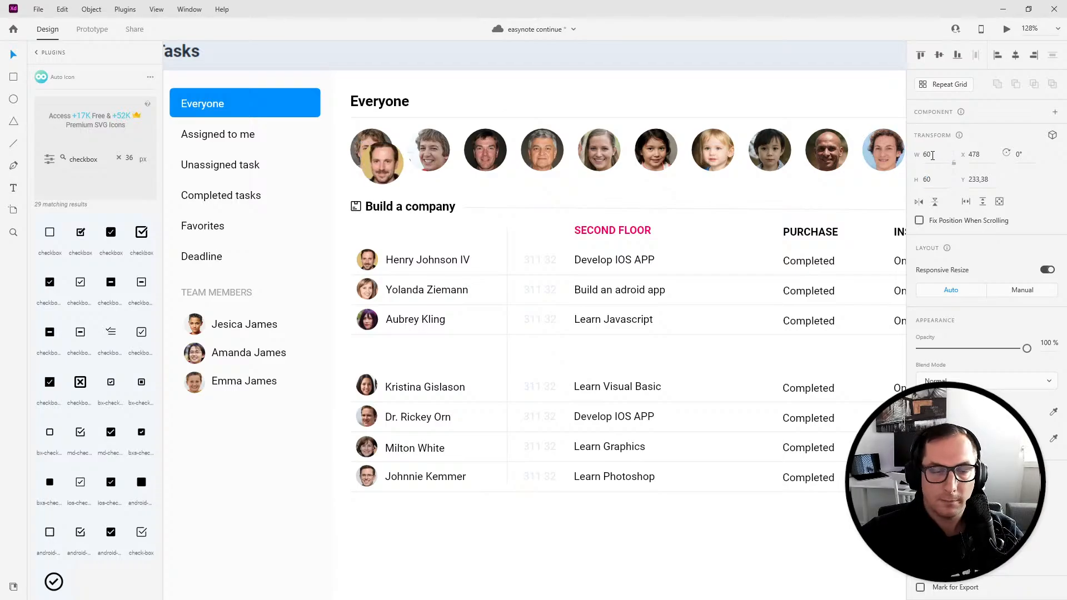
drag(367, 157, 364, 158)
- Preview the screen with the enlarged avatar and close the preview
click(515, 149)
click(1006, 31)
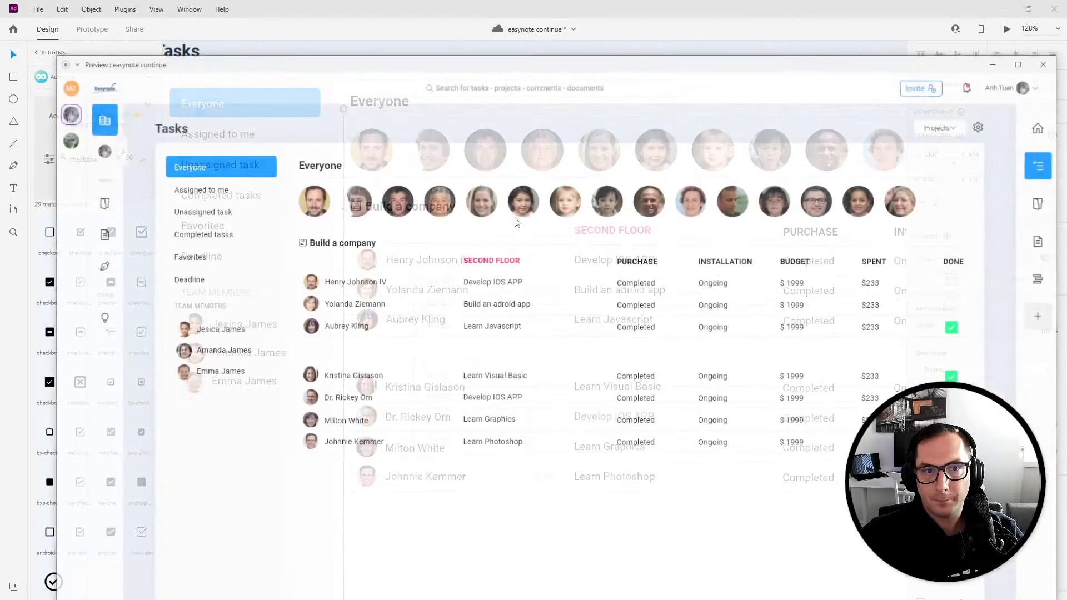
double_click(336, 69)
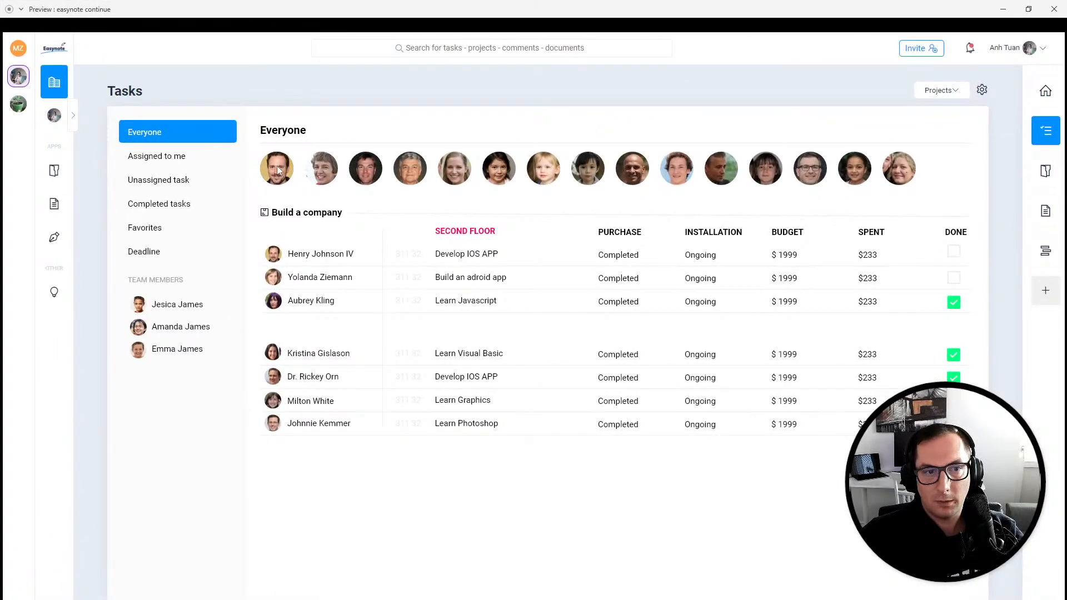
click(1046, 19)
- Duplicate the Everyone artboard
scroll(574, 331, down, 5)
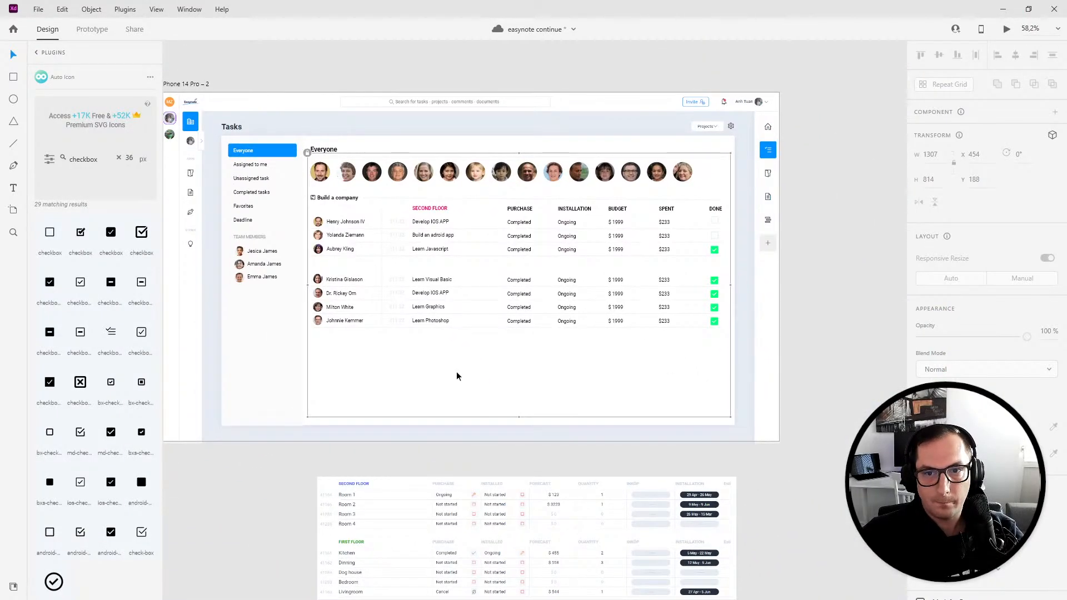
double_click(318, 166)
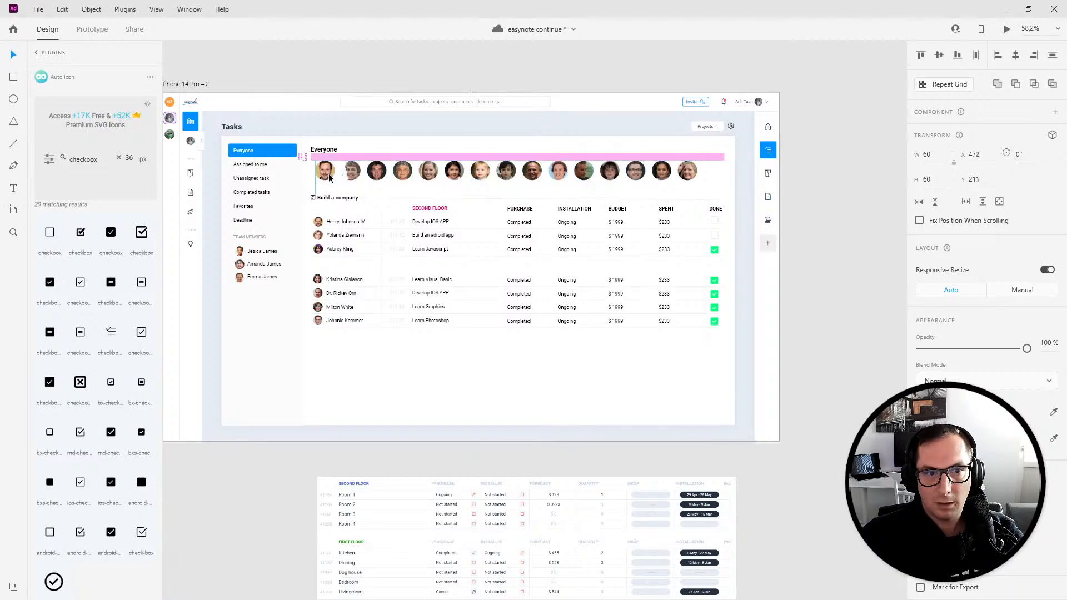
click(394, 199)
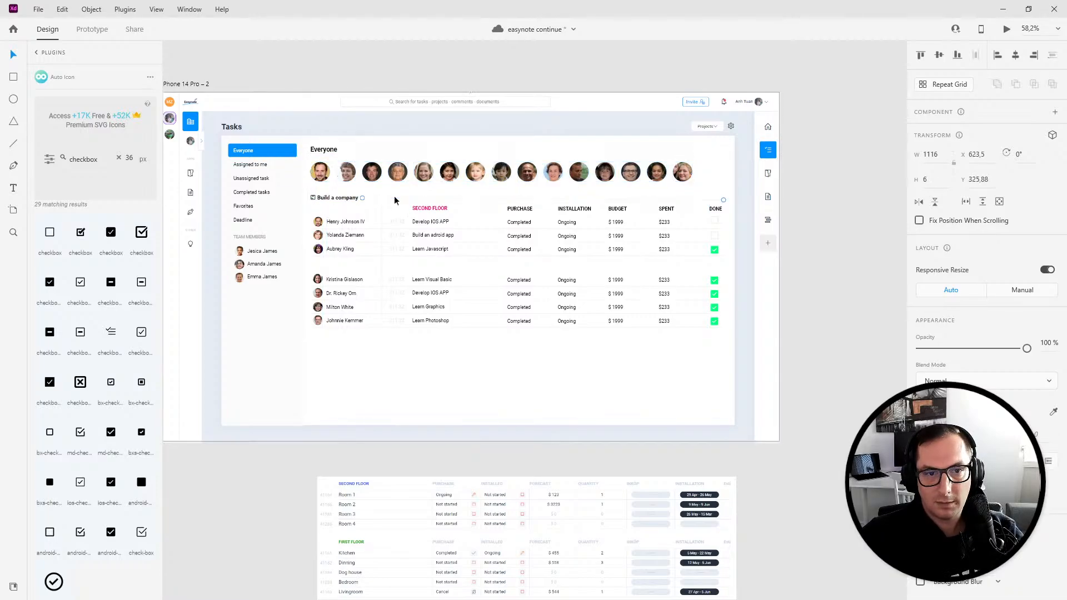
click(200, 85)
drag(825, 315, 723, 304)
key(ctrl+d)
scroll(556, 345, up, 5)
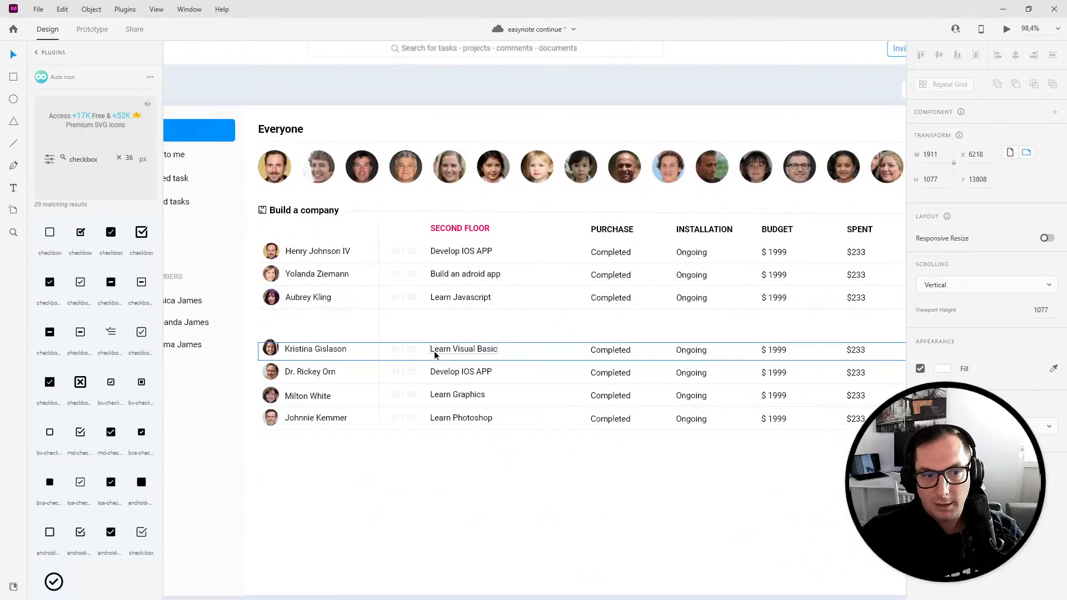
- Copy the first task row's avatar onto the third task row
drag(255, 360, 872, 378)
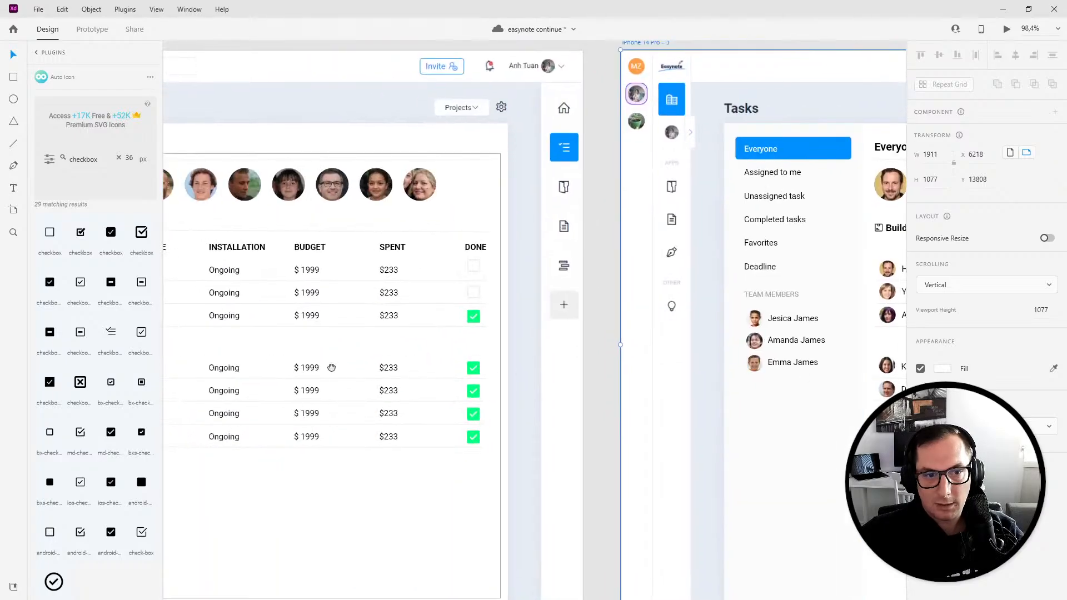
drag(294, 365, 720, 361)
ctrl+click(228, 264)
drag(228, 265, 229, 310)
key(Down)
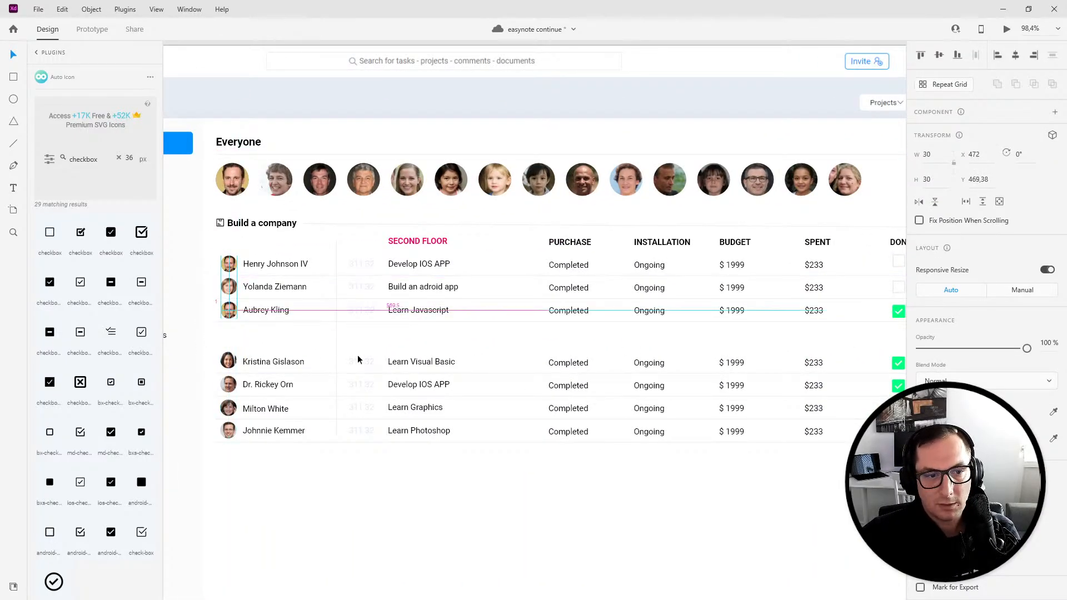
key(Up)
- Replace the third row's name on the duplicate artboard with a copy of Henry Johnson IV
drag(834, 362, 167, 360)
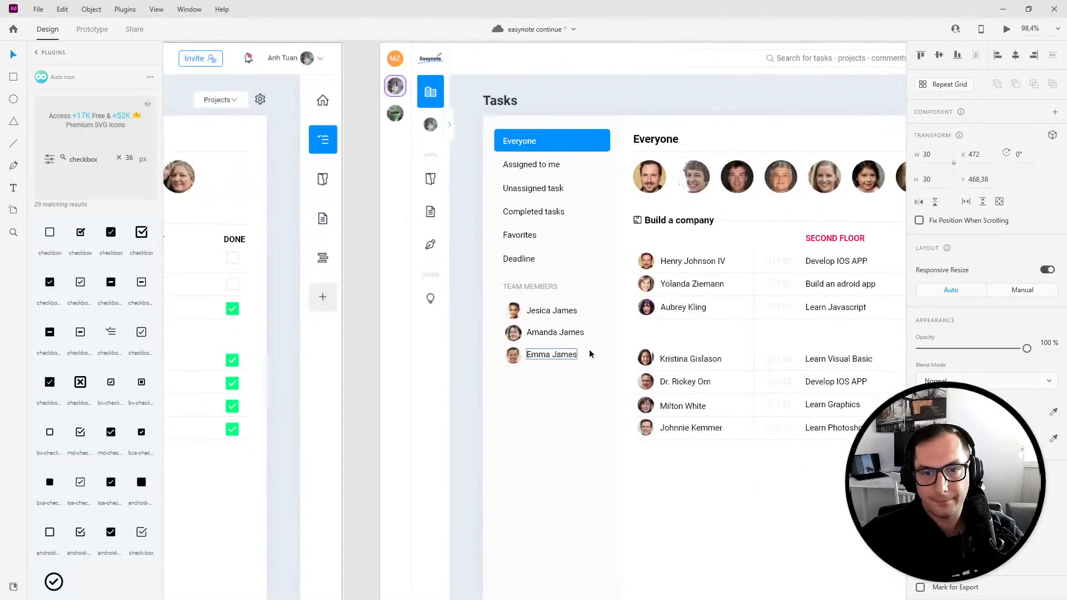
scroll(394, 360, down, 2)
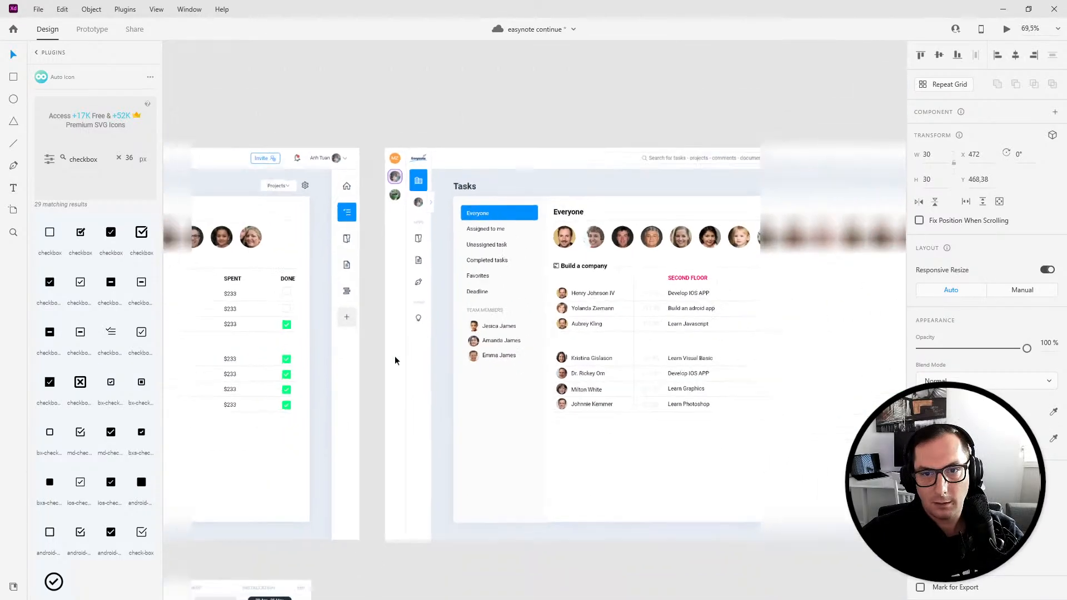
scroll(538, 356, down, 2)
scroll(632, 249, up, 5)
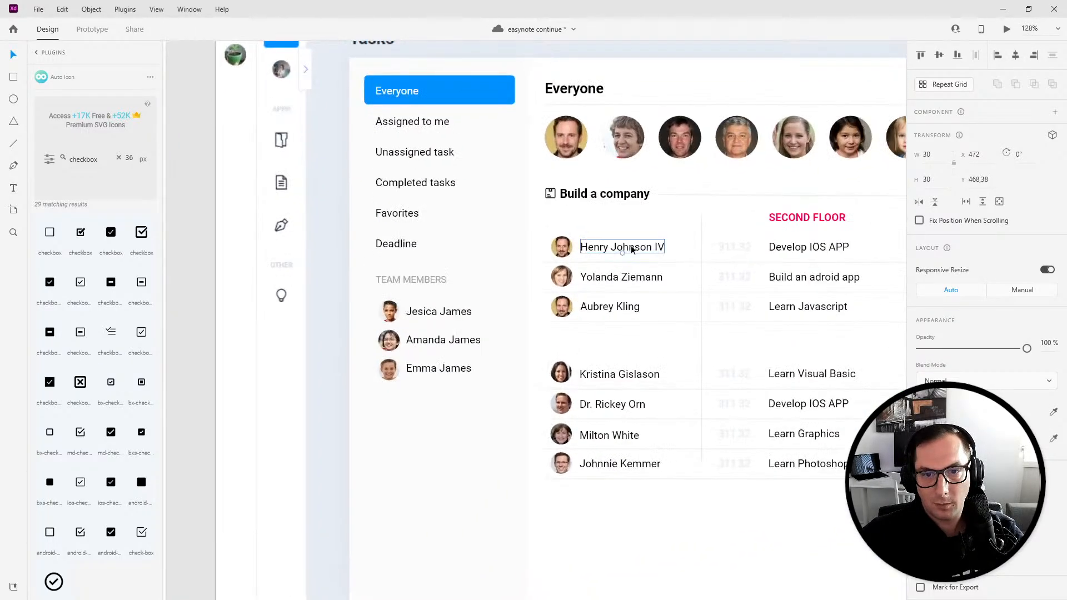
click(616, 307)
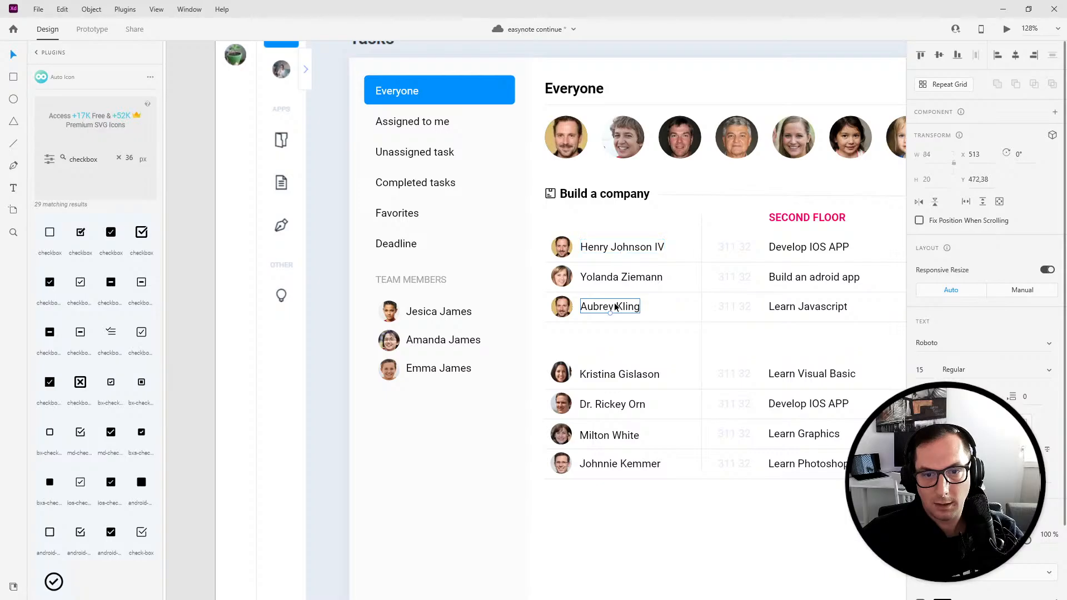
key(Delete)
drag(615, 248, 615, 309)
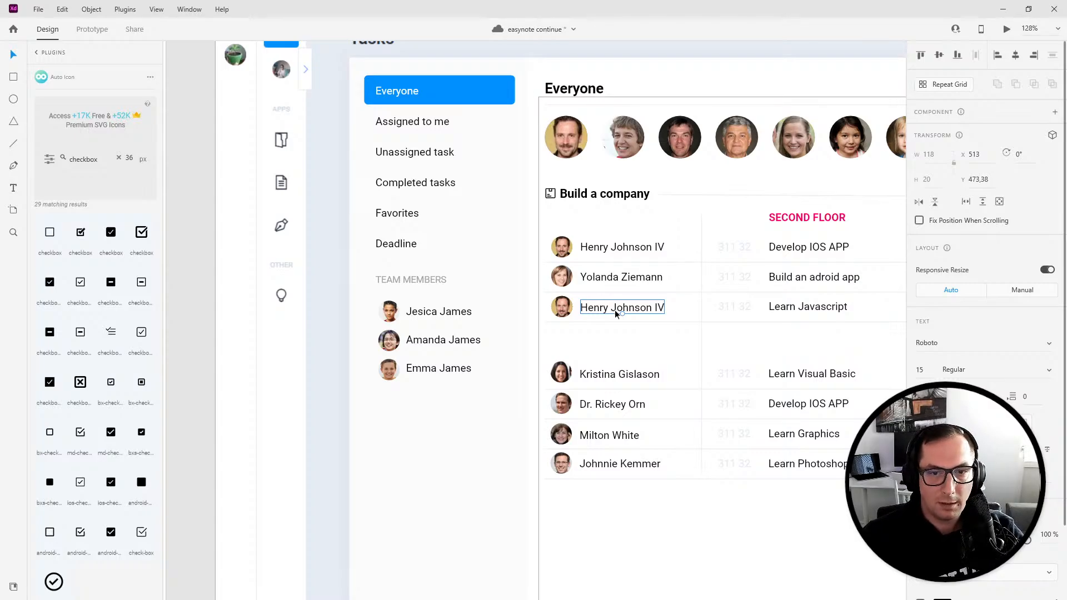
- Replace the Aubrey Kling name in the original artboard's third row with the pasted Henry Johnson IV text
scroll(612, 329, down, 1)
scroll(613, 329, down, 8)
drag(451, 386, 733, 389)
drag(386, 389, 601, 369)
drag(693, 376, 496, 339)
scroll(494, 292, up, 4)
scroll(495, 293, up, 5)
double_click(605, 174)
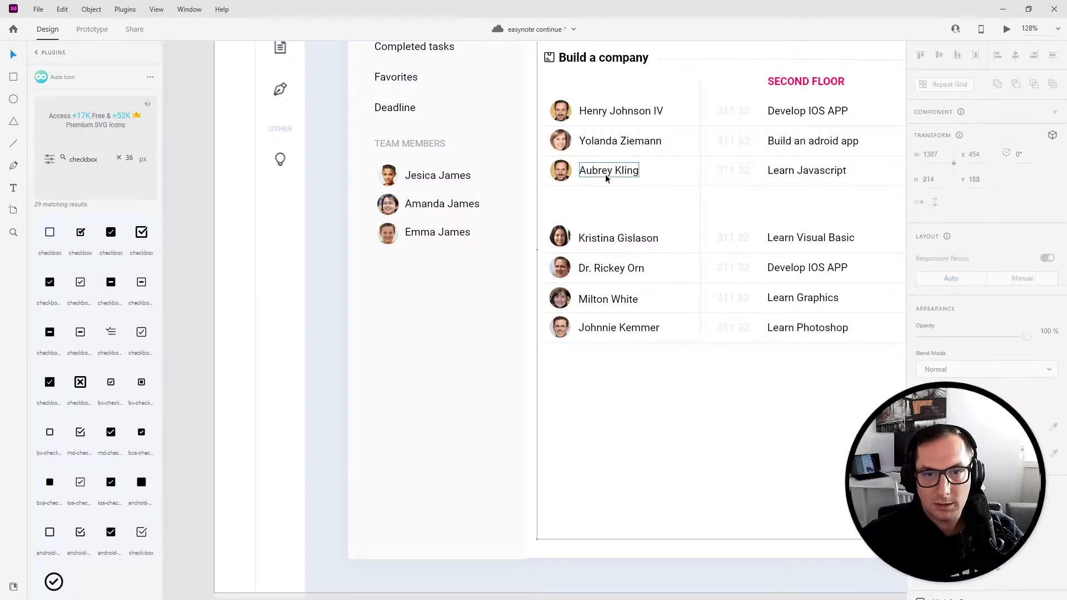
key(Delete)
text(Henry Johnson IV)
- Preview the original Everyone artboard and close the preview
scroll(649, 245, down, 6)
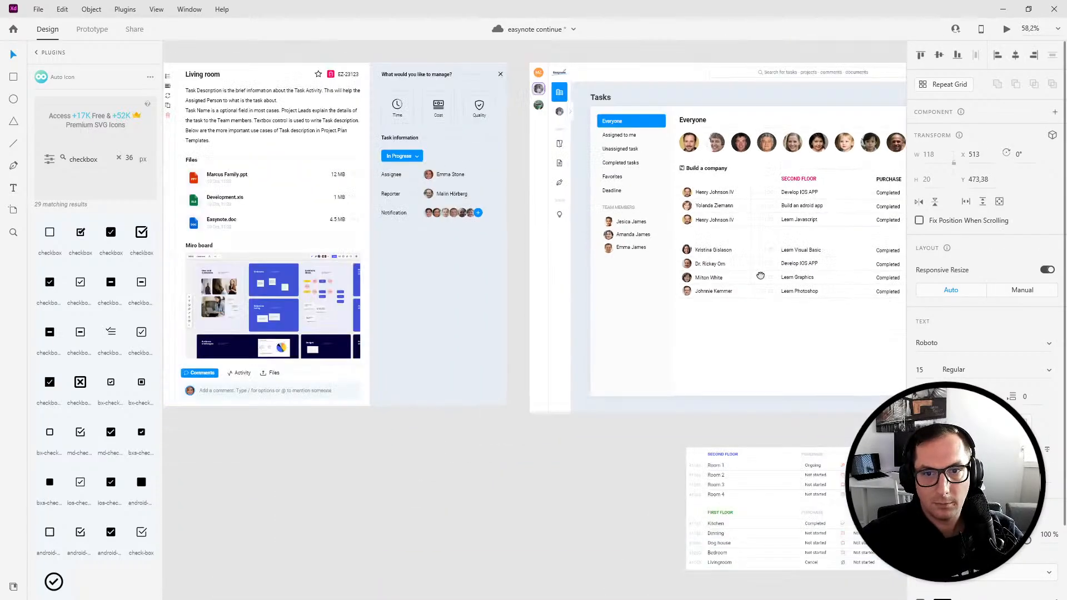
scroll(460, 236, up, 3)
click(464, 139)
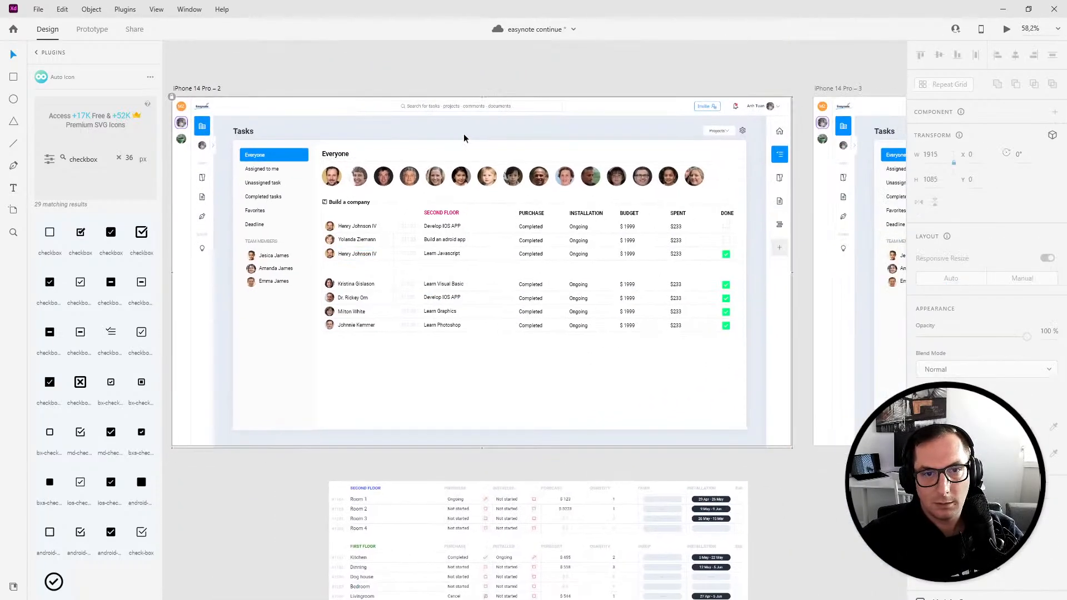
click(1009, 29)
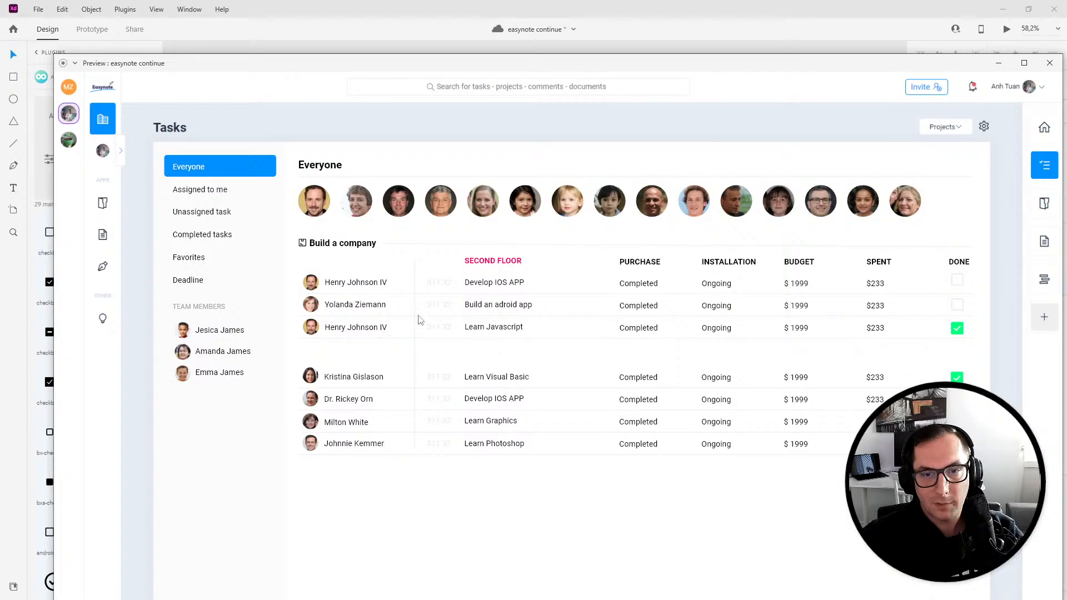
click(1050, 64)
- Draw a circle over the second team avatar and set its size to 80 by 80
drag(736, 401, 217, 395)
drag(374, 354, 644, 353)
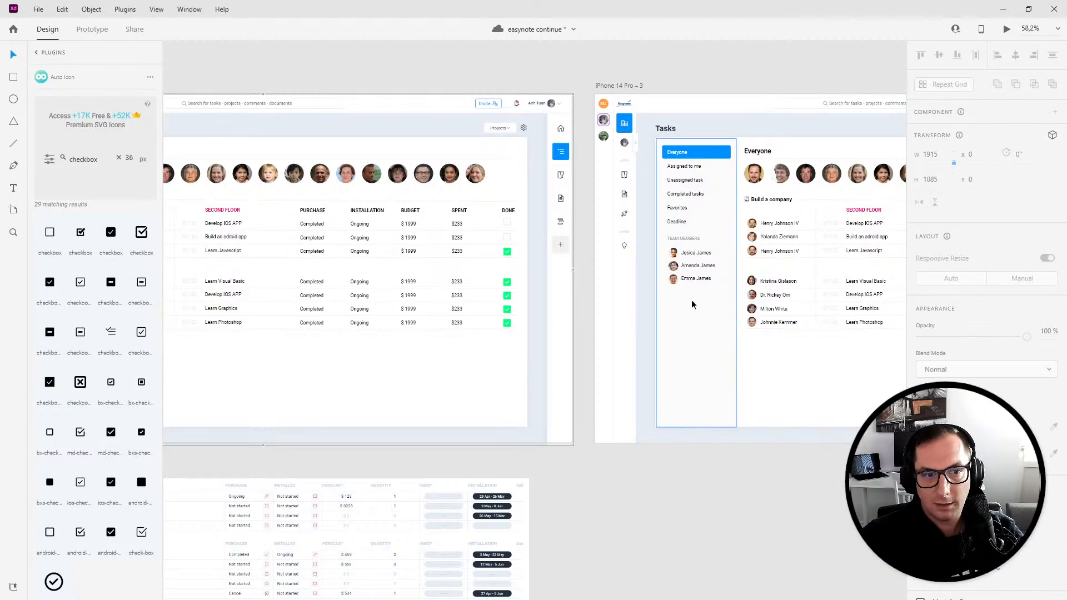
drag(760, 338, 476, 381)
scroll(472, 208, up, 3)
scroll(460, 212, up, 3)
click(462, 229)
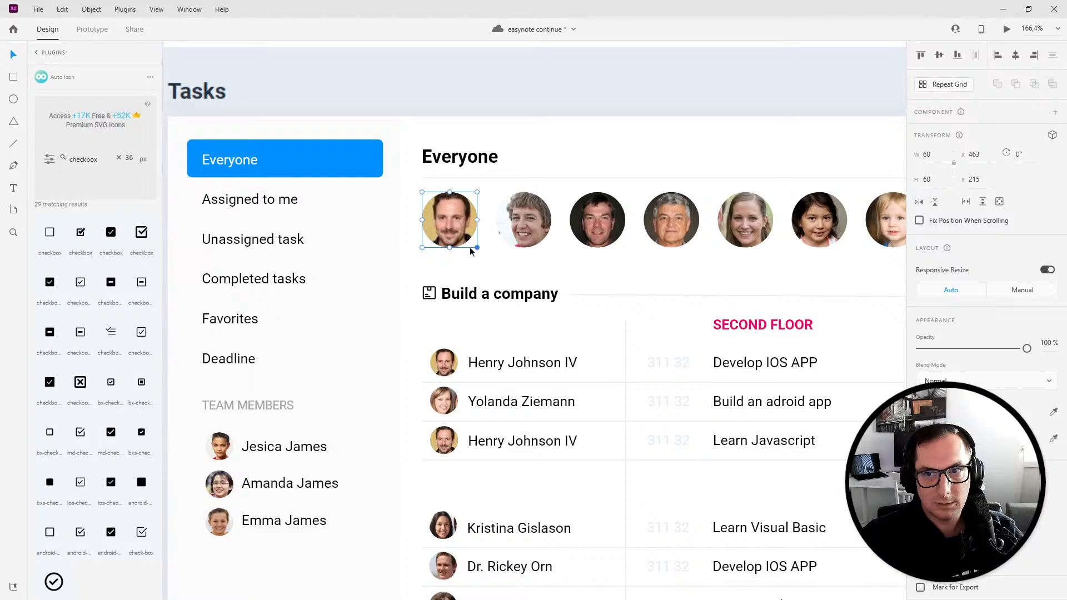
click(14, 99)
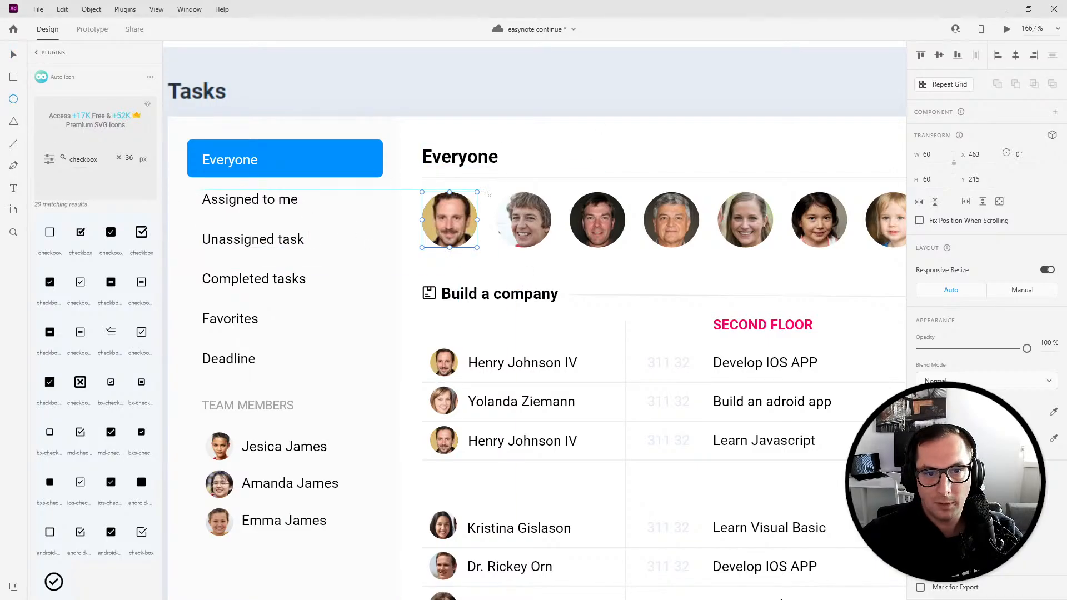
drag(486, 190, 543, 248)
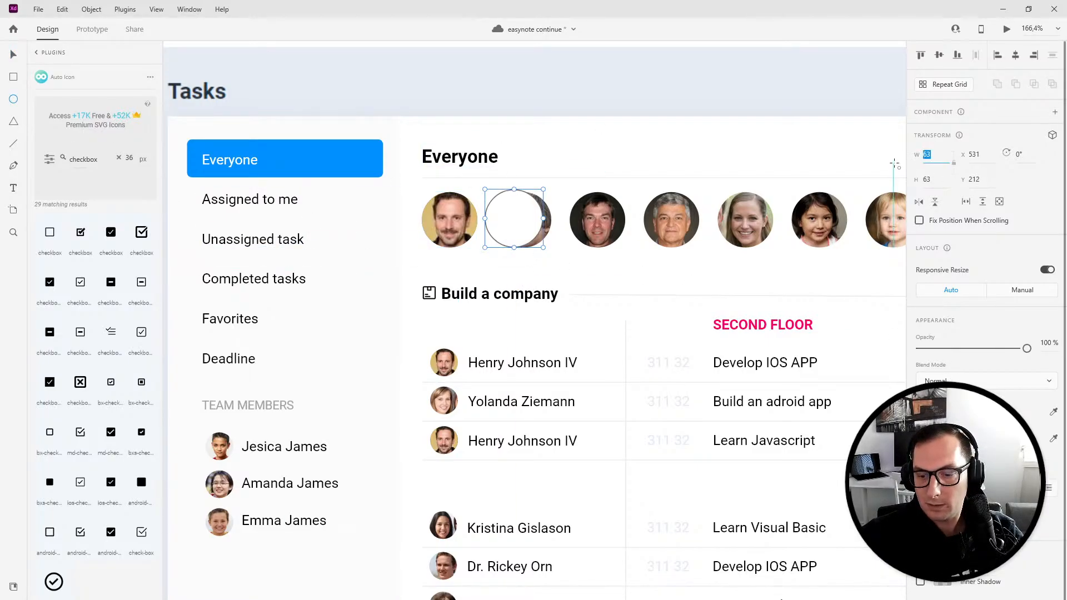
key(Tab)
text(80)
key(Return)
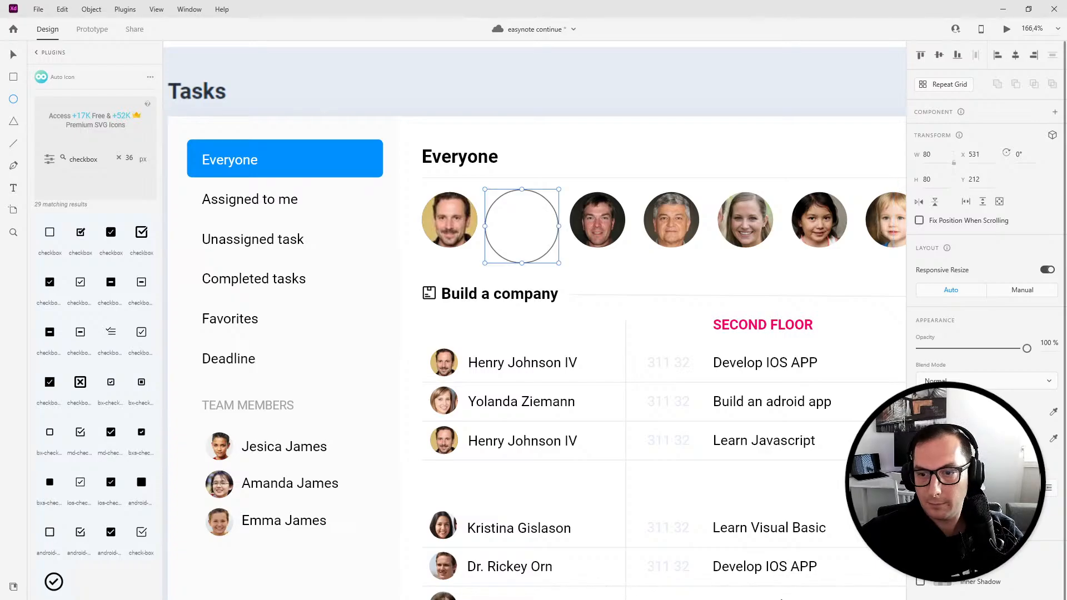
- Give the circle a blue border and increase its stroke width
click(943, 412)
click(943, 412)
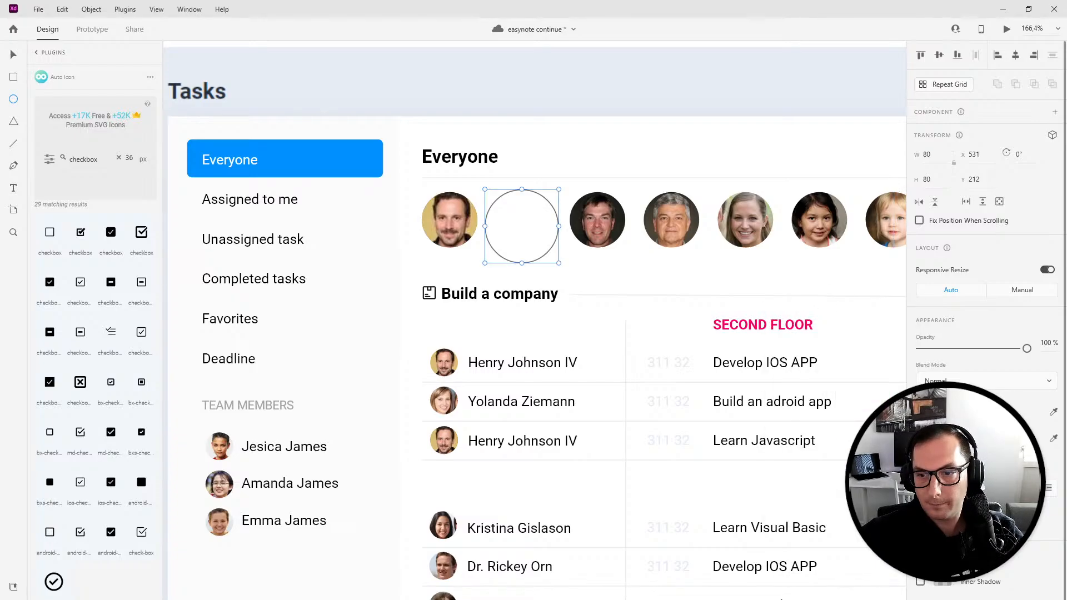
click(943, 438)
click(805, 506)
click(934, 463)
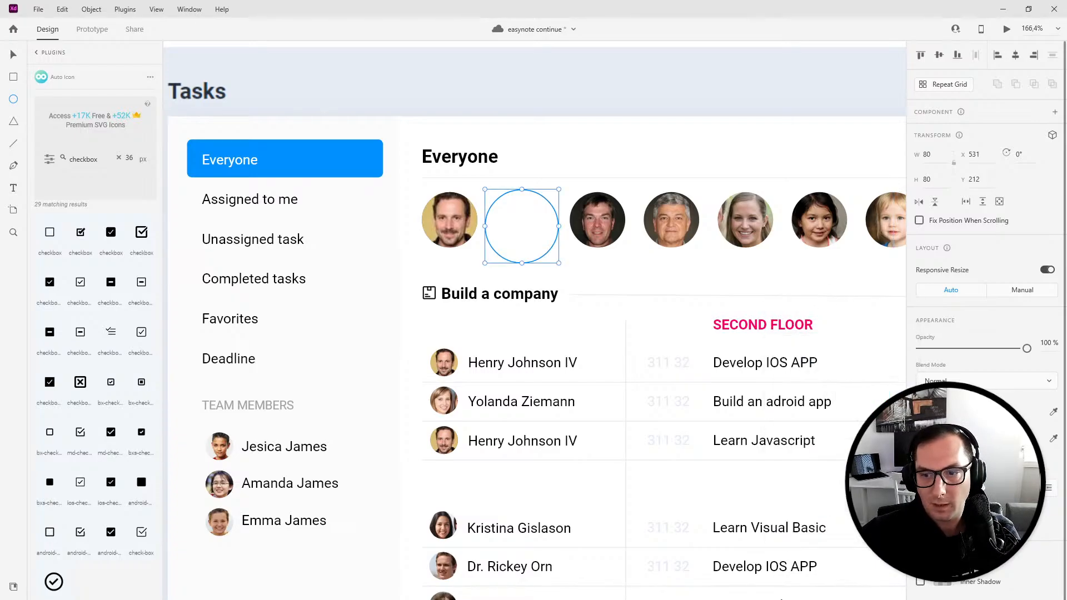
key(Up)
key(Up)
key(Up)
- Move the blue ring onto the first avatar and send it behind the photo
click(14, 55)
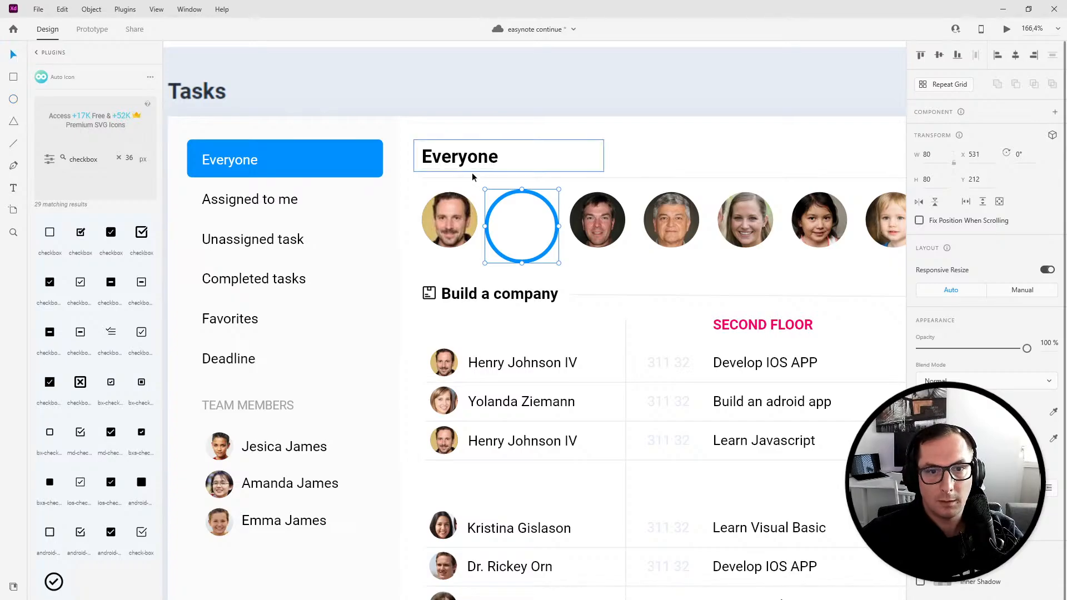
drag(502, 194, 431, 191)
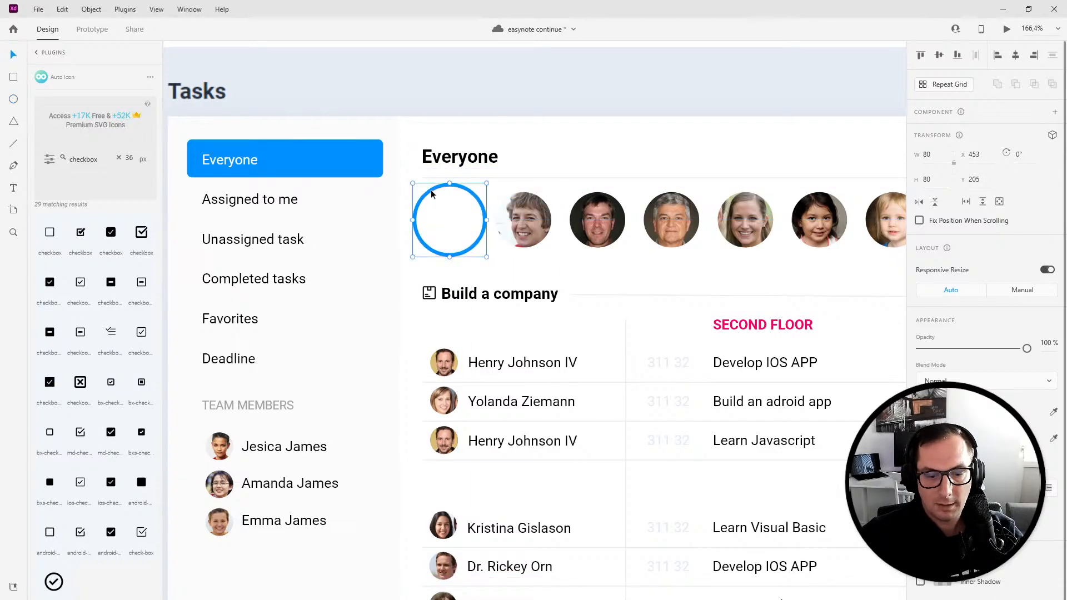
key(ctrl+shift+[)
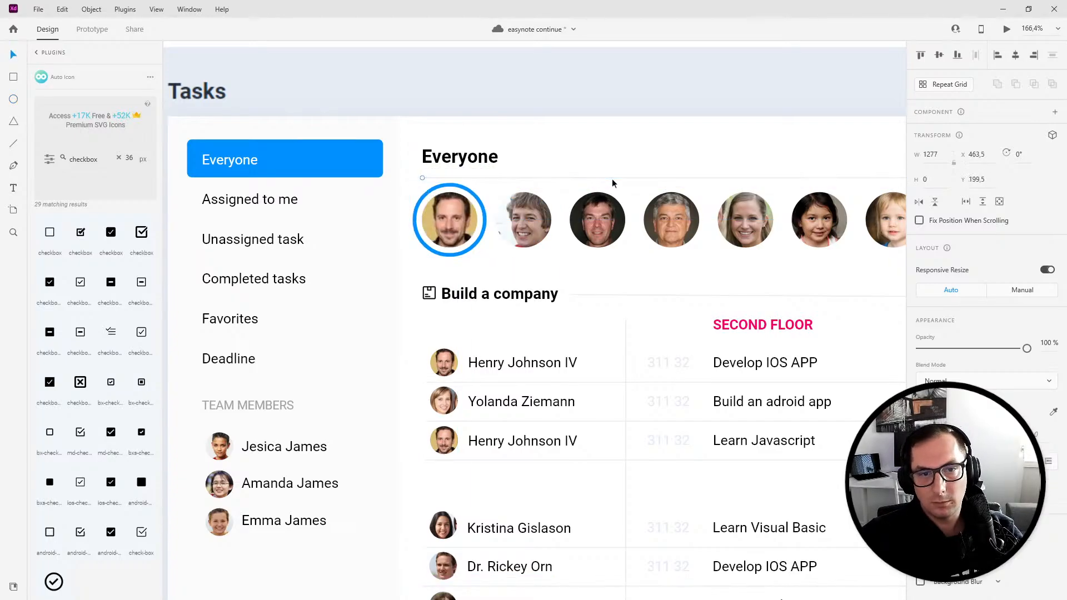
click(612, 179)
scroll(590, 128, down, 5)
drag(580, 290, 424, 249)
click(365, 163)
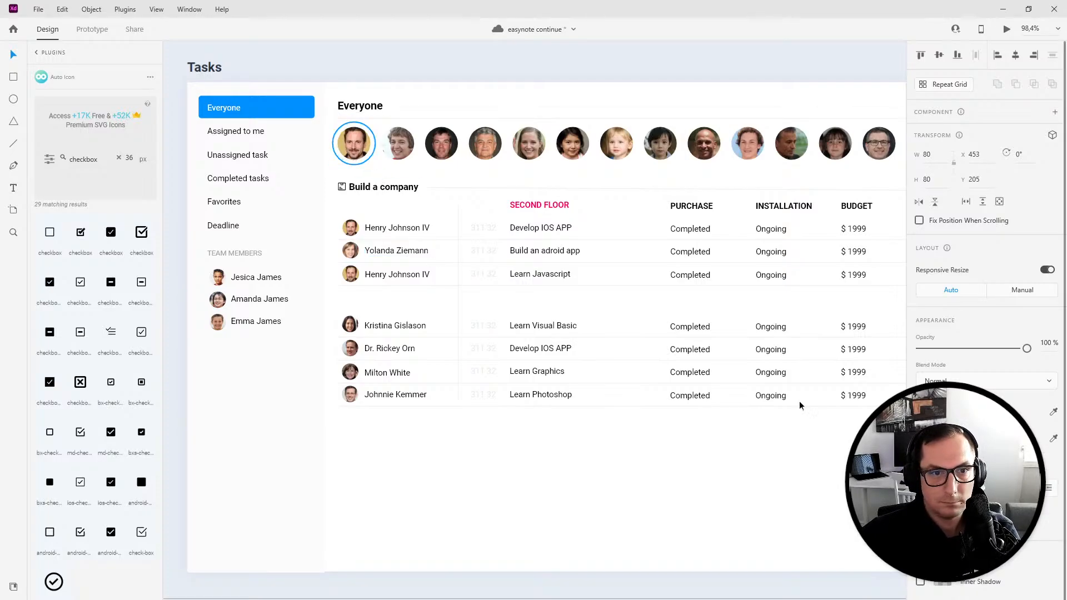
key(Right)
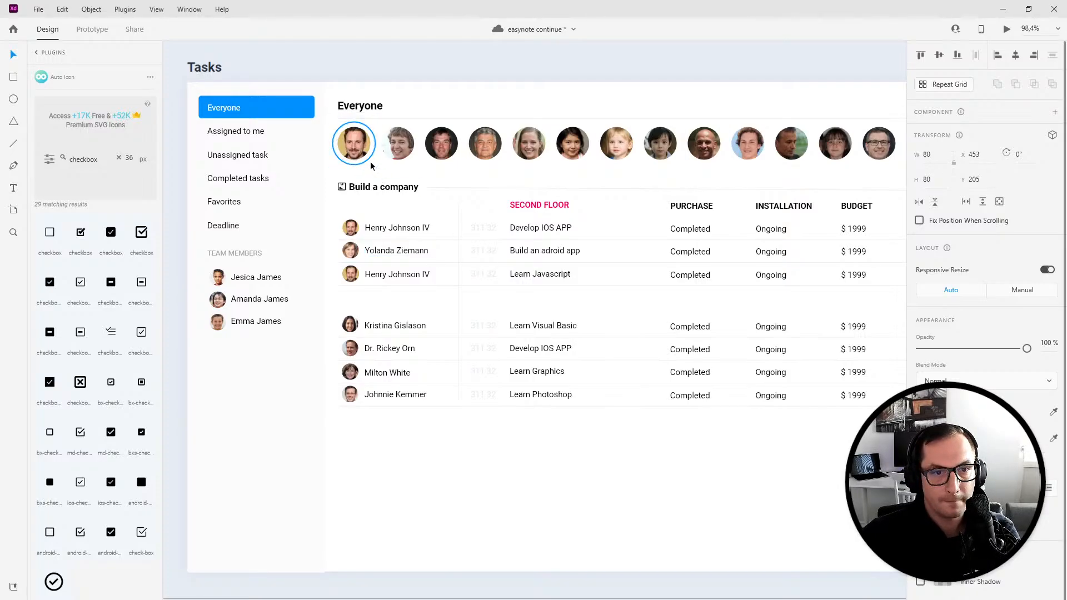
key(Escape)
key(Escape)
- Delete the task details from the second group's rows, keeping the member names
drag(336, 305, 806, 478)
drag(878, 489, 497, 313)
key(Delete)
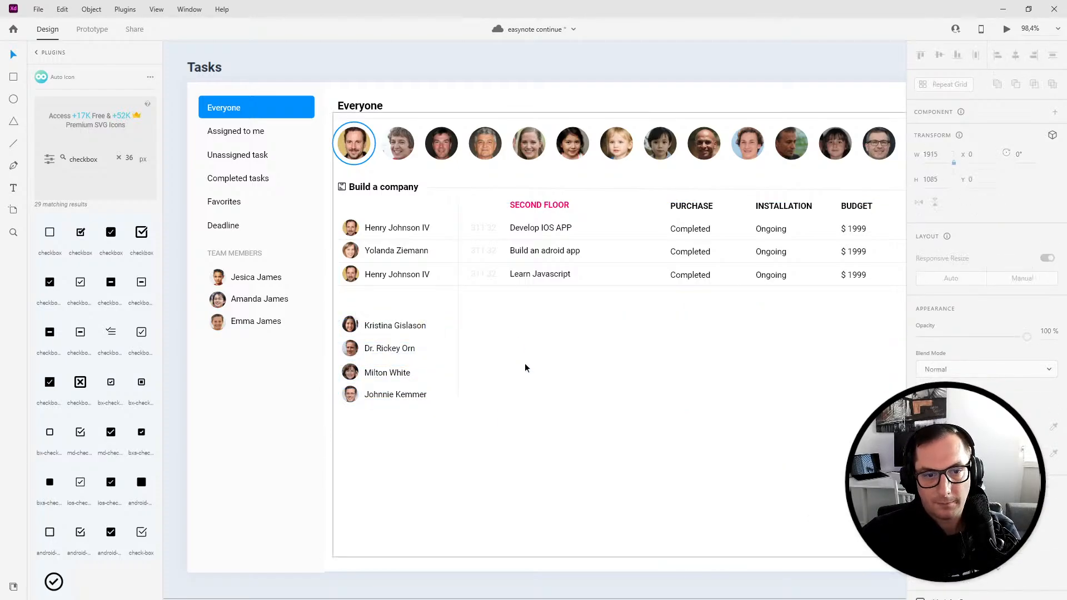
- Delete the second group's remaining member rows from the filtered task list
drag(377, 305, 405, 419)
drag(350, 310, 402, 450)
key(Delete)
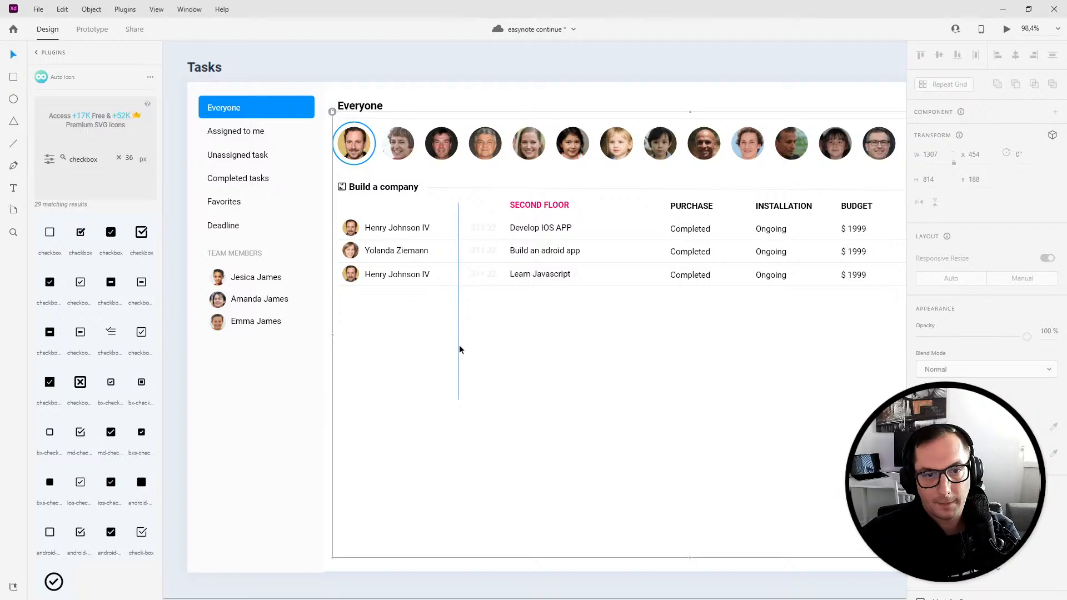
click(420, 251)
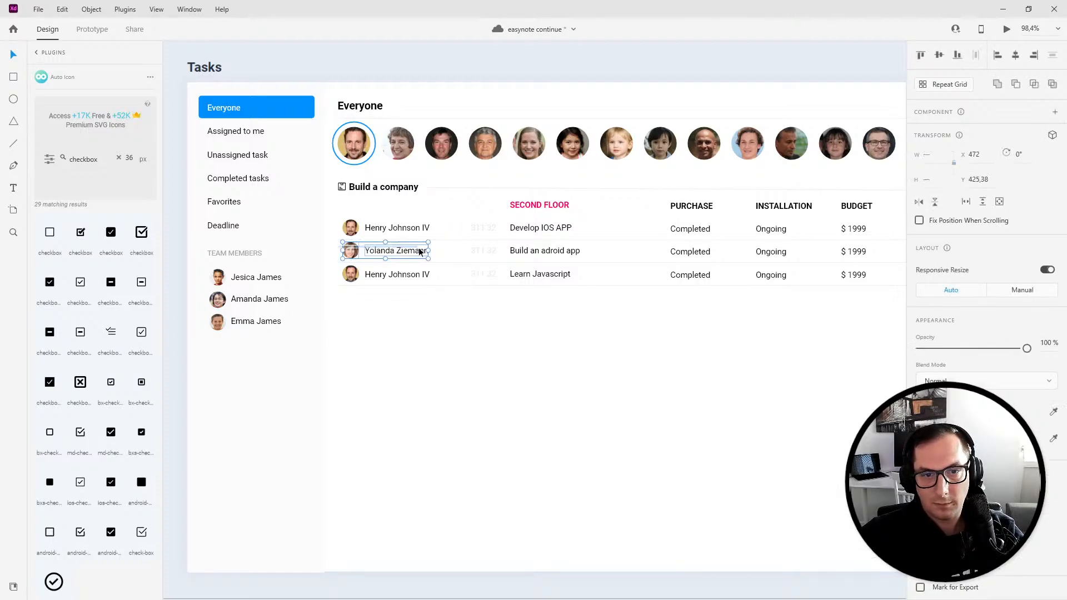
click(893, 257)
scroll(900, 259, right, 3)
key(Delete)
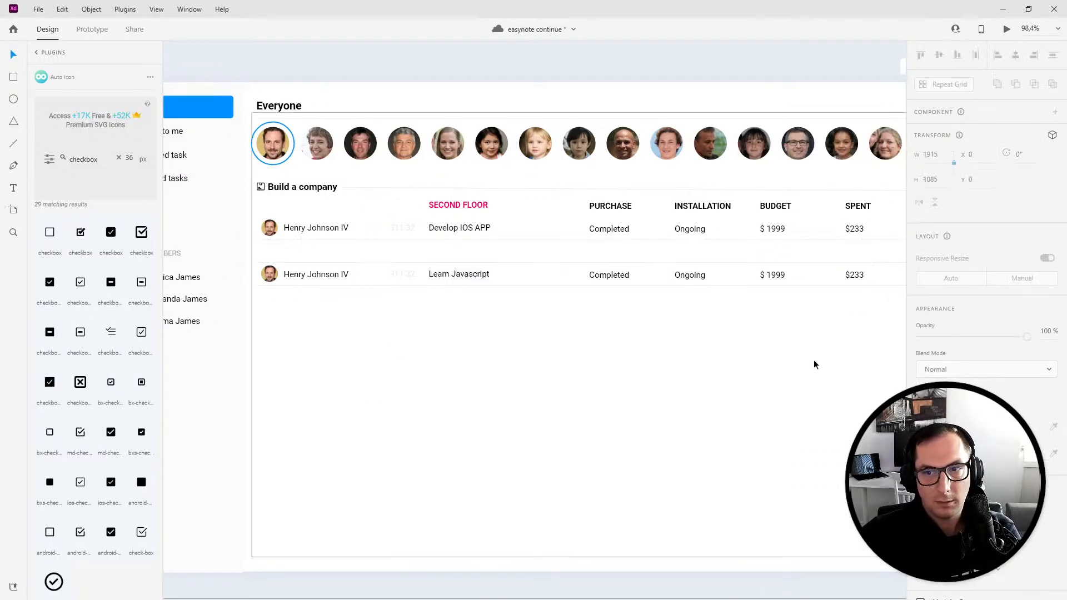
- Try moving and deleting the last Henry Johnson IV row, then undo those changes
scroll(814, 365, right, 10)
click(342, 359)
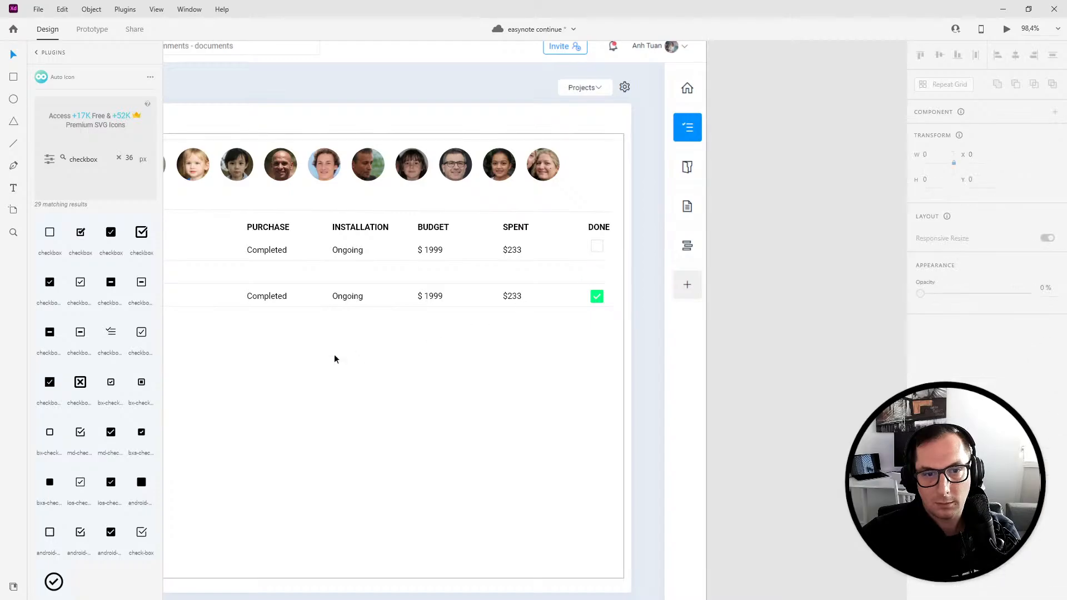
scroll(652, 355, left, 10)
click(399, 283)
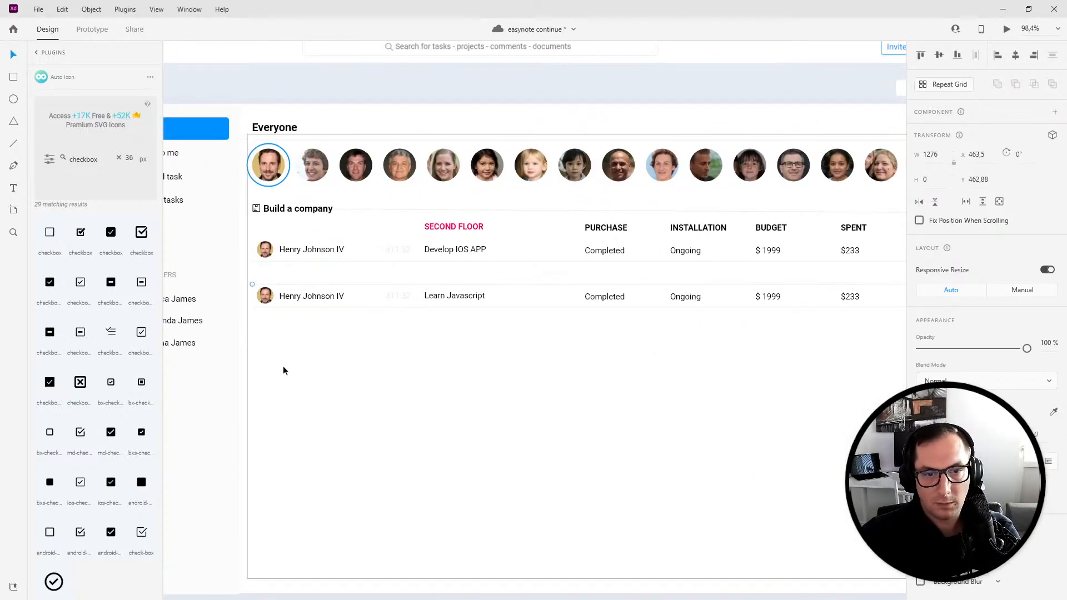
drag(302, 345, 834, 278)
scroll(593, 386, left, 3)
key(Up)
key(Up)
key(Up)
key(Up)
key(Up)
key(Up)
key(Up)
key(Up)
key(Up)
key(Up)
key(Up)
key(Up)
key(Up)
key(Up)
key(Up)
key(Up)
key(Up)
key(Delete)
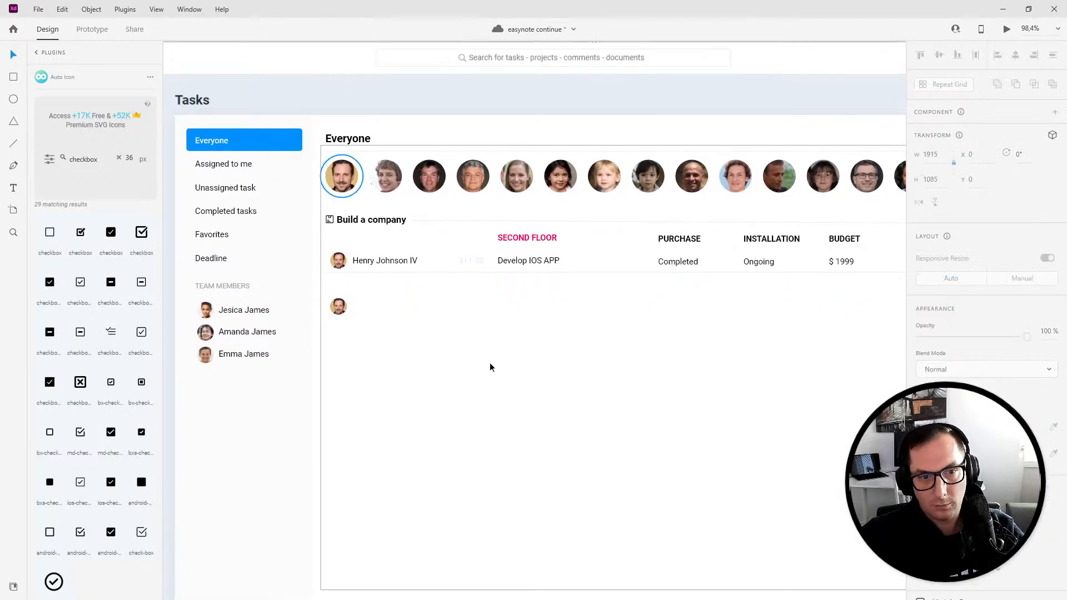
key(ctrl+z)
key(ctrl+z)
key(ctrl+z)
key(ctrl+z)
key(ctrl+z)
key(ctrl+z)
key(ctrl+z)
key(ctrl+z)
key(ctrl+z)
key(ctrl+z)
key(ctrl+z)
key(ctrl+z)
key(ctrl+z)
key(ctrl+z)
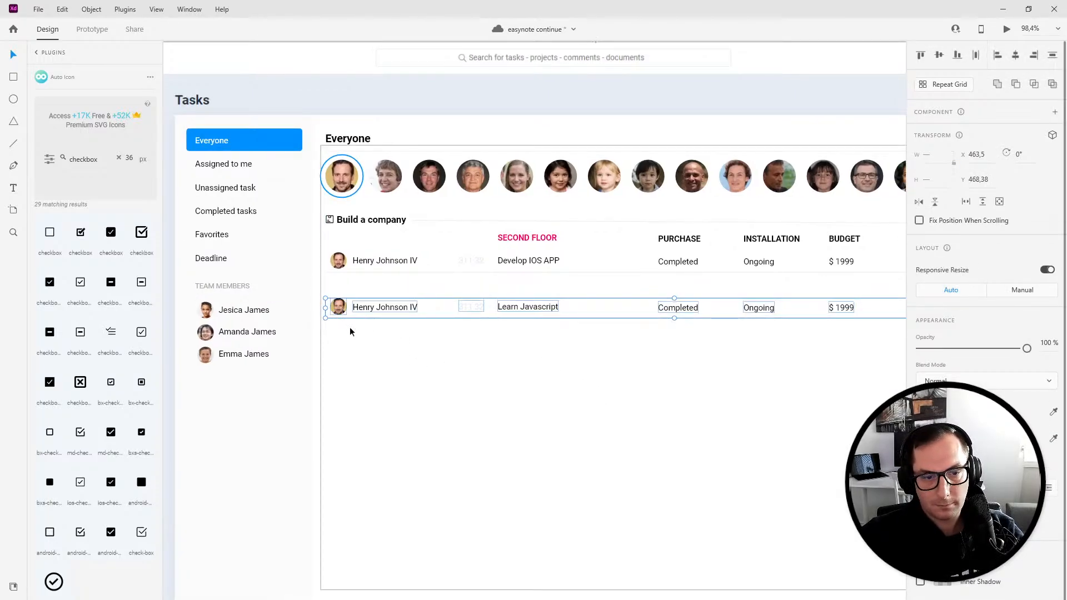
key(Up)
key(Up)
key(Up)
key(Up)
key(Up)
key(Up)
key(Up)
key(Up)
key(Up)
key(Up)
key(Up)
key(Up)
key(Up)
key(Up)
key(Up)
key(Up)
key(Up)
key(Up)
key(Up)
key(Up)
key(Up)
key(Up)
key(Up)
key(Up)
key(Up)
key(Up)
key(Up)
key(Up)
key(Up)
key(Up)
key(Up)
key(Up)
key(Up)
key(Up)
key(Up)
key(Up)
key(Up)
key(Up)
key(Up)
key(Up)
key(Up)
key(Up)
key(Up)
key(Down)
key(Down)
key(Down)
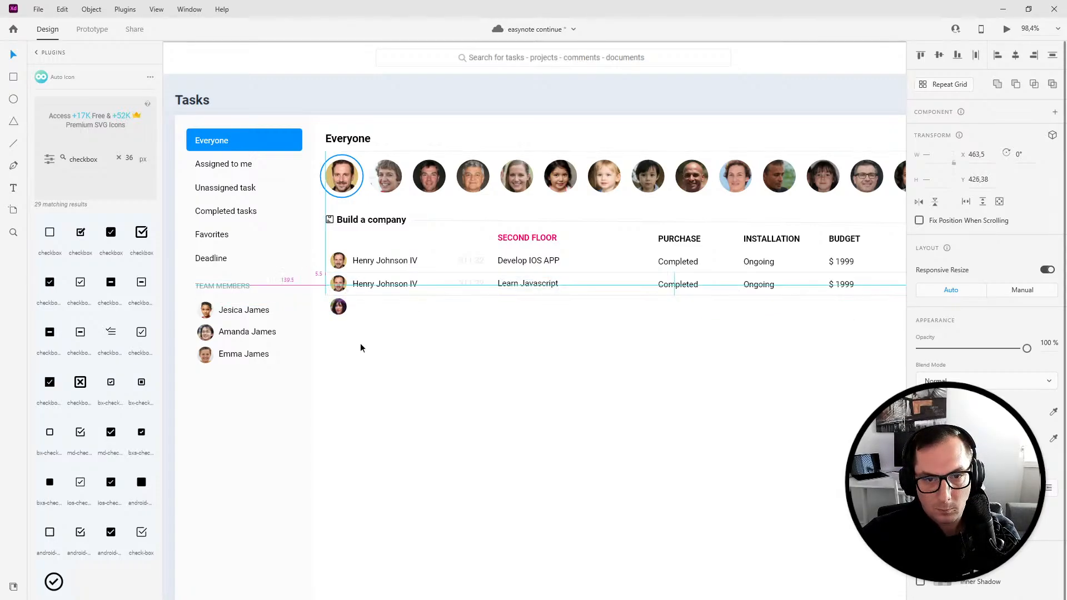
click(339, 308)
key(Delete)
scroll(511, 406, down, 3)
scroll(463, 295, up, 4)
- Link the first team avatar on the full task artboard to iPhone 14 Pro – 3 with a tap transition
click(332, 279)
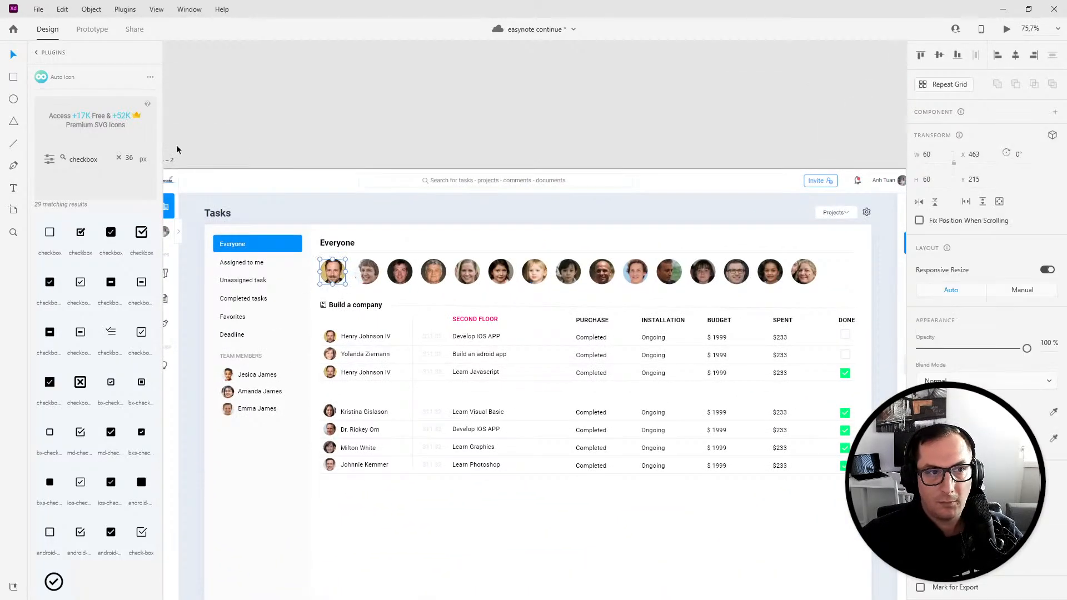
click(92, 29)
drag(345, 273, 828, 397)
scroll(660, 444, down, 3)
scroll(660, 444, up, 3)
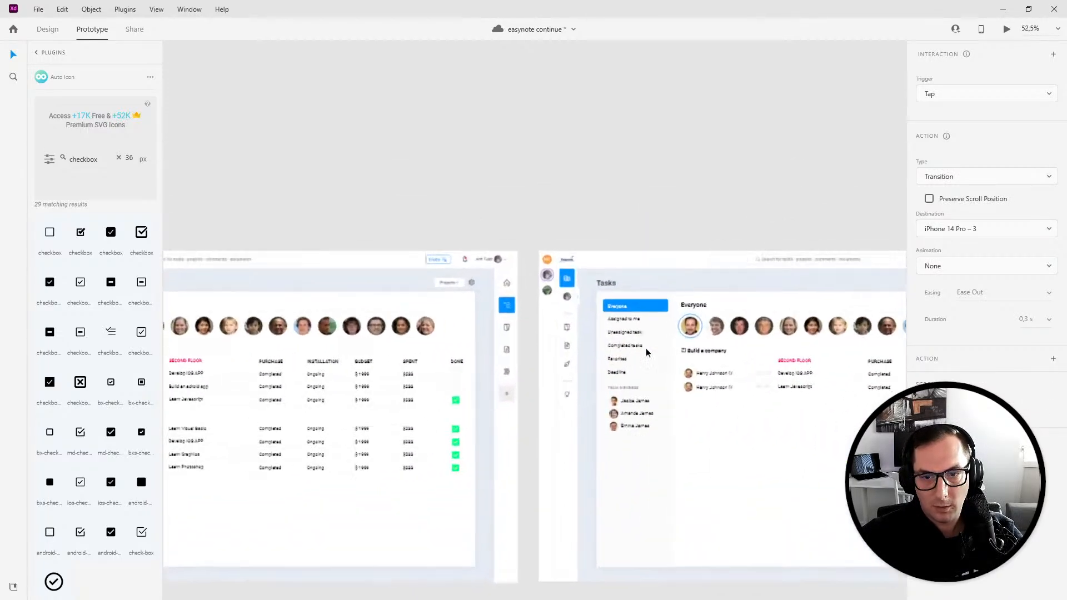
- Wire the first avatar on the filtered artboard back to the full task artboard
click(696, 325)
drag(705, 325, 465, 222)
click(466, 222)
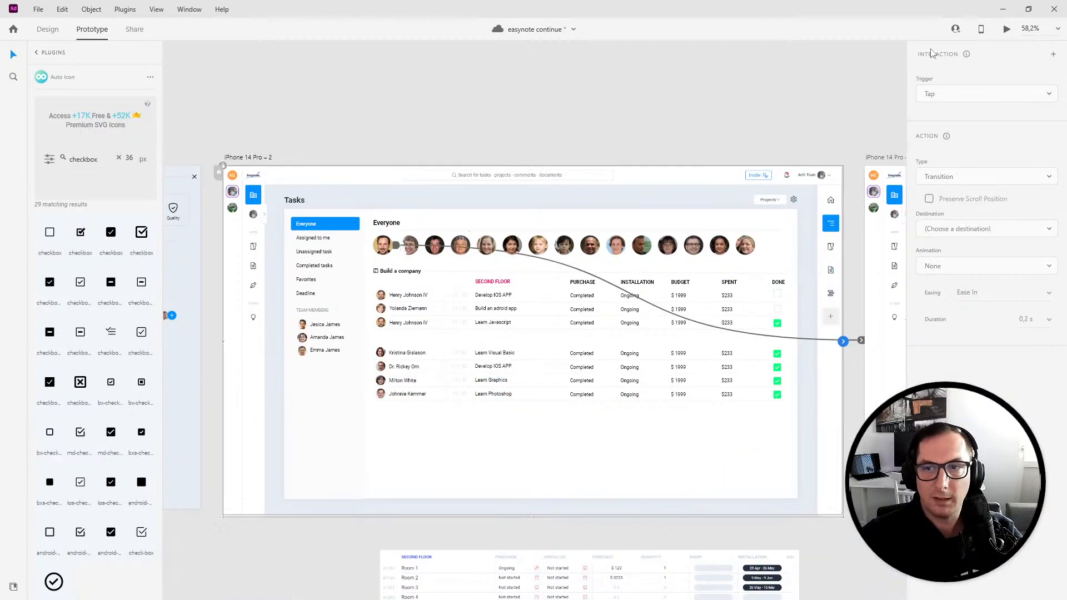
- Preview the prototype and tap the first avatar repeatedly to test switching between full and filtered task lists
click(1006, 30)
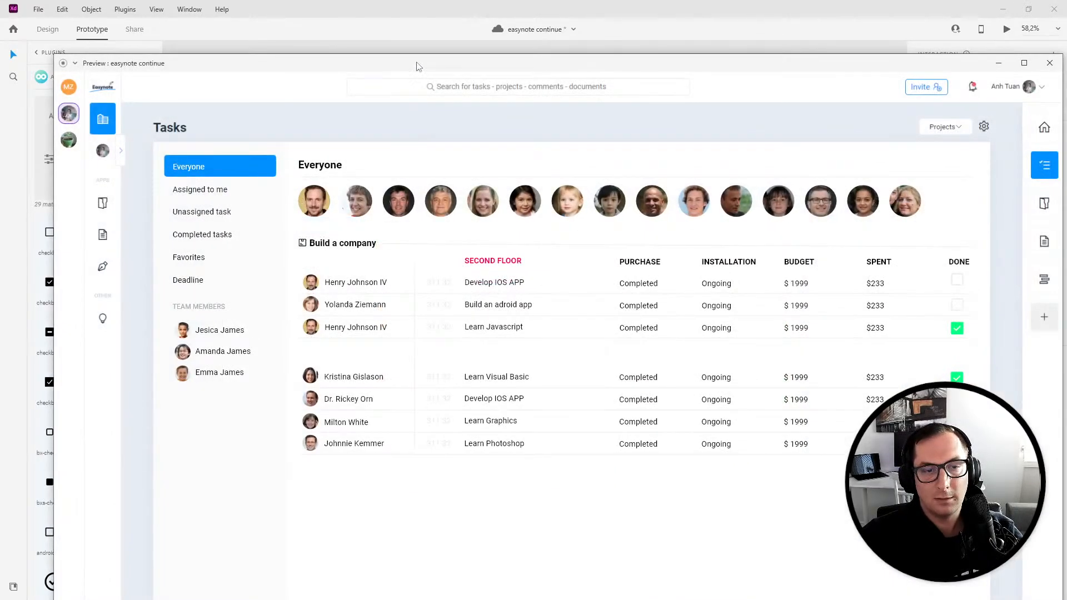
double_click(419, 67)
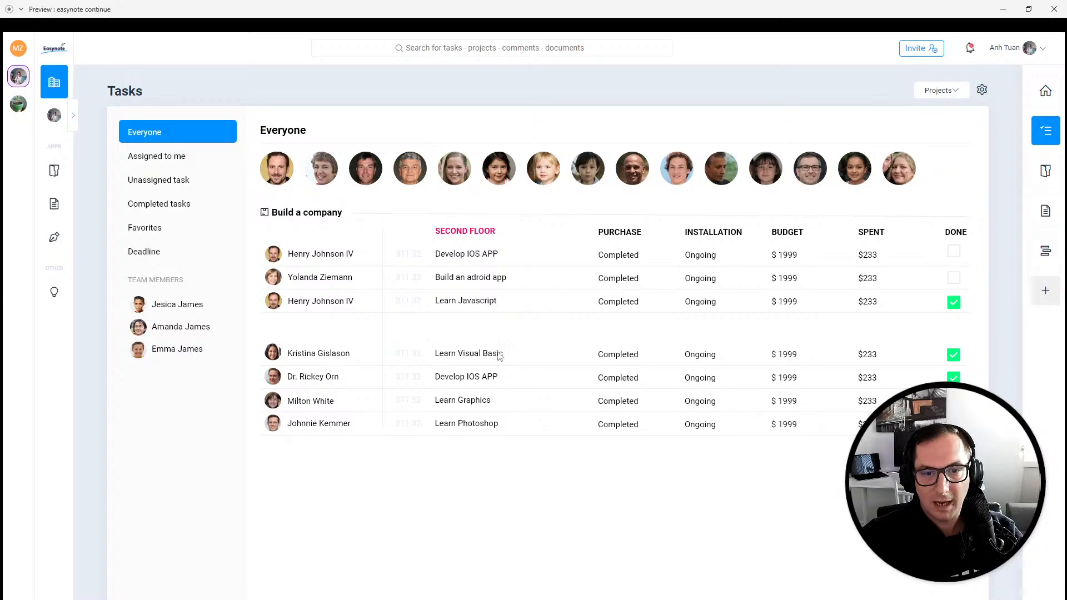
click(288, 178)
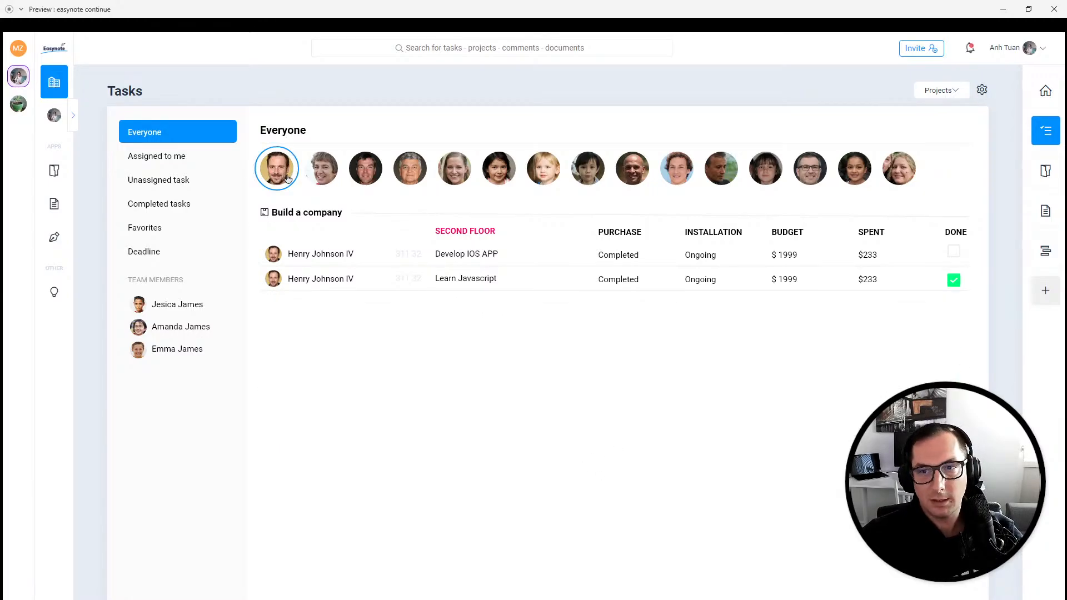
click(287, 178)
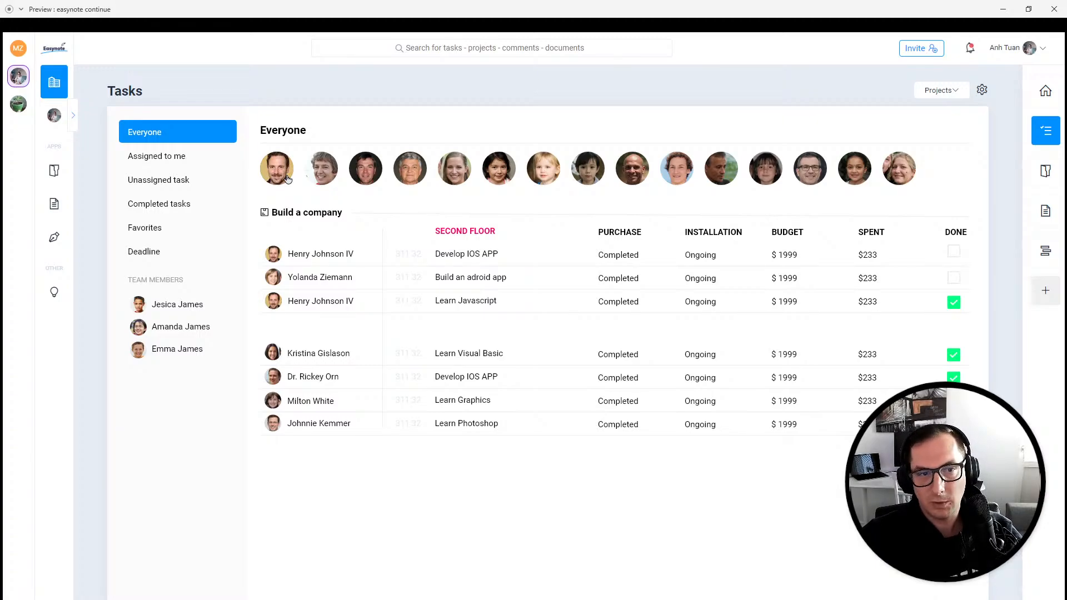
click(274, 177)
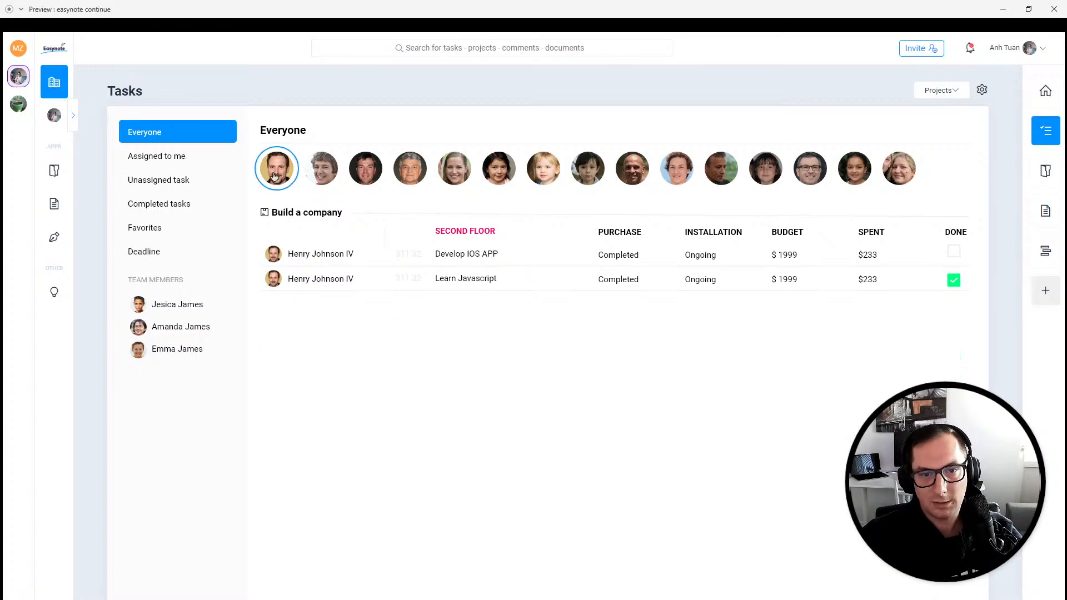
click(275, 177)
click(274, 176)
click(274, 176)
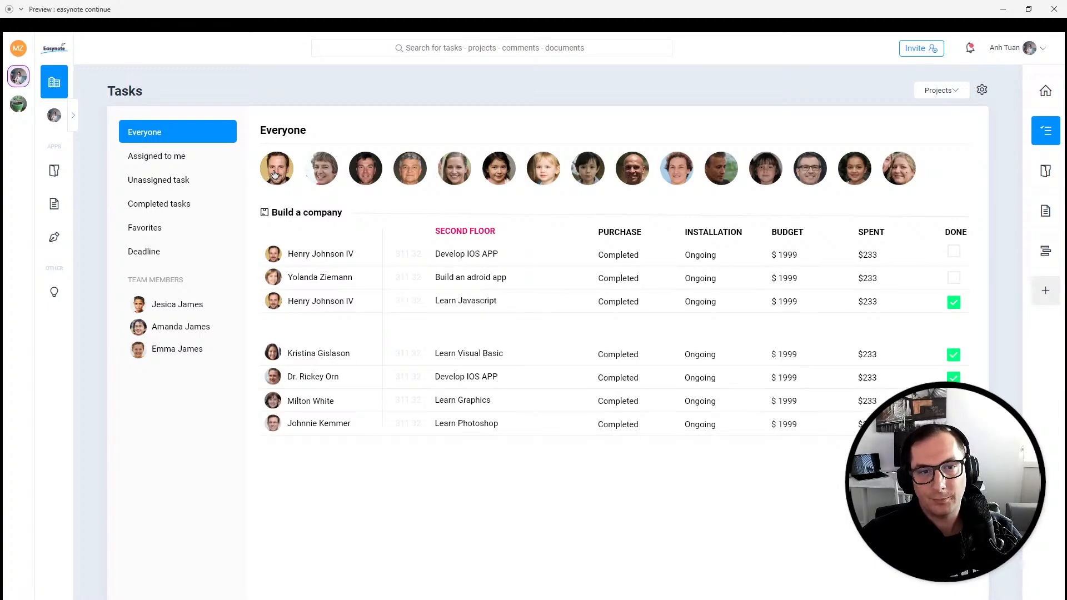
click(275, 175)
click(276, 175)
click(275, 175)
click(276, 174)
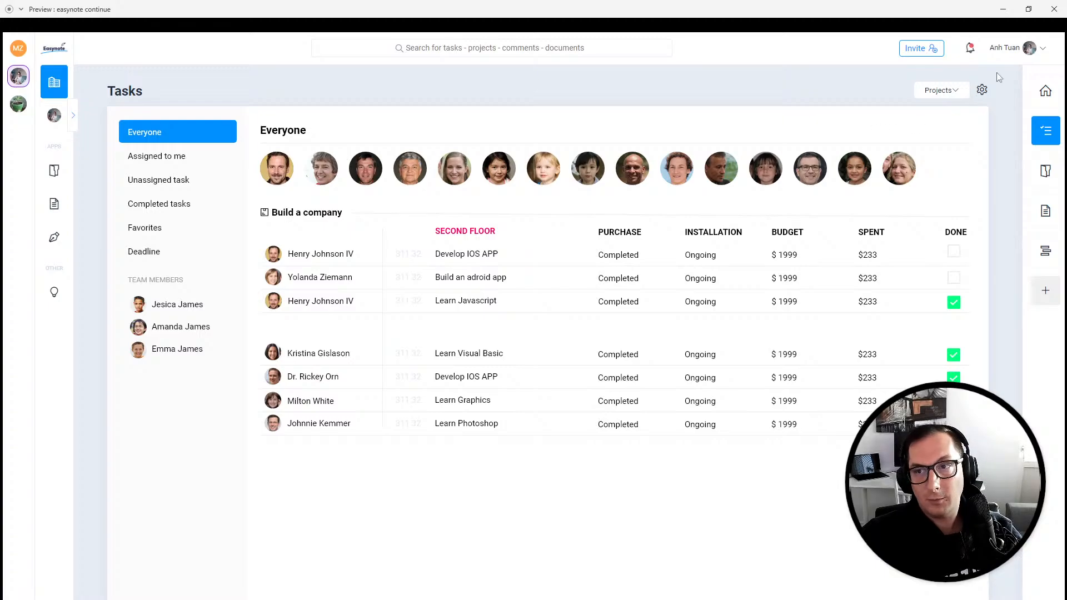
click(1055, 11)
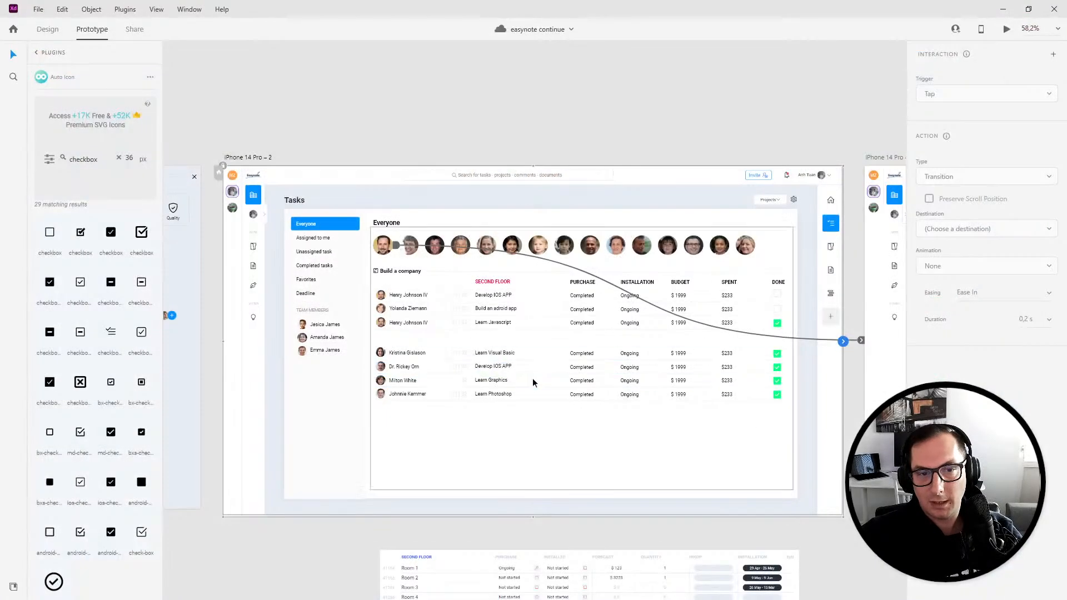
- Try adding a text box just above the Build a company heading
scroll(519, 376, down, 3)
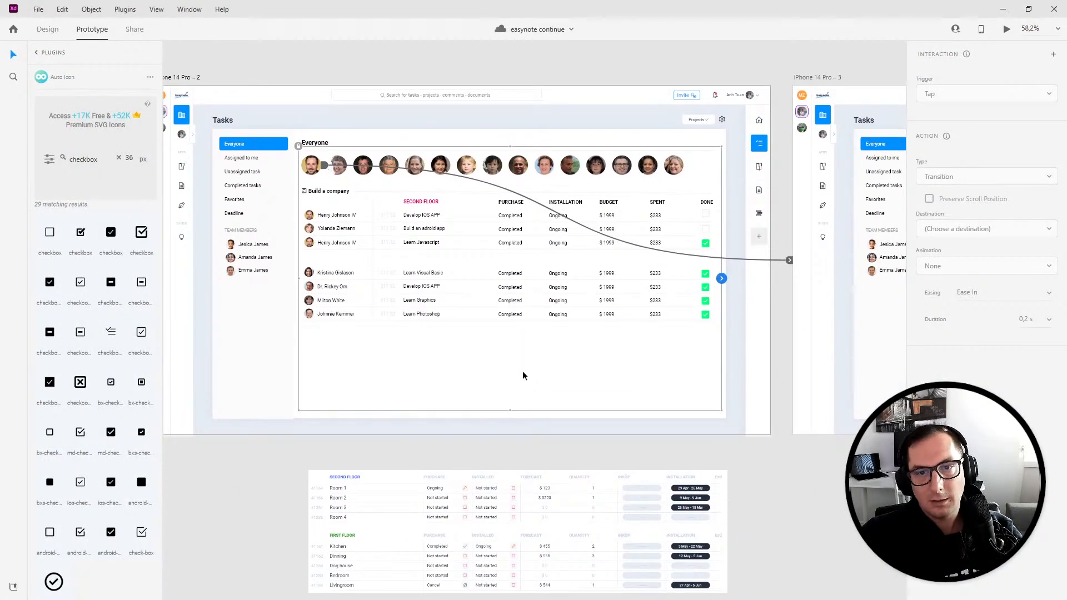
click(47, 30)
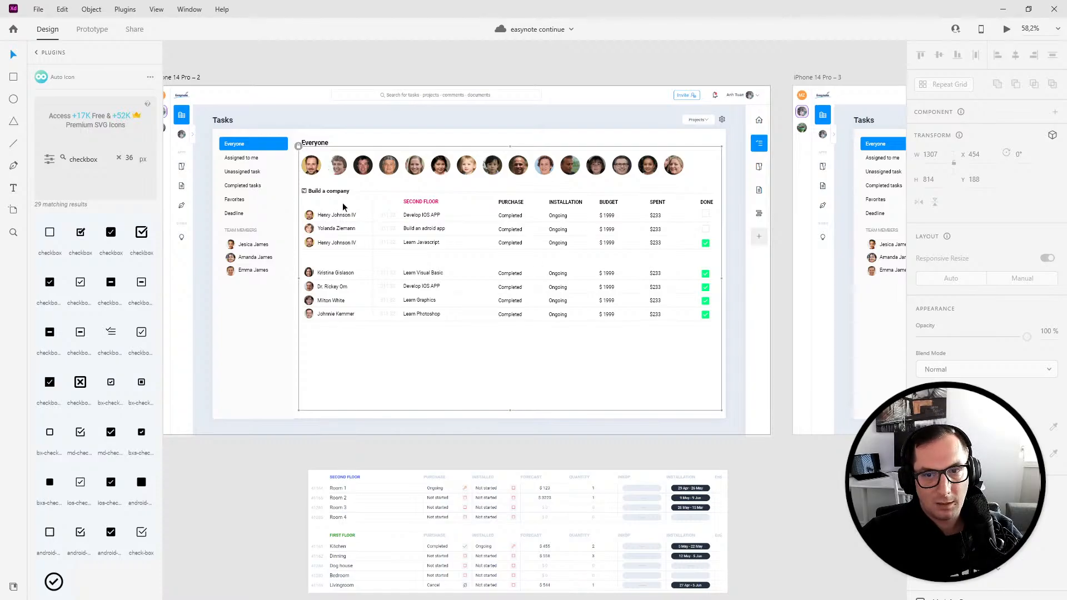
click(14, 189)
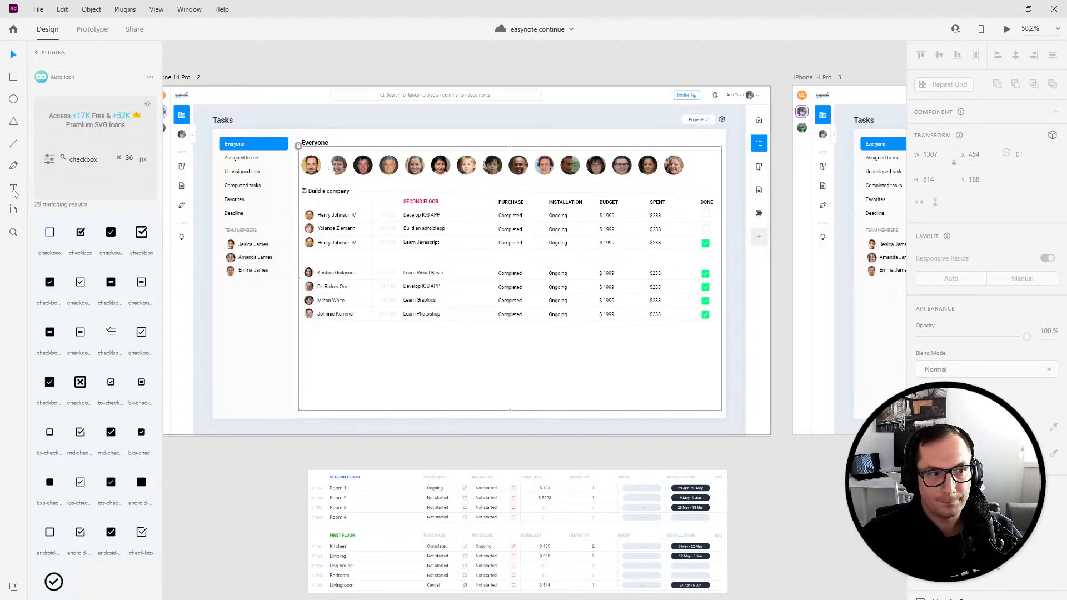
click(448, 377)
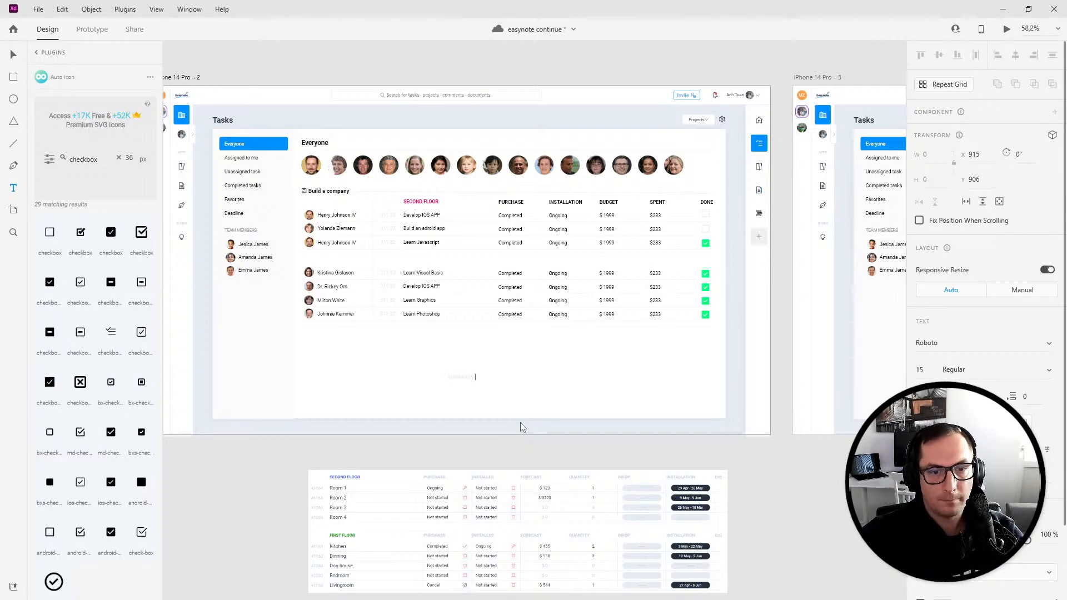
click(11, 55)
scroll(465, 377, up, 2)
drag(451, 373, 204, 162)
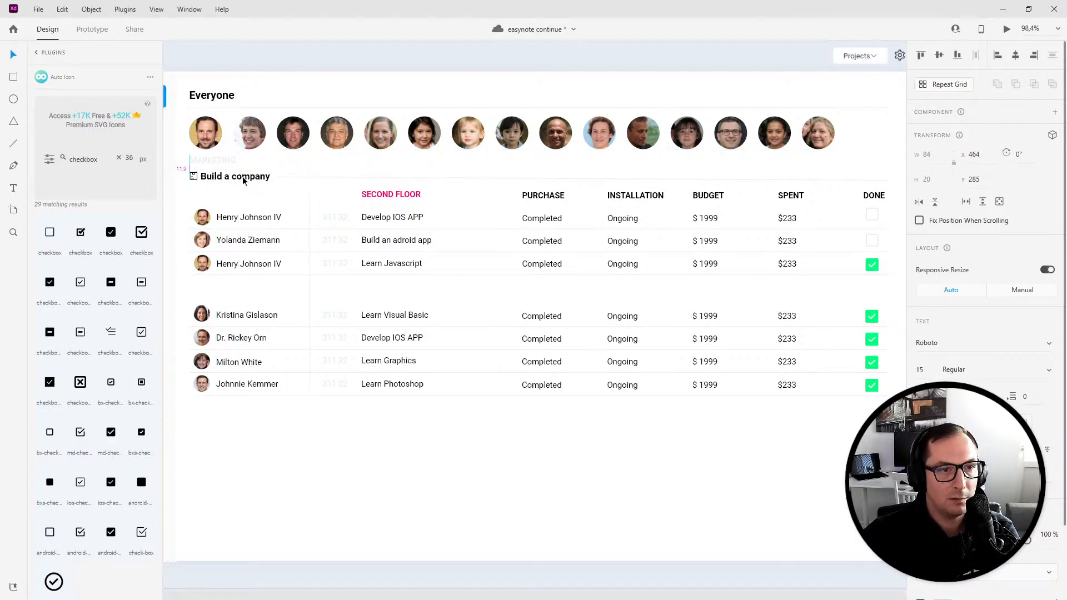
key(Left)
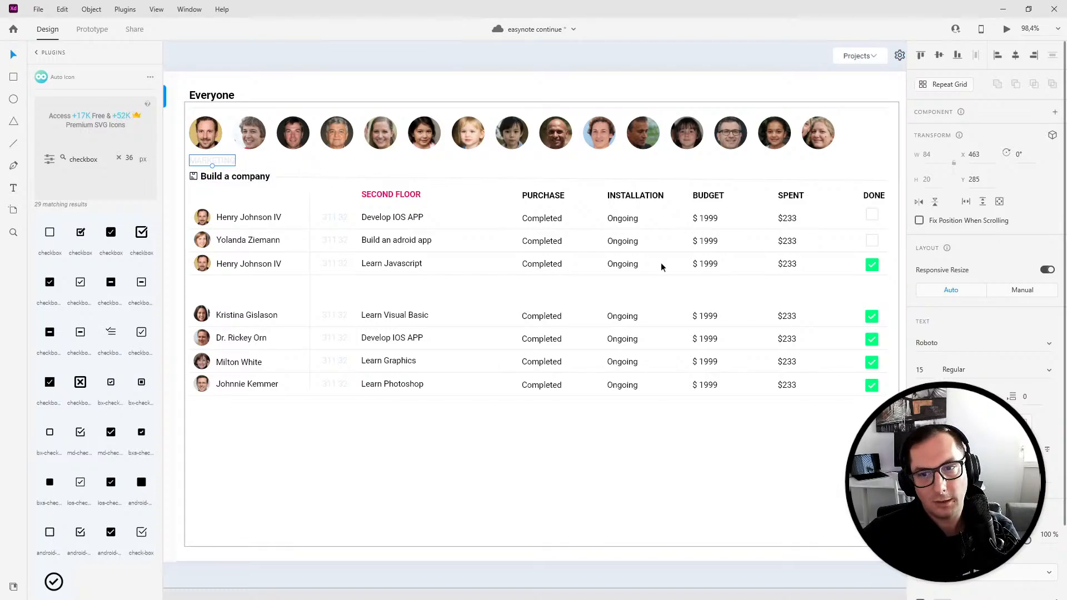
click(331, 282)
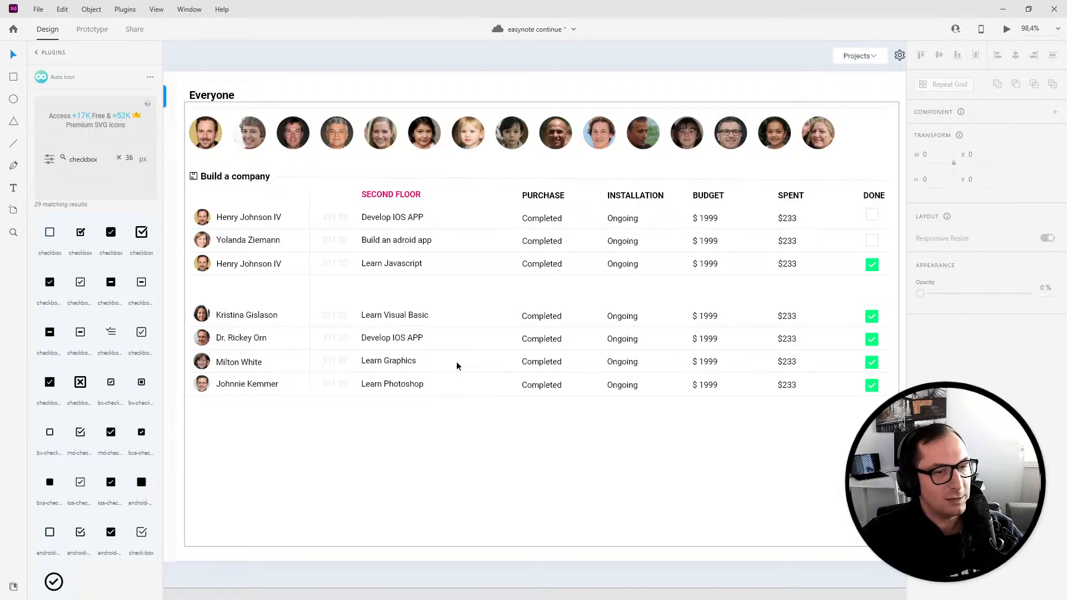
- Preview the prototype again and test the first avatar's toggle between task lists
scroll(485, 287, down, 5)
click(443, 335)
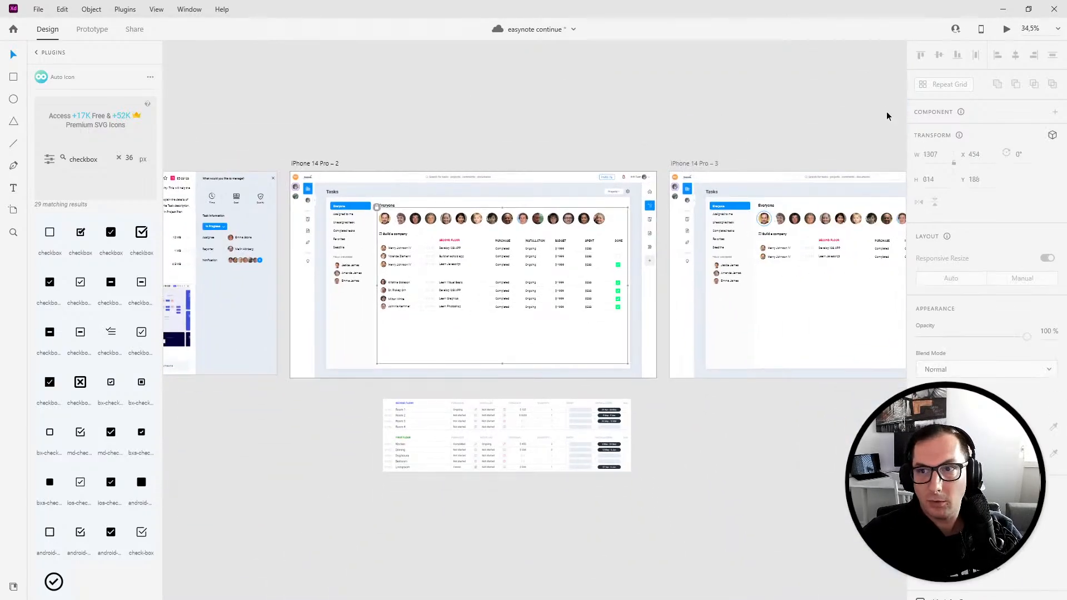
click(1009, 31)
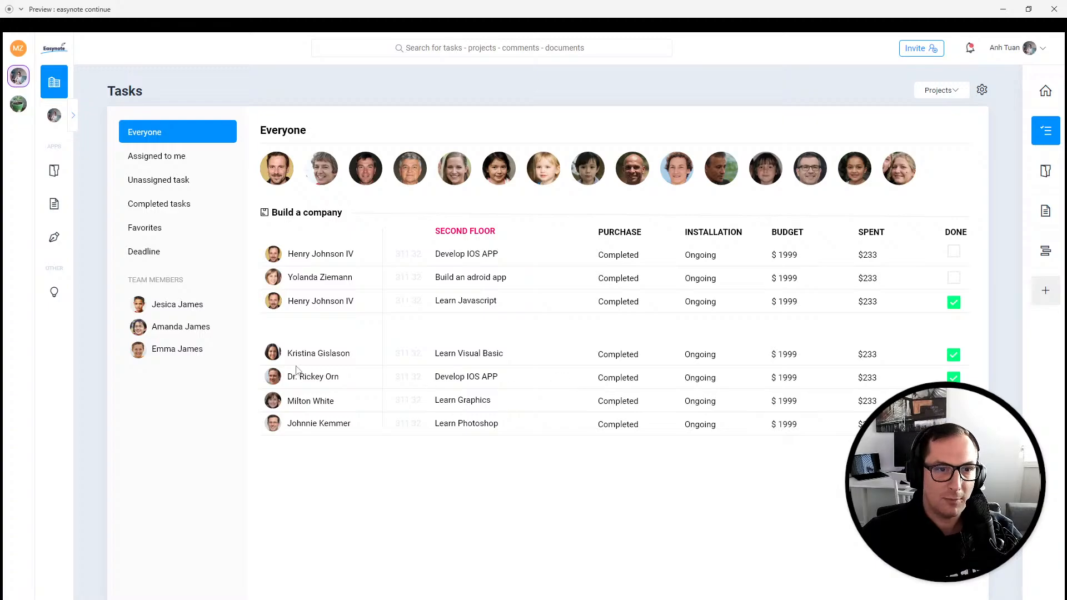
click(278, 182)
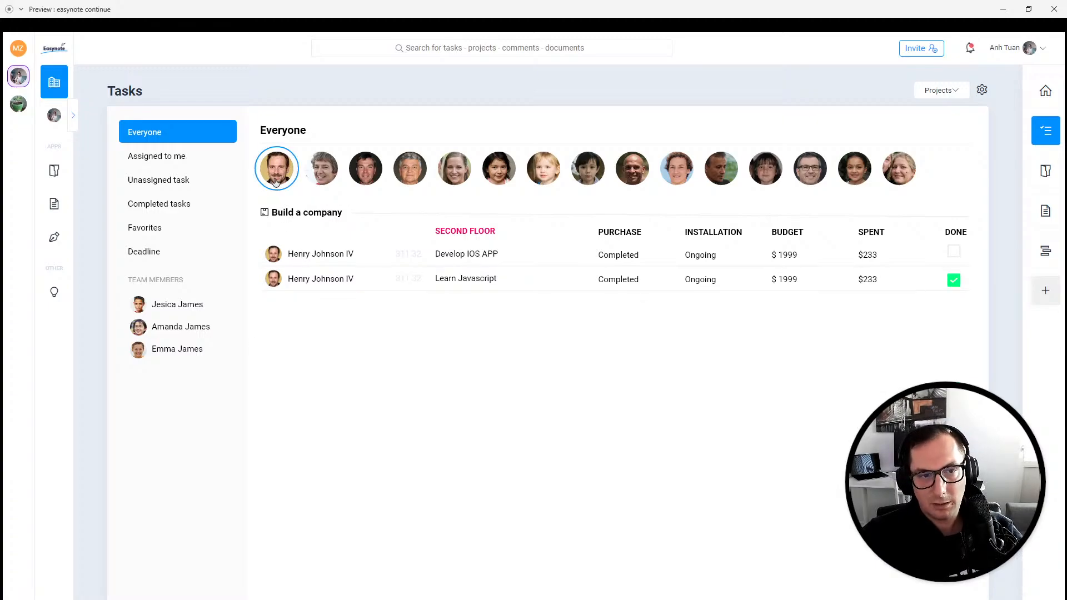
click(276, 183)
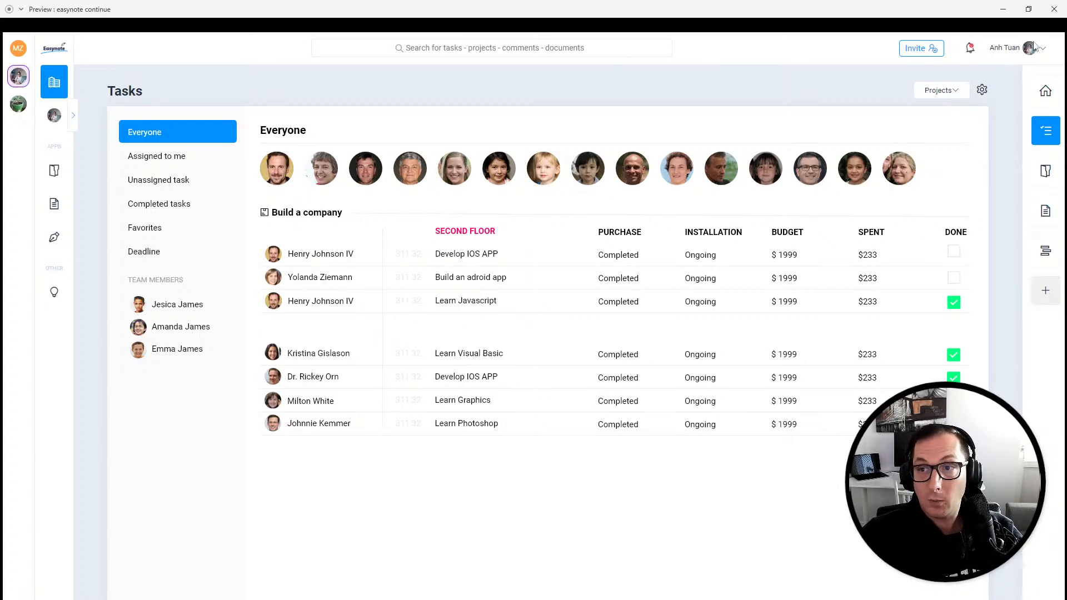
click(1055, 9)
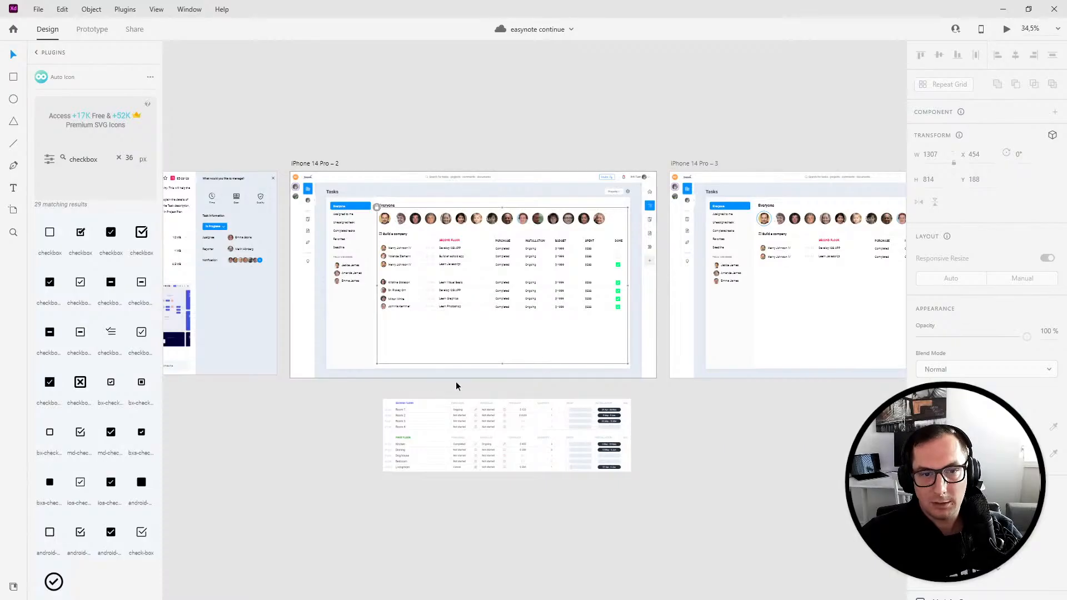
scroll(512, 281, up, 5)
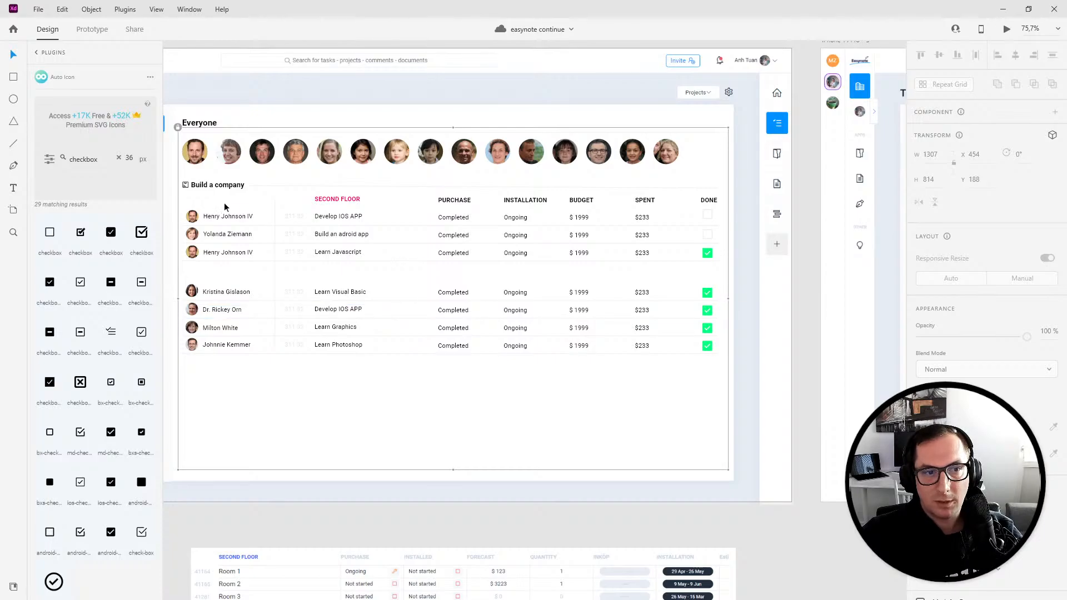
drag(193, 188, 671, 372)
key(ctrl+z)
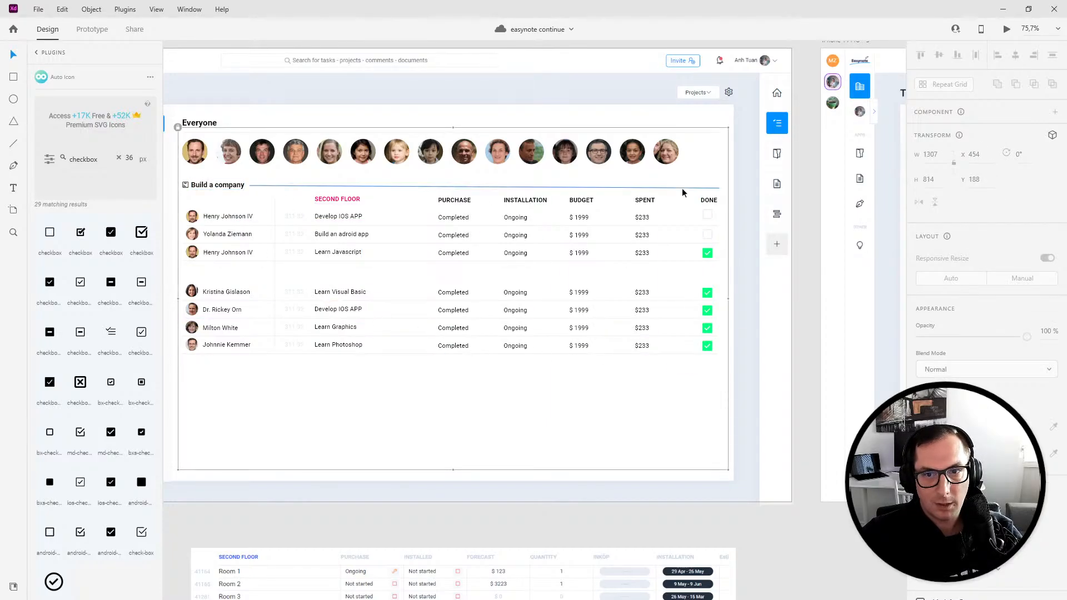
- Shorten the divider line under Build a company from its right end
click(682, 188)
scroll(717, 192, up, 4)
drag(720, 184, 375, 198)
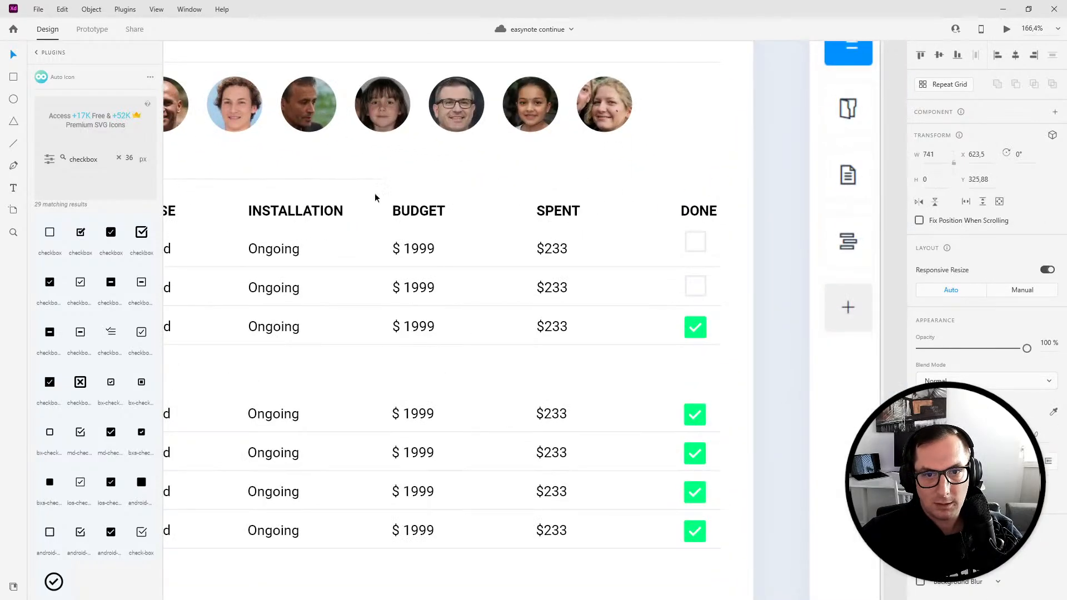
click(13, 78)
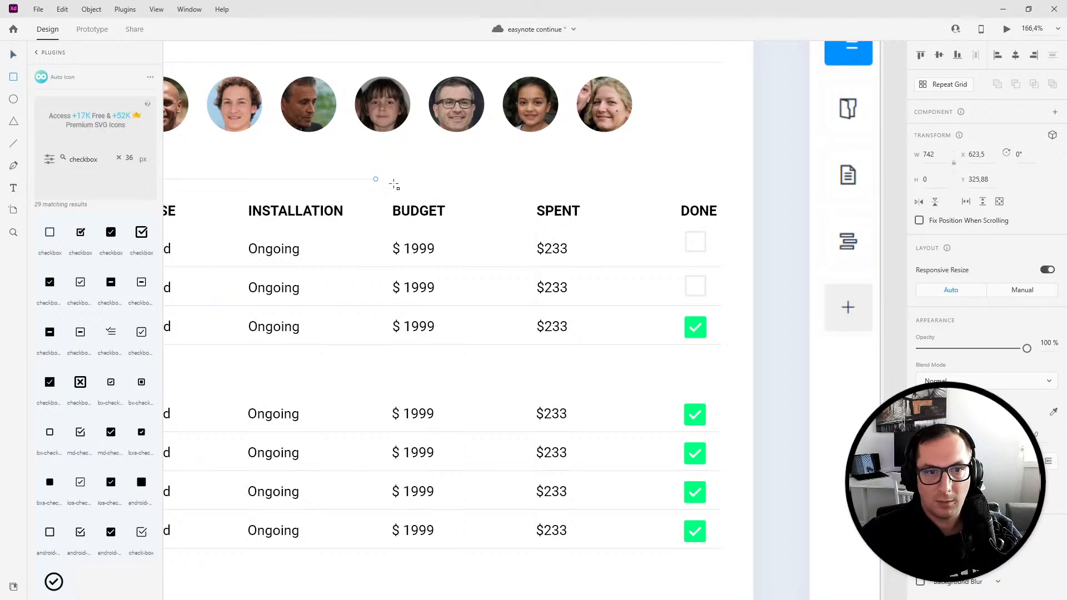
- Draw a progress-bar track about 362 × 12 above the DONE column and fill it light gray #E8ECEF
mouse_move(383, 169)
mouse_down()
mouse_move(722, 174)
mouse_move(717, 181)
mouse_up()
key(Down)
key(Down)
key(Down)
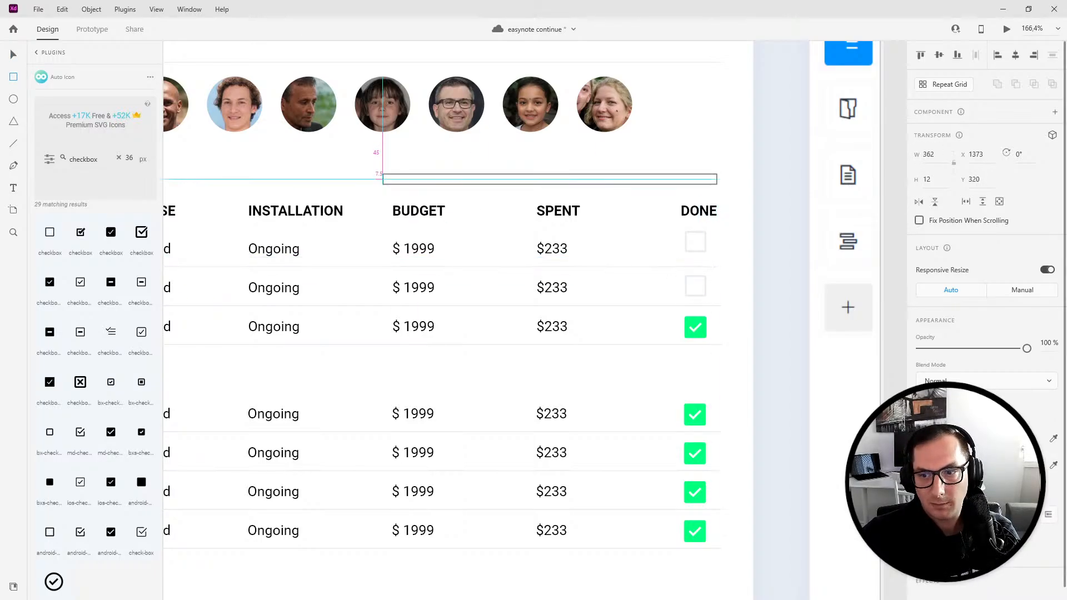
drag(711, 179, 697, 180)
click(921, 466)
click(936, 438)
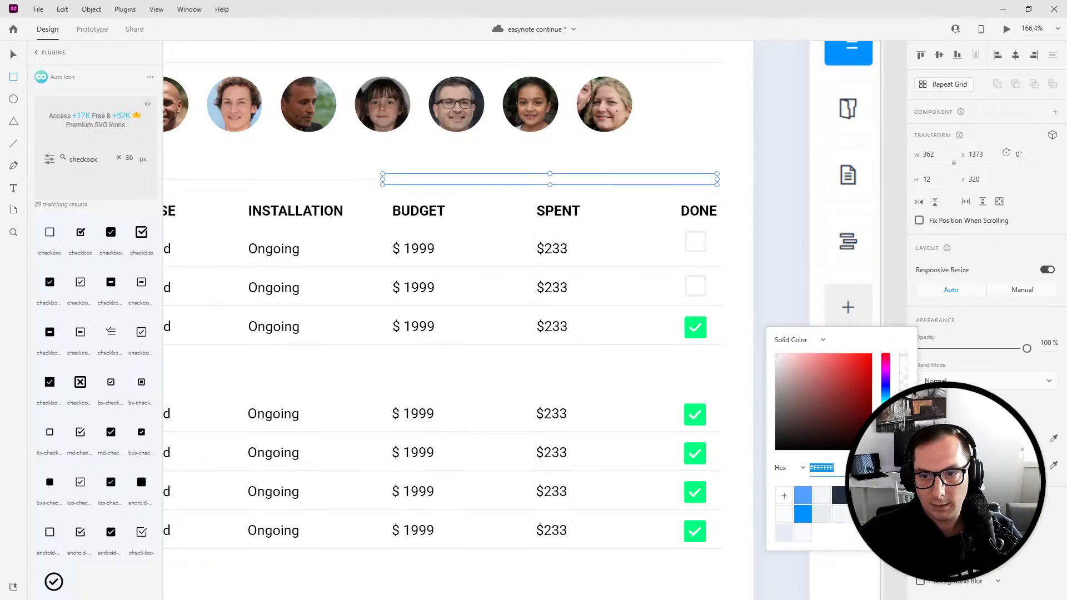
click(886, 428)
mouse_move(825, 404)
mouse_down()
mouse_move(810, 400)
mouse_move(776, 451)
mouse_move(920, 357)
mouse_up()
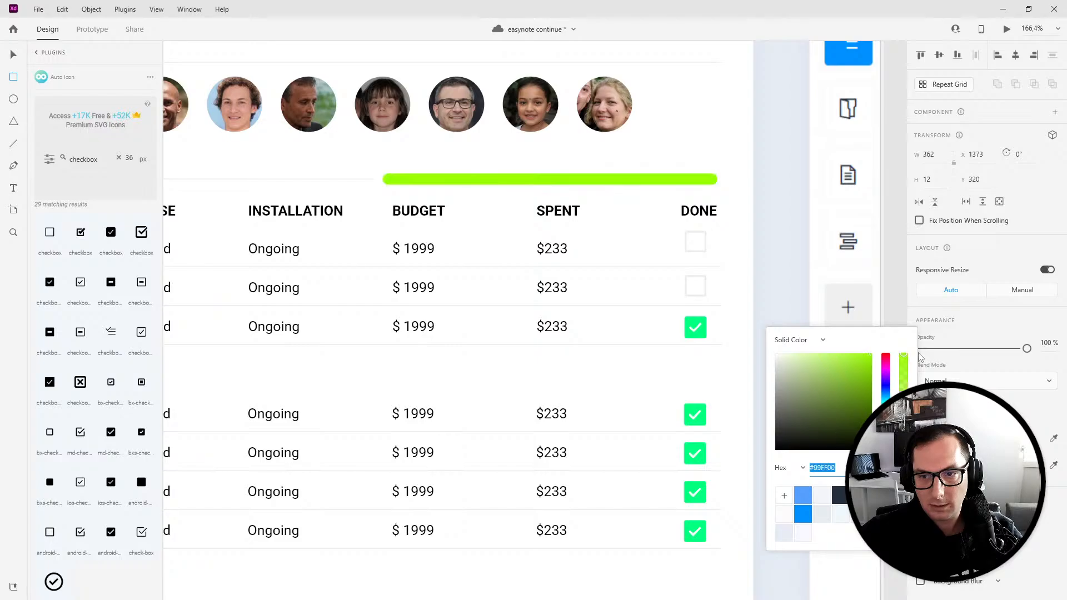
click(920, 439)
click(921, 439)
click(921, 465)
click(938, 466)
click(822, 513)
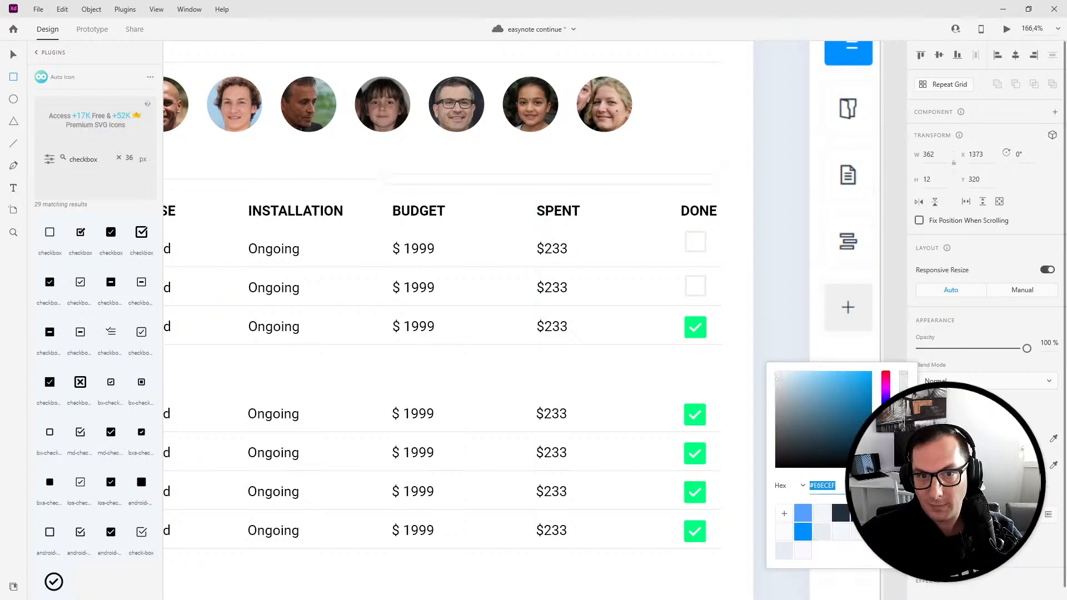
- Add a green fill bar over the track, shortened to end about halfway along it
click(517, 174)
key(v)
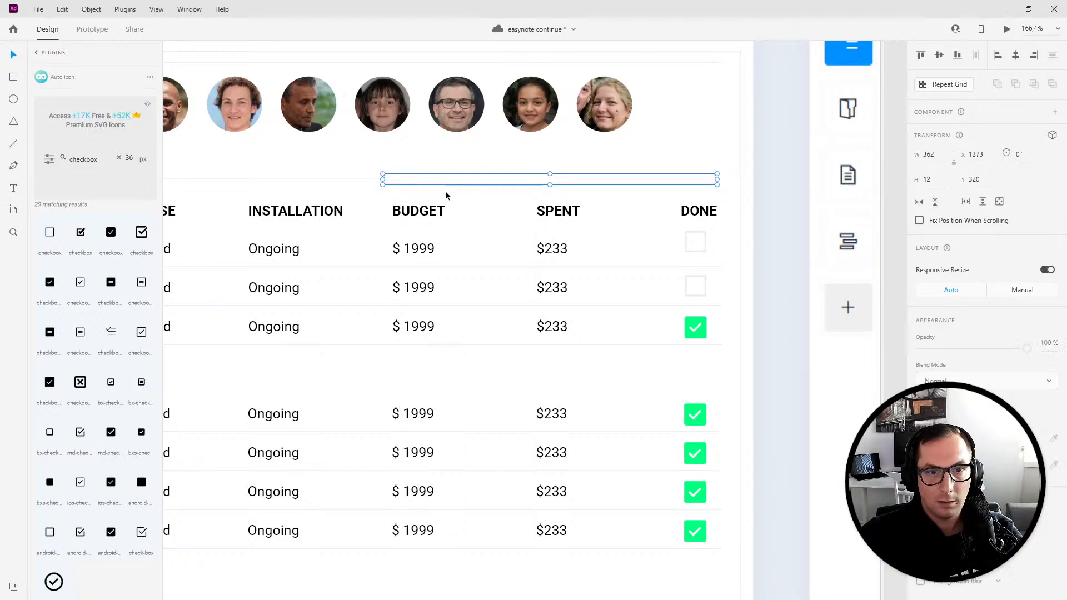
drag(716, 179, 579, 189)
click(921, 465)
click(920, 439)
click(938, 439)
drag(872, 385, 874, 380)
click(626, 158)
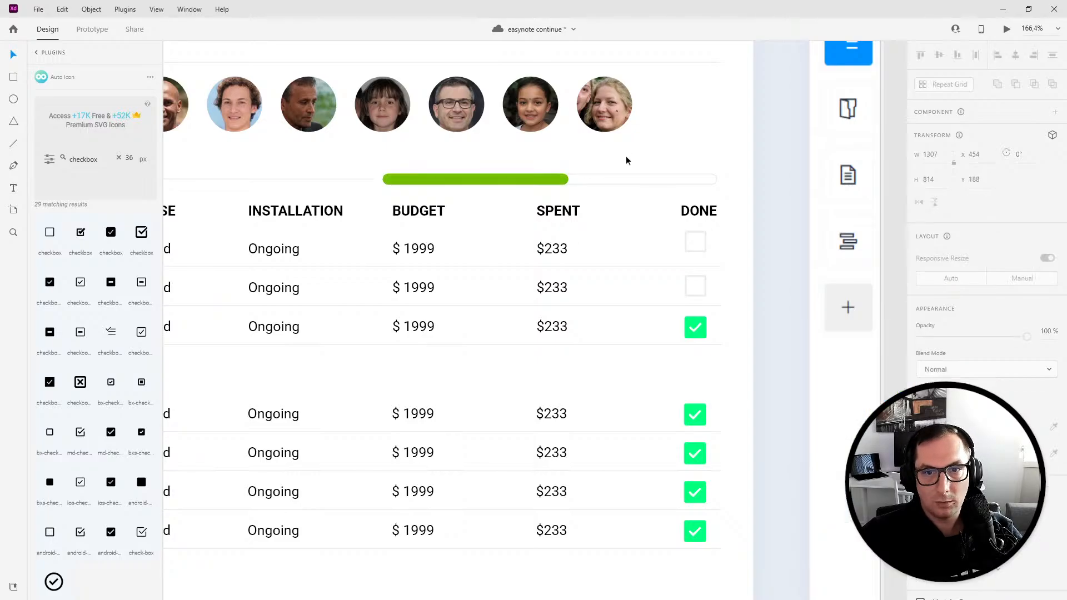
- Select all checked checkboxes and sample the progress bar's green as their fill color
click(702, 333)
shift+click(703, 415)
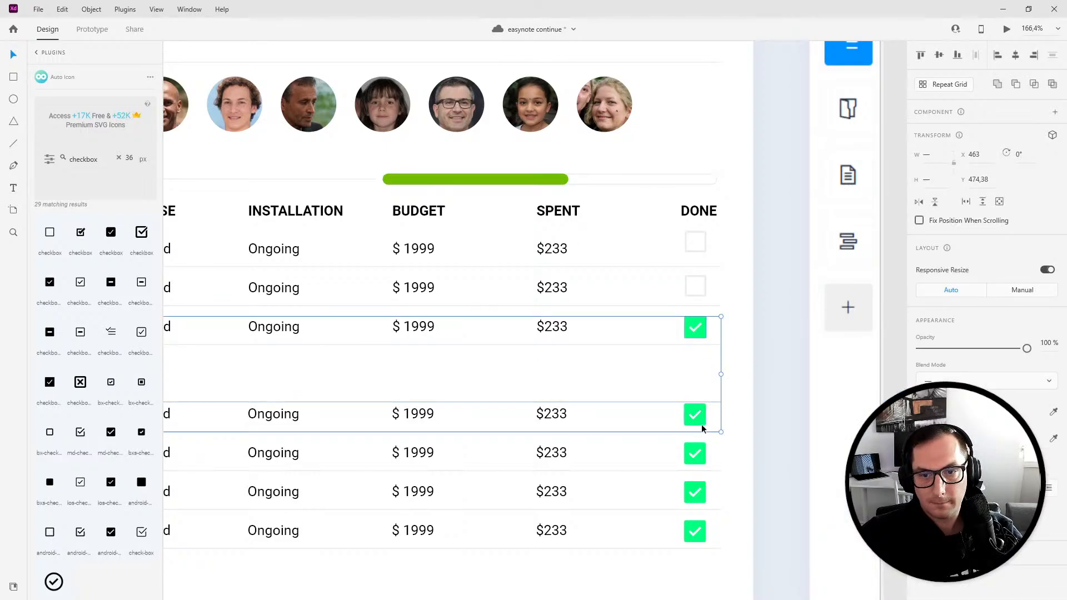
ctrl+click(702, 423)
ctrl+shift+click(705, 336)
shift+click(699, 458)
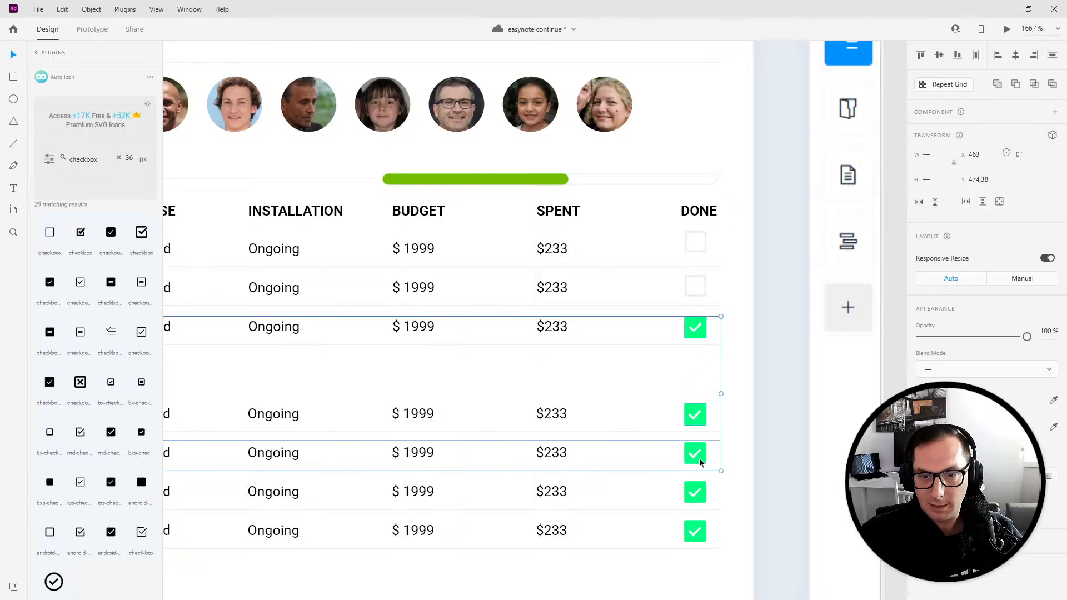
key(Escape)
drag(653, 568, 688, 321)
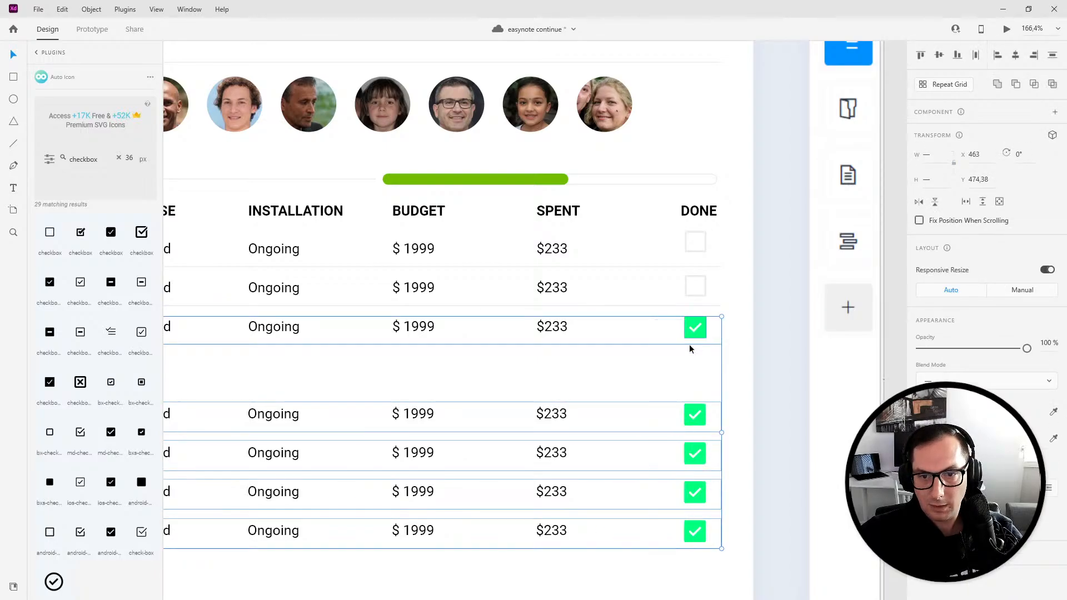
click(685, 565)
ctrl+click(697, 533)
ctrl+shift+click(704, 496)
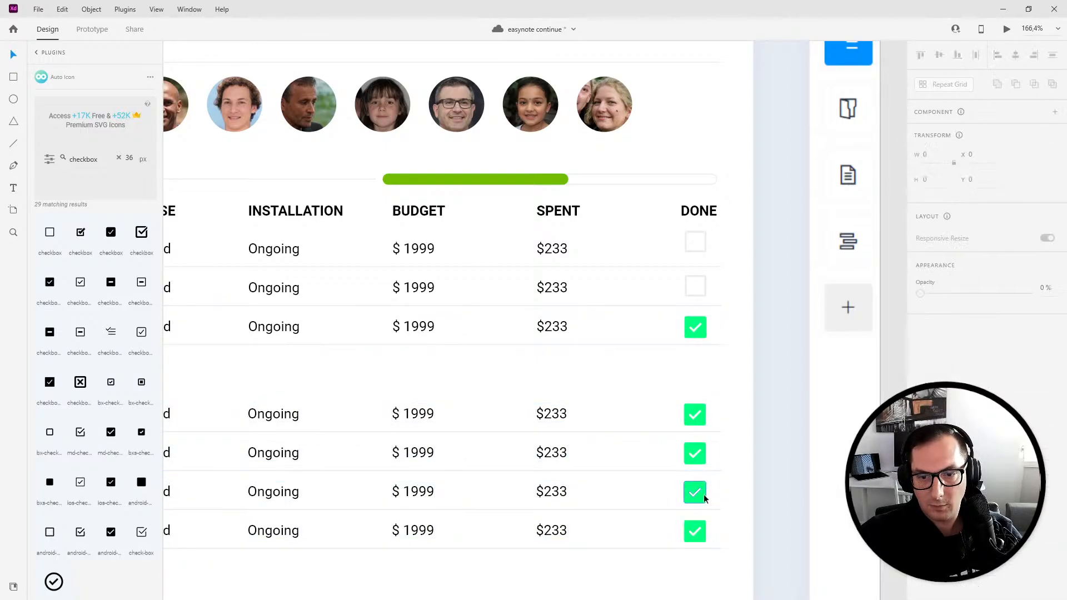
click(712, 582)
ctrl+click(703, 536)
ctrl+shift+click(703, 493)
ctrl+shift+click(696, 453)
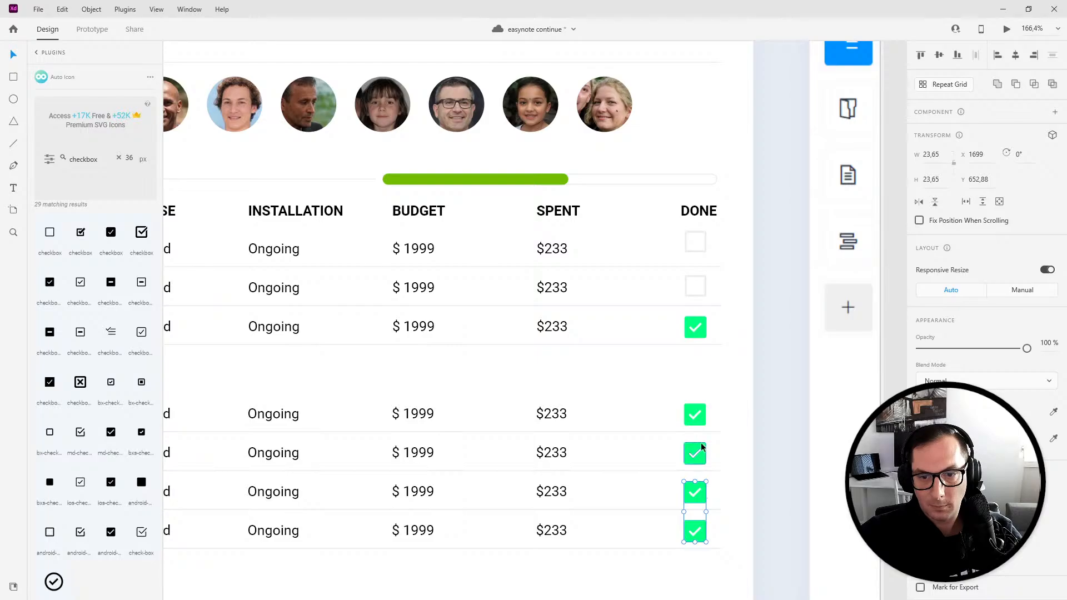
ctrl+shift+click(694, 414)
ctrl+shift+click(690, 332)
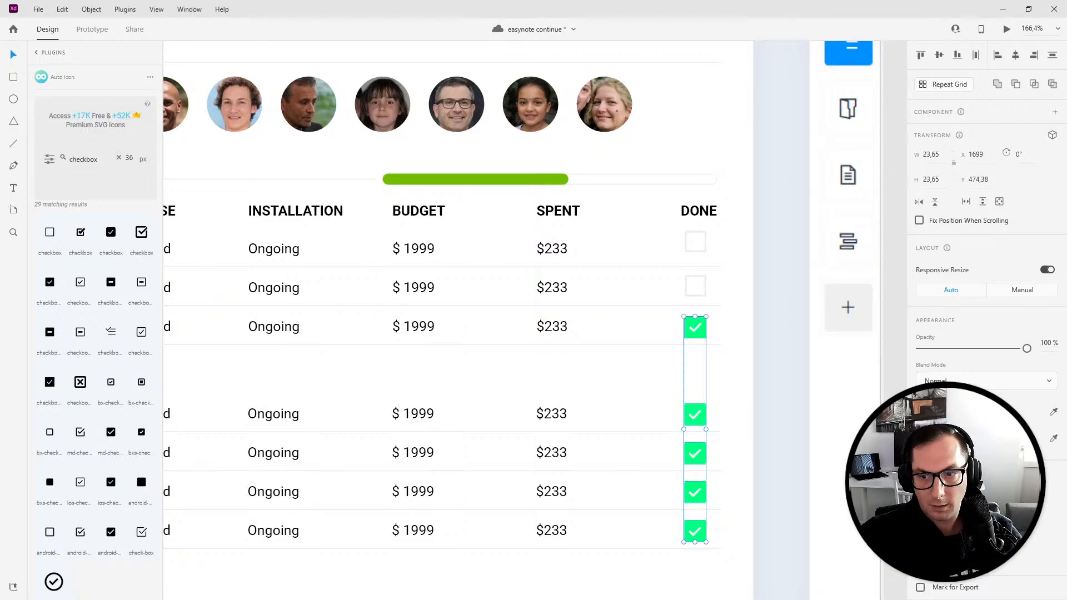
click(1054, 414)
click(477, 180)
- Recolor the checked checkbox on the filtered-view artboard with the same progress-bar green
click(564, 332)
scroll(516, 378, down, 5)
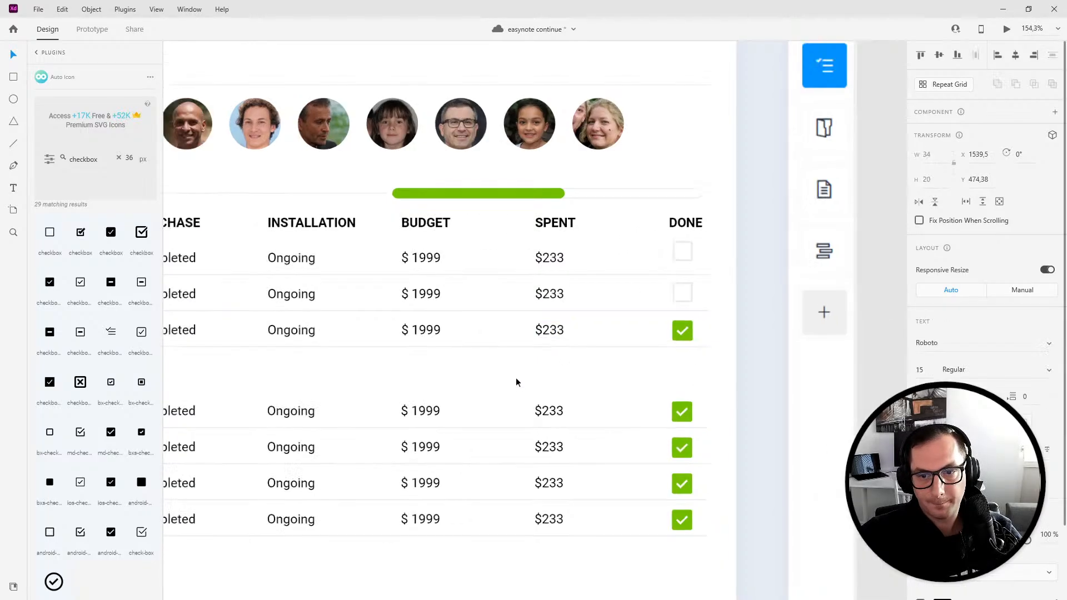
drag(532, 399, 392, 401)
drag(737, 421, 1, 421)
scroll(731, 345, down, 4)
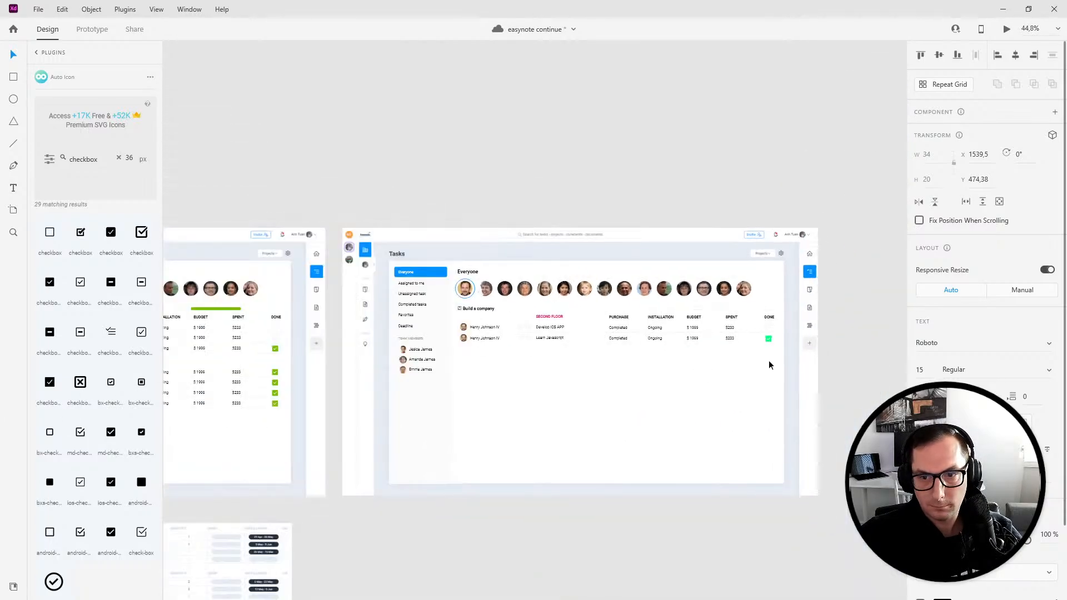
click(769, 338)
click(1054, 414)
click(196, 308)
scroll(469, 446, left, 4)
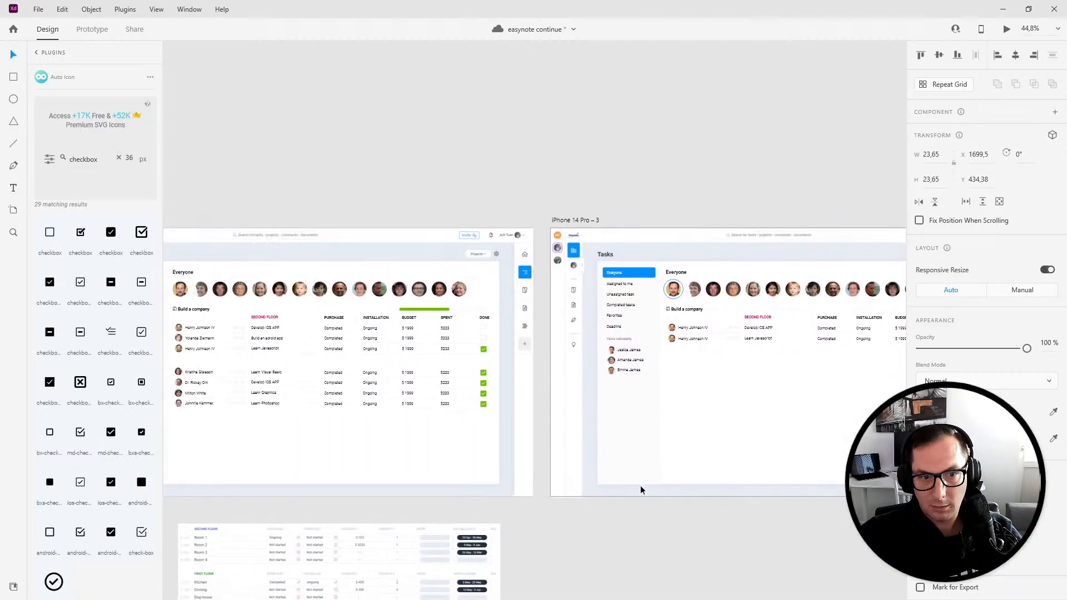
- Draw a 12 × 12 circle and nudge it to sit just left of the progress bar
scroll(477, 358, up, 4)
mouse_move(293, 252)
mouse_down()
mouse_move(350, 257)
mouse_move(286, 241)
mouse_up()
scroll(291, 245, up, 6)
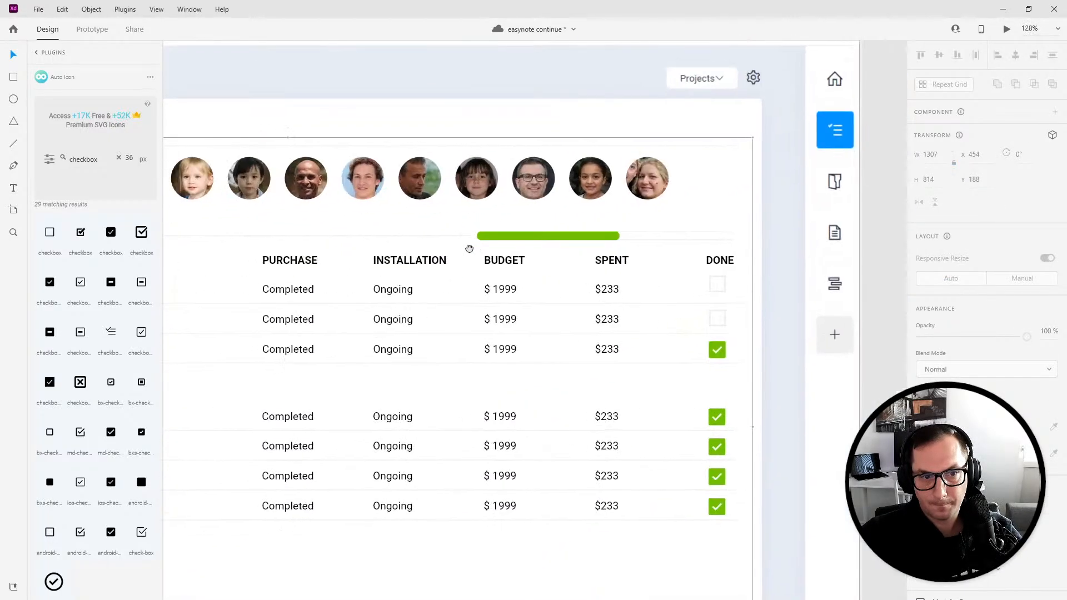
scroll(438, 245, up, 4)
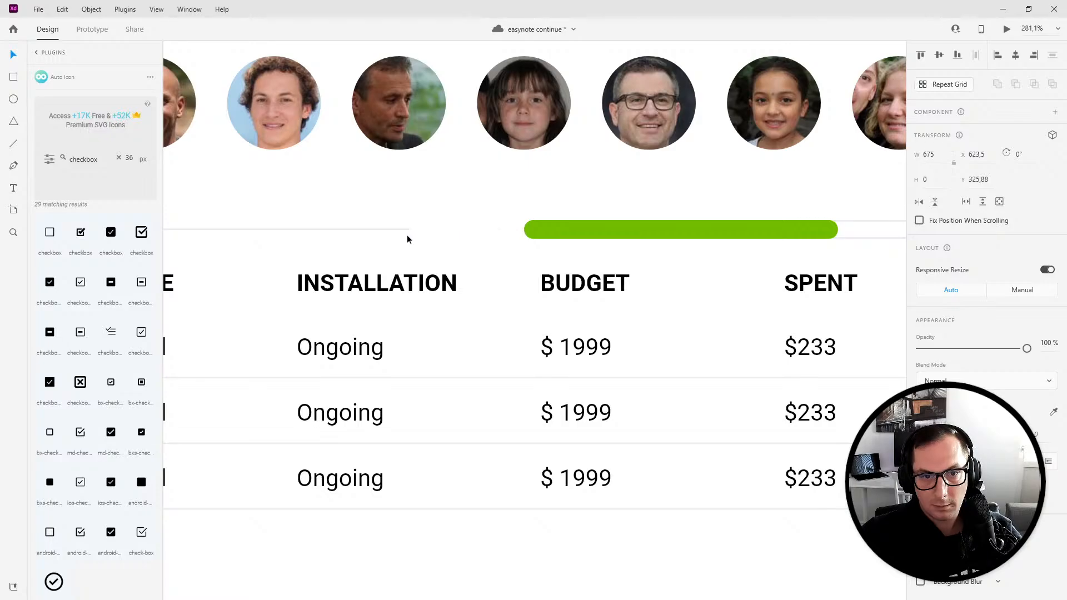
mouse_move(454, 224)
mouse_down()
mouse_move(493, 236)
mouse_move(492, 246)
mouse_move(473, 242)
mouse_up()
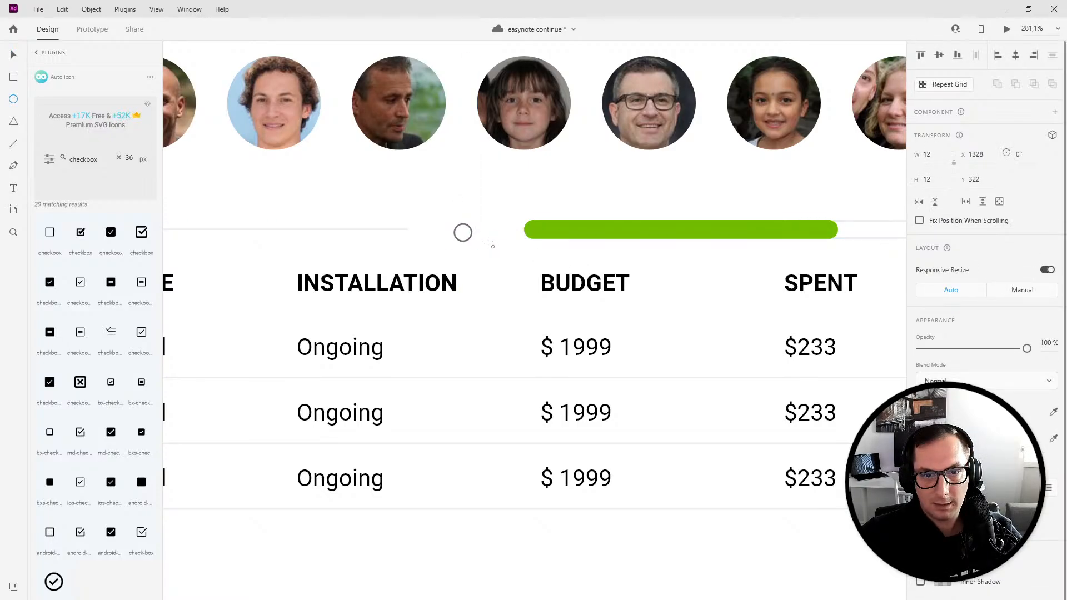
click(14, 56)
key(Right)
key(Right)
key(Right)
key(Right)
key(Right)
key(Right)
key(Right)
key(Right)
key(Right)
key(Right)
key(Right)
key(Right)
key(Right)
key(Right)
key(Up)
key(Up)
key(Right)
key(Right)
key(Right)
key(Right)
key(Right)
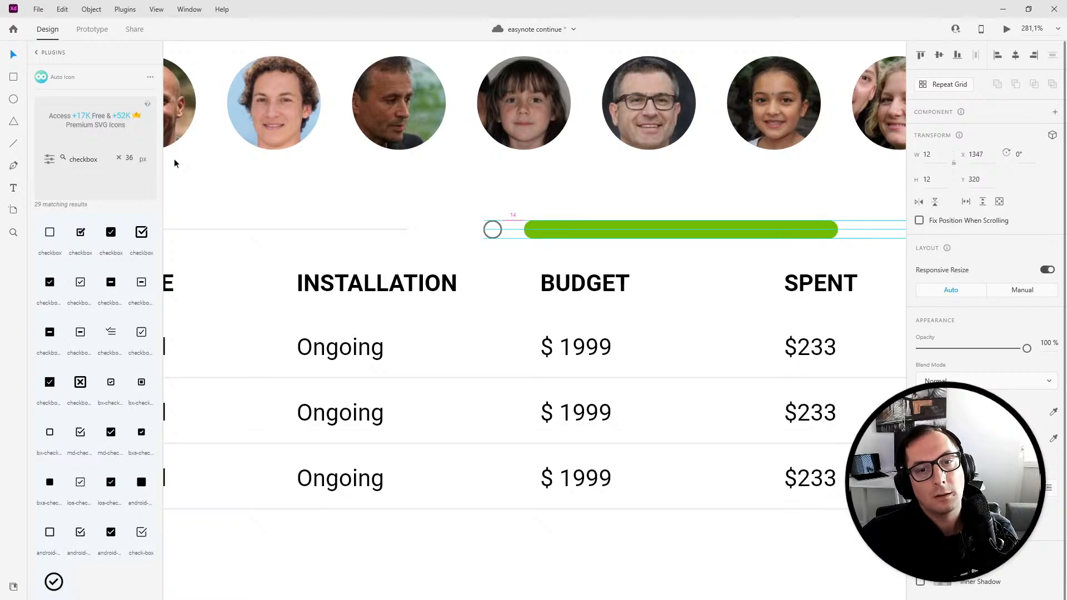
- Fill the circle beside the progress bar with yellow #FFDD00
click(921, 438)
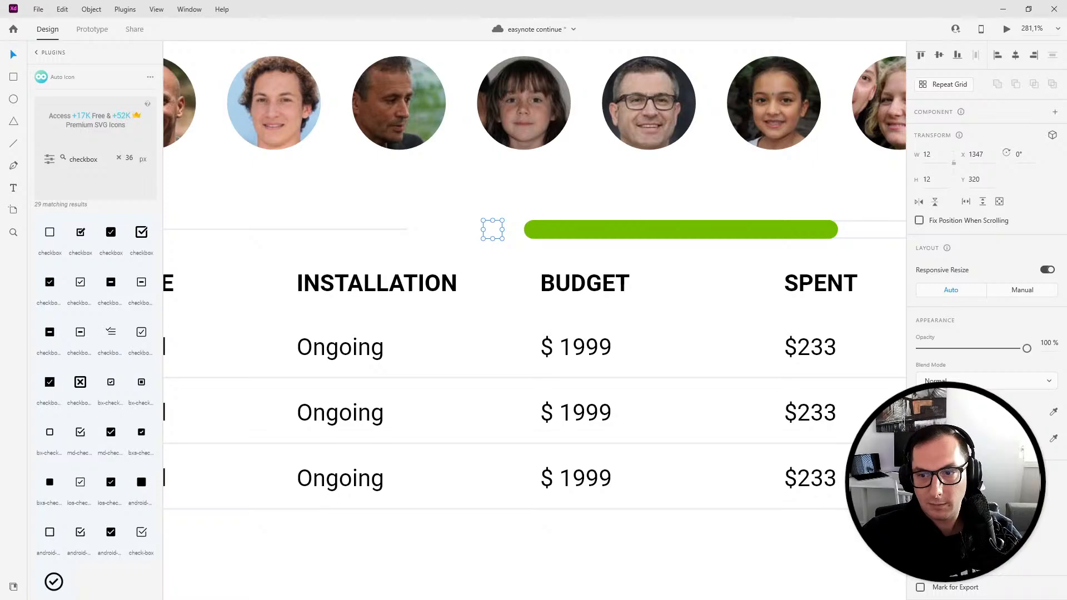
click(938, 412)
drag(886, 412, 886, 408)
drag(762, 351, 872, 291)
click(510, 235)
click(498, 231)
click(938, 412)
drag(857, 362, 895, 295)
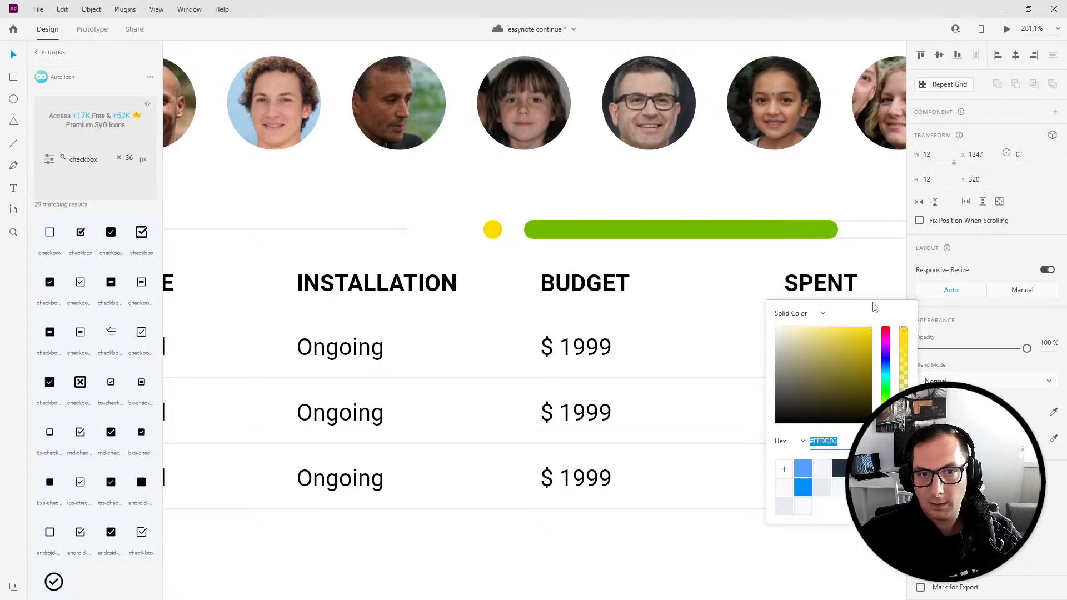
- Extend the divider line under Build a company rightward so it reaches the yellow circle
click(405, 242)
click(409, 232)
drag(408, 229, 457, 233)
drag(789, 278, 433, 278)
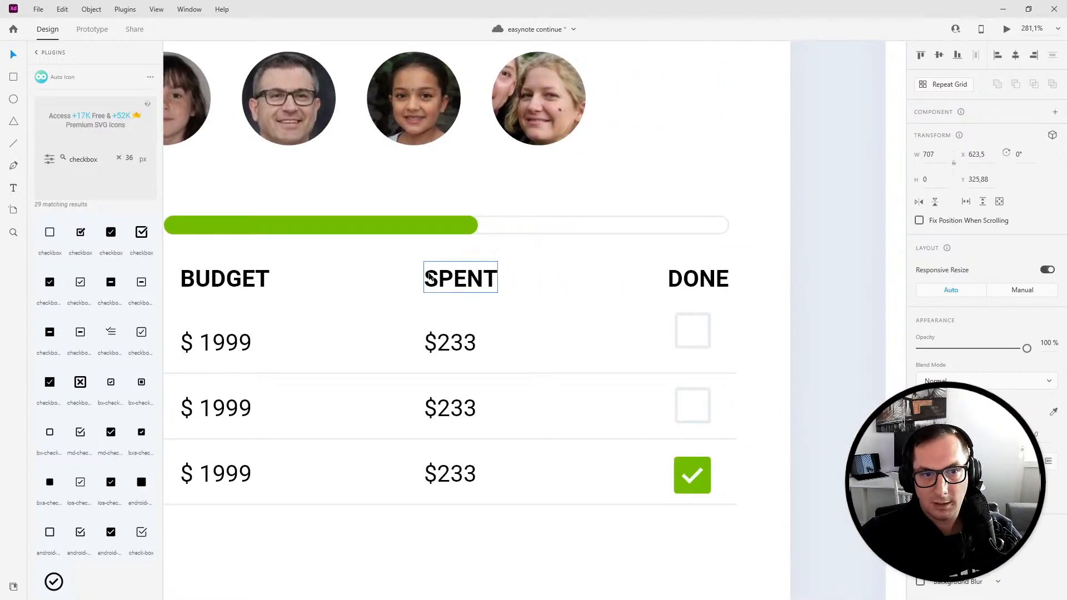
drag(701, 303, 742, 290)
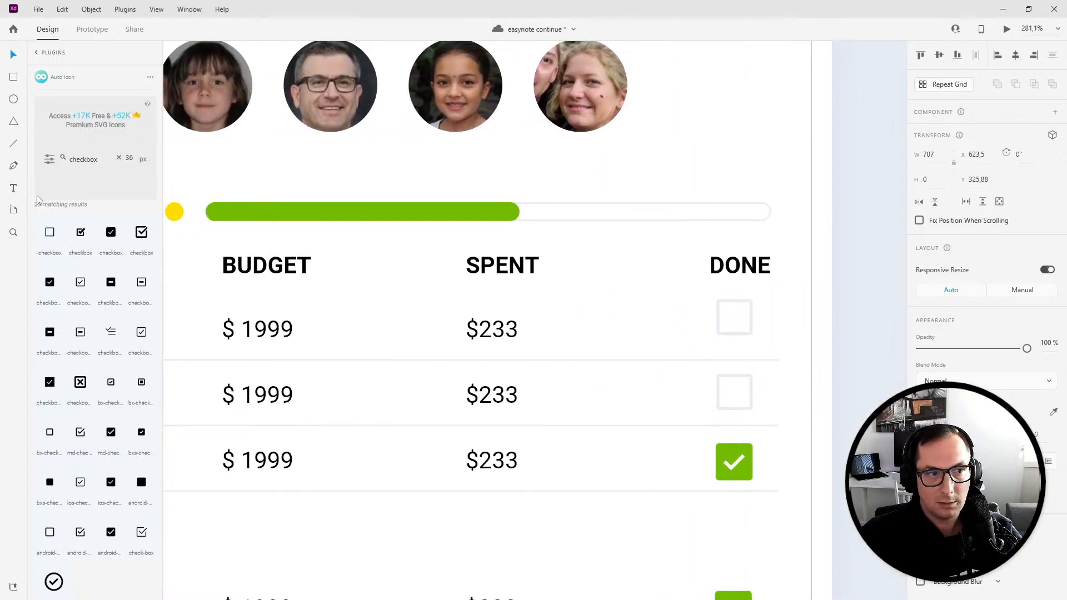
- Add a text label reading 57% completed above the progress bar
click(14, 189)
click(414, 166)
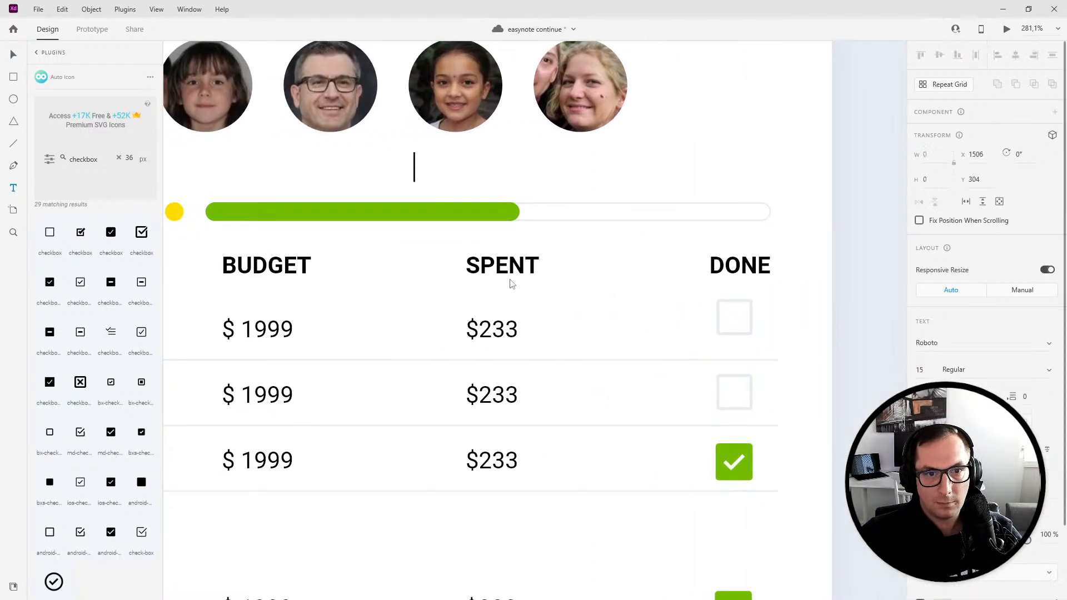
text(47 comp)
key(BackSpace)
key(BackSpace)
key(BackSpace)
key(BackSpace)
text(%)
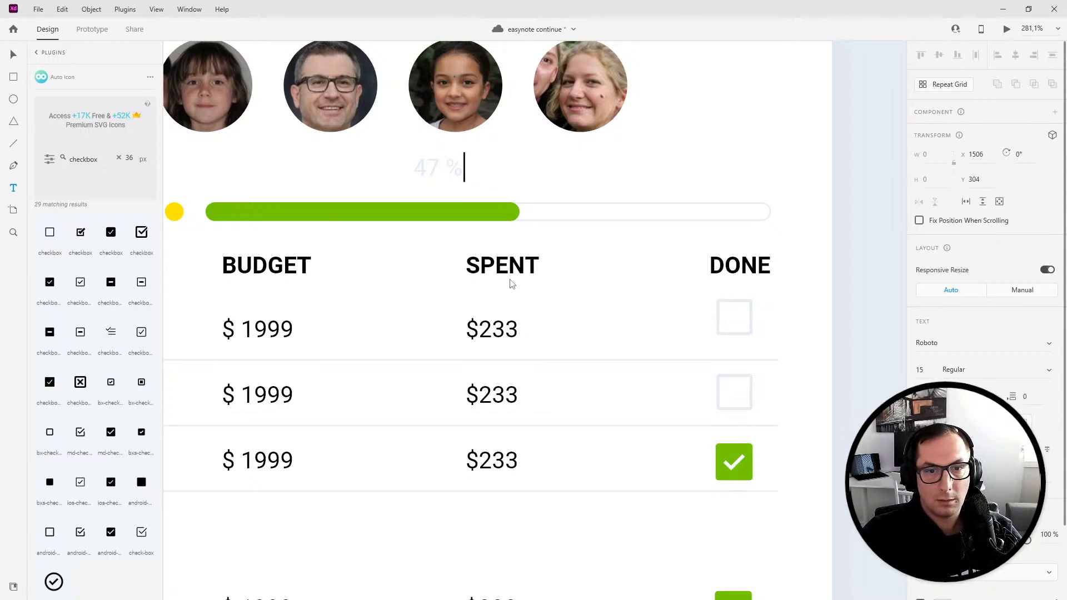
key(BackSpace)
key(BackSpace)
key(BackSpace)
key(BackSpace)
text($)
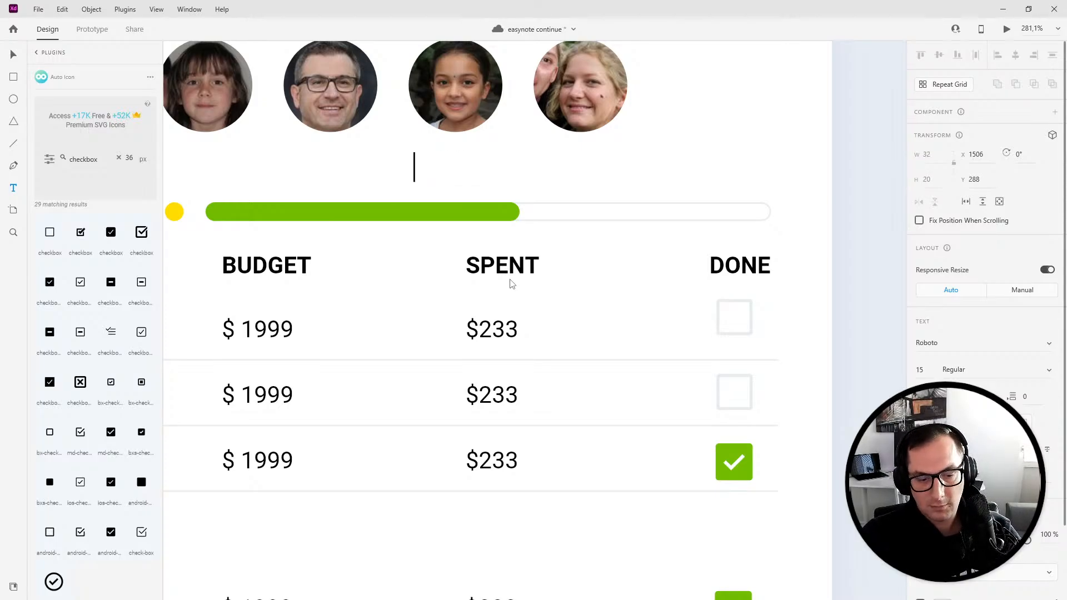
text(7% comp)
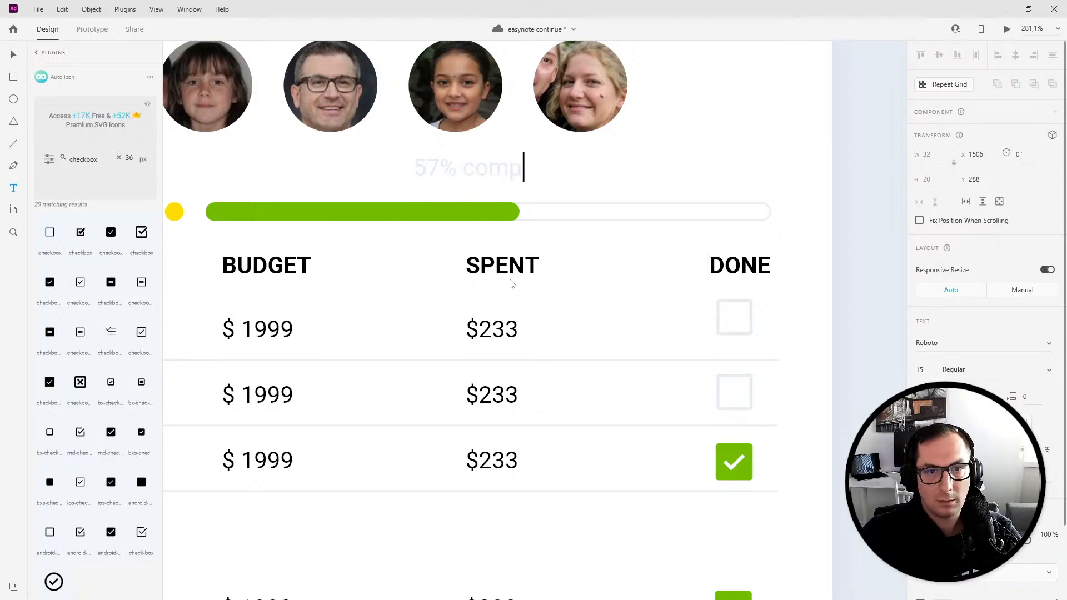
text(leted)
key(Escape)
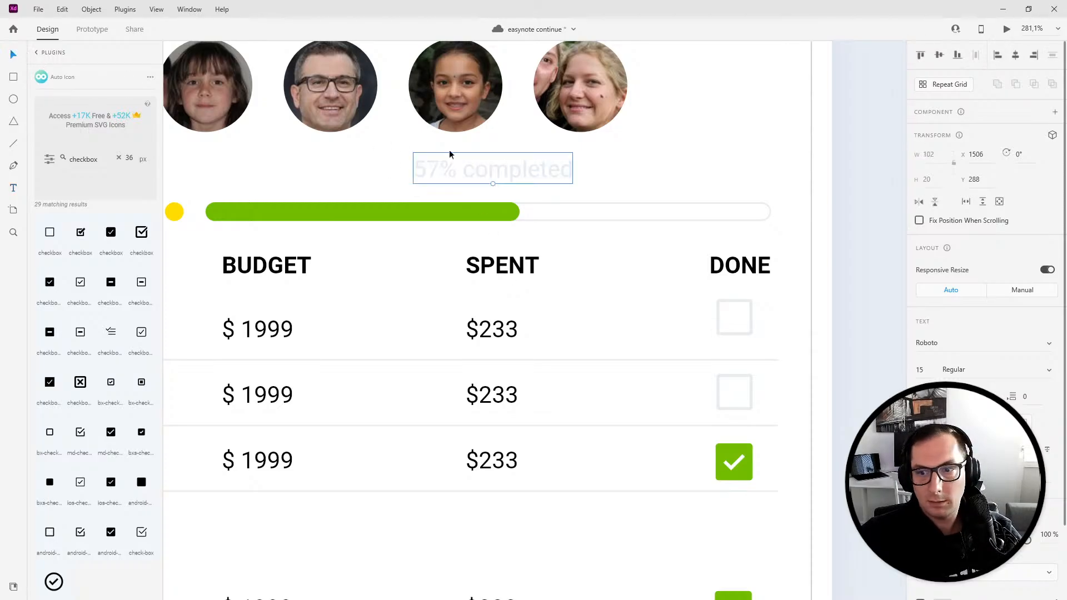
- Reduce the label's font size and move it toward the right end of the progress bar
key(Down)
key(Down)
key(Down)
key(Down)
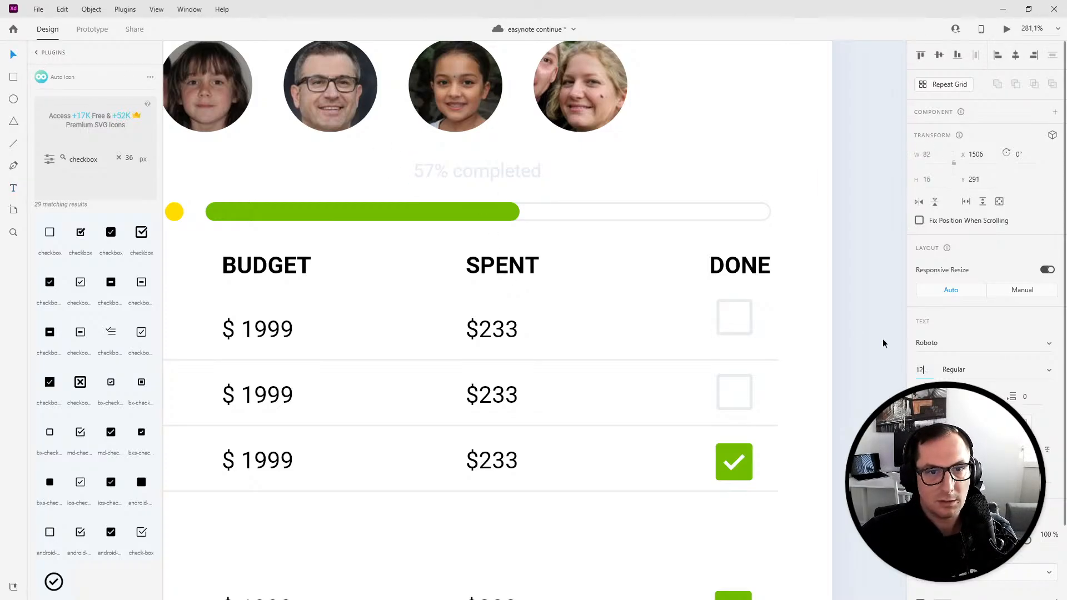
key(Down)
key(Return)
drag(478, 185, 510, 192)
click(659, 249)
- Preview the prototype full screen to check the new progress bar and label
click(1007, 29)
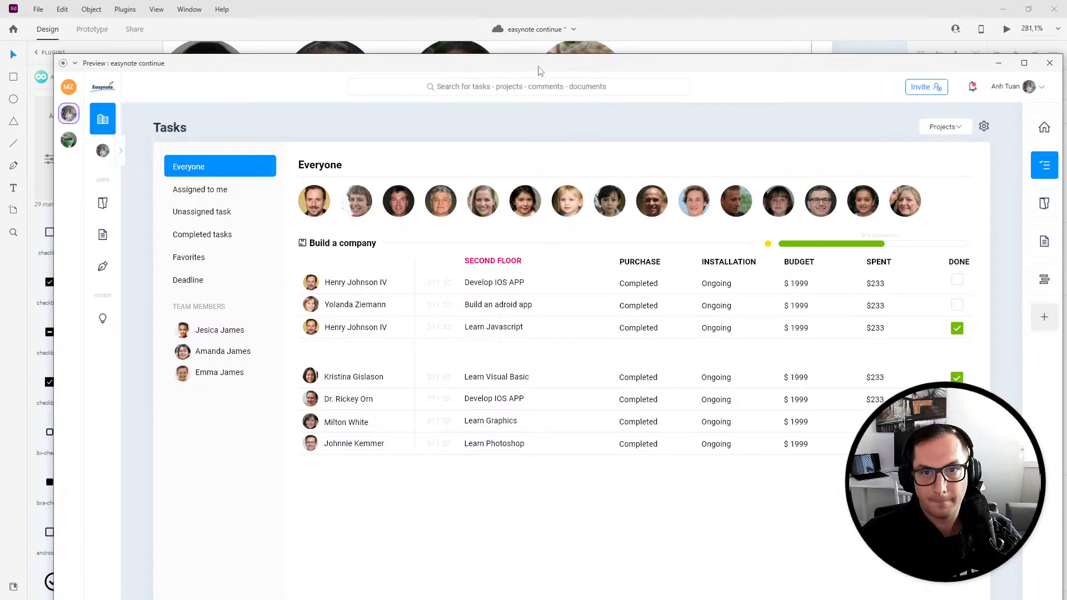
double_click(538, 70)
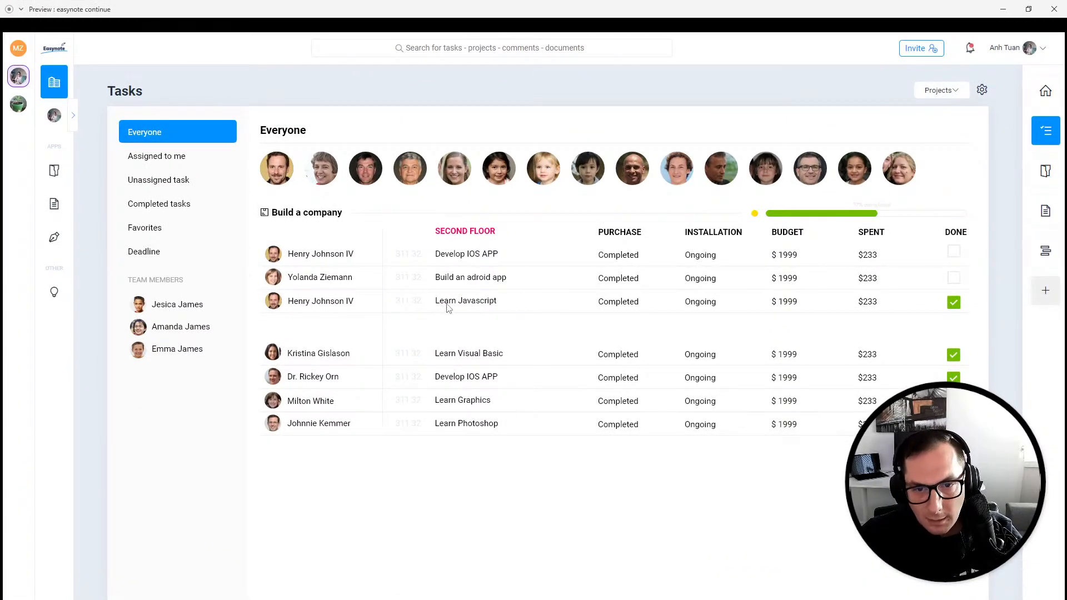
click(1054, 9)
scroll(424, 334, up, 5)
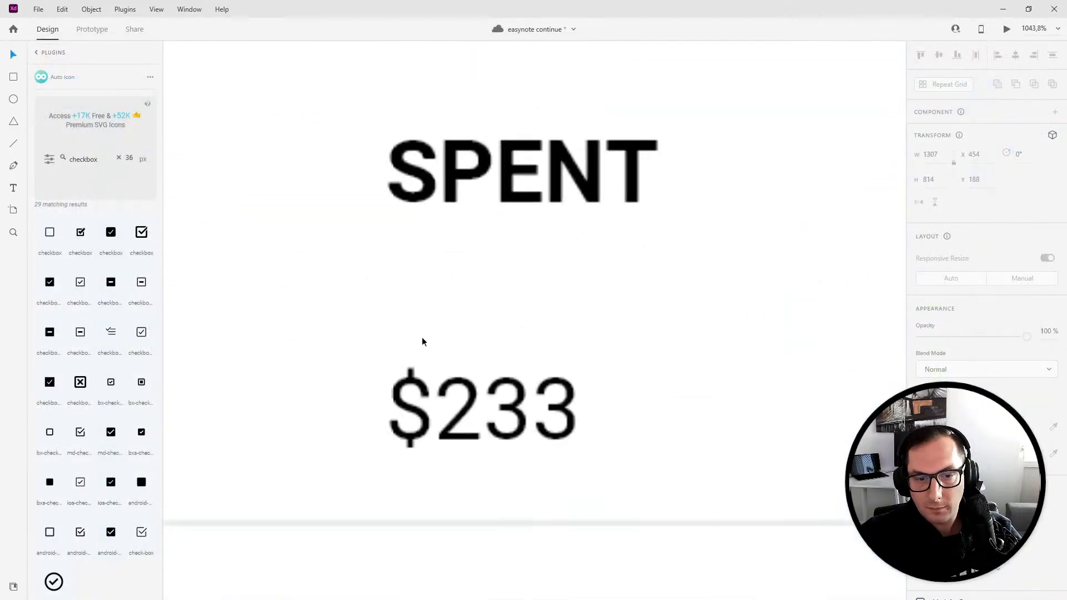
drag(370, 539, 370, 548)
key(ctrl+z)
scroll(504, 394, down, 5)
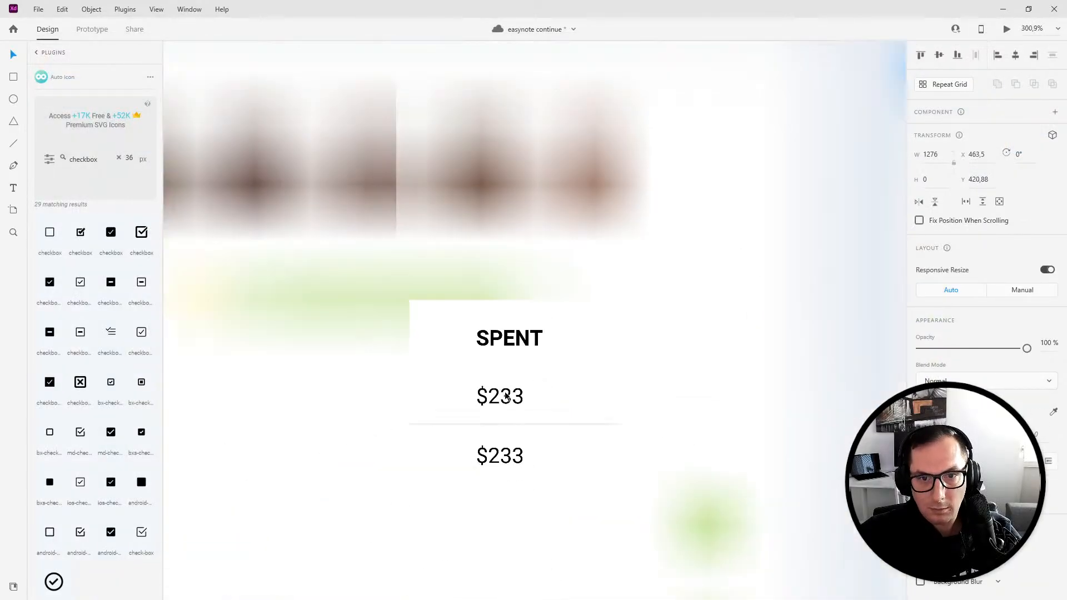
drag(571, 388, 588, 213)
scroll(584, 214, down, 3)
scroll(650, 222, left, 6)
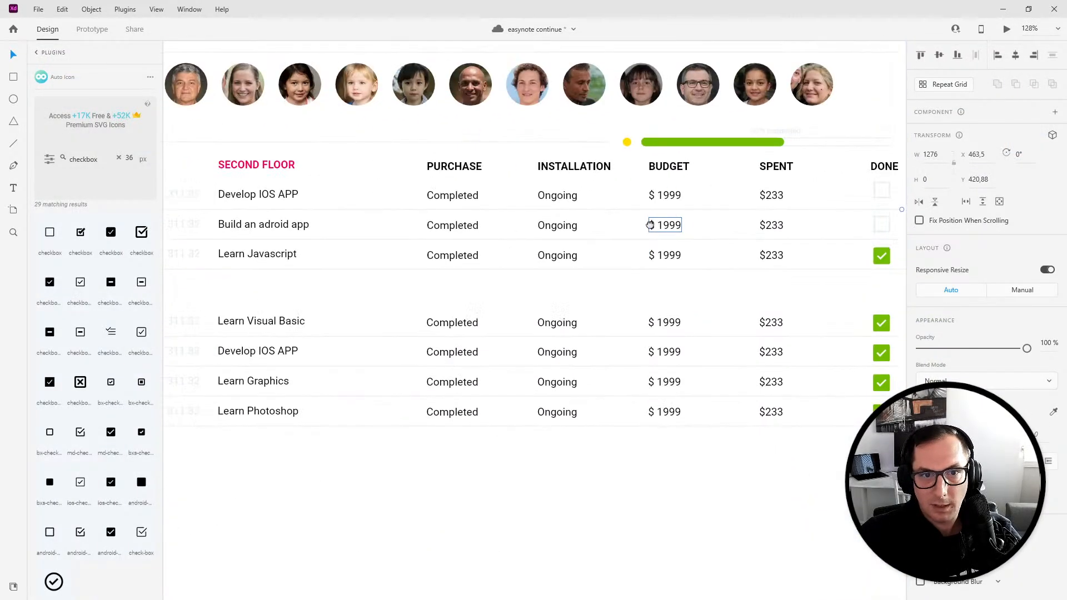
scroll(534, 325, down, 3)
scroll(281, 194, down, 1)
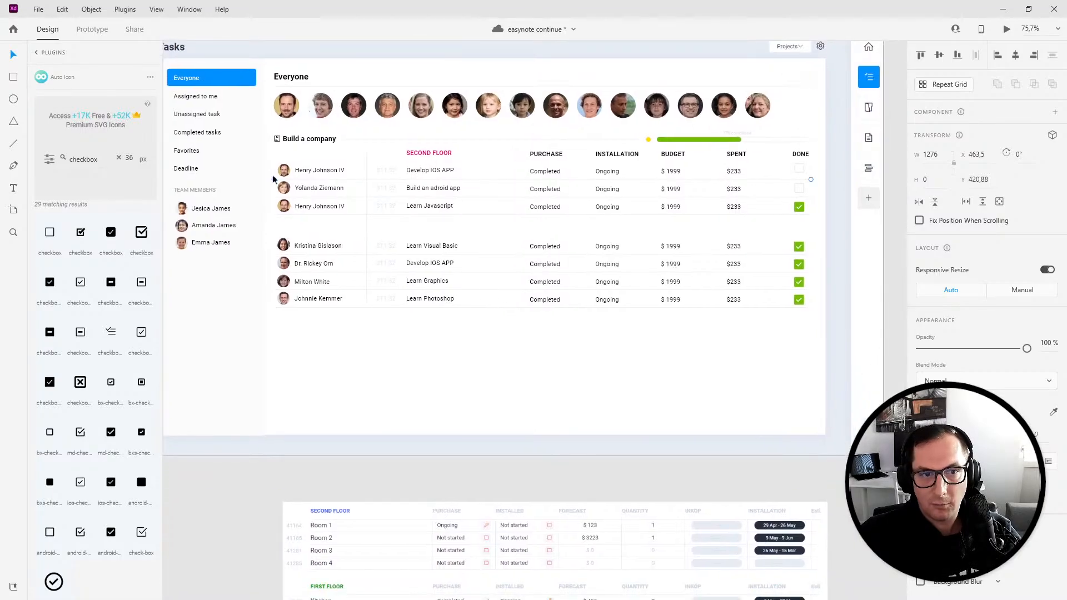
- Duplicate the Build a company task block and place the copy directly below the original
drag(277, 131, 836, 364)
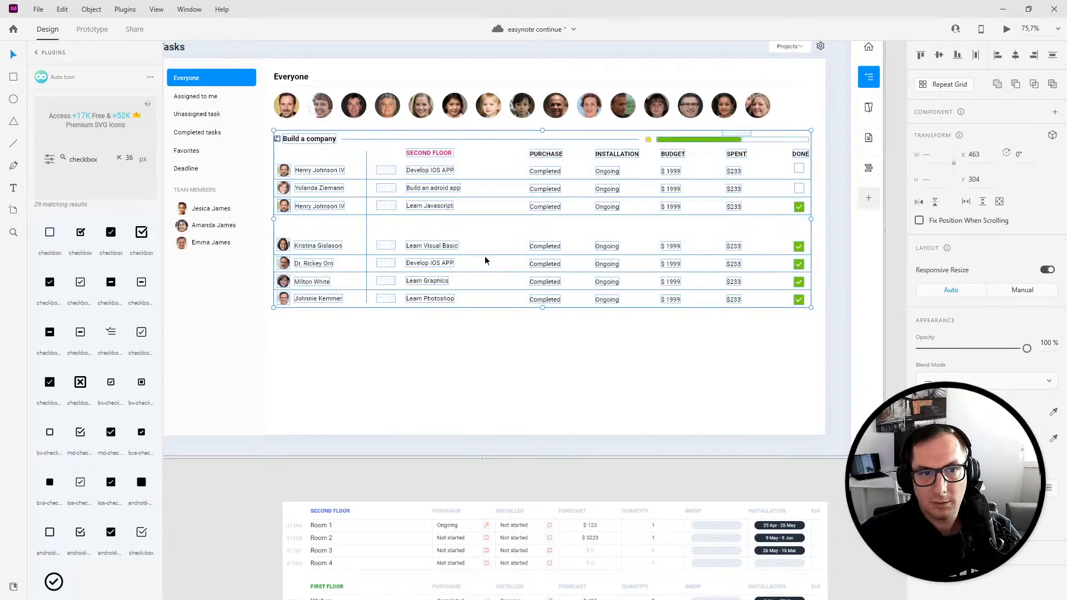
drag(305, 148, 309, 341)
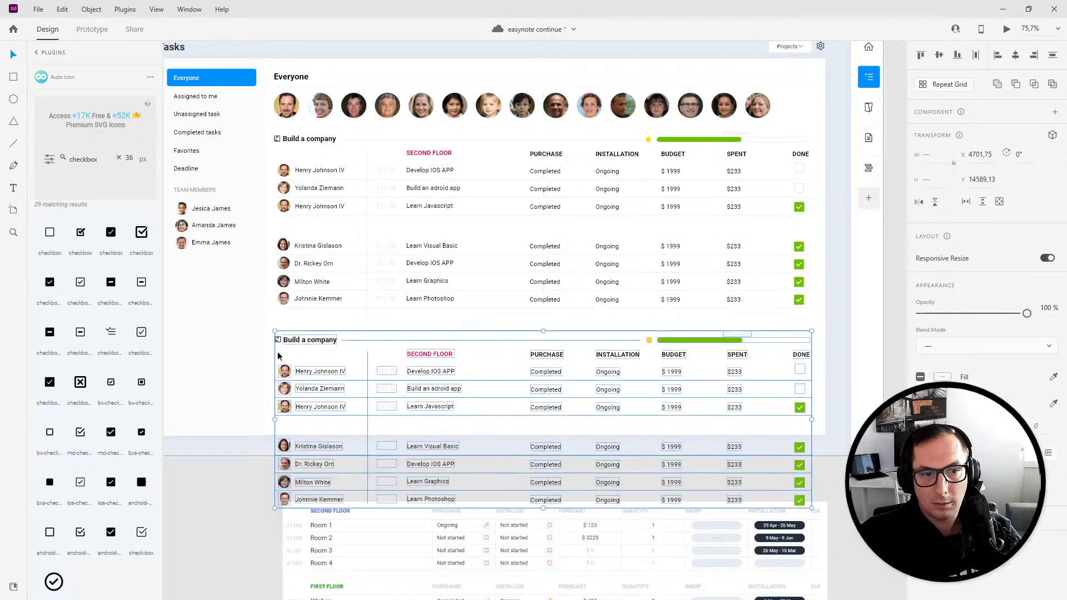
- Group both task blocks together and make the group a vertically scrolling area within the Everyone panel
scroll(267, 384, down, 5)
scroll(267, 383, left, 2)
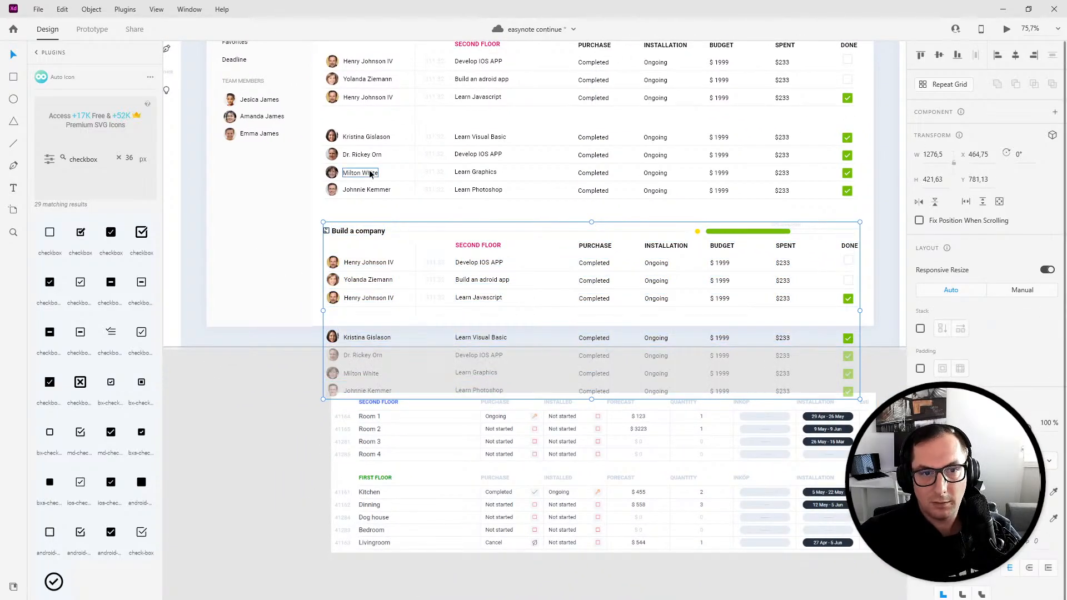
scroll(333, 144, up, 4)
drag(326, 118, 869, 305)
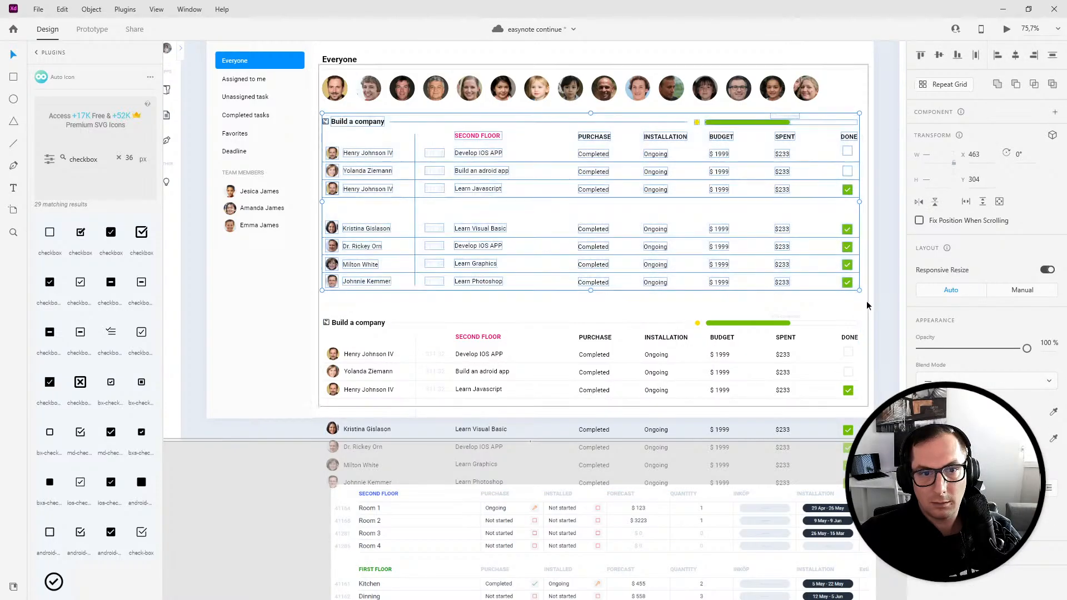
key(ctrl+g)
shift+click(357, 337)
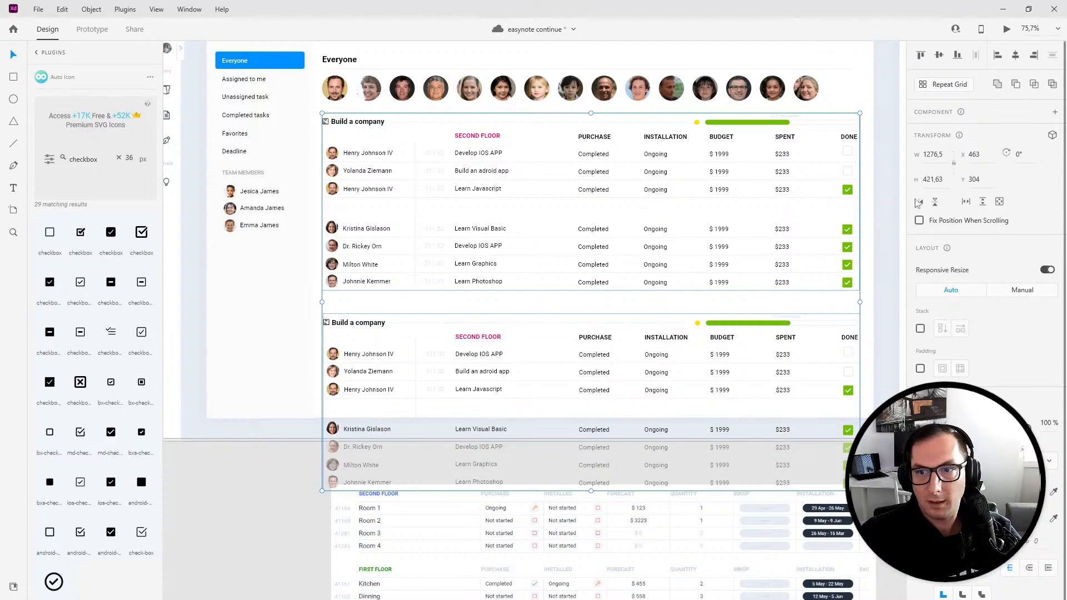
click(983, 202)
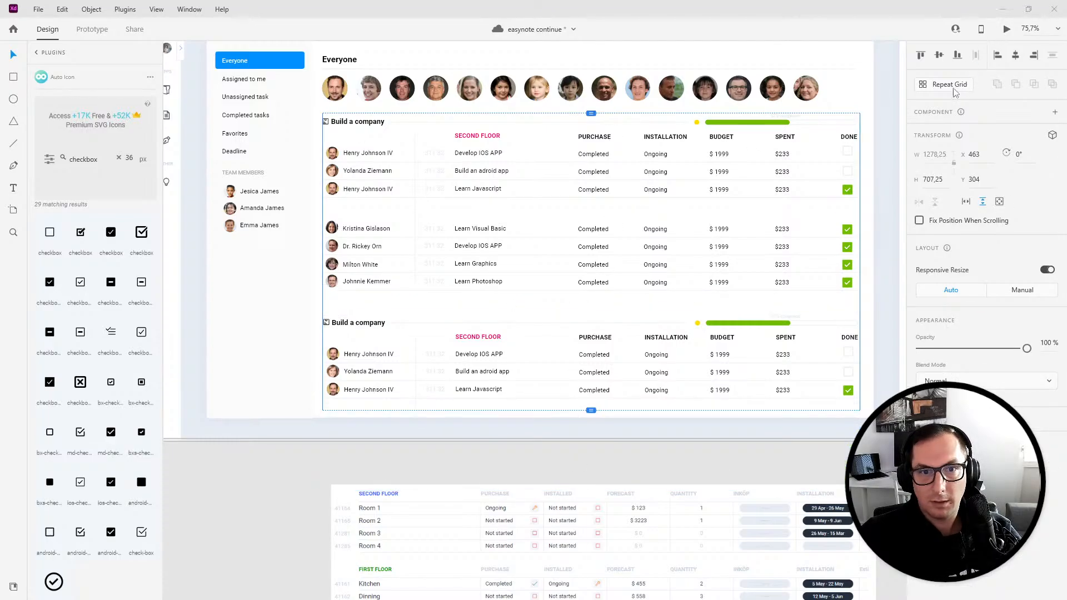
- Preview the prototype full screen and scroll through the task list to check the scrolling
click(1007, 28)
double_click(442, 65)
scroll(577, 322, down, 2)
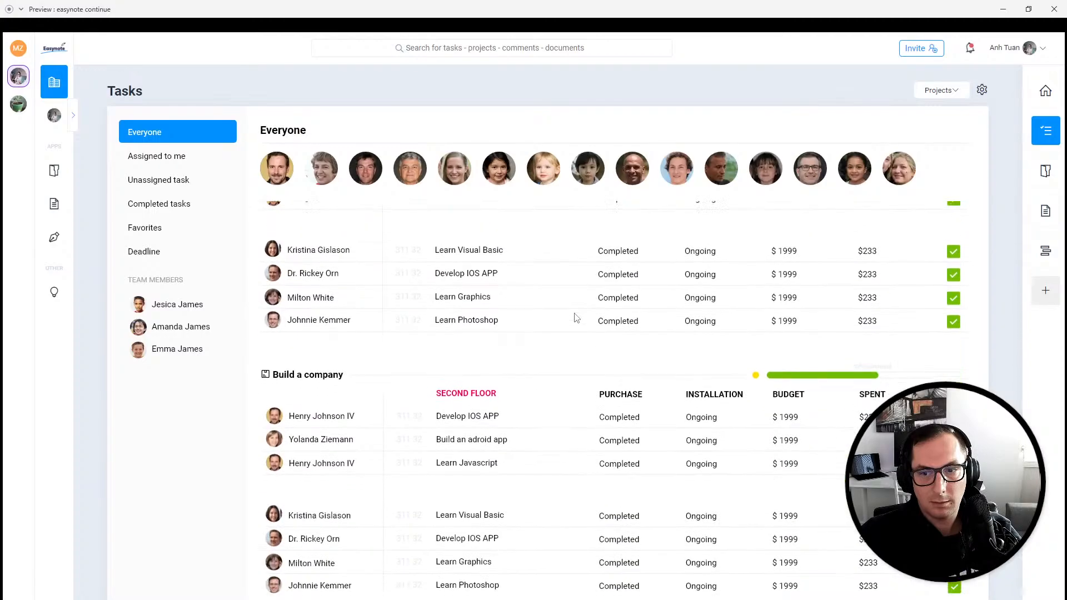
scroll(578, 338, up, 2)
scroll(578, 338, down, 2)
scroll(579, 338, up, 2)
scroll(579, 339, down, 2)
scroll(578, 338, up, 2)
scroll(578, 338, down, 2)
scroll(578, 339, up, 2)
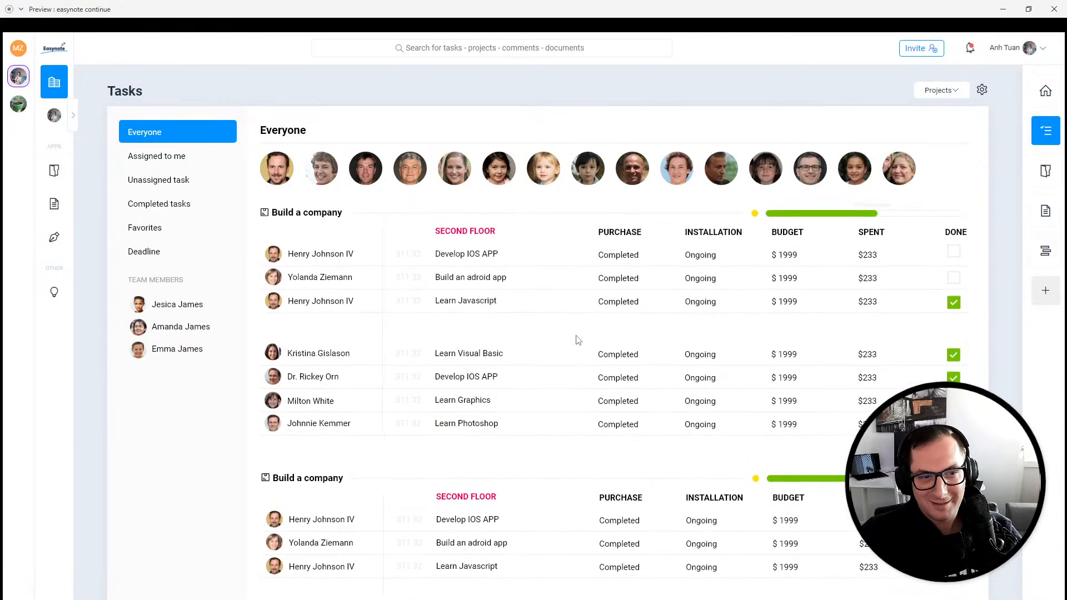
scroll(578, 340, down, 2)
scroll(578, 341, up, 2)
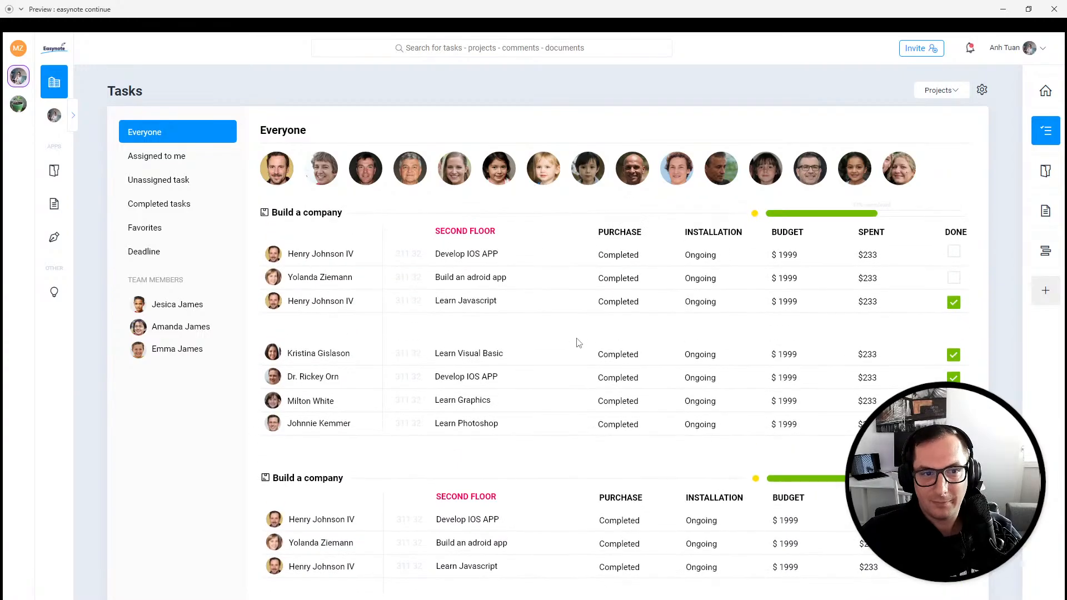
- Test the first avatar's filter in the preview by toggling it on and off
click(278, 179)
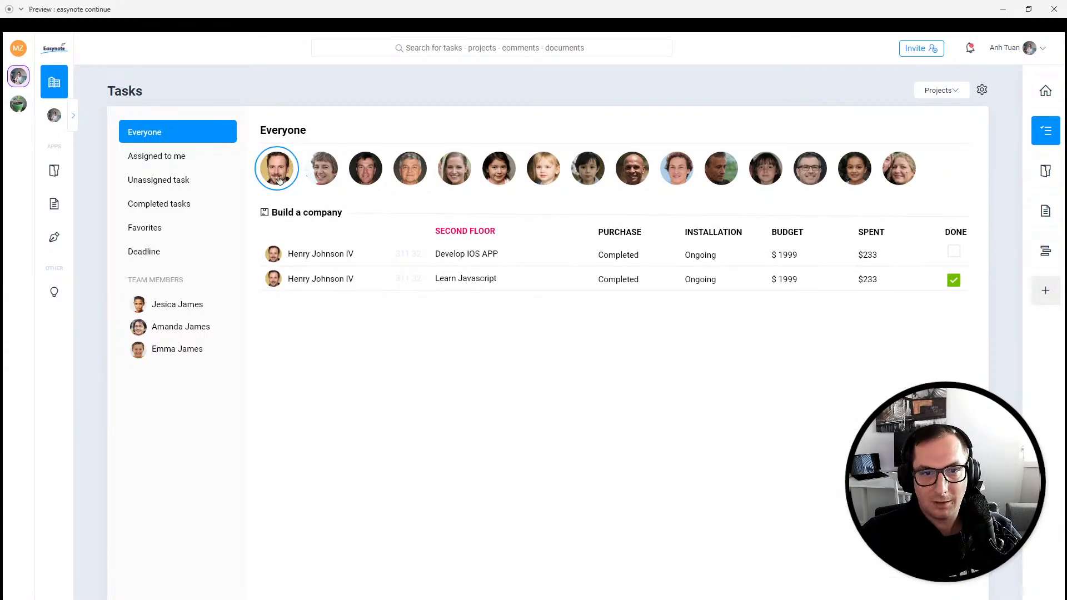
click(278, 179)
- Scroll up and down through the task list in the preview again
scroll(596, 472, down, 2)
scroll(598, 475, up, 2)
scroll(597, 474, down, 2)
scroll(598, 475, up, 2)
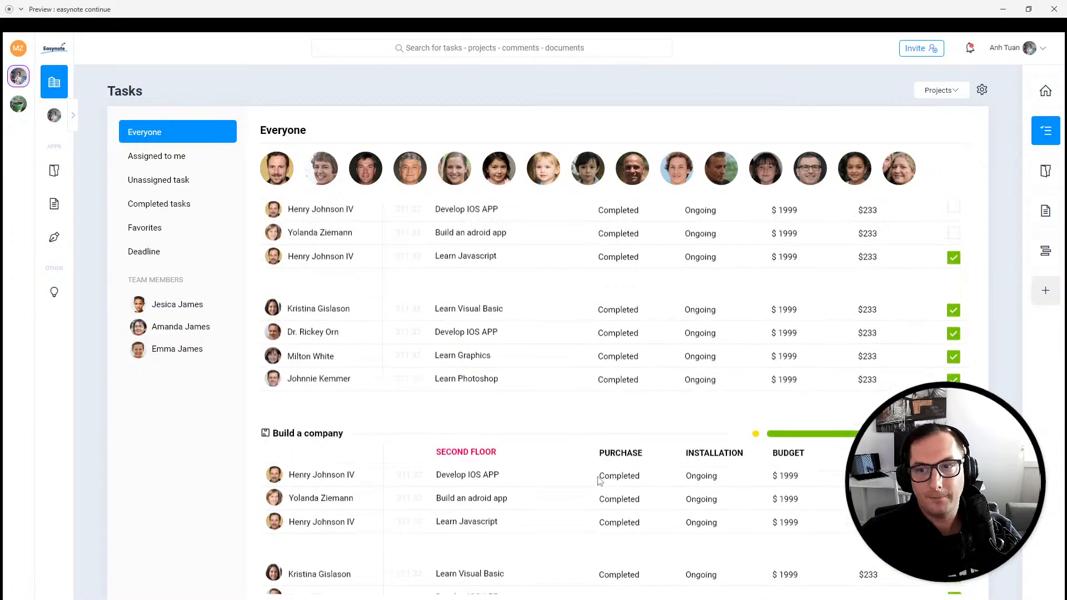
scroll(600, 477, down, 2)
scroll(600, 477, up, 2)
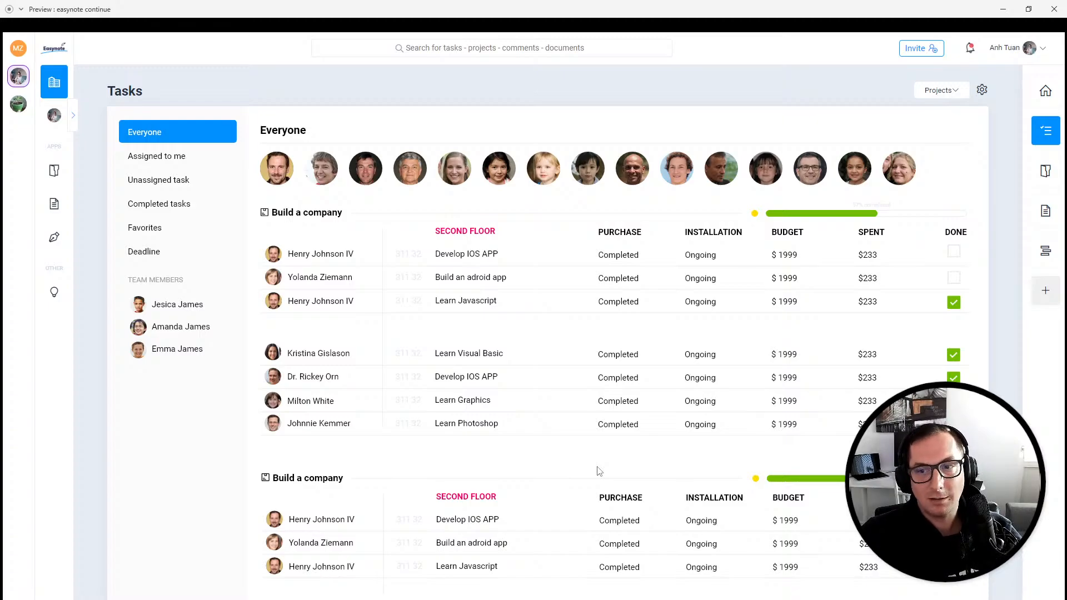
scroll(595, 468, down, 2)
scroll(595, 468, up, 2)
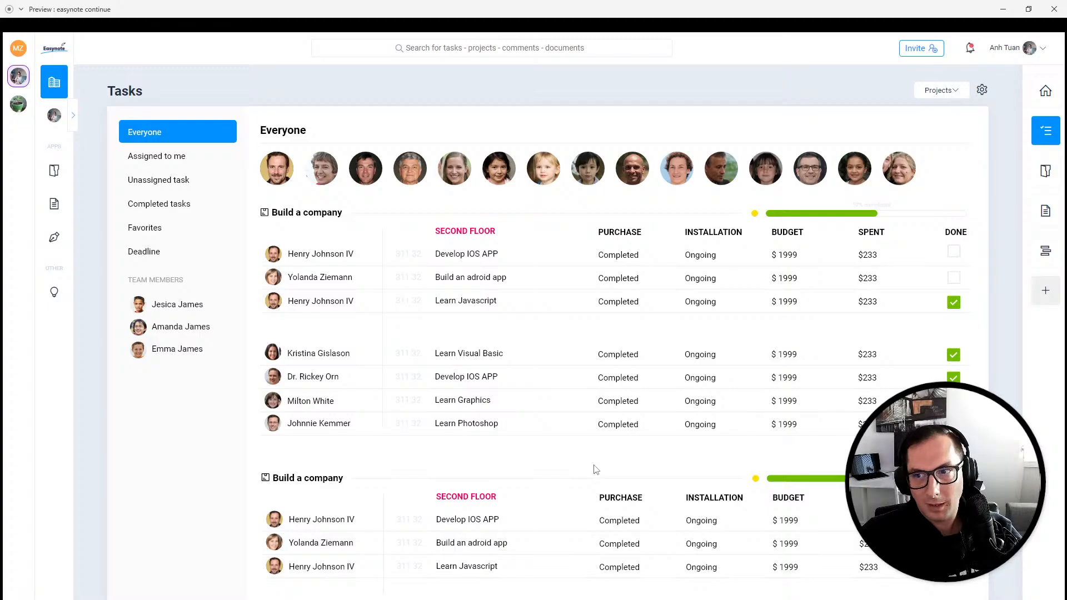
scroll(596, 470, down, 2)
scroll(595, 468, up, 2)
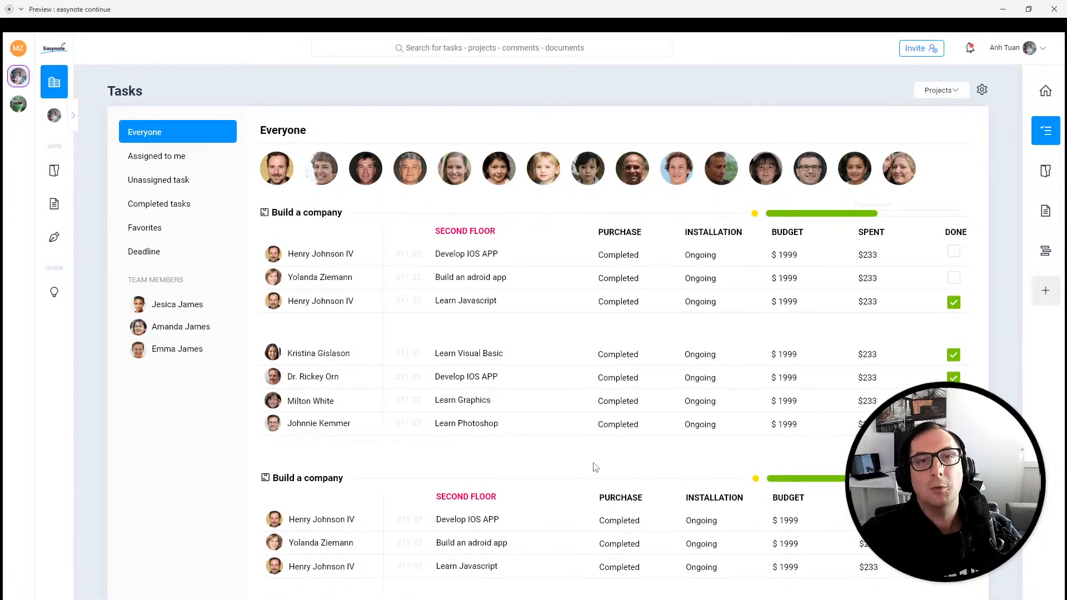